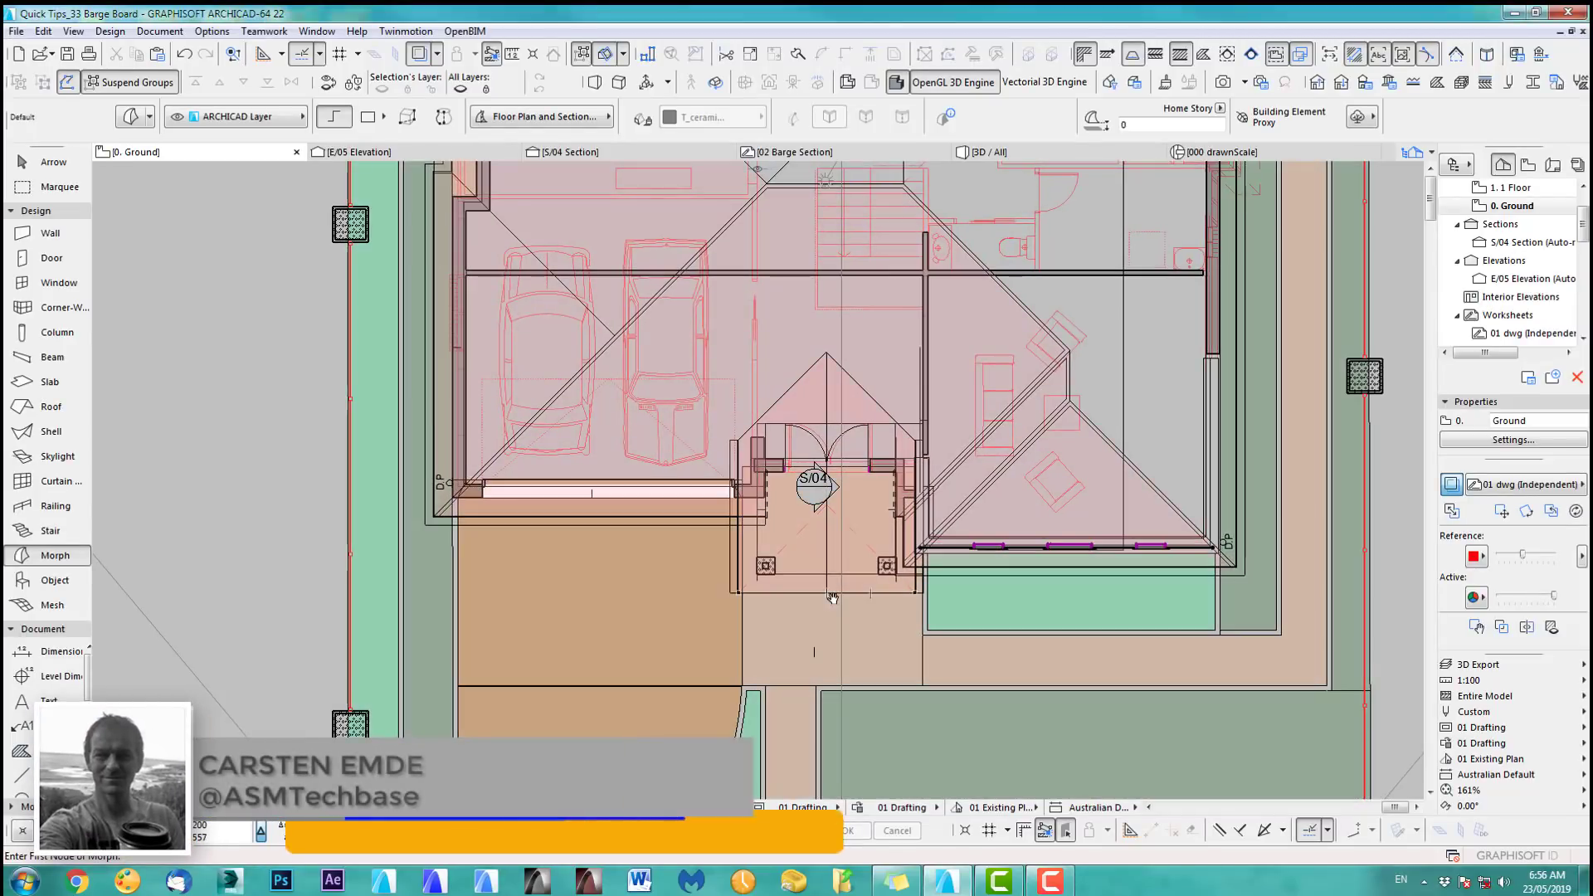
# Step: Switch to the 3D view and orbit around the entrance gable and porch area
pyautogui.press('F3')
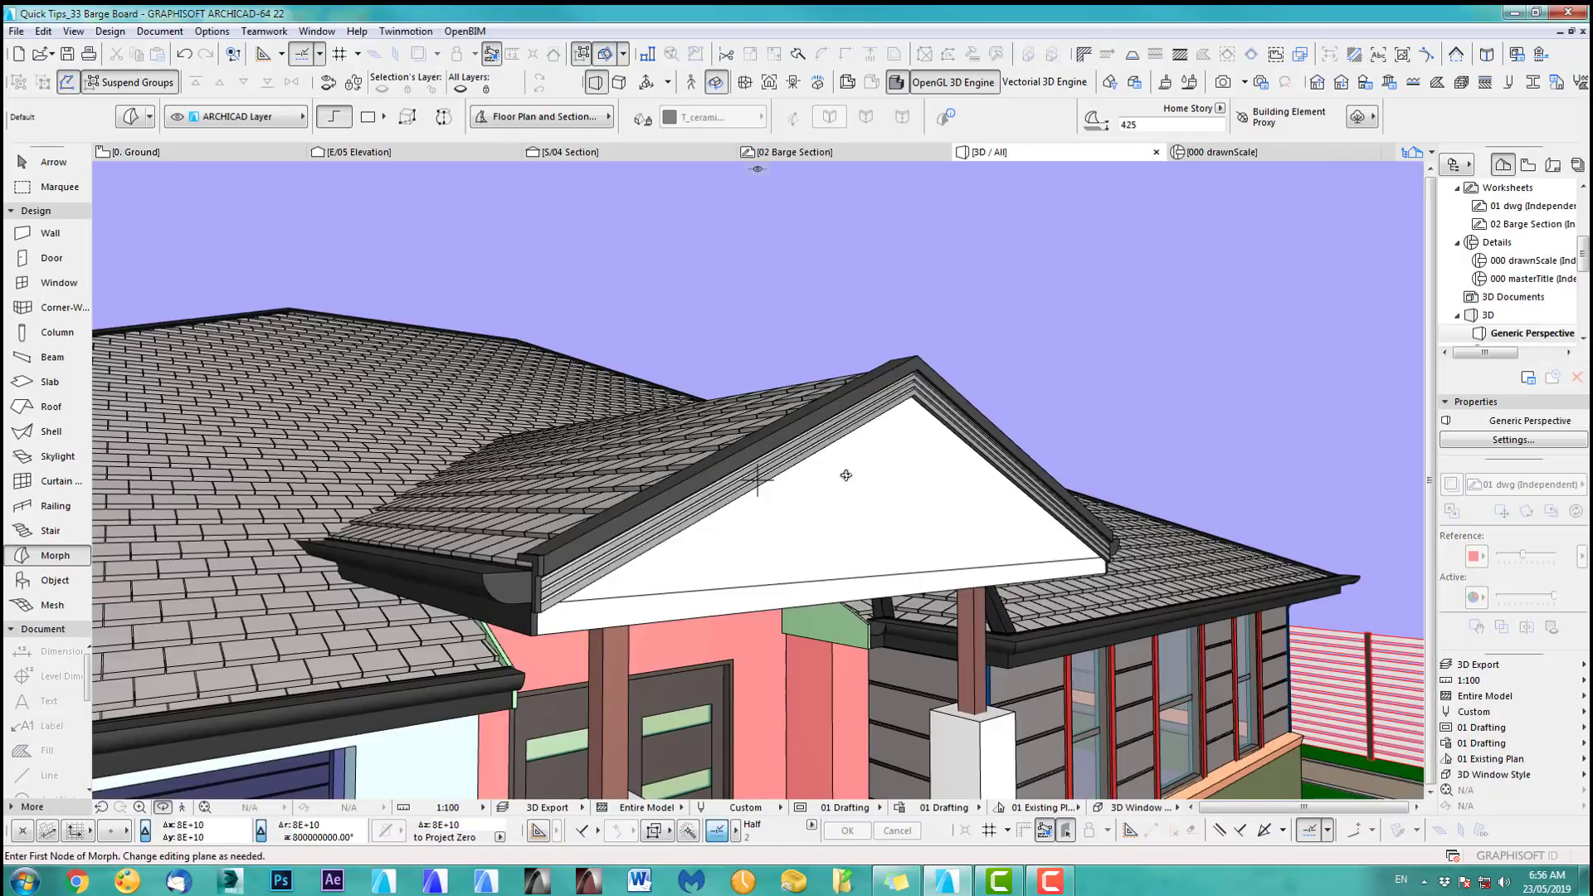
pyautogui.scroll(2, 565, 592)
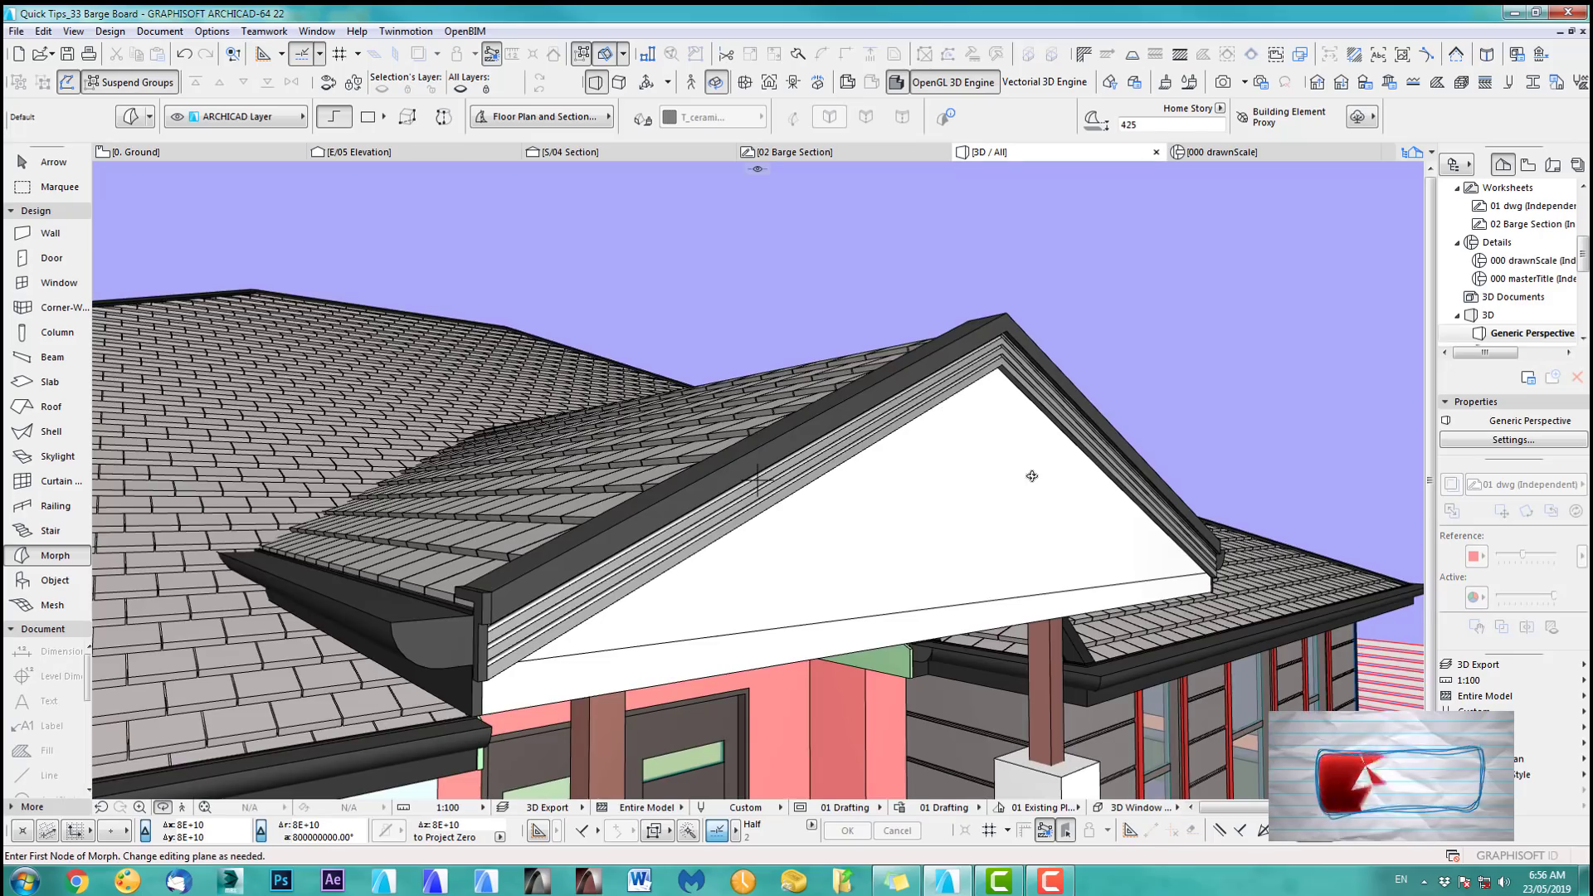
pyautogui.scroll(1, 727, 498)
pyautogui.keyDown('shift'); pyautogui.moveTo(727, 498); pyautogui.dragTo(596, 635, button='middle'); pyautogui.keyUp('shift')
pyautogui.scroll(-5, 605, 626)
pyautogui.scroll(4, 614, 622)
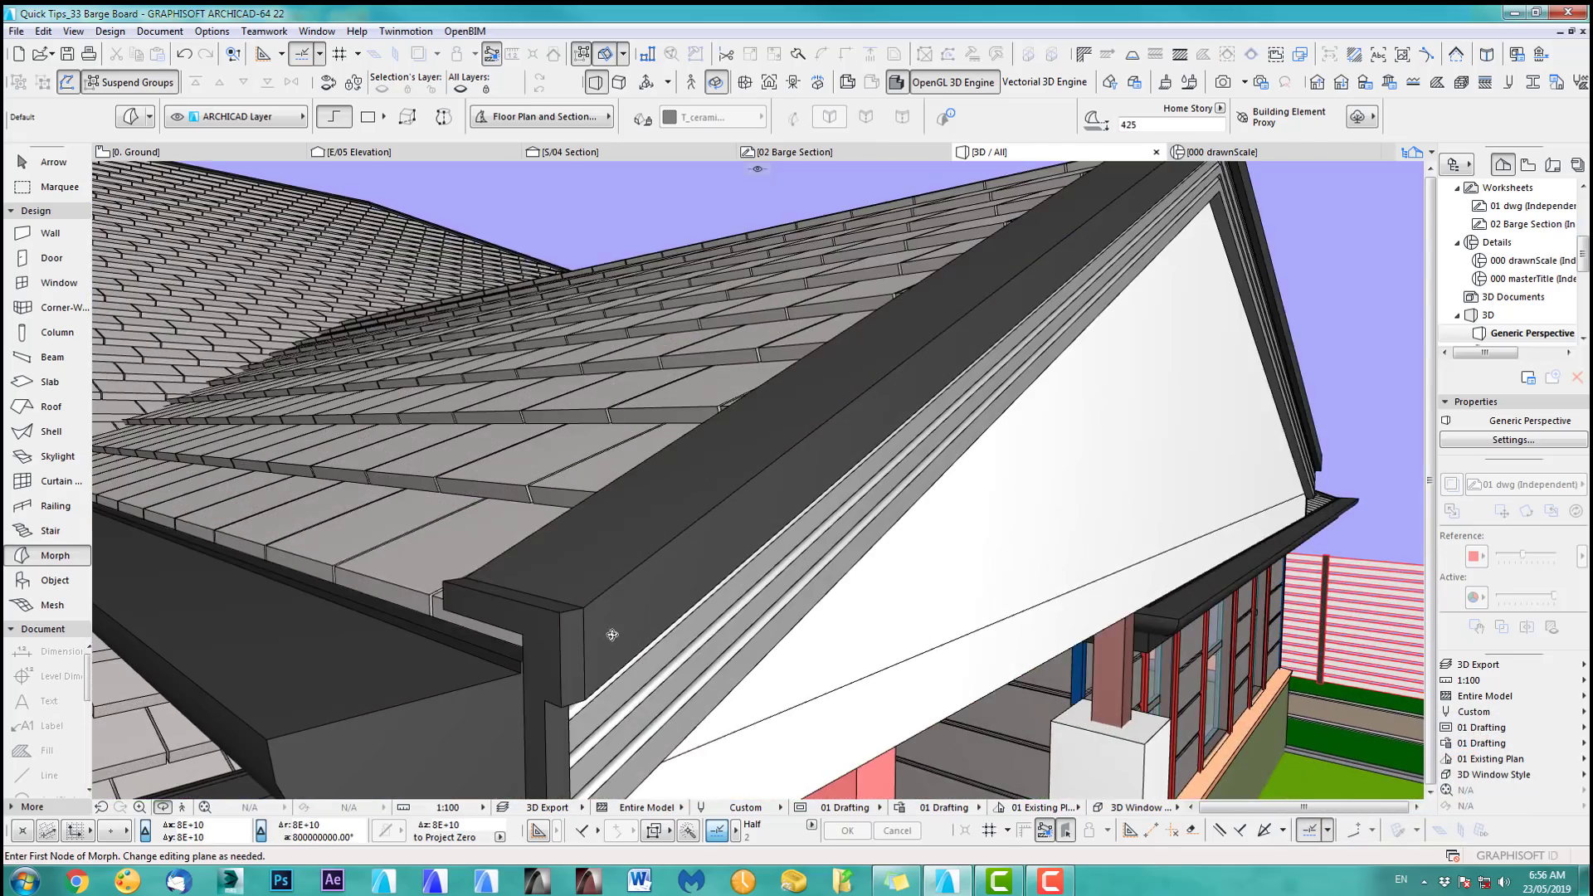
pyautogui.scroll(-5, 625, 614)
pyautogui.keyDown('shift'); pyautogui.moveTo(631, 581); pyautogui.dragTo(733, 509, button='middle'); pyautogui.keyUp('shift')
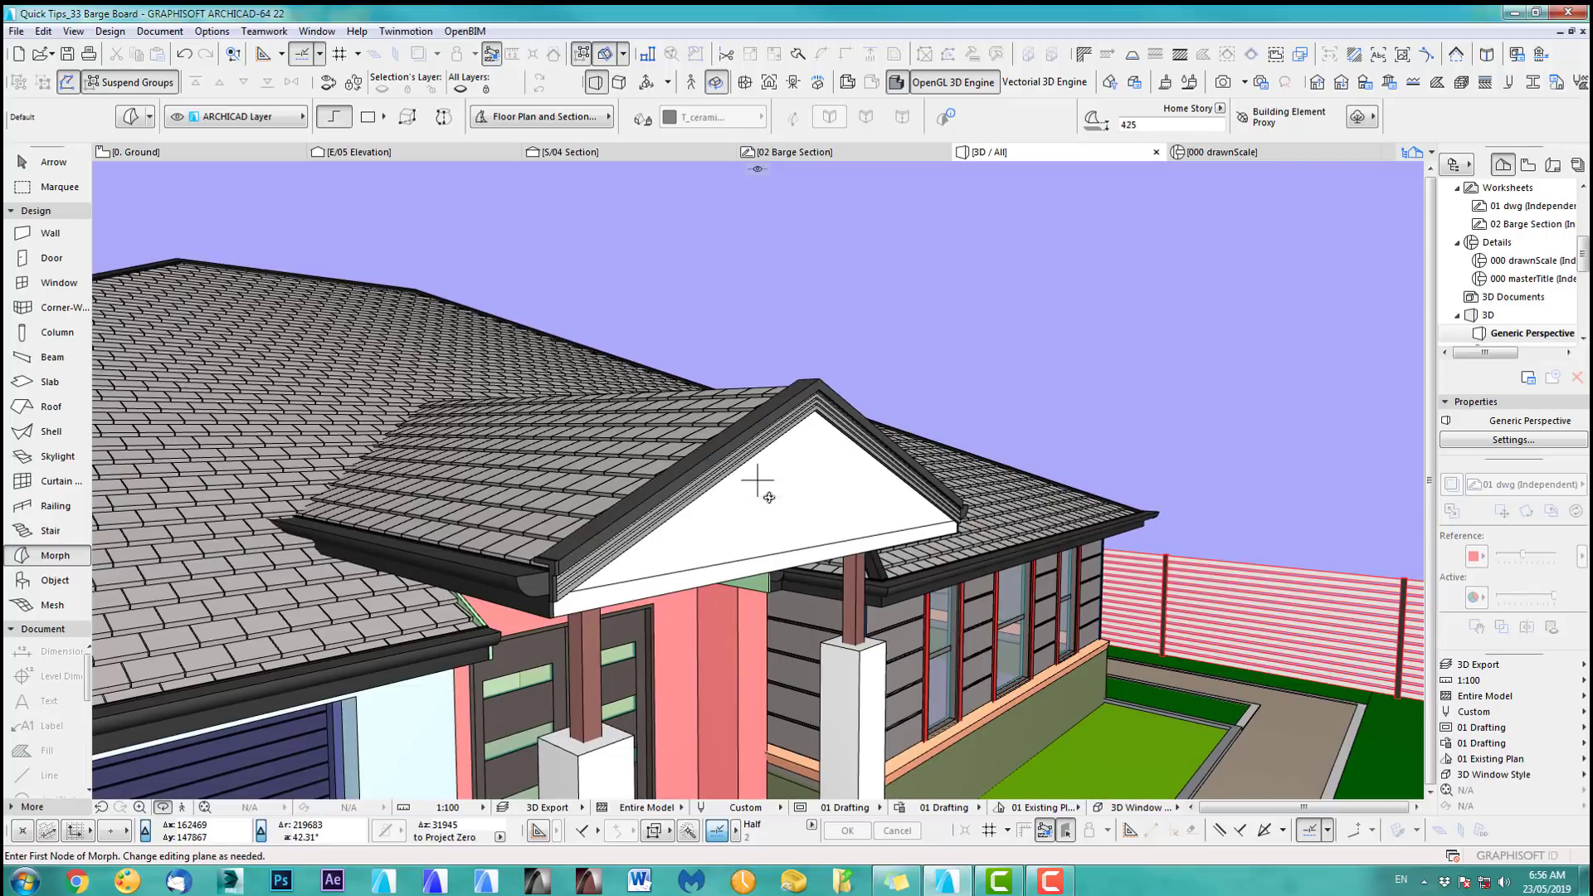
pyautogui.scroll(3, 624, 485)
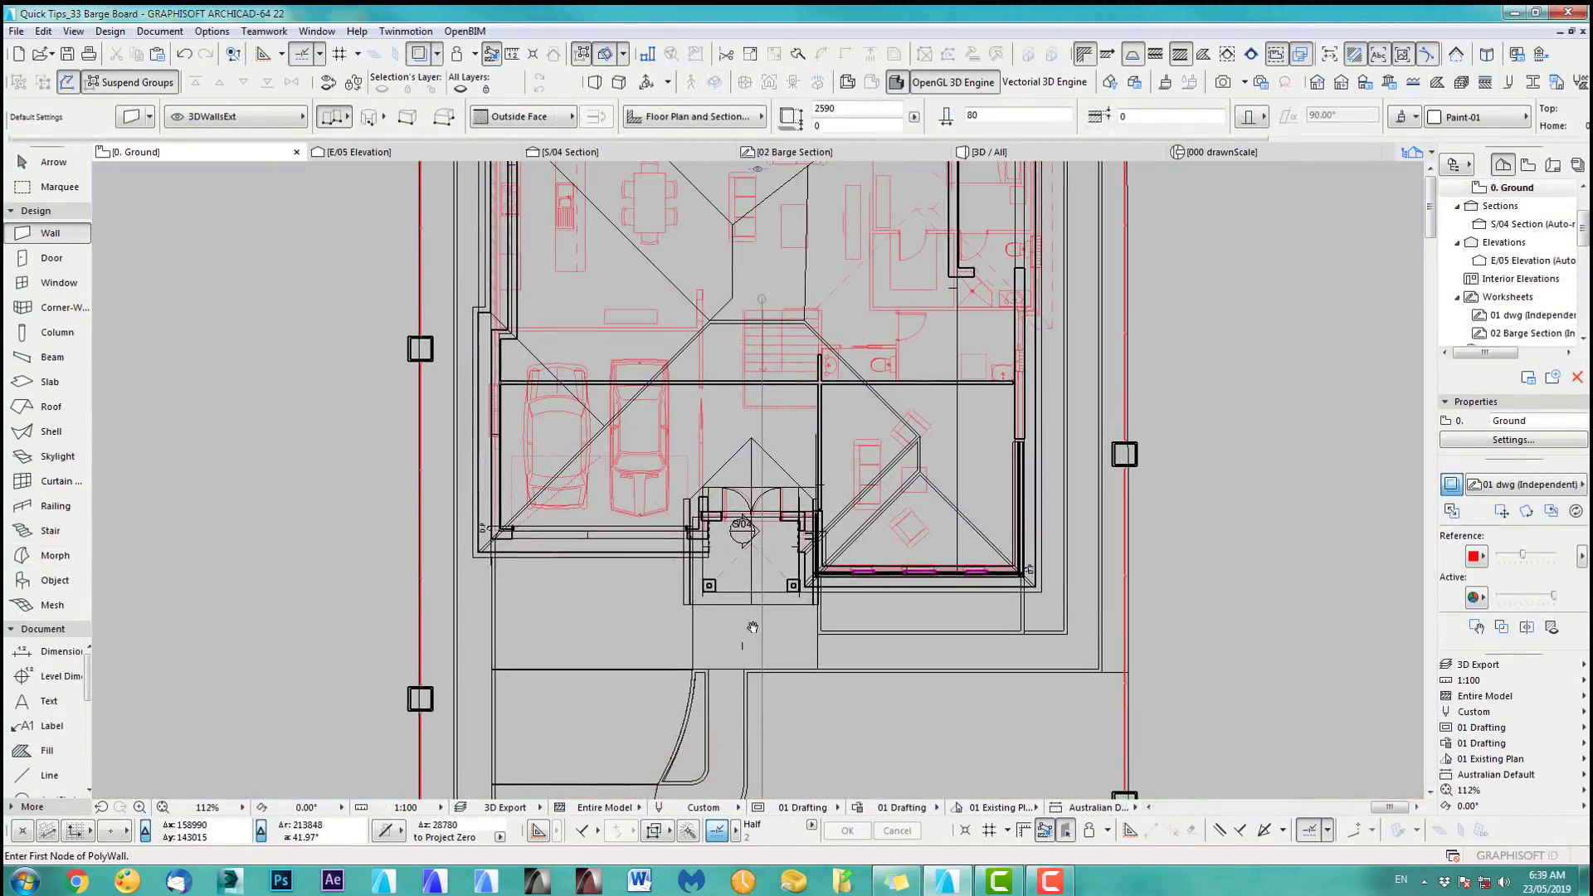
pyautogui.scroll(3, 753, 627)
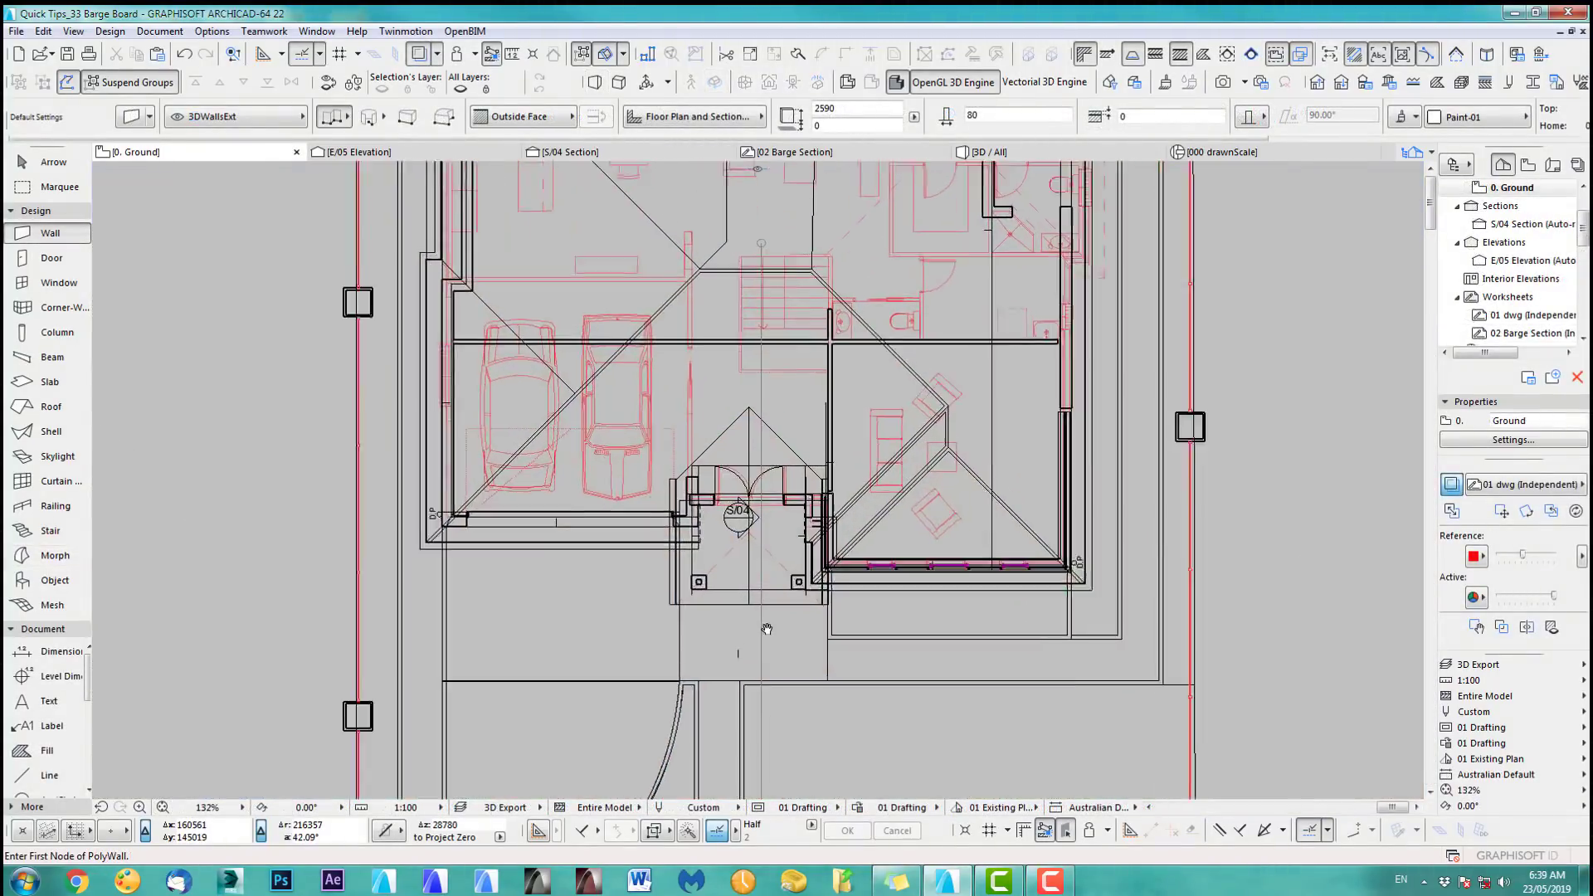
pyautogui.moveTo(768, 614); pyautogui.dragTo(792, 520, button='middle')
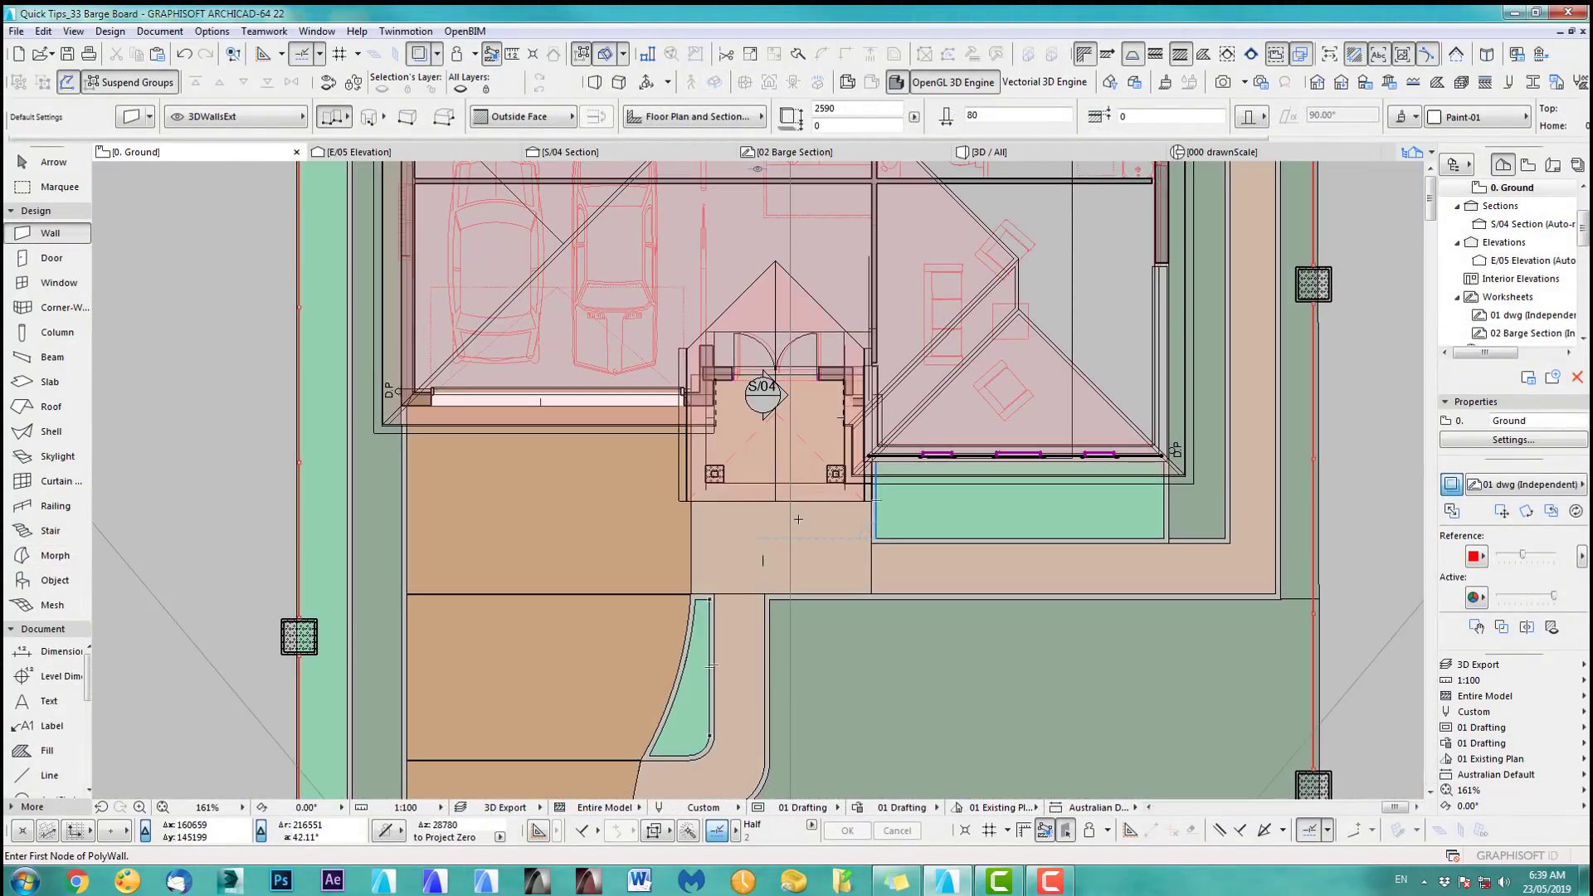
# Step: Zoom in close on the entrance gable roof edge in 3D
pyautogui.press('F3')
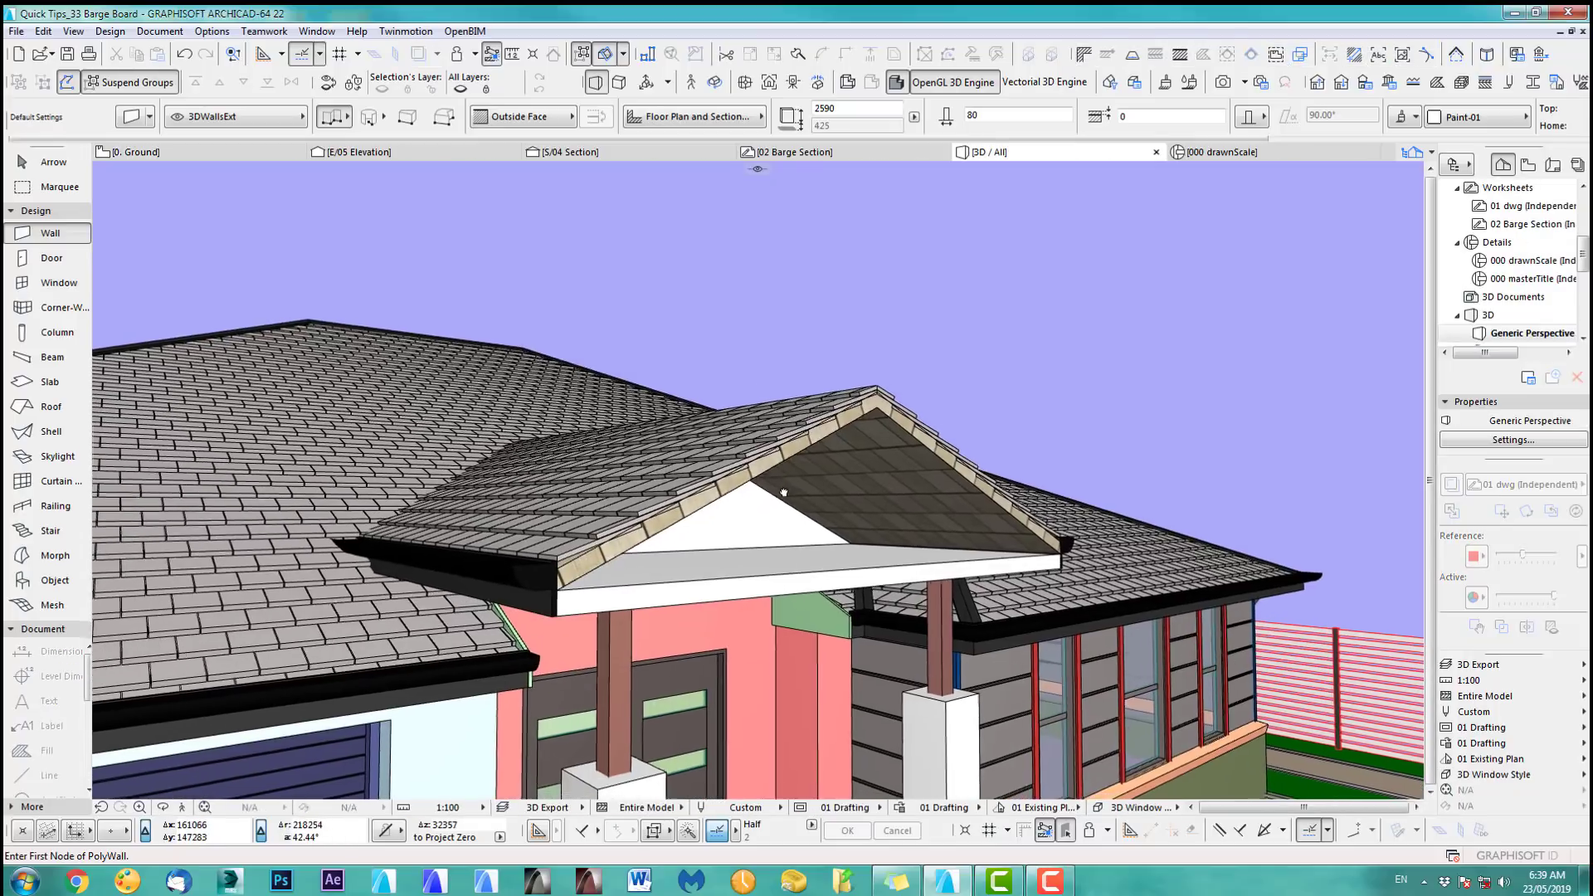
pyautogui.scroll(2, 644, 569)
pyautogui.moveTo(644, 569); pyautogui.dragTo(616, 666, button='middle')
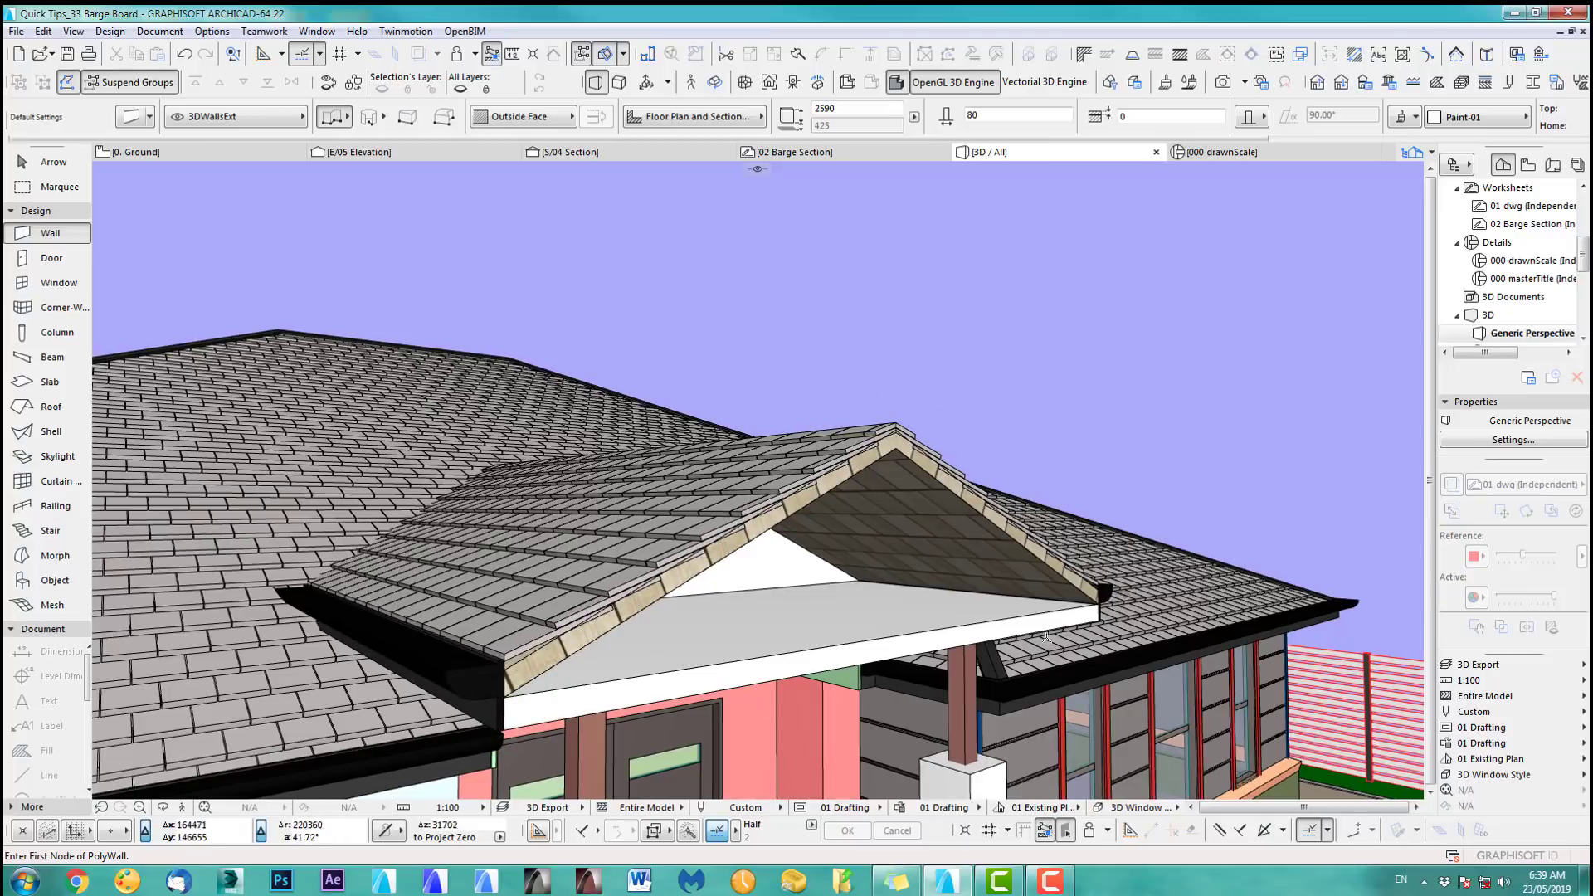
pyautogui.scroll(4, 830, 663)
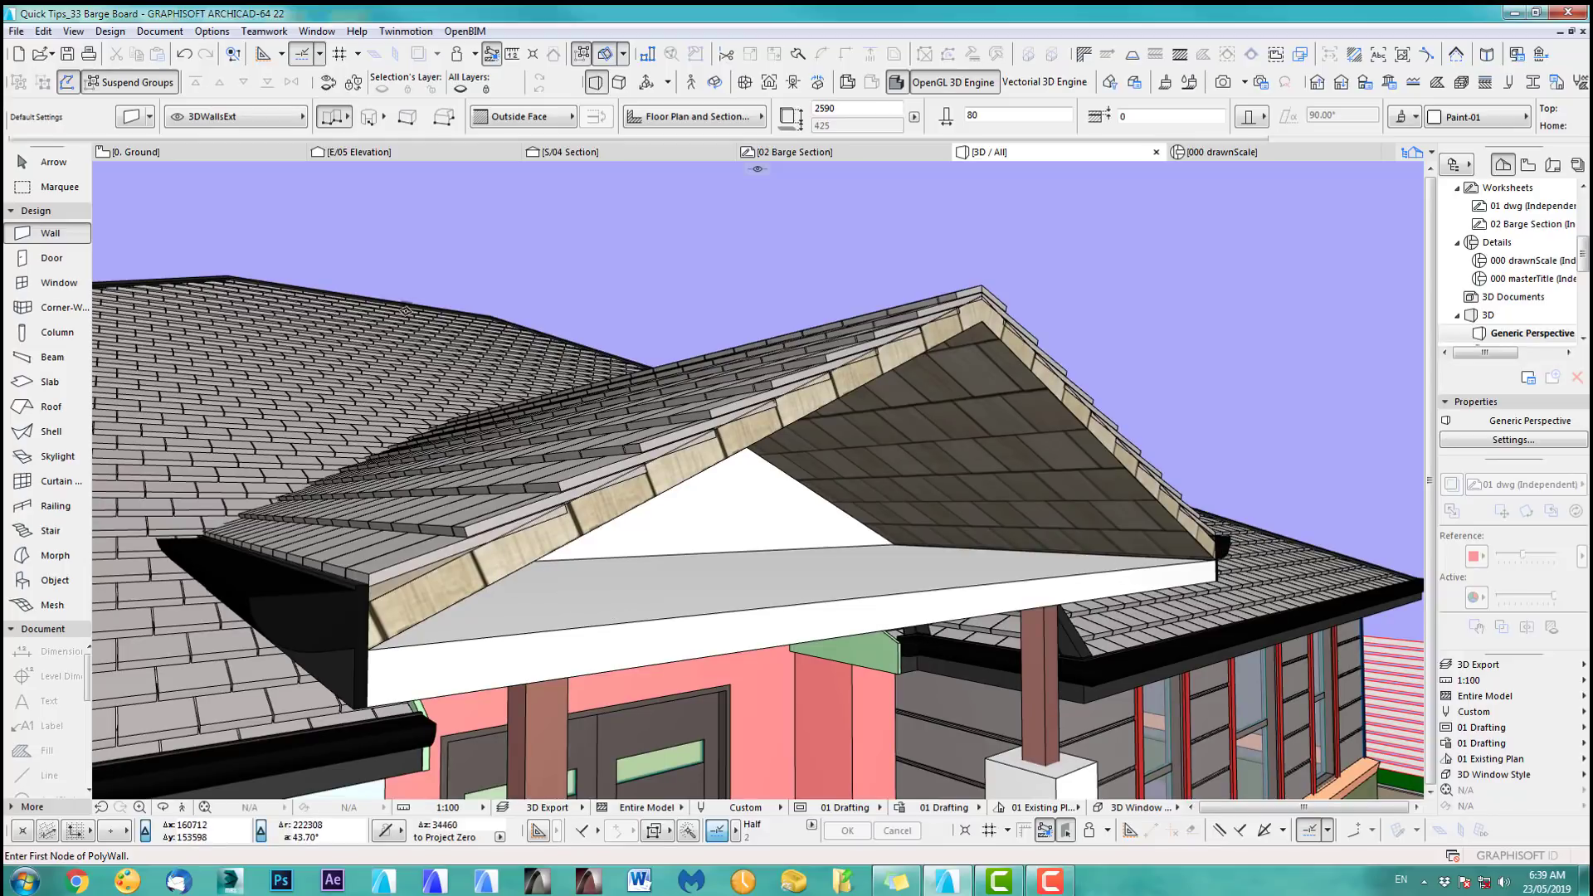
# Step: Draw a gable wall with default settings along the entrance roof soffit
pyautogui.doubleClick(46, 236)
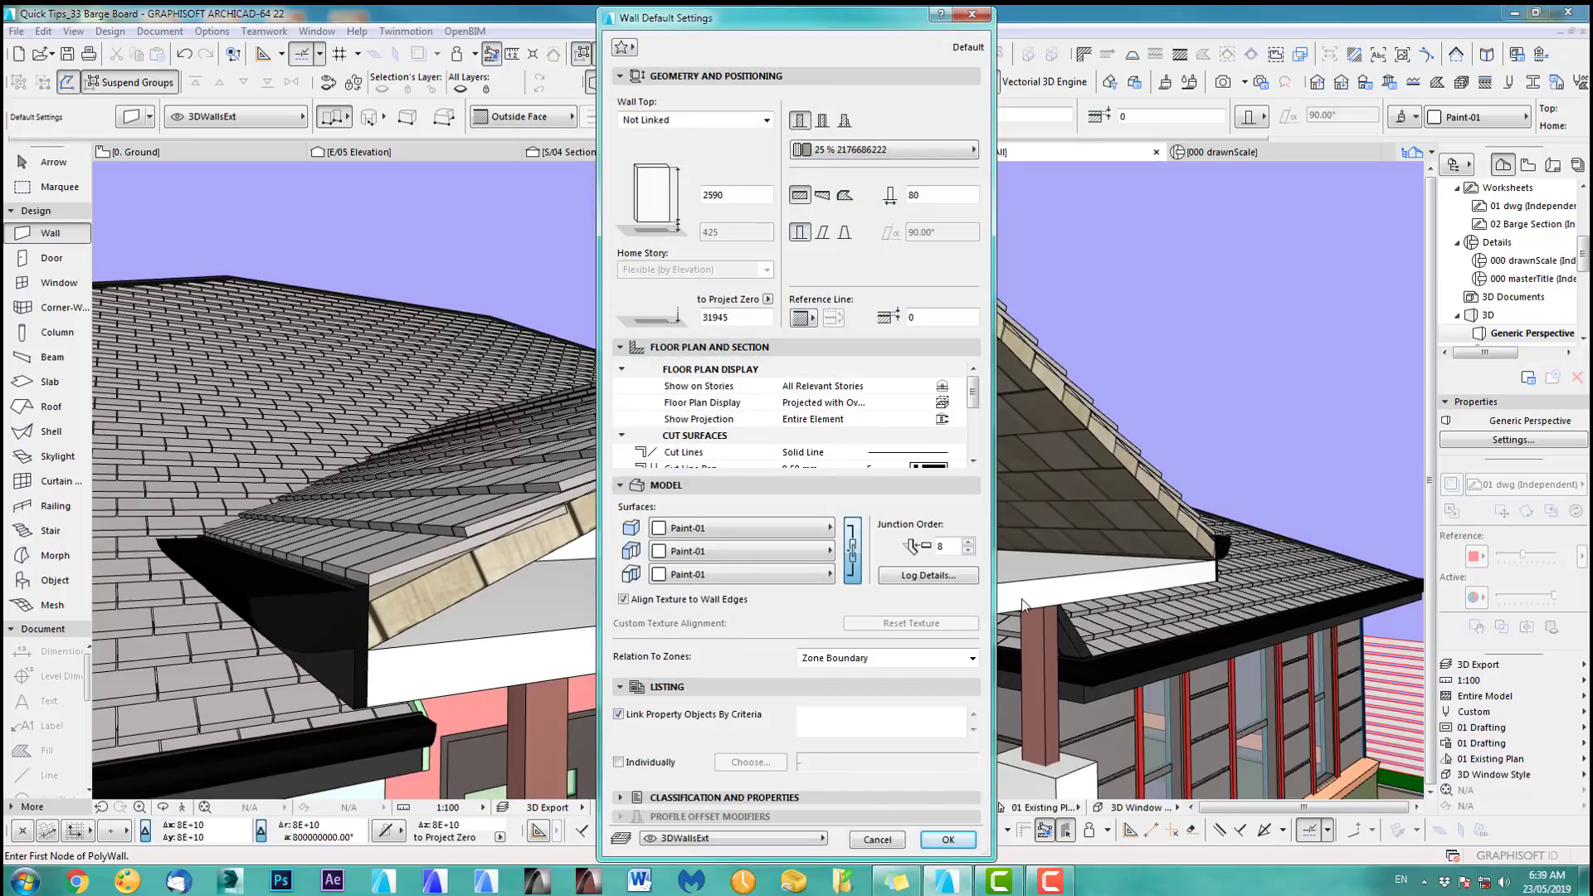
pyautogui.click(952, 841)
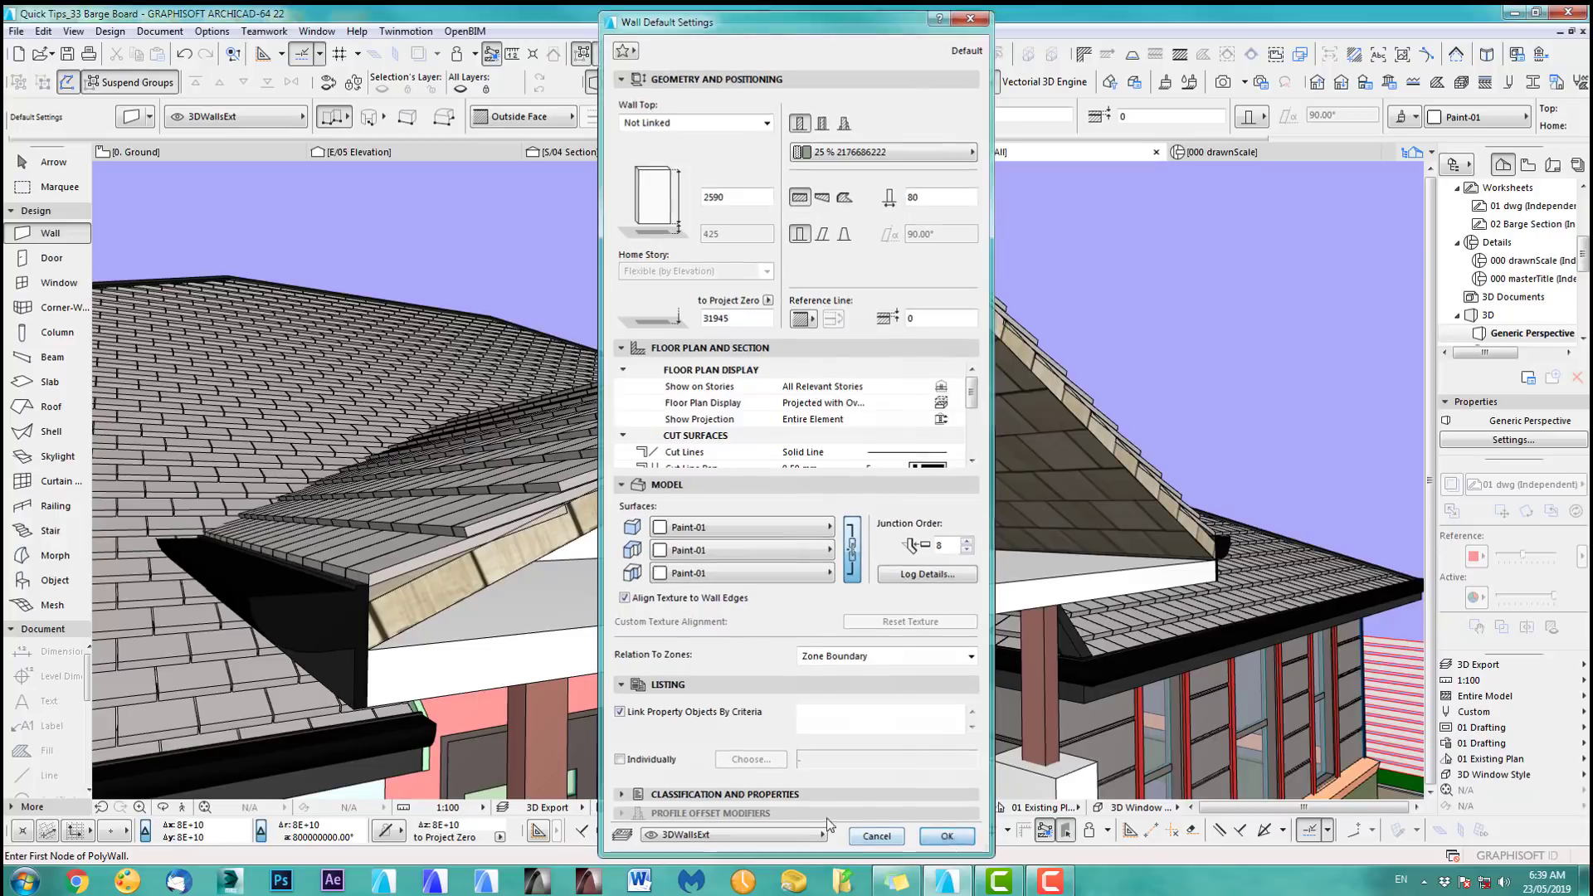
pyautogui.click(368, 648)
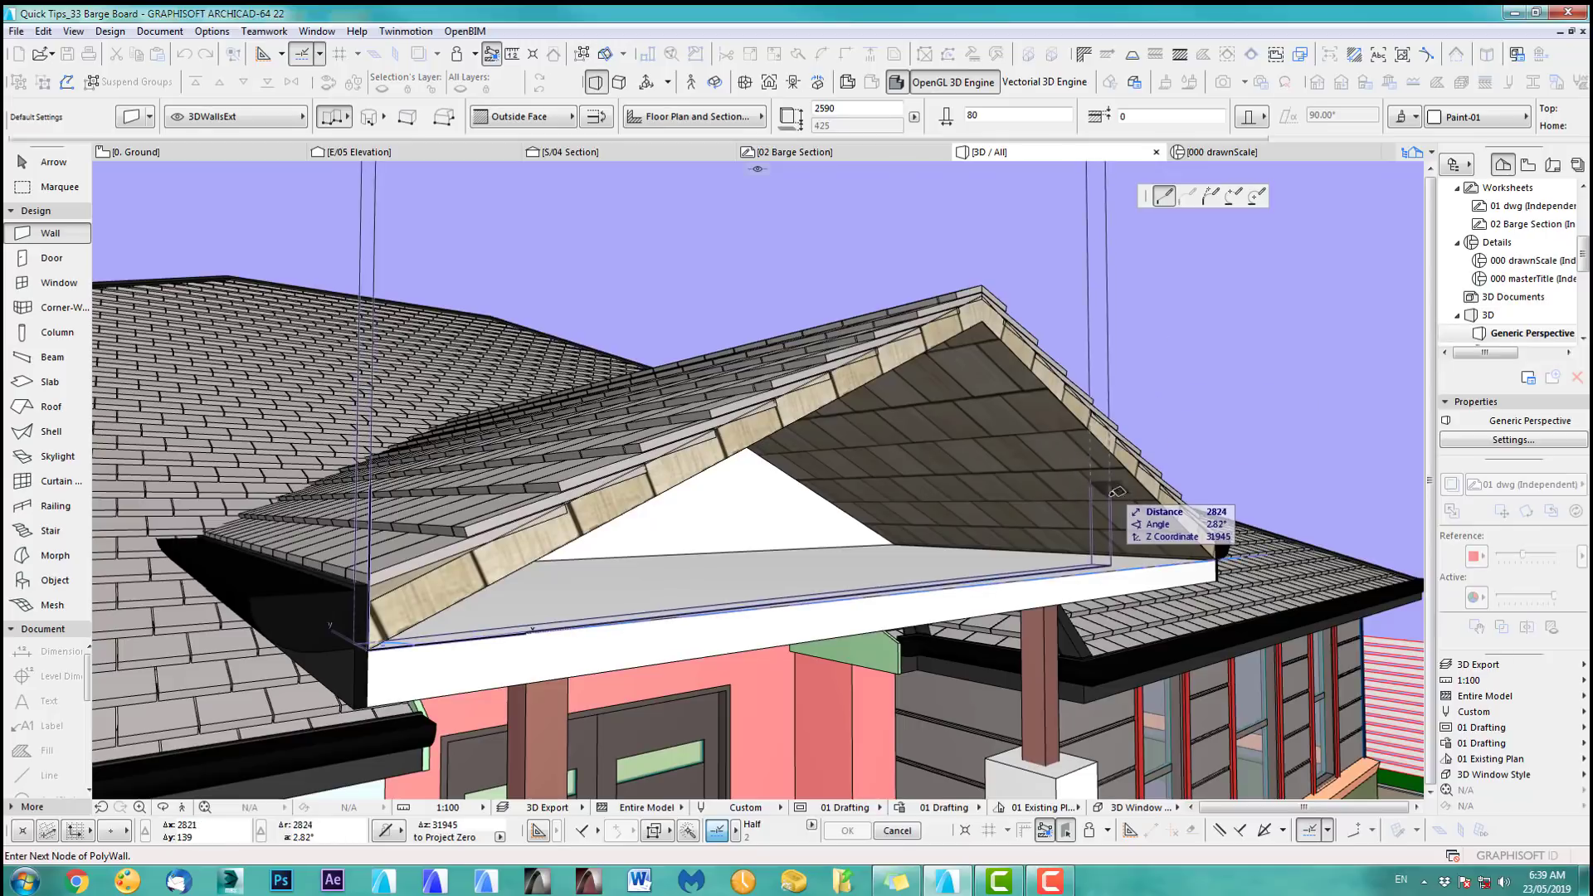
pyautogui.doubleClick(1217, 556)
# Step: Crop the gable wall to the underside of the single-plane roof
pyautogui.keyDown('ctrl'); pyautogui.keyDown('alt'); pyautogui.click(1206, 570); pyautogui.keyUp('alt'); pyautogui.keyUp('ctrl')
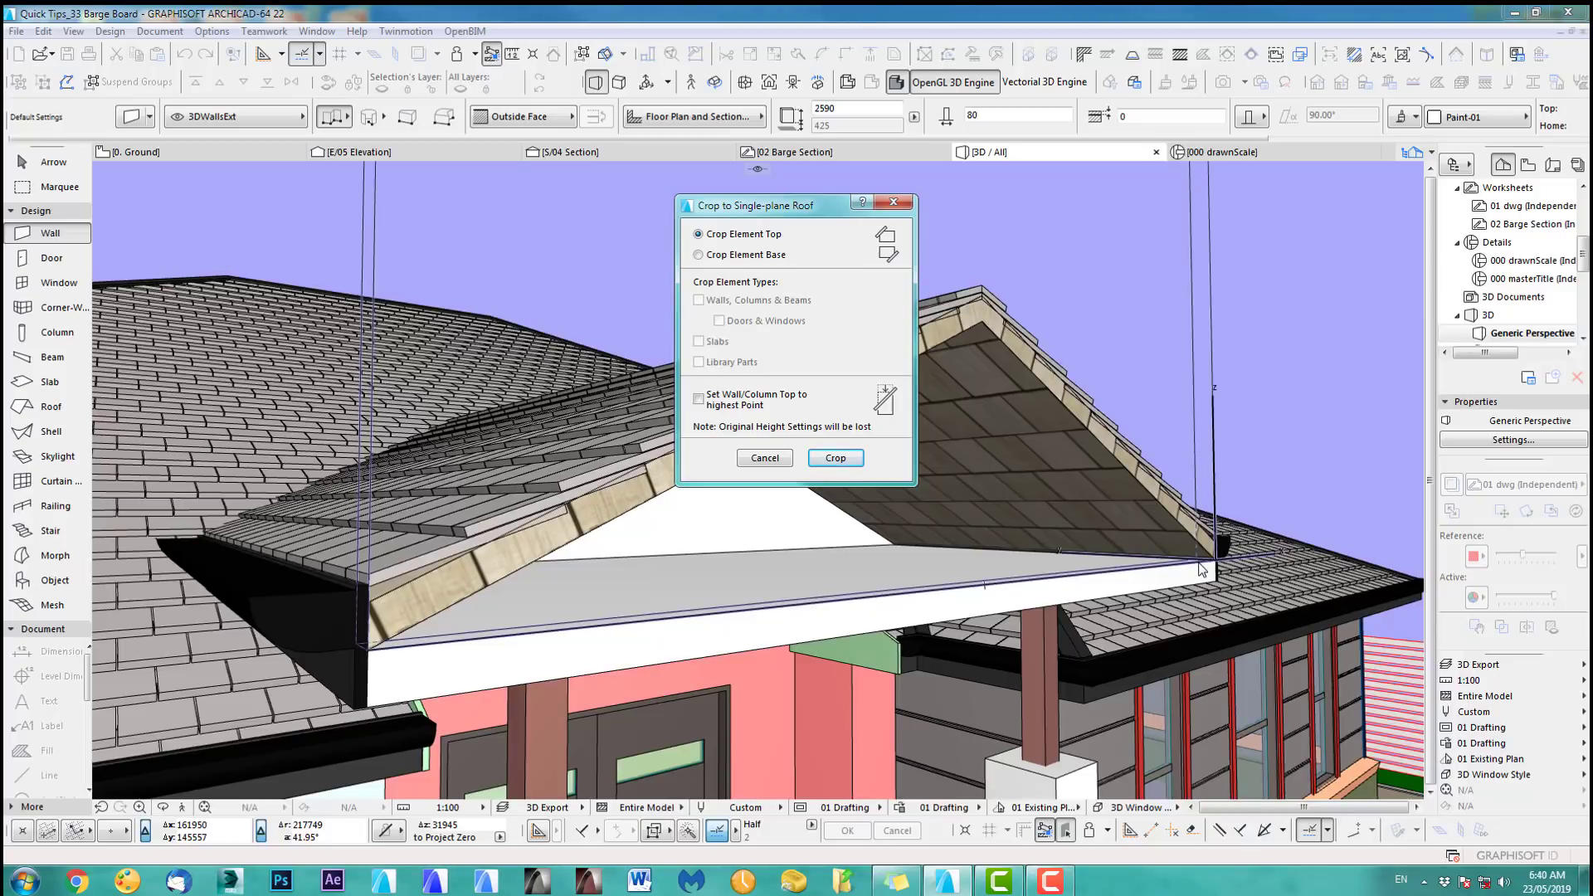
pyautogui.click(836, 459)
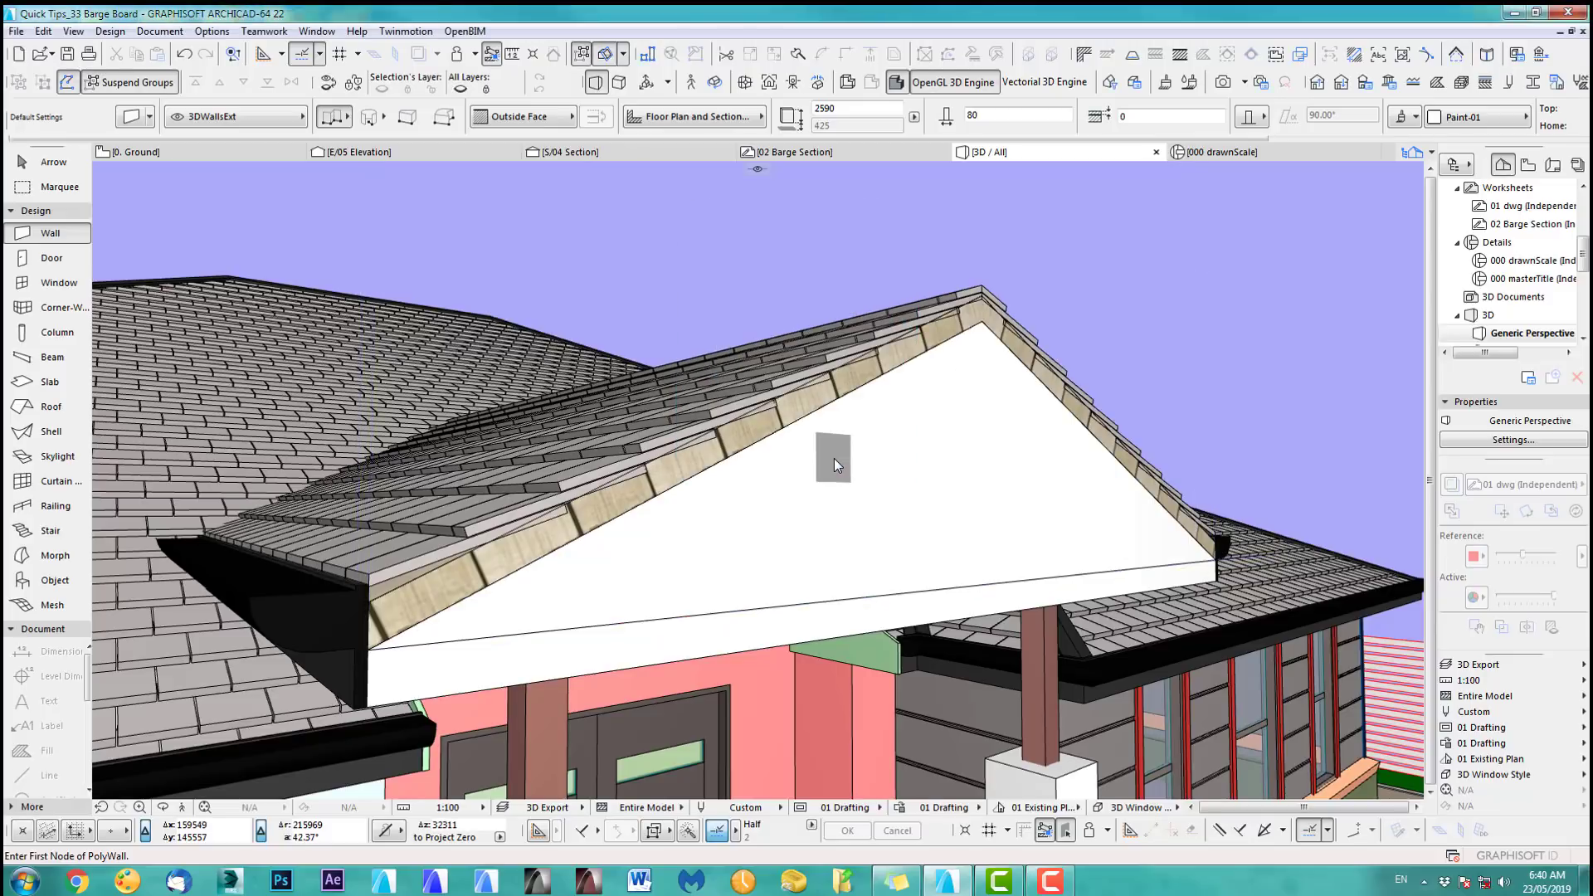
pyautogui.moveTo(1162, 338)
pyautogui.mouseDown(button='middle')
pyautogui.moveTo(1081, 353)
pyautogui.moveTo(1118, 324)
pyautogui.moveTo(1159, 321)
pyautogui.moveTo(1149, 336)
pyautogui.mouseUp(button='middle')
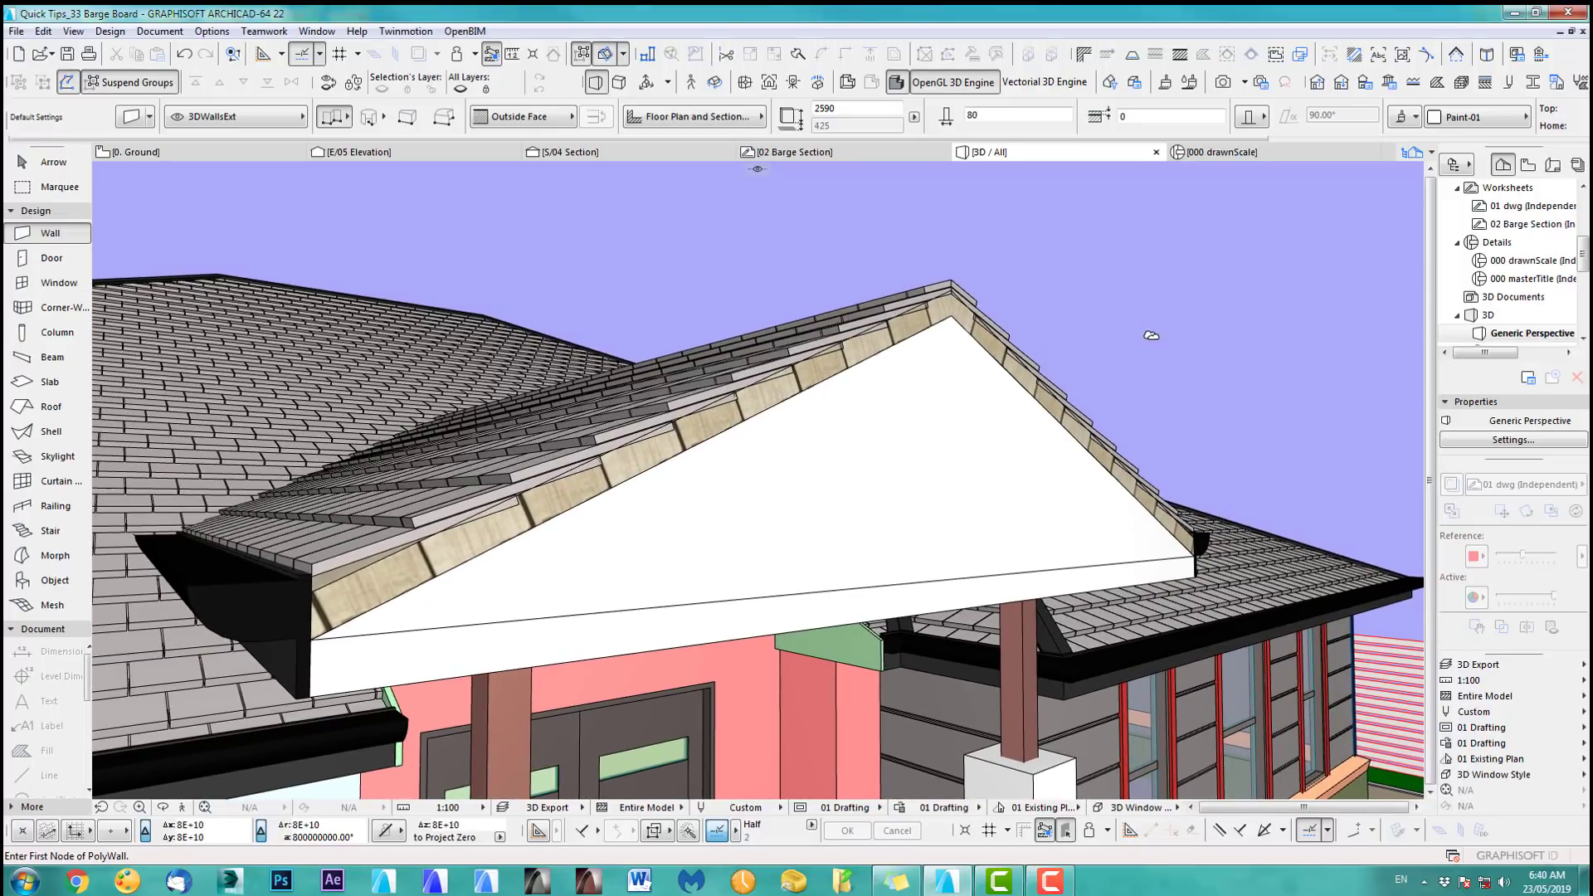
# Step: Bring up the S/04 section zoomed to the roof edge and the pasted barge-board detail
pyautogui.click(617, 149)
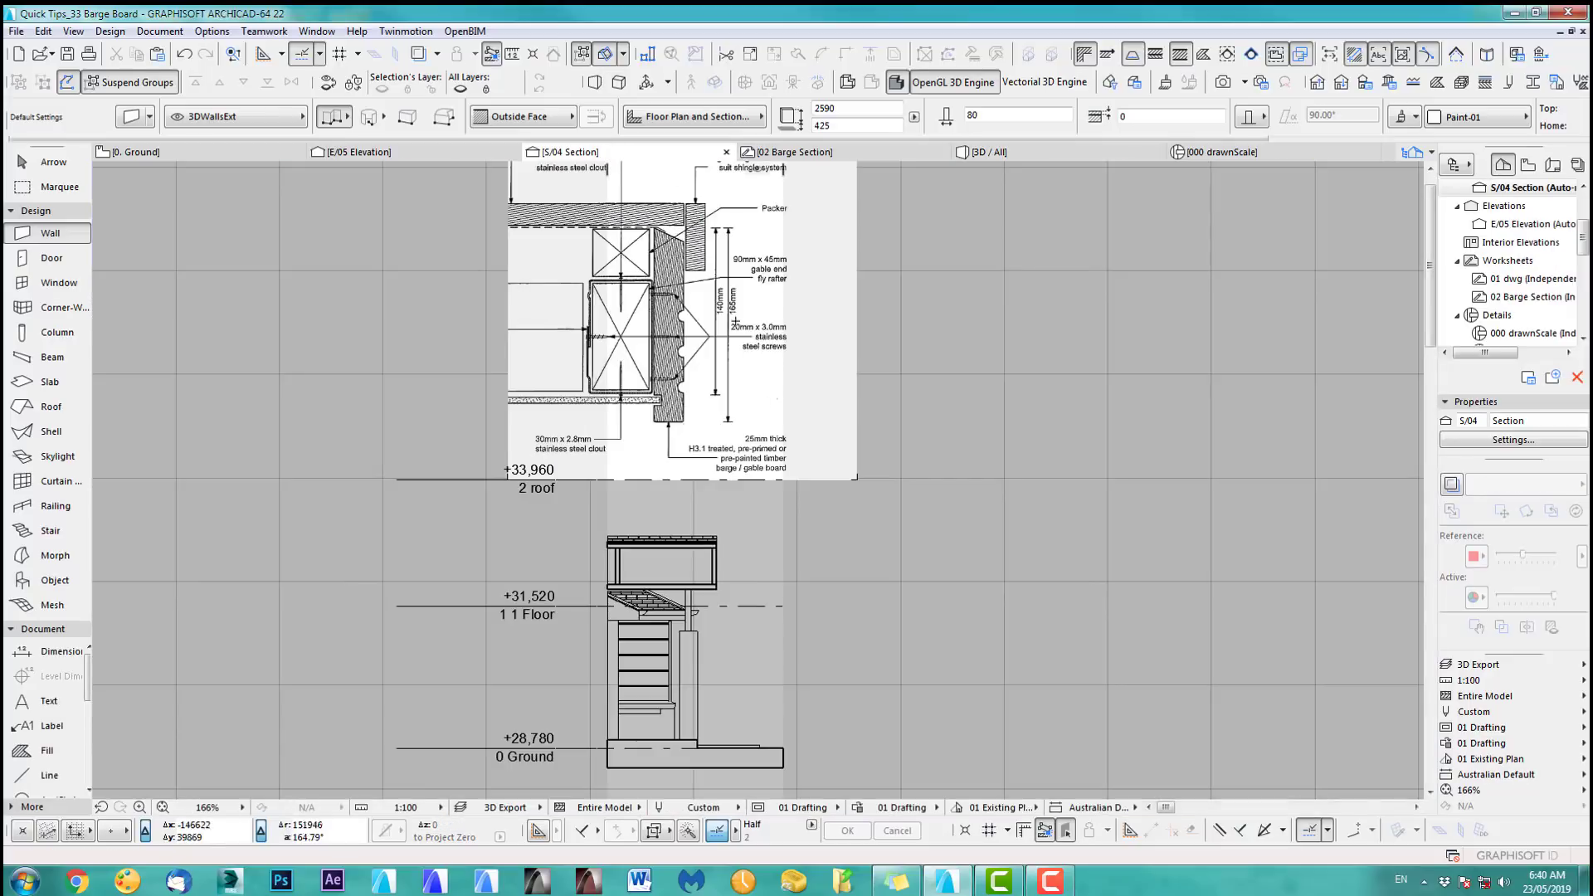
pyautogui.scroll(5, 706, 582)
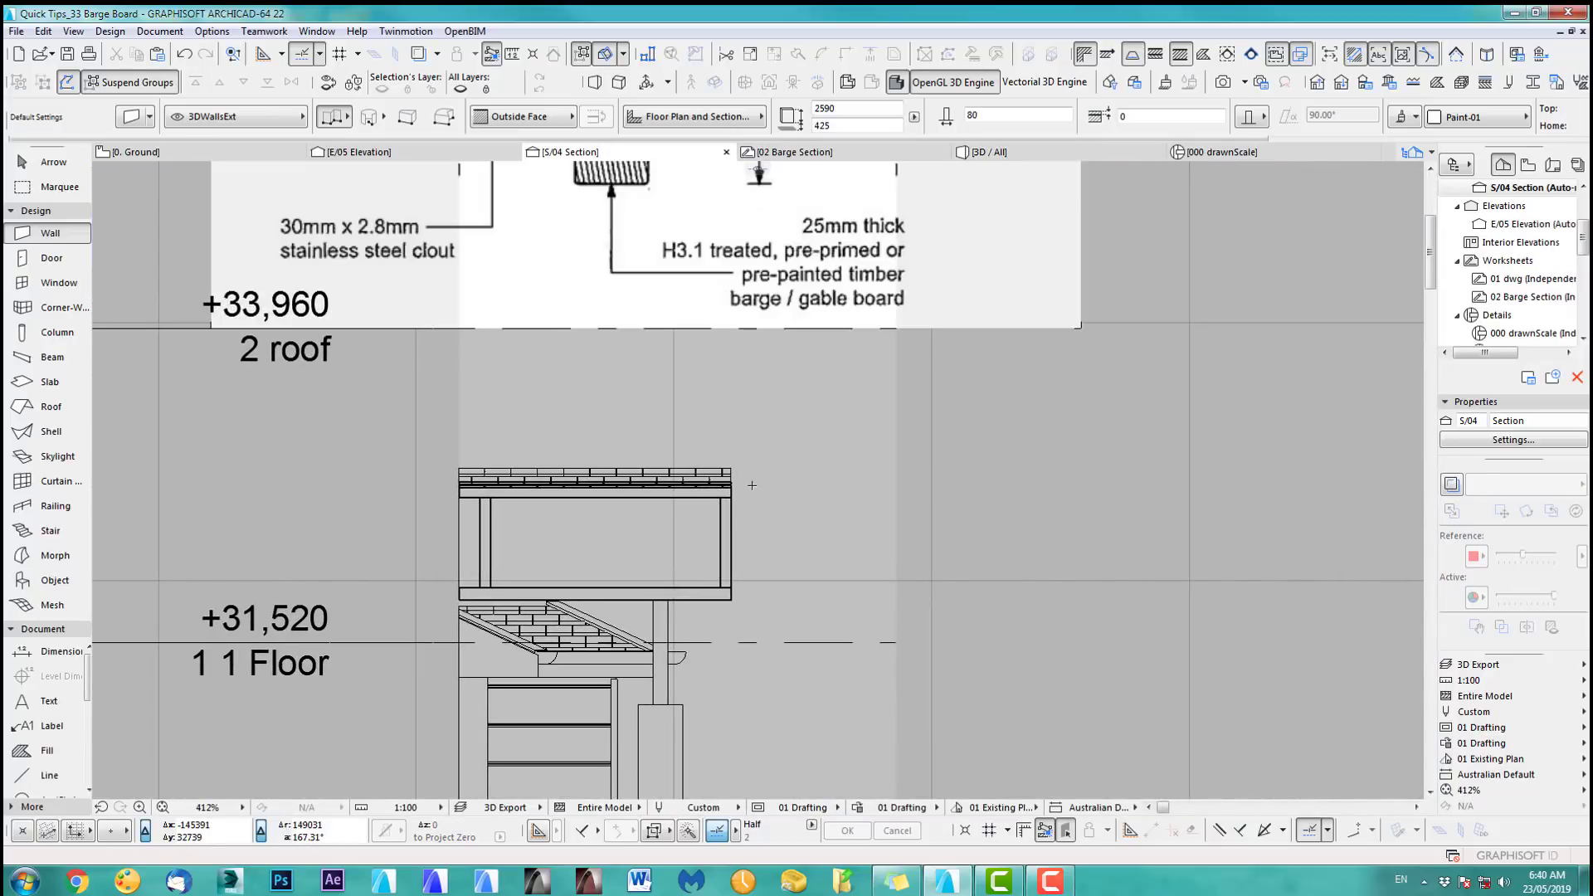
pyautogui.press('F2')
pyautogui.scroll(2, 761, 393)
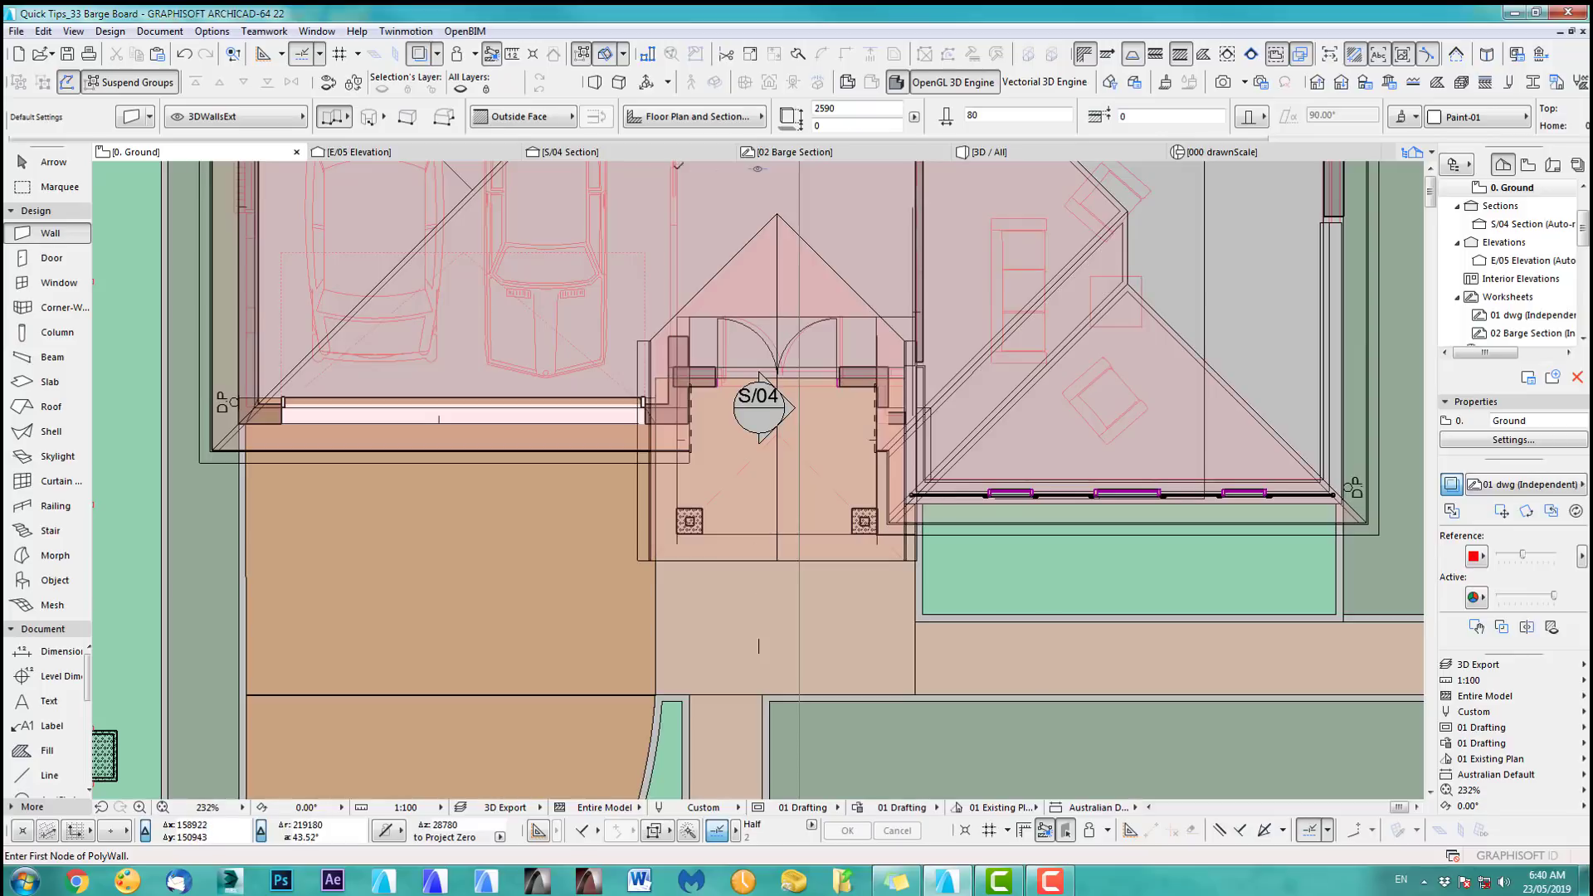
pyautogui.click(650, 152)
pyautogui.scroll(-2, 610, 483)
pyautogui.scroll(4, 701, 497)
pyautogui.moveTo(701, 498); pyautogui.dragTo(681, 475, button='middle')
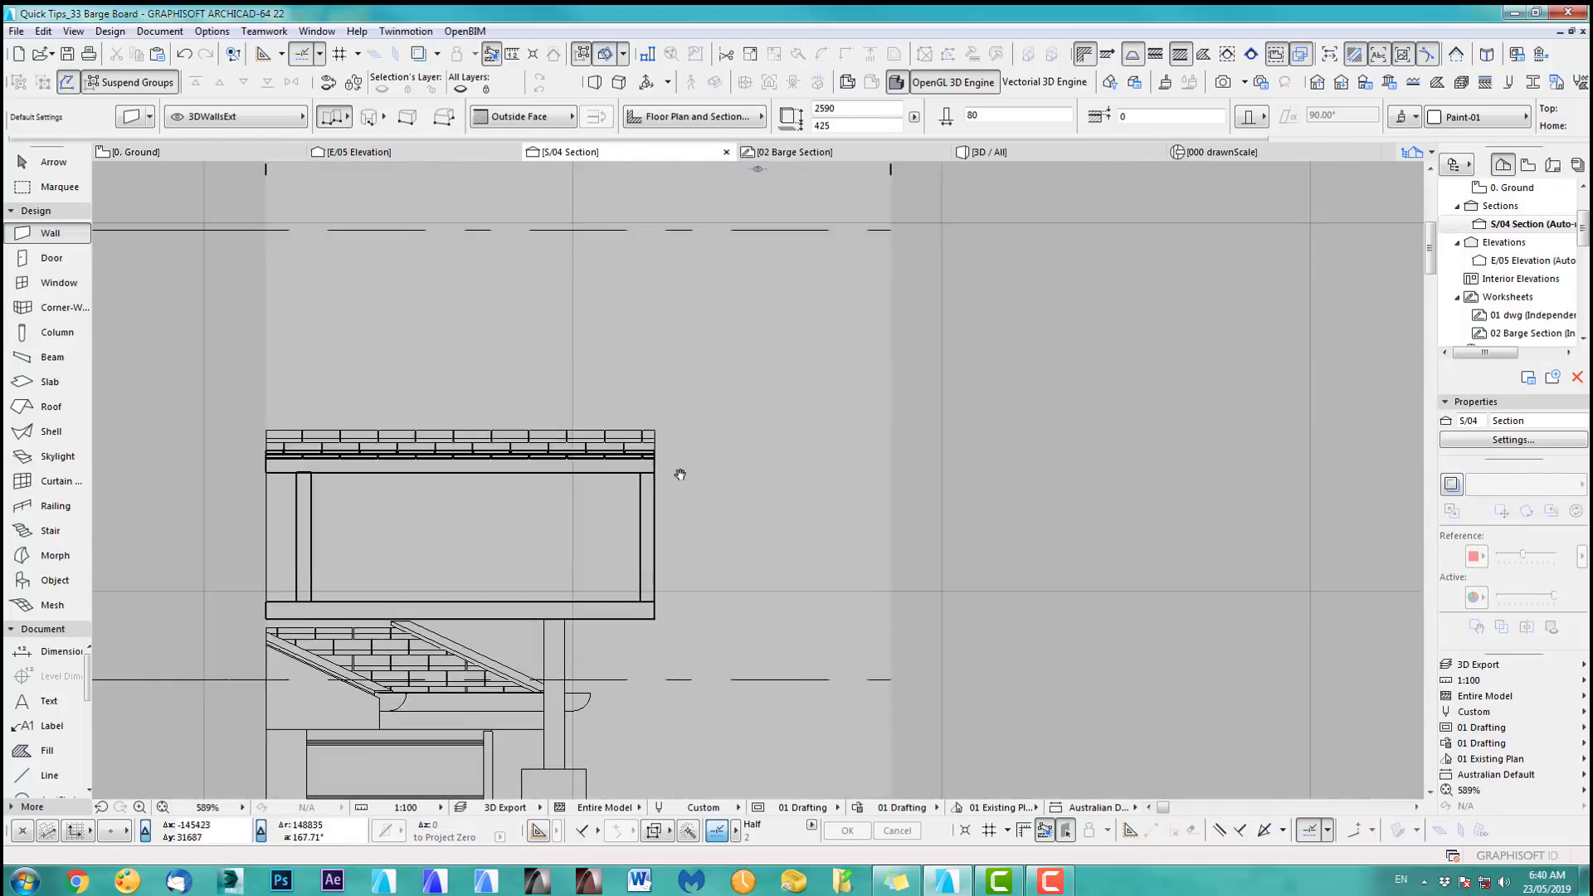
pyautogui.scroll(3, 679, 474)
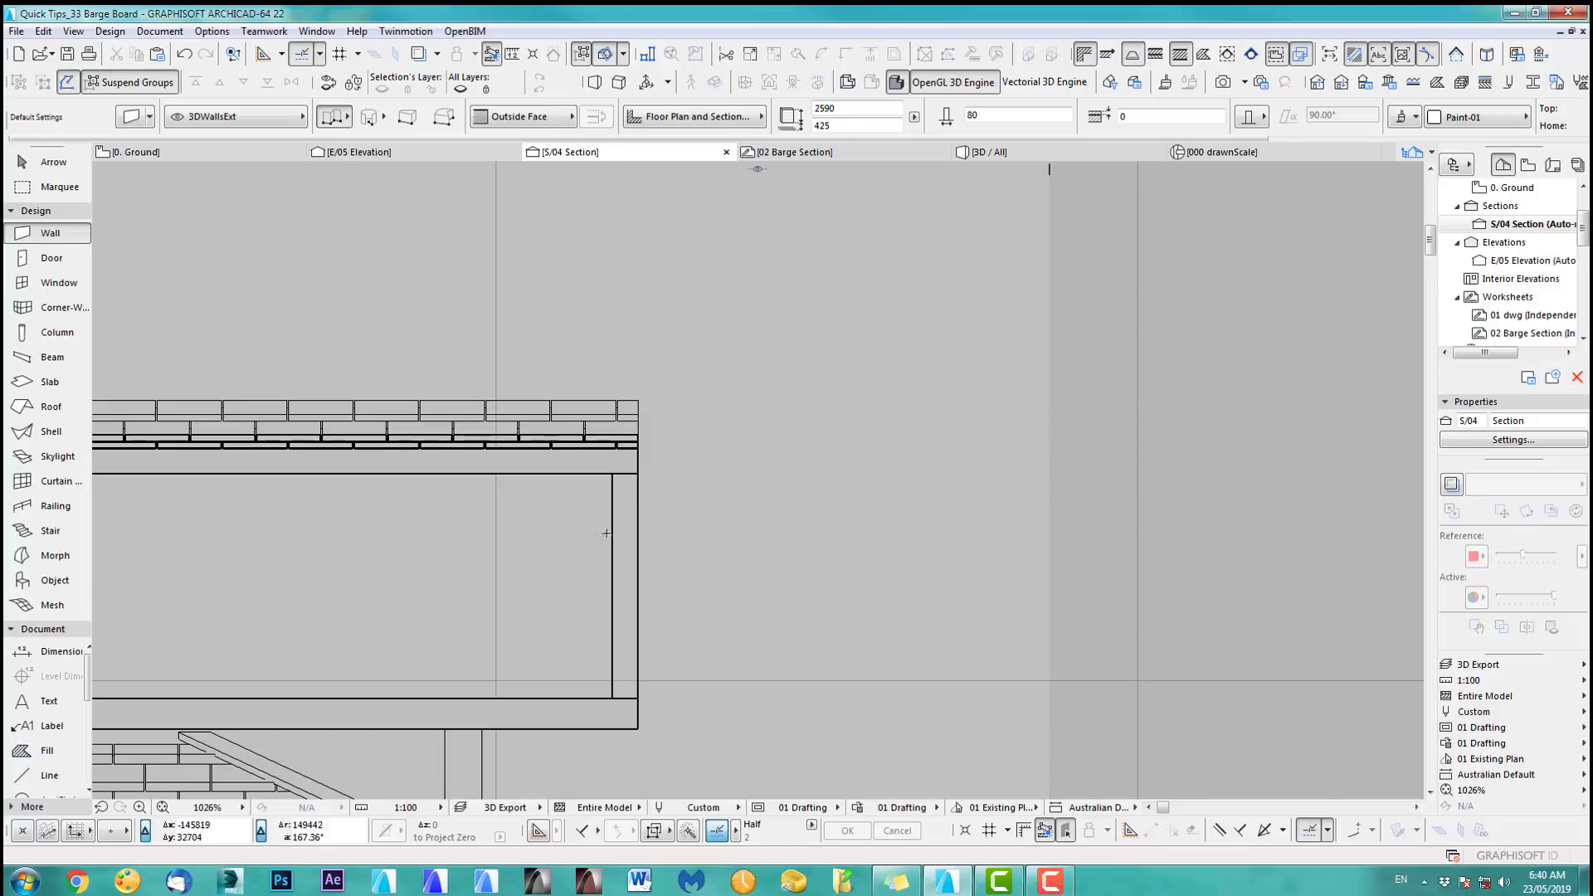
pyautogui.scroll(-8, 637, 428)
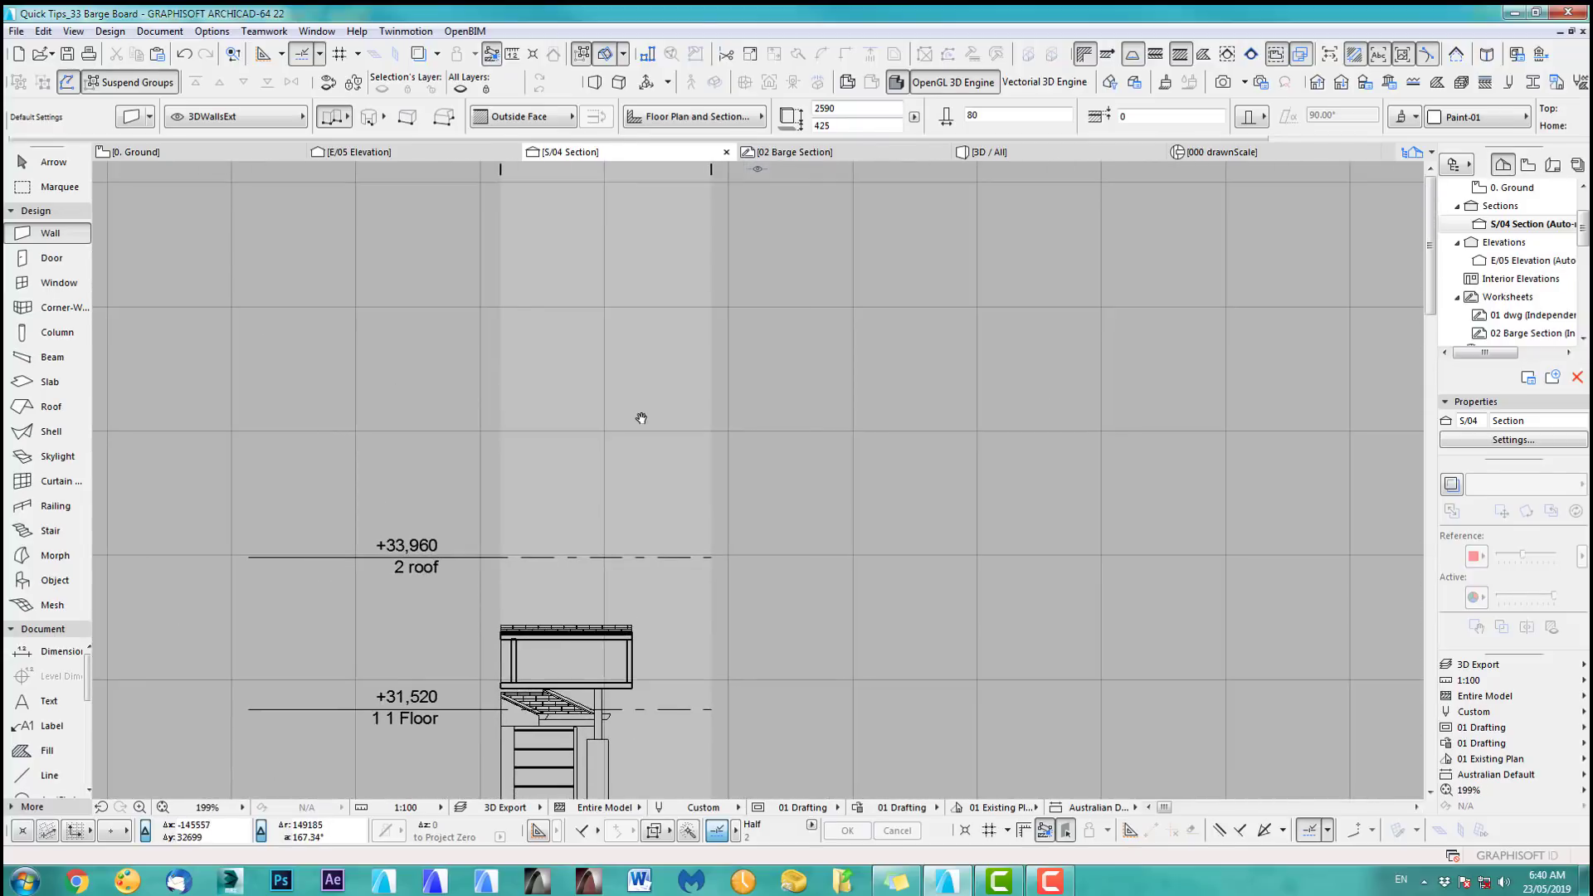
pyautogui.scroll(1, 621, 435)
pyautogui.moveTo(621, 434); pyautogui.dragTo(671, 507, button='middle')
pyautogui.scroll(-2, 655, 497)
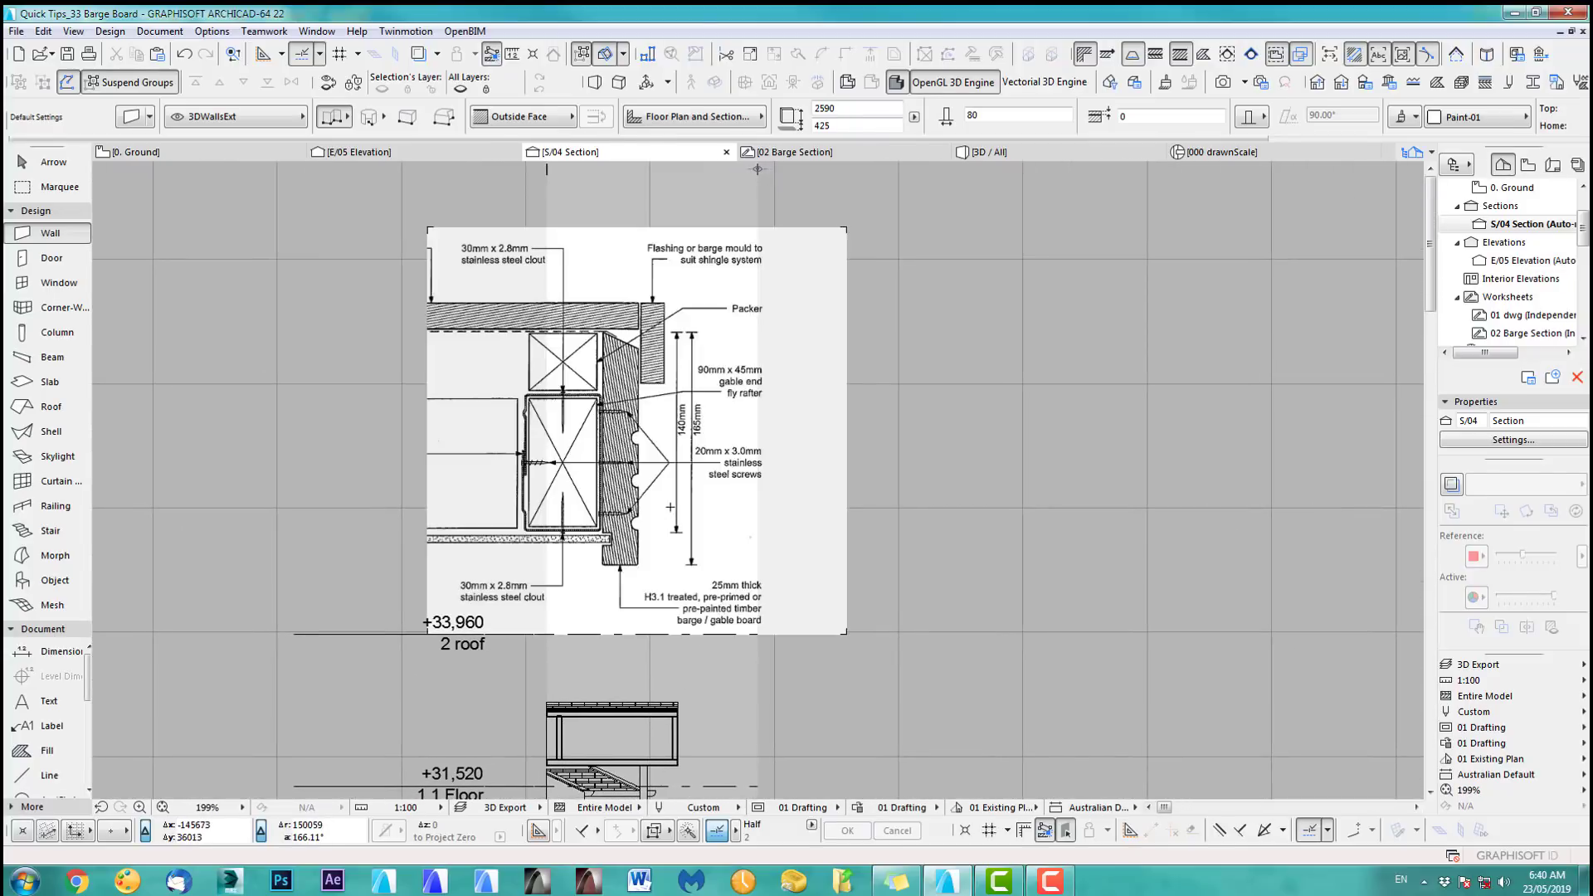
pyautogui.scroll(1, 686, 492)
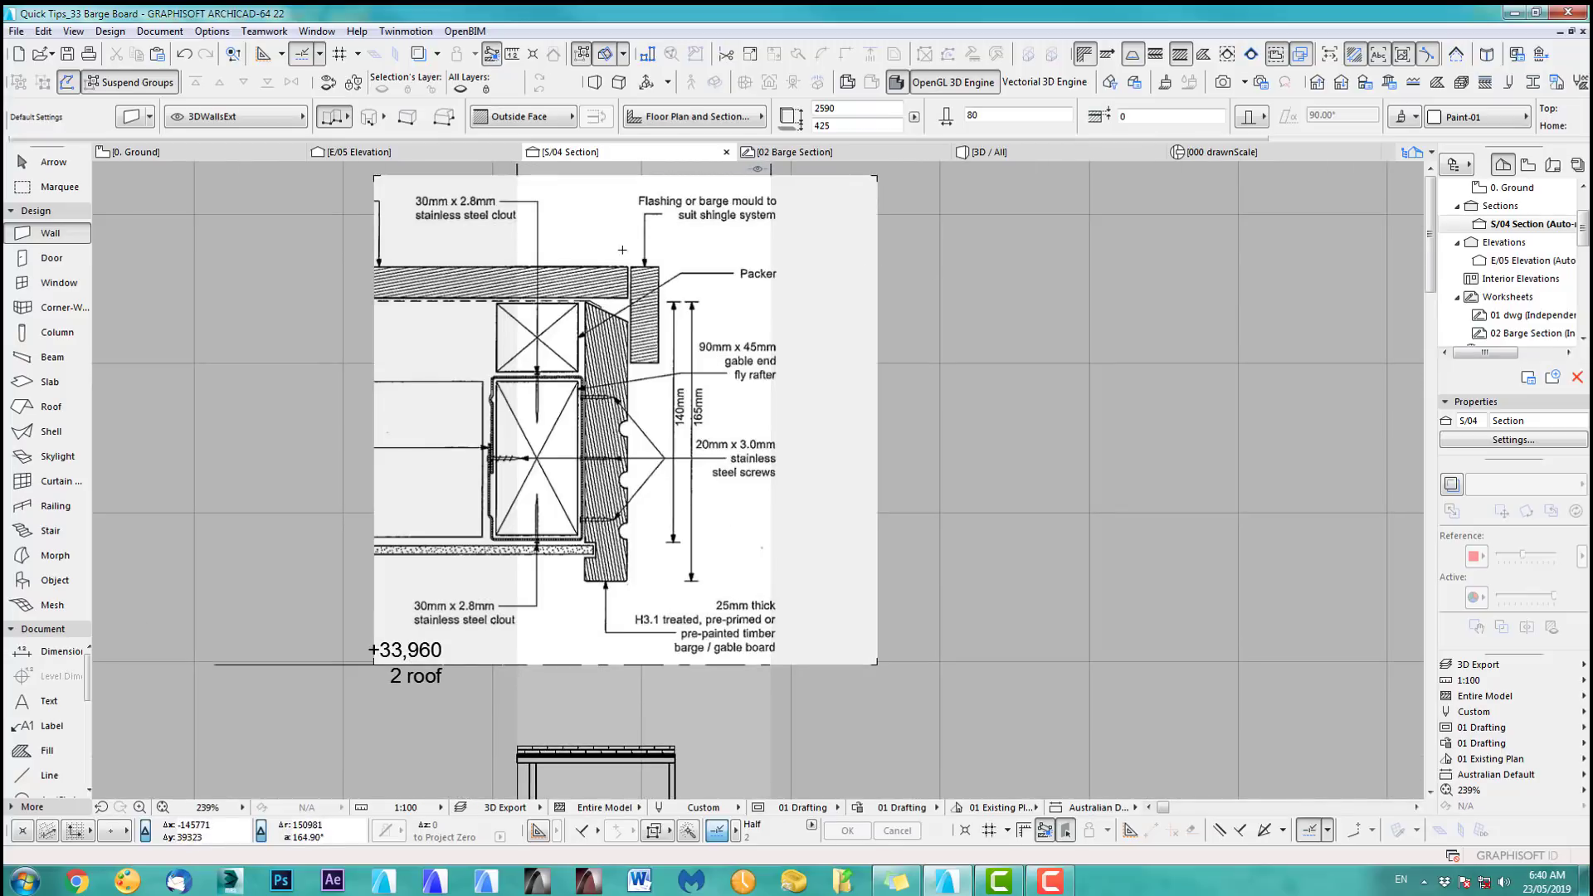
# Step: Scale the pasted barge-board detail graphically so its 140mm dimension measures true size
pyautogui.keyDown('shift'); pyautogui.click(693, 267); pyautogui.keyUp('shift')
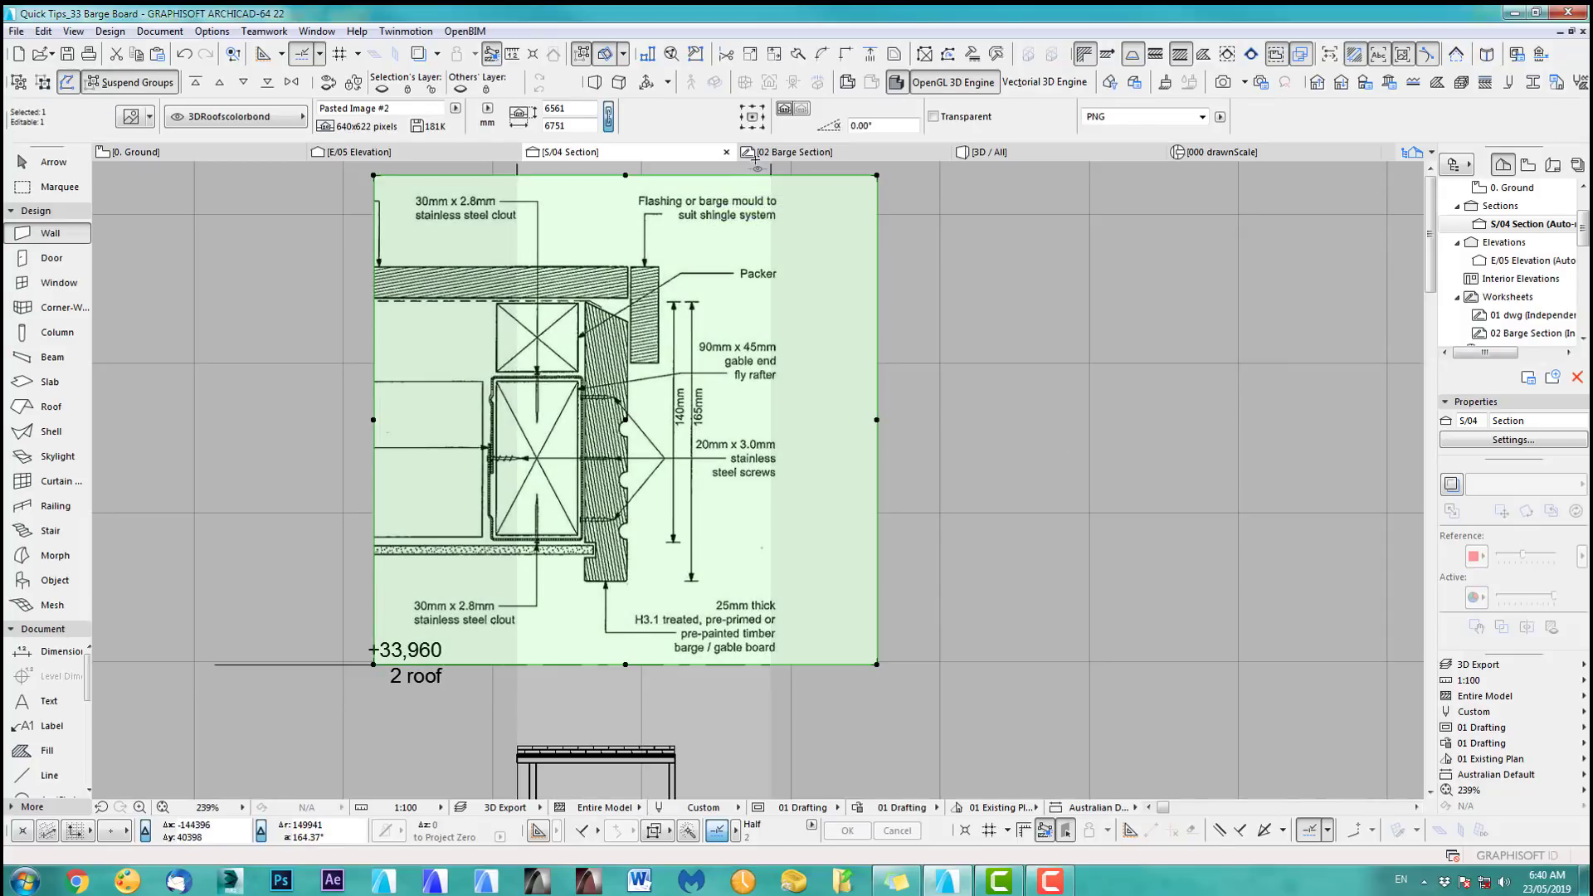
pyautogui.click(774, 54)
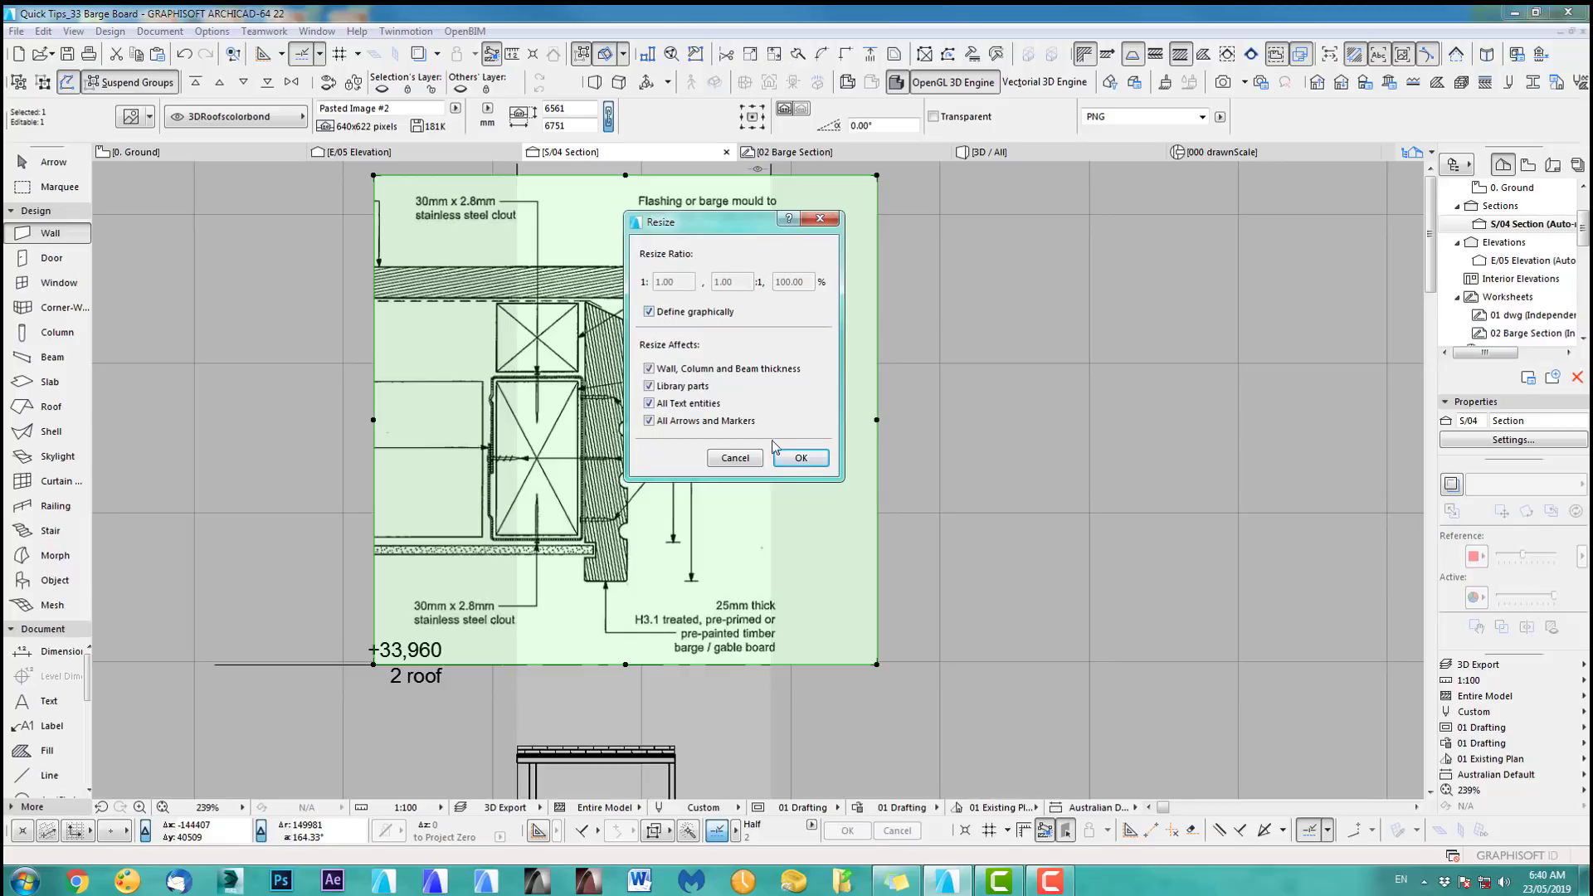
pyautogui.click(803, 458)
pyautogui.scroll(2, 691, 482)
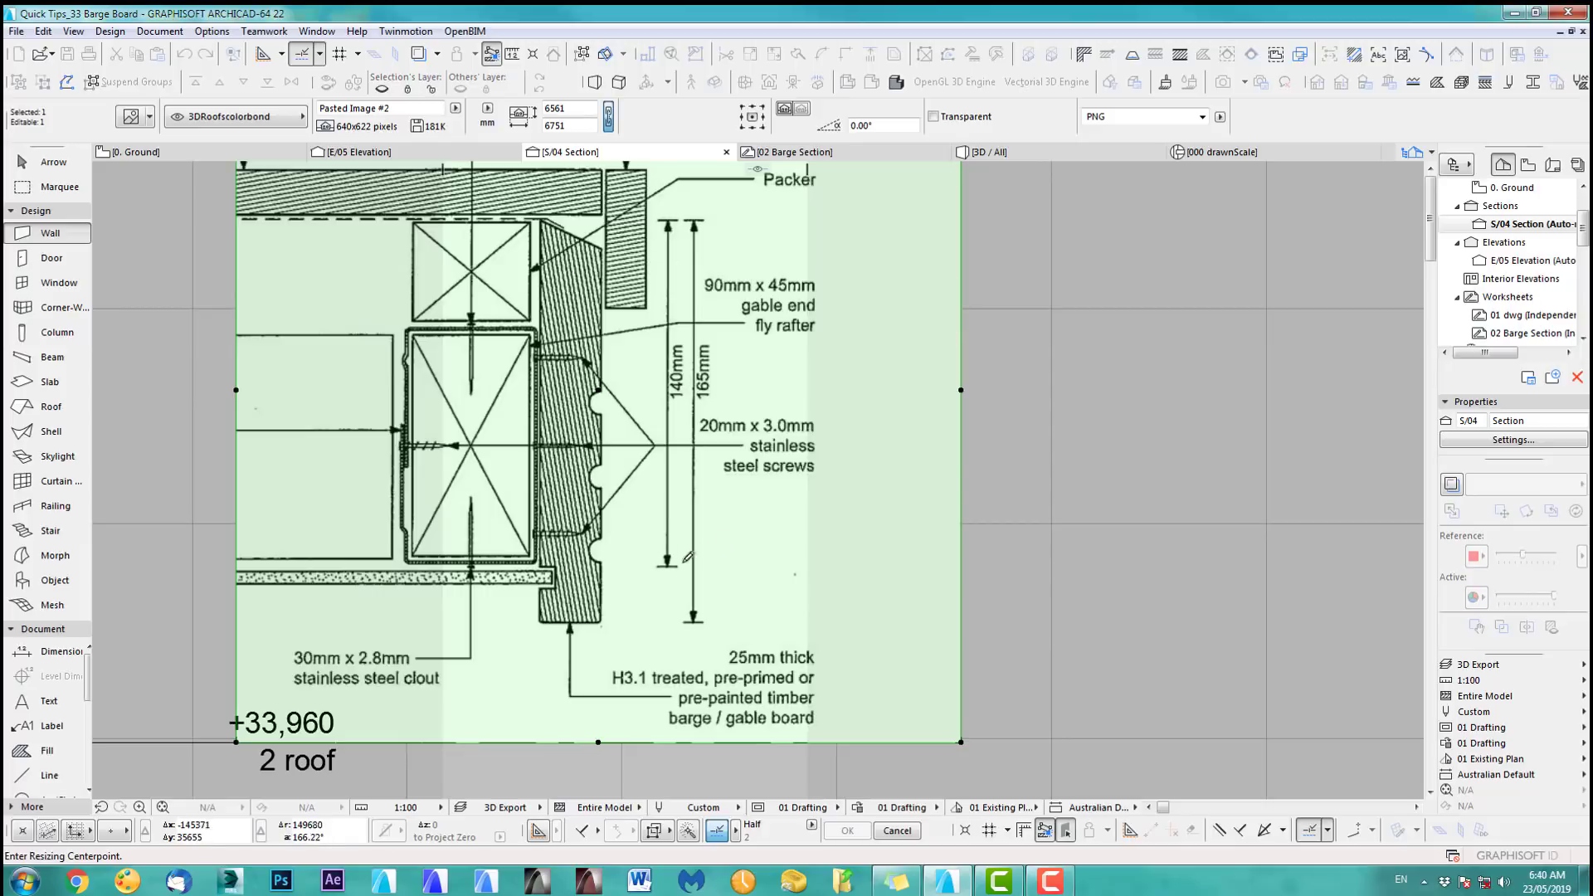
pyautogui.click(667, 566)
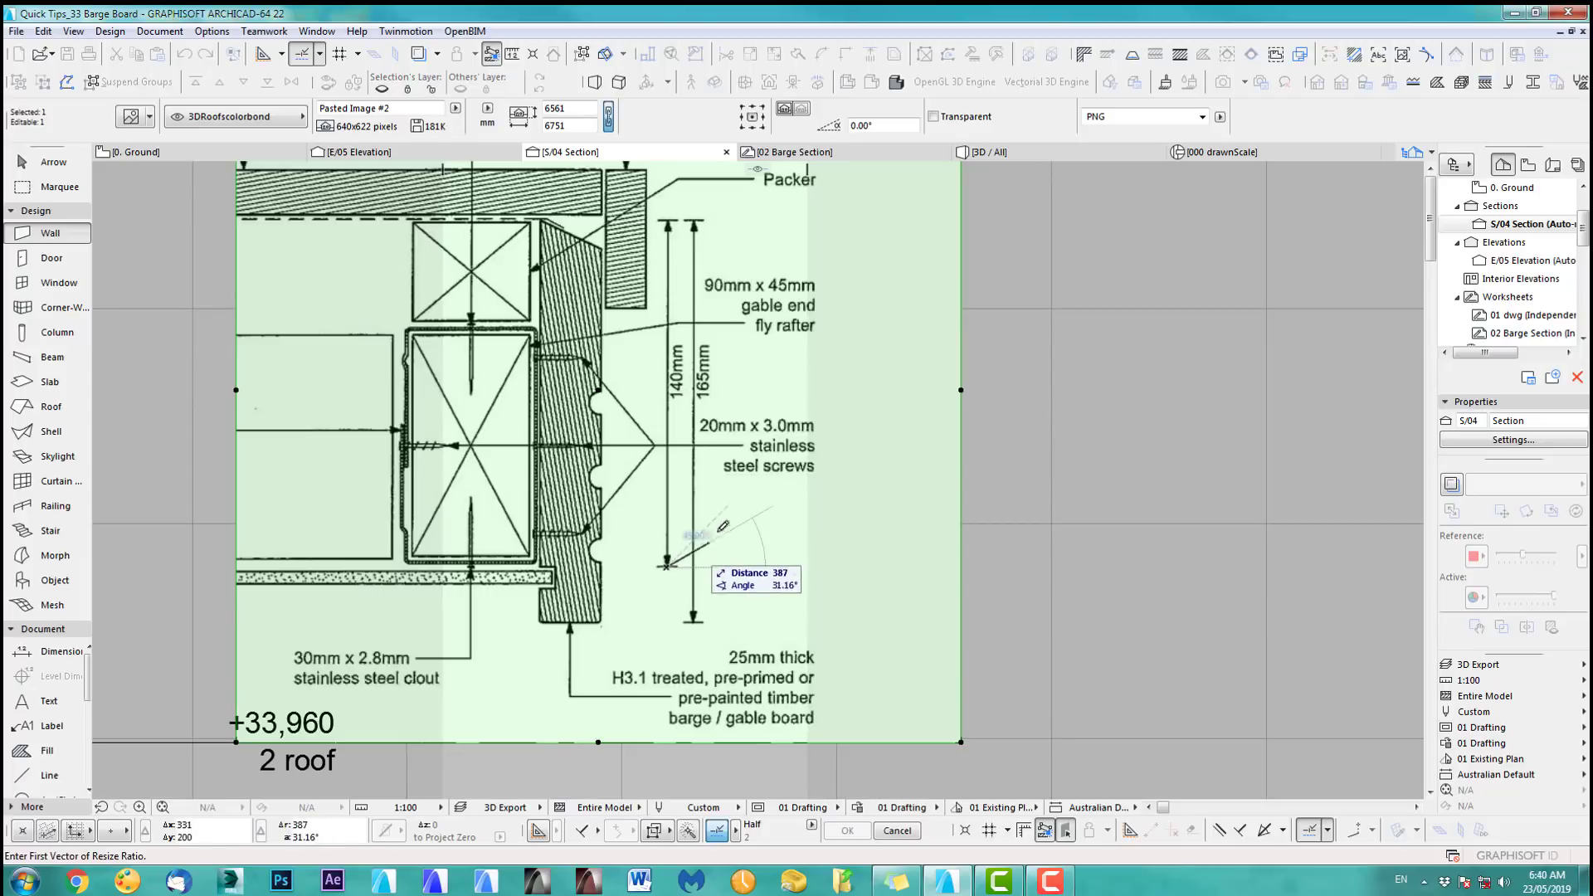
pyautogui.click(668, 219)
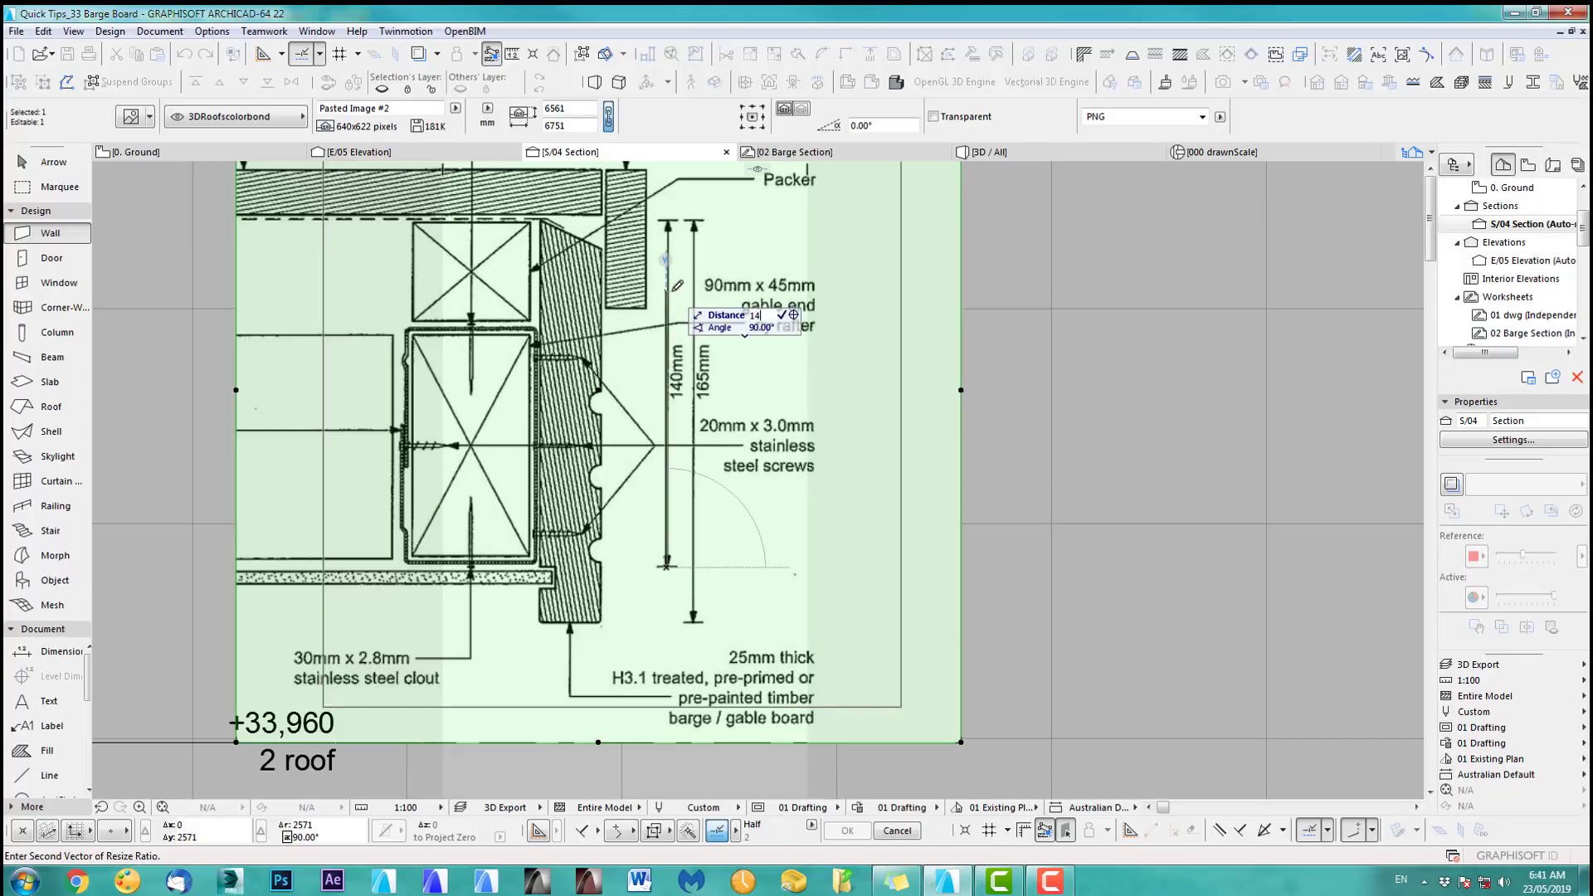
pyautogui.click(677, 286)
# Step: Move the scaled detail beside the roof's top-right corner and onto the roof edge
pyautogui.moveTo(681, 617); pyautogui.dragTo(688, 308, button='middle')
pyautogui.hotkey('ctrl', 'd')
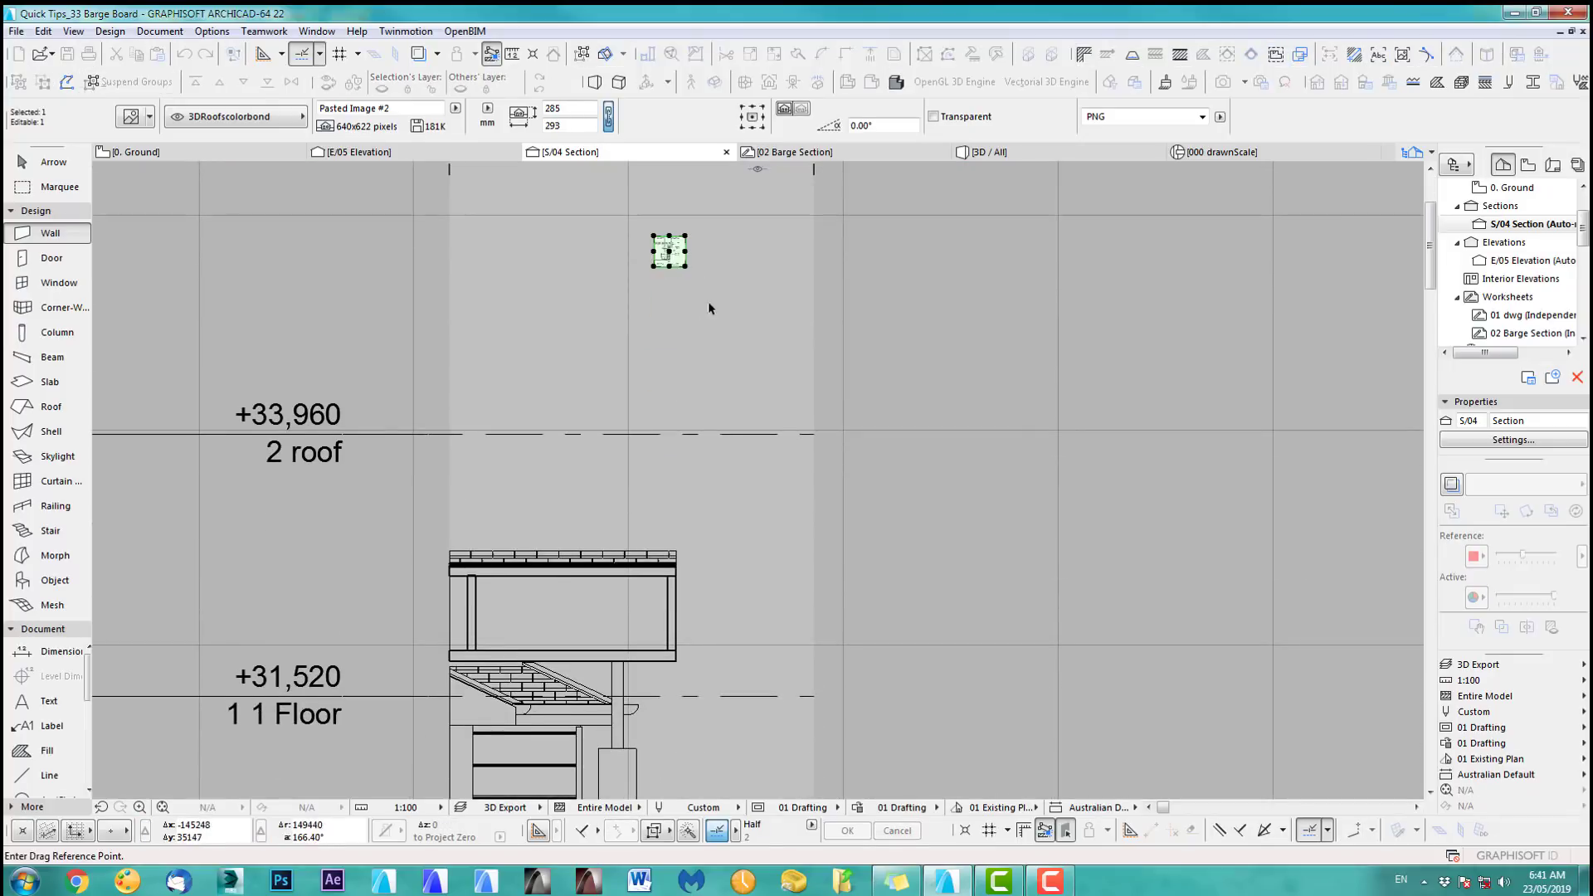
pyautogui.click(679, 257)
pyautogui.click(678, 550)
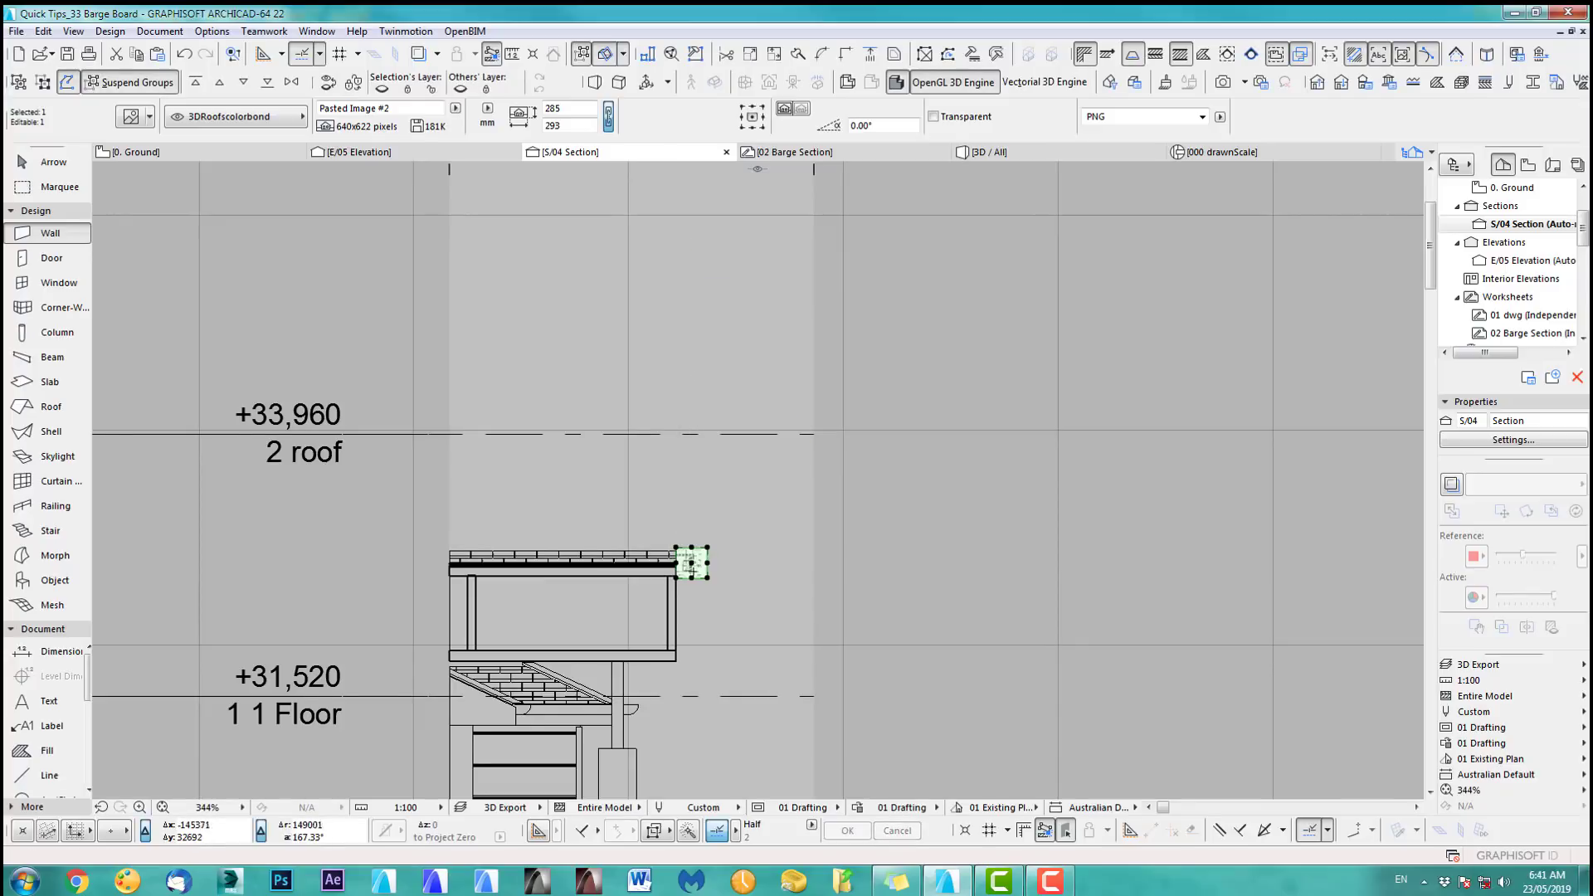
pyautogui.scroll(5, 697, 573)
pyautogui.scroll(4, 688, 498)
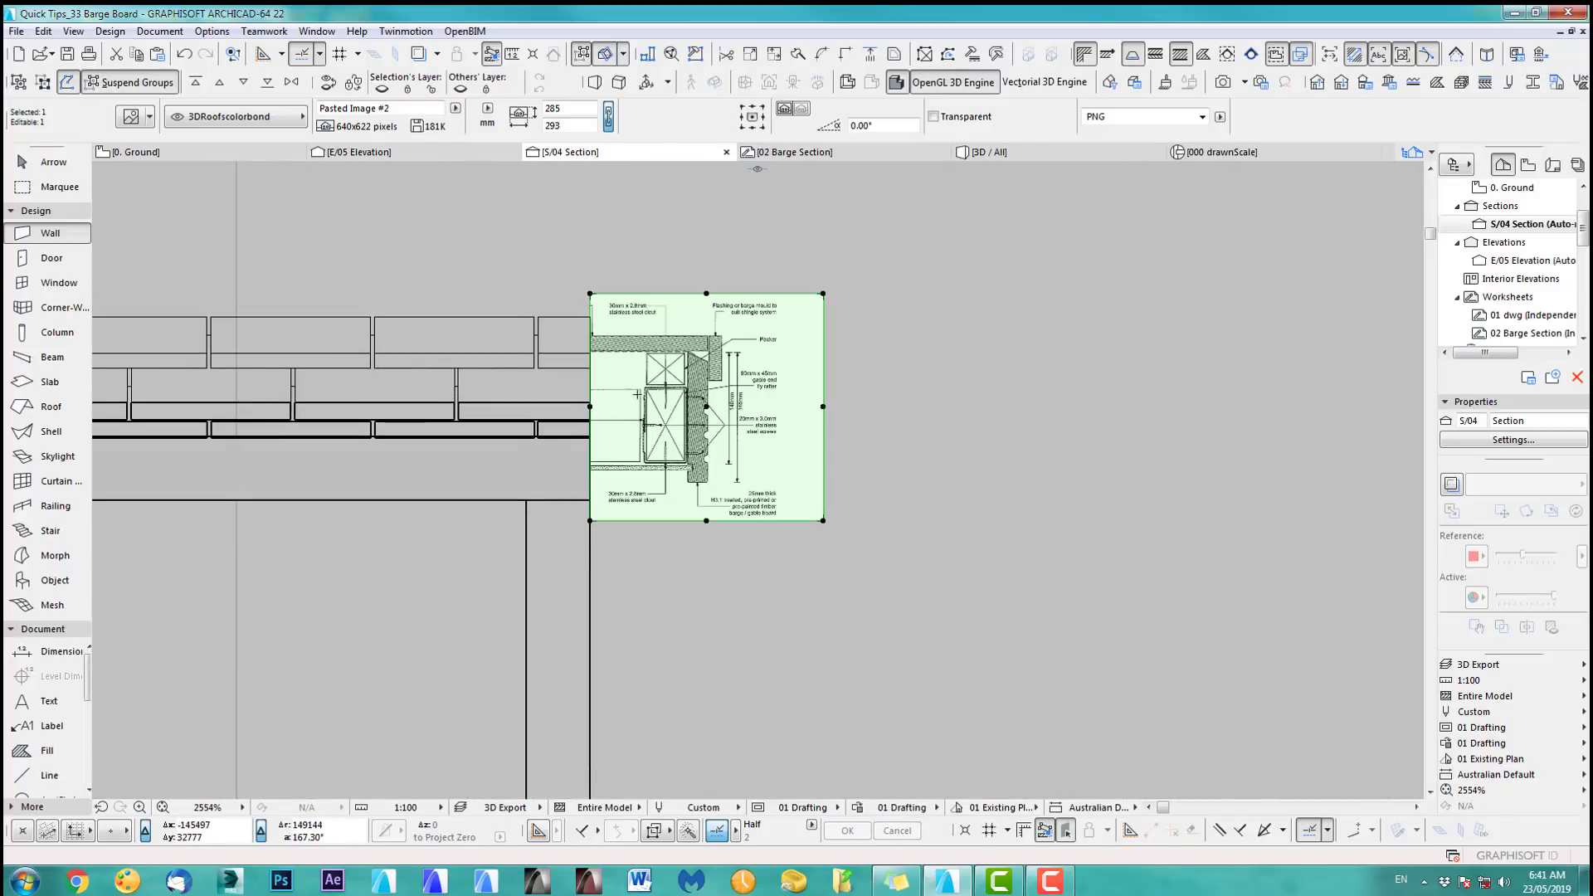
pyautogui.scroll(-1, 701, 473)
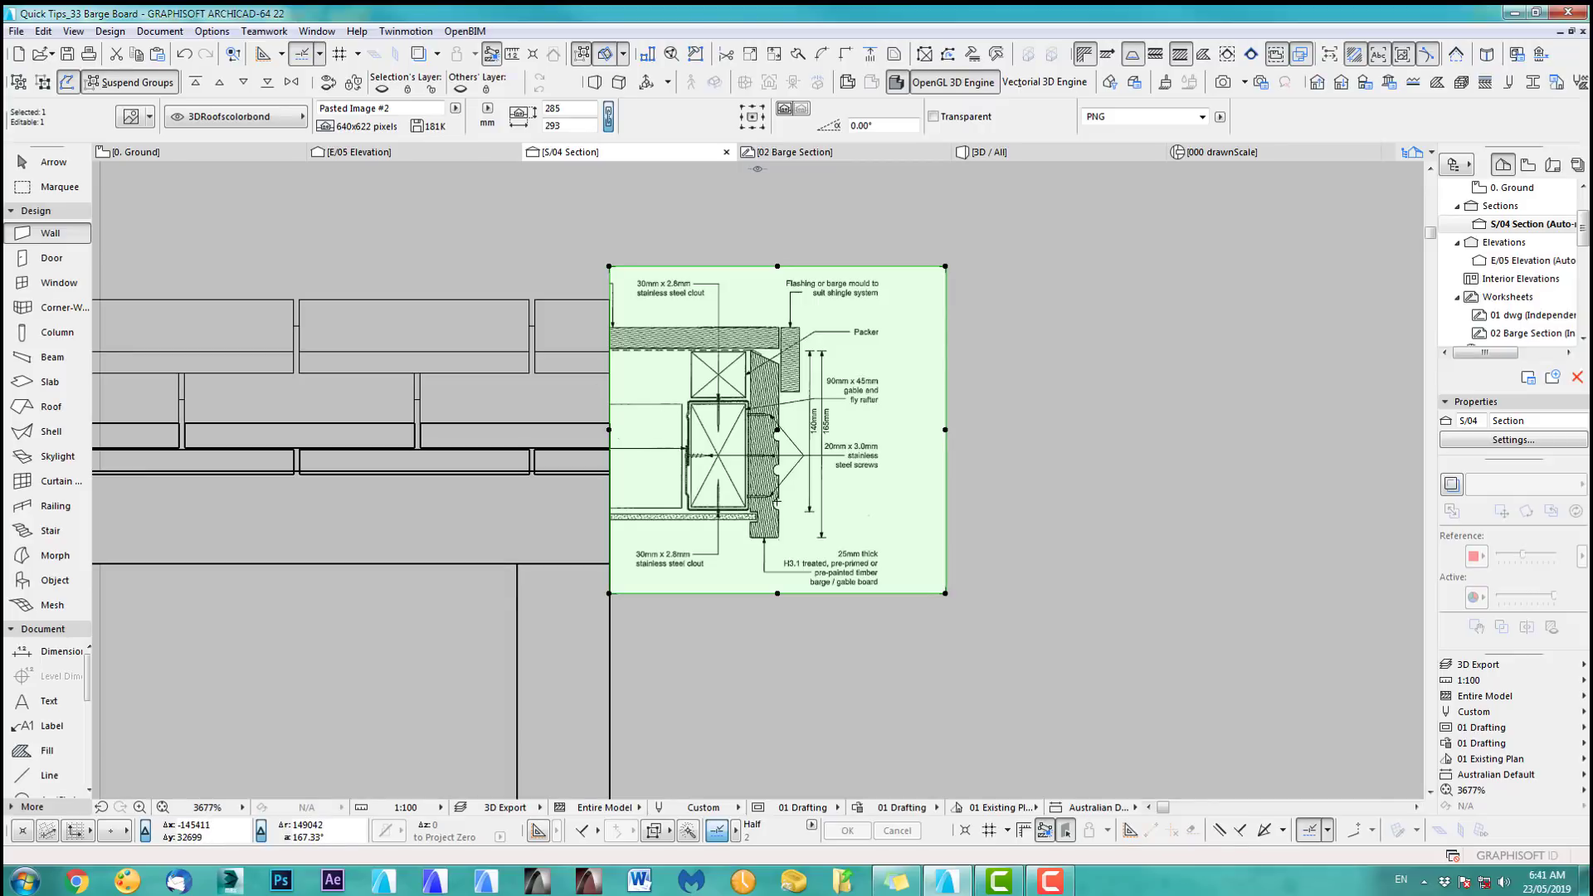
pyautogui.hotkey('ctrl', 'd')
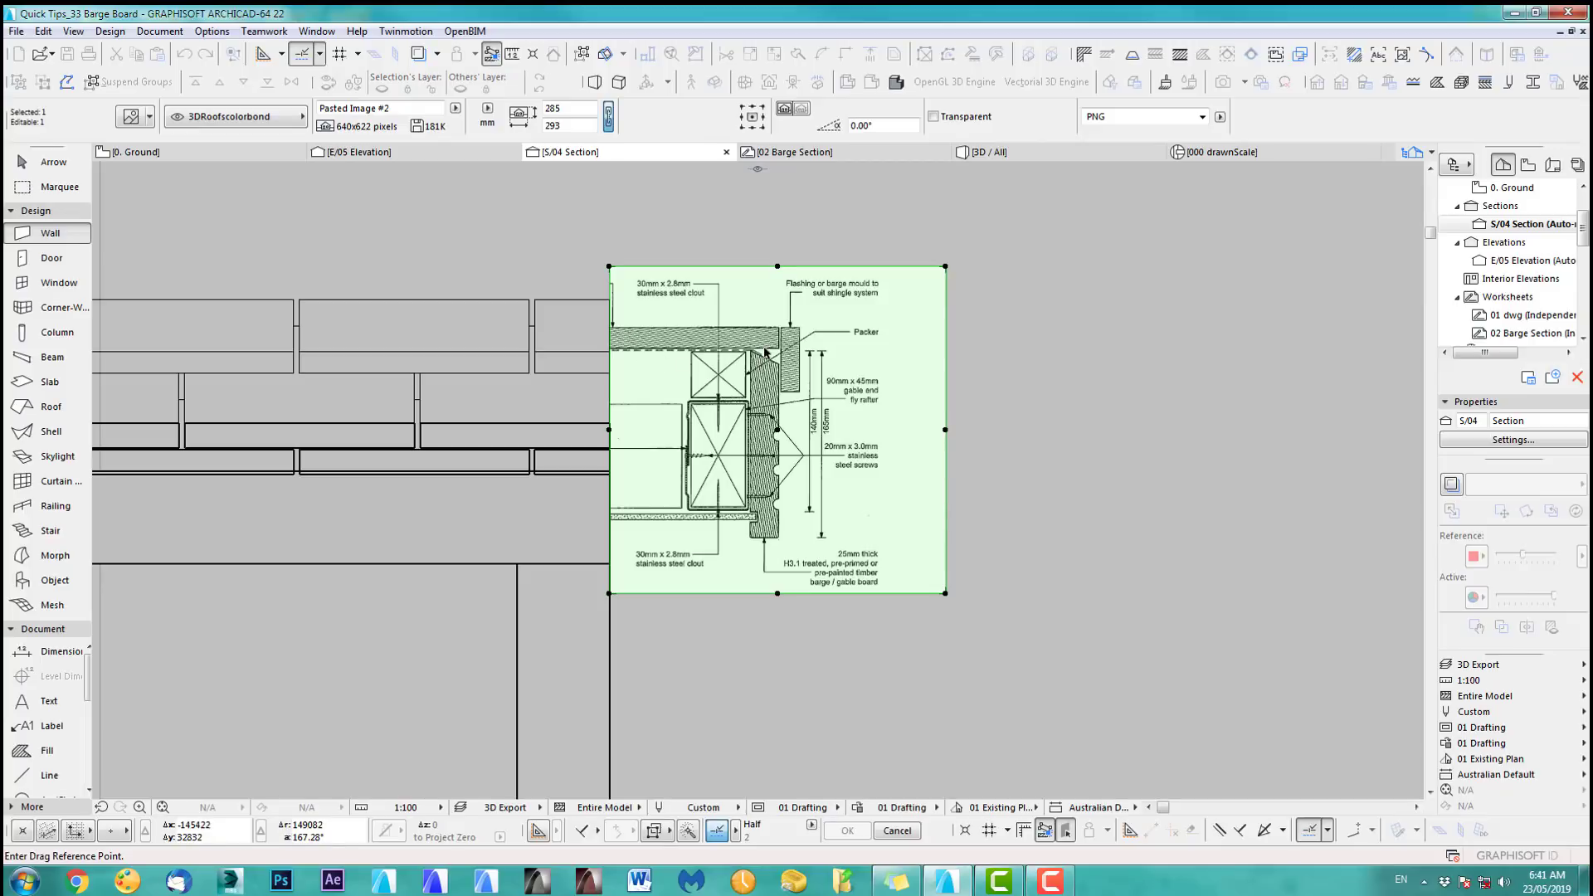
pyautogui.click(770, 352)
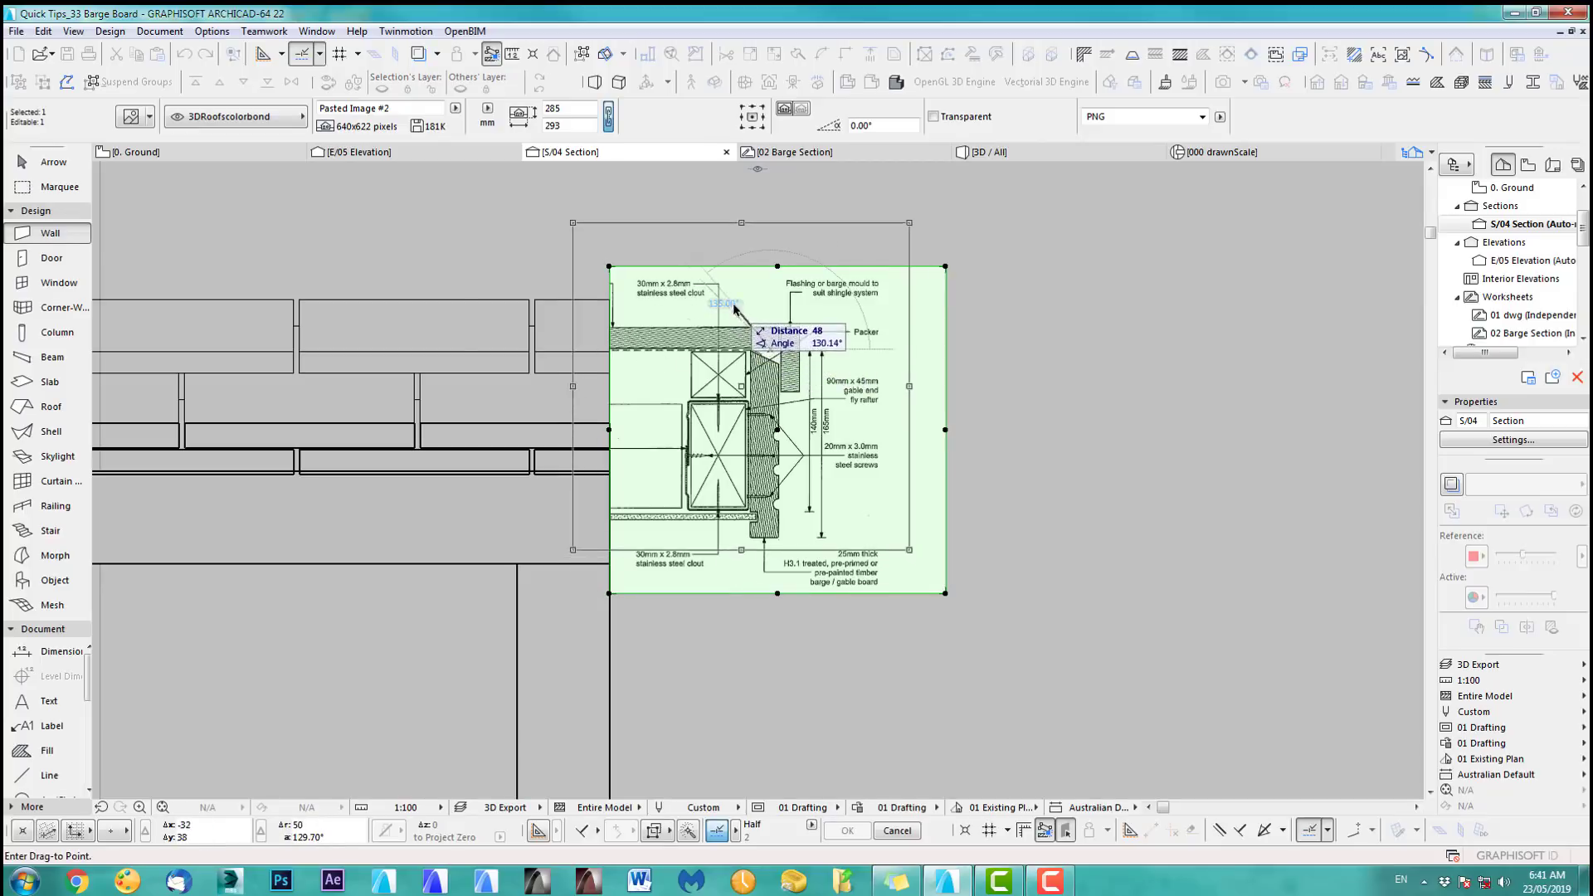
pyautogui.click(605, 303)
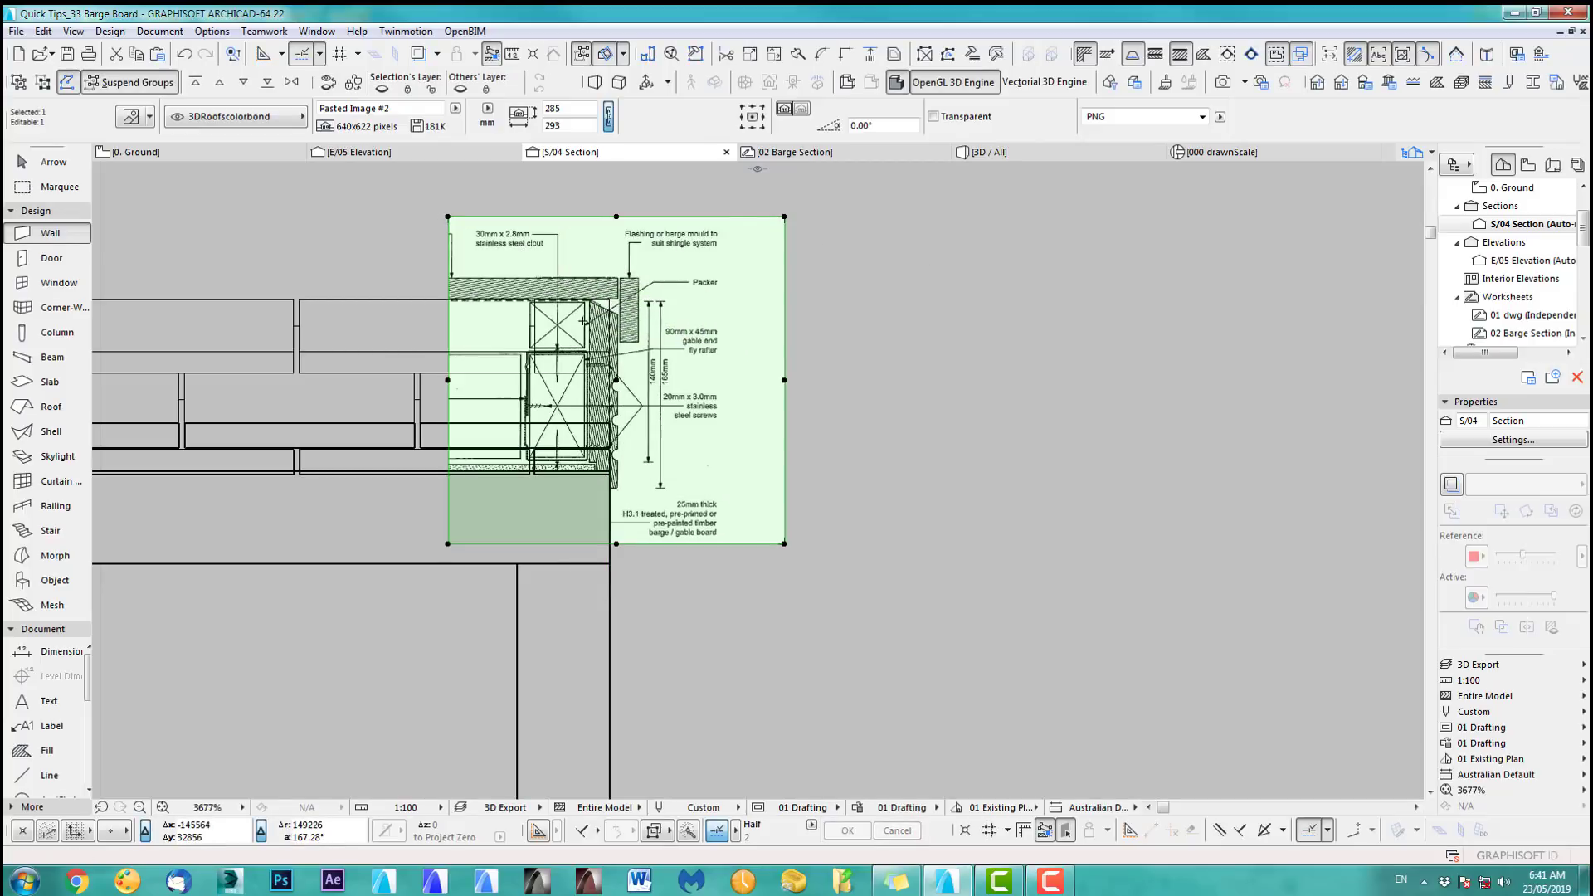
# Step: Nudge the detail right, then left, until it aligns with the section's roof edge
pyautogui.hotkey('ctrl', 'd')
pyautogui.click(577, 376)
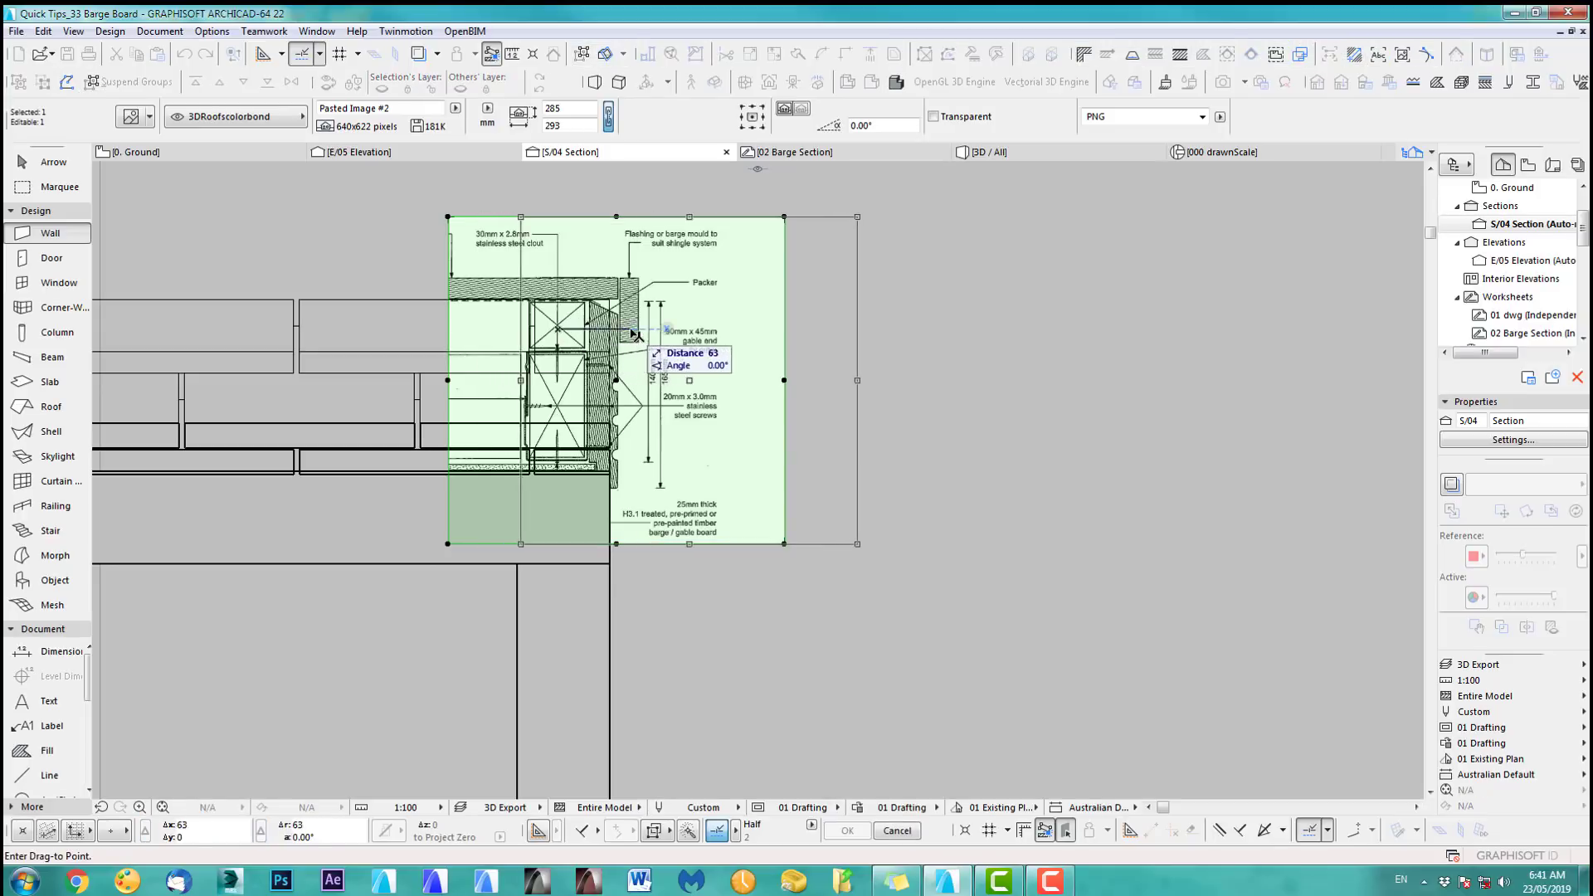
pyautogui.click(650, 375)
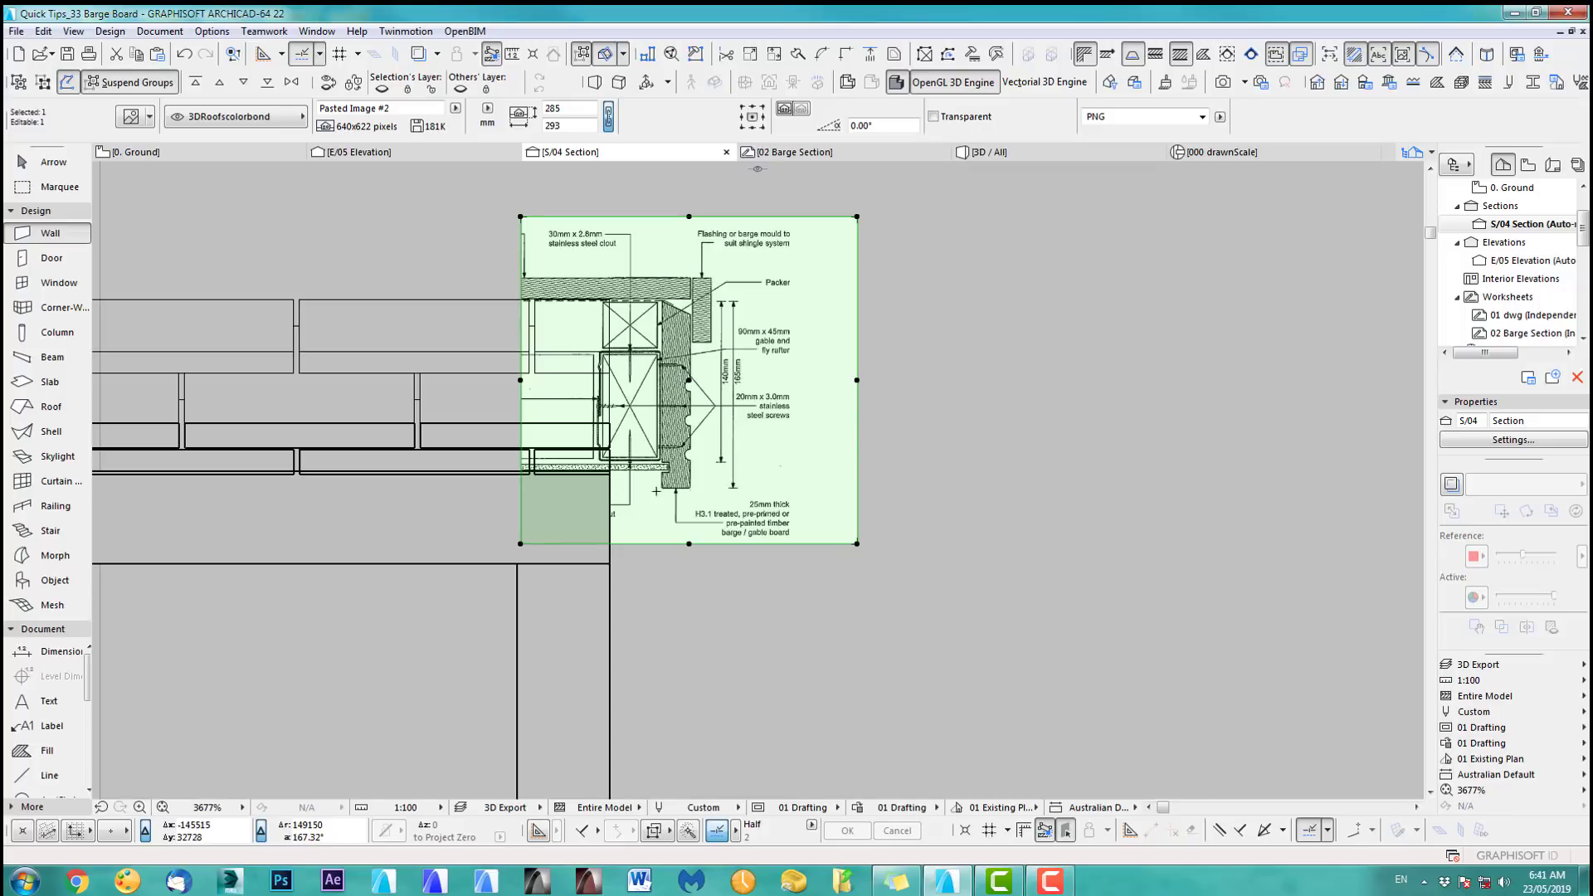
pyautogui.moveTo(662, 427); pyautogui.dragTo(662, 415, button='middle')
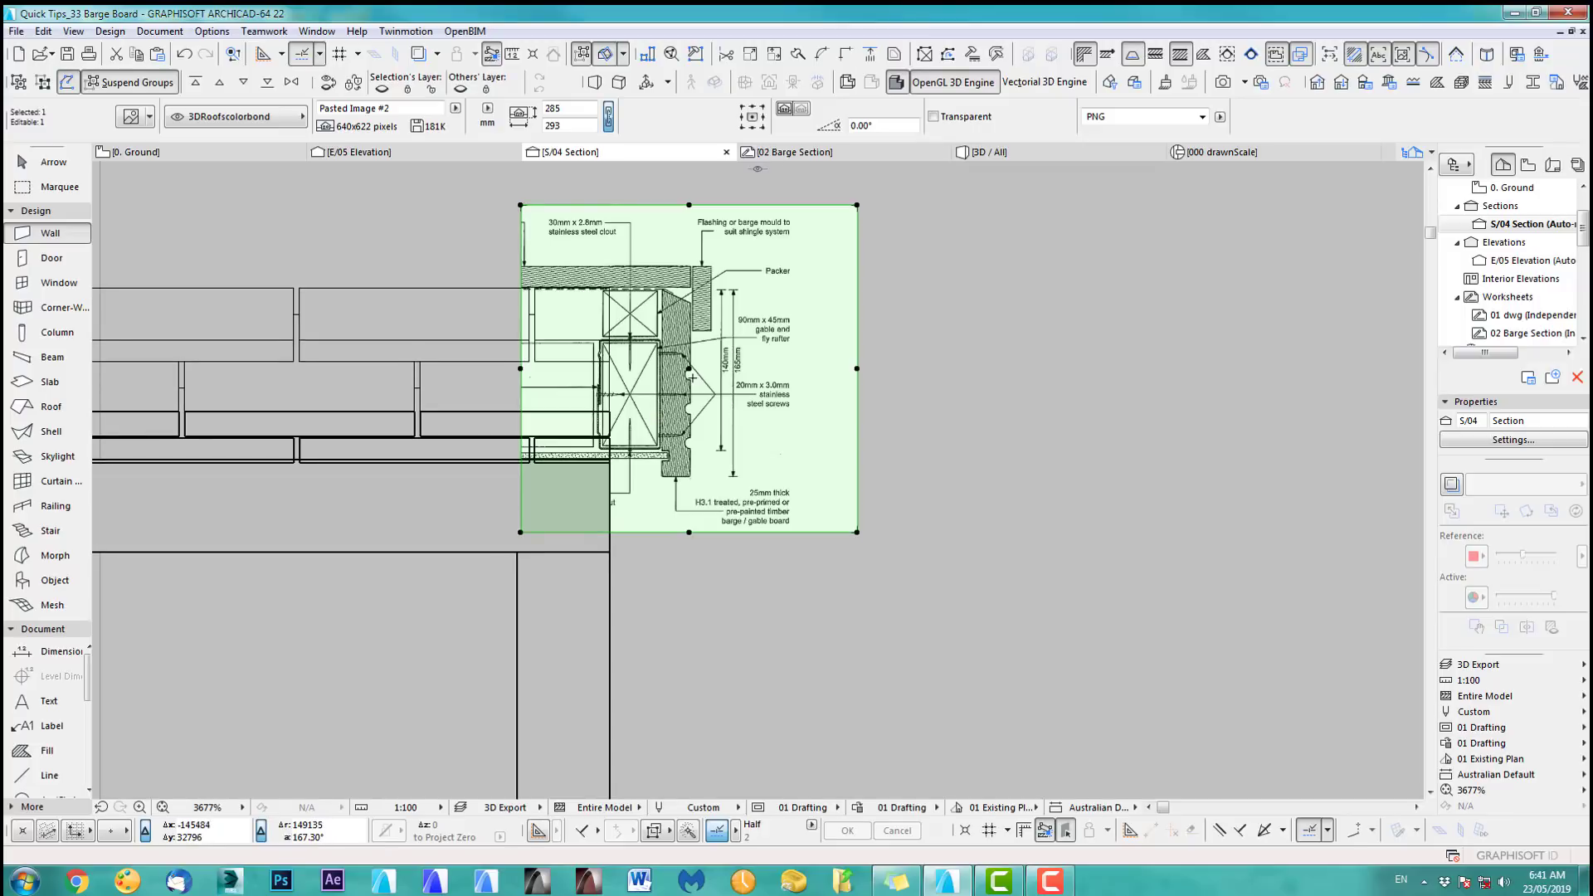
pyautogui.hotkey('ctrl', 'd')
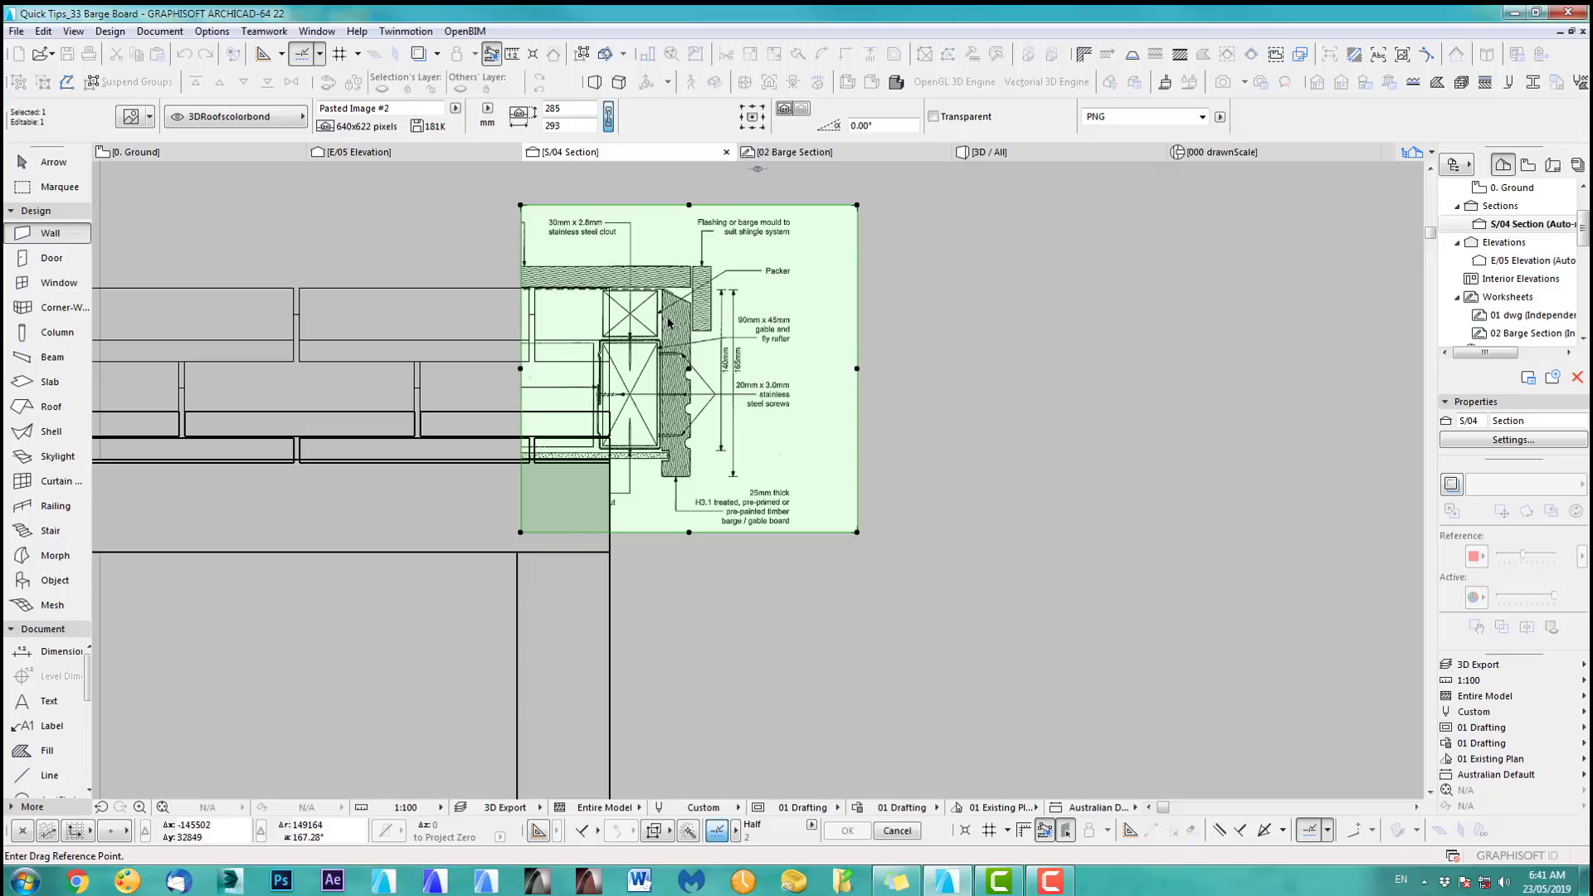
pyautogui.click(662, 323)
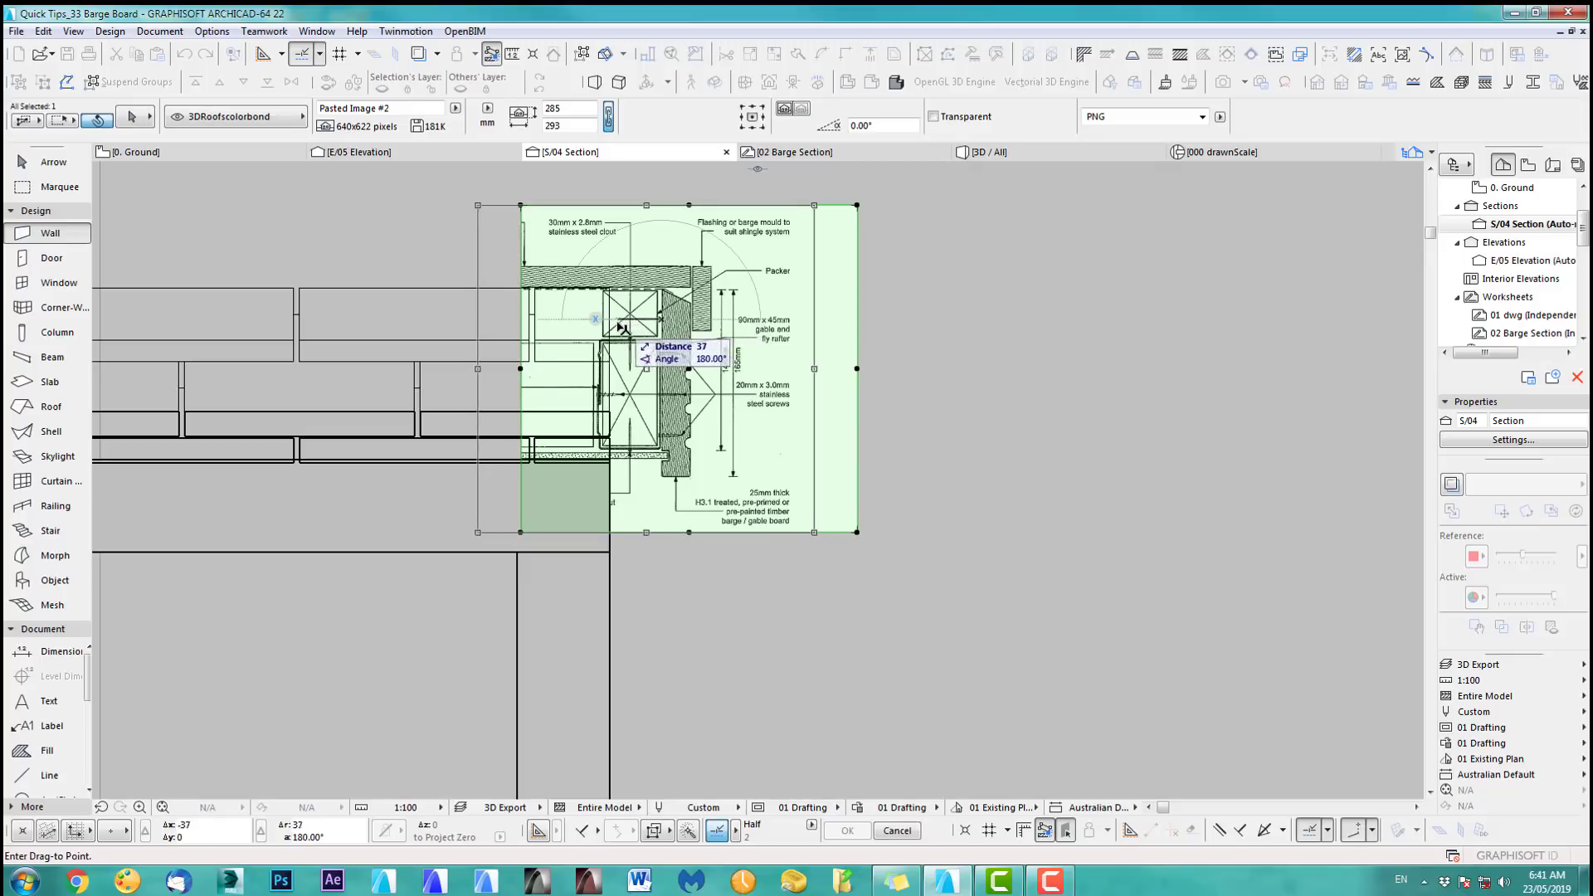
pyautogui.click(609, 324)
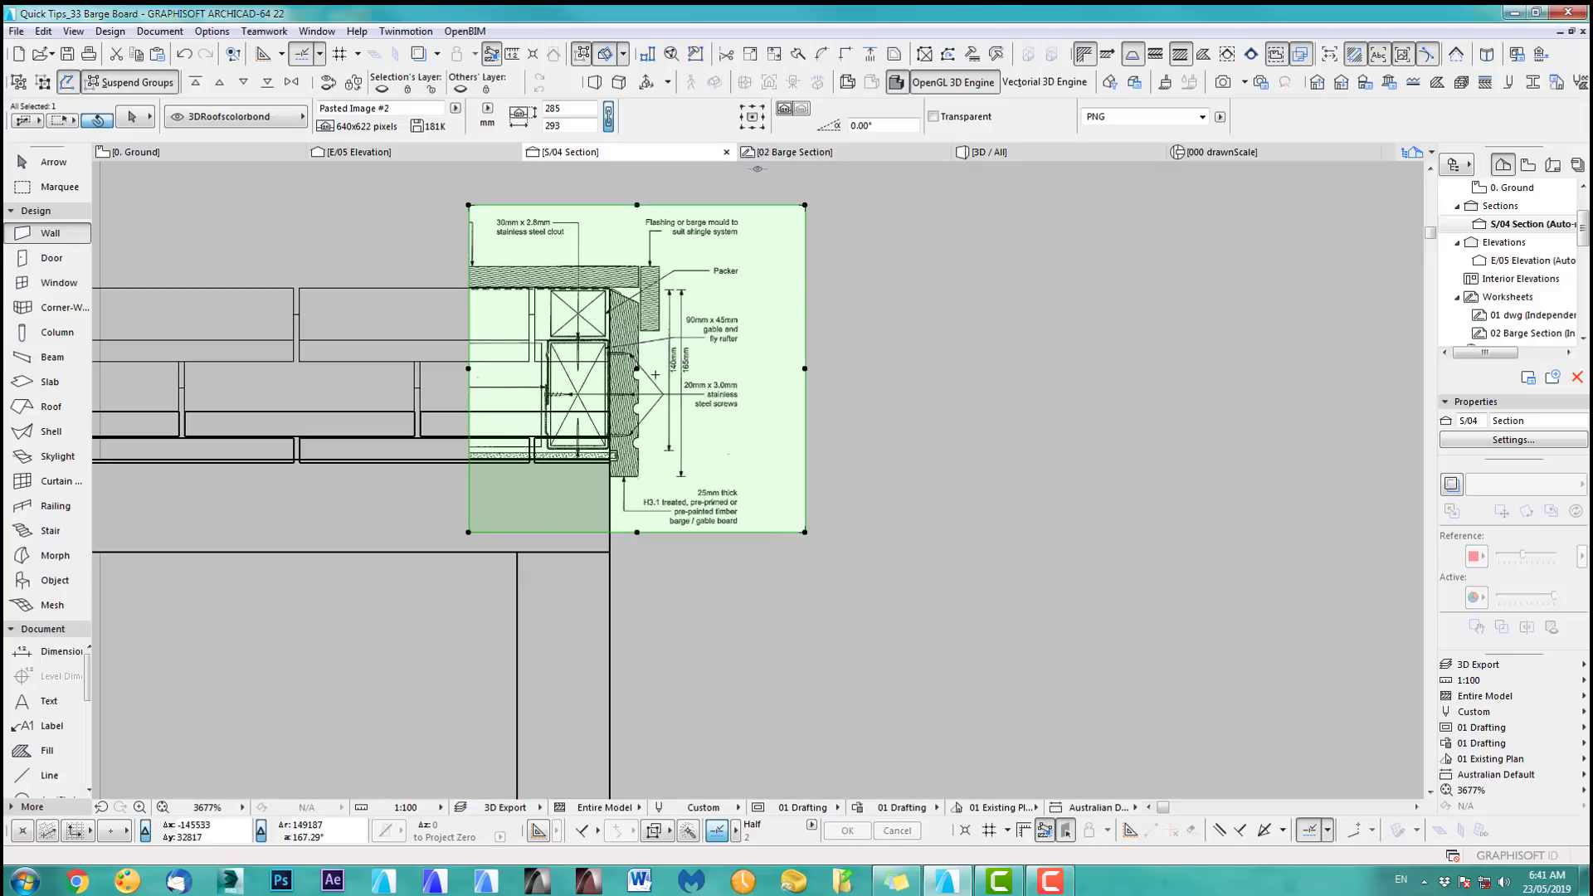
pyautogui.press('Escape')
pyautogui.scroll(2, 719, 395)
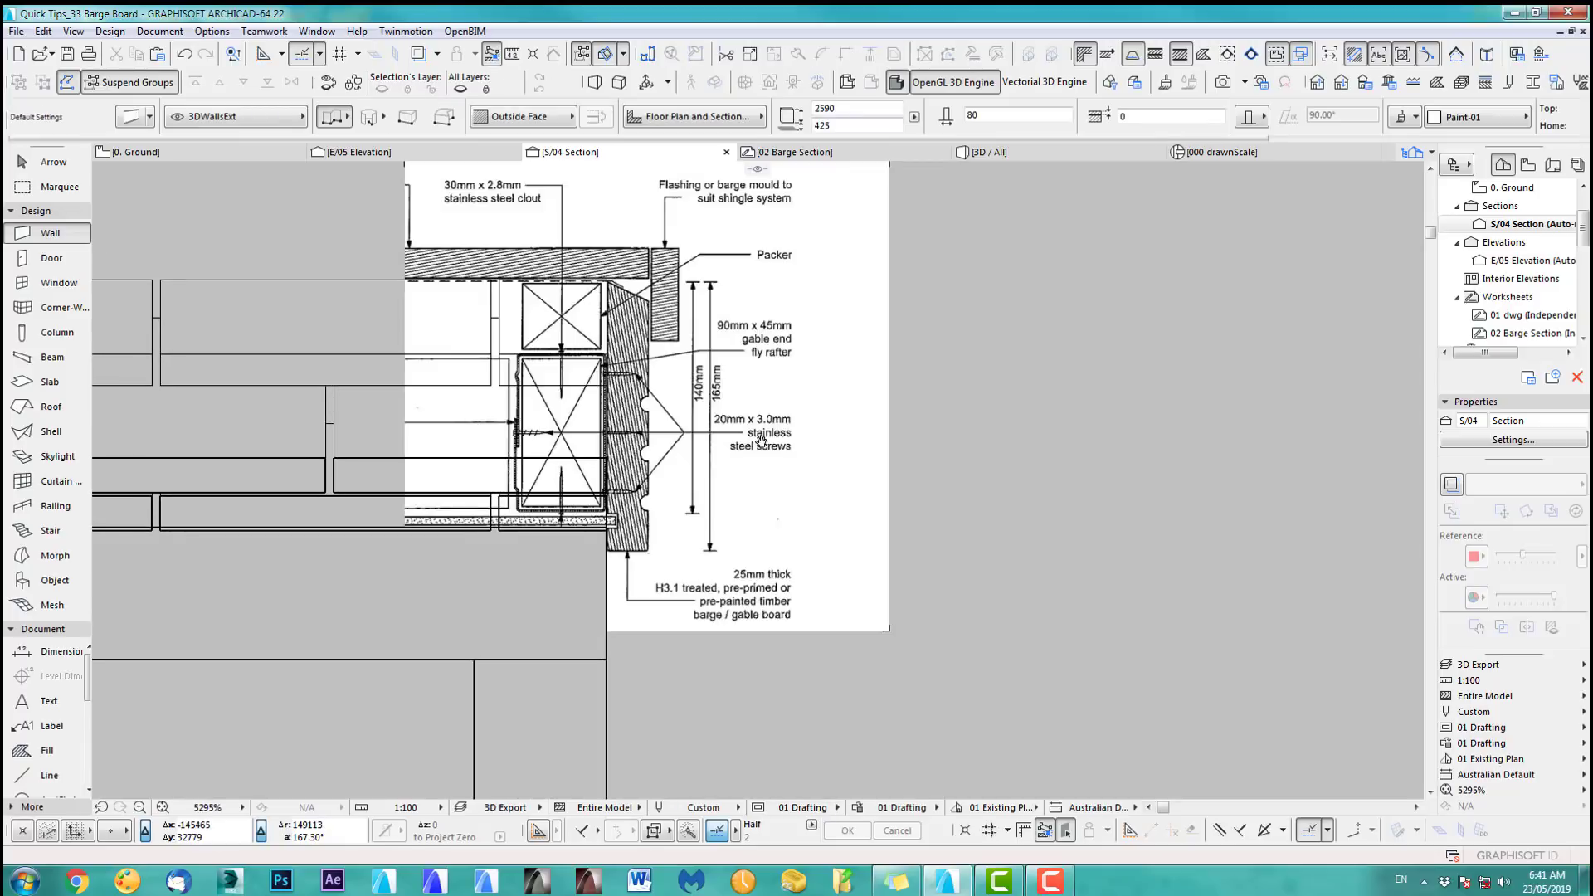
# Step: Trace the packer on the barge-board detail with a solid black foreground fill
pyautogui.click(44, 753)
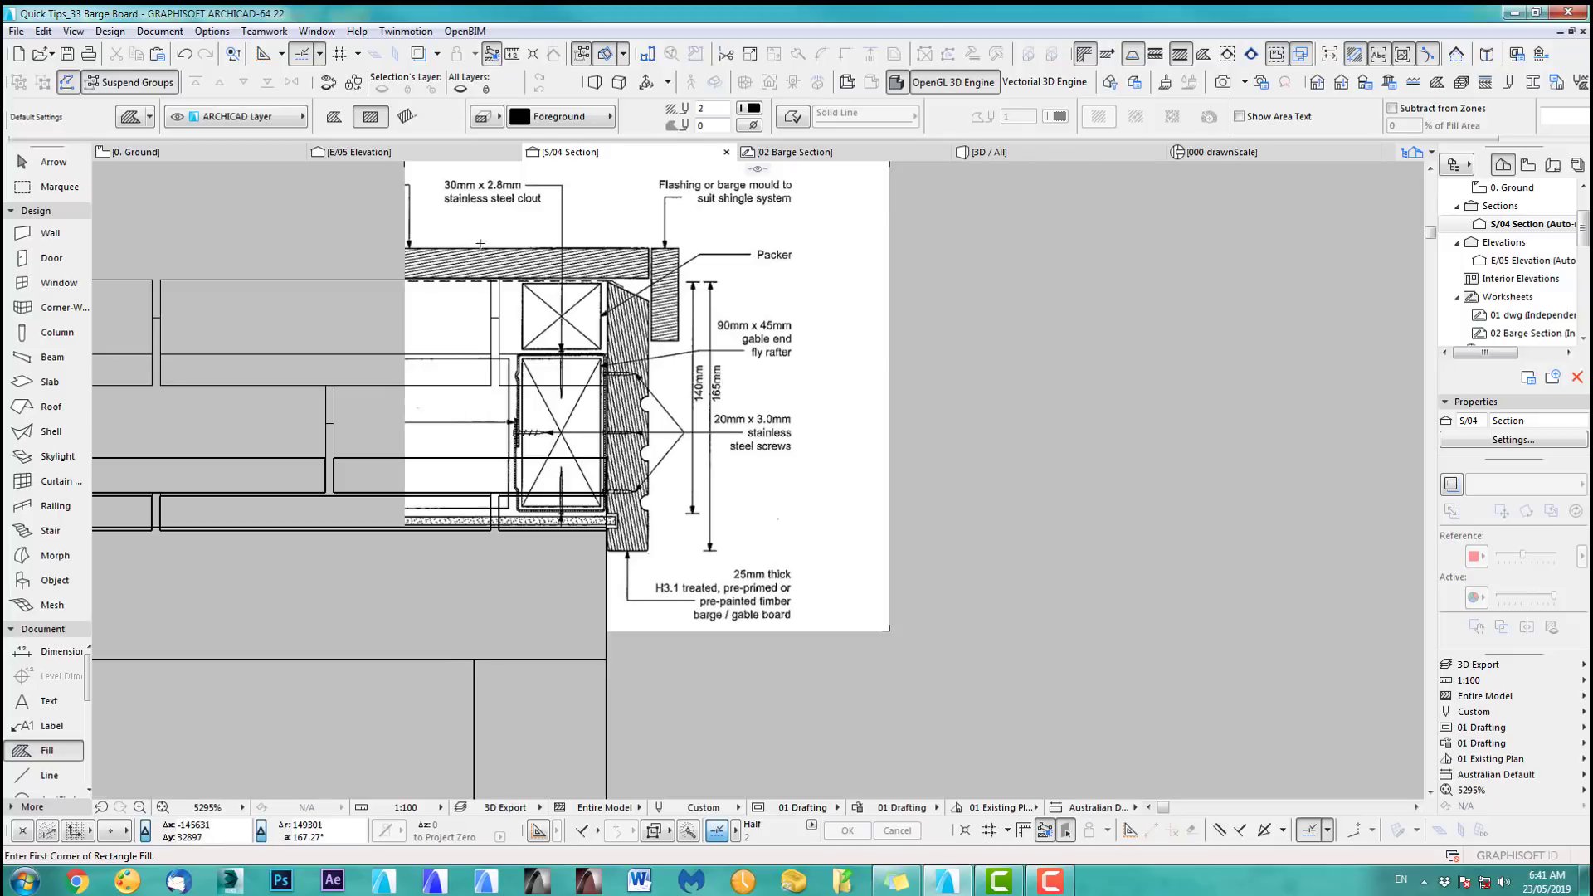
pyautogui.click(426, 247)
pyautogui.click(679, 247)
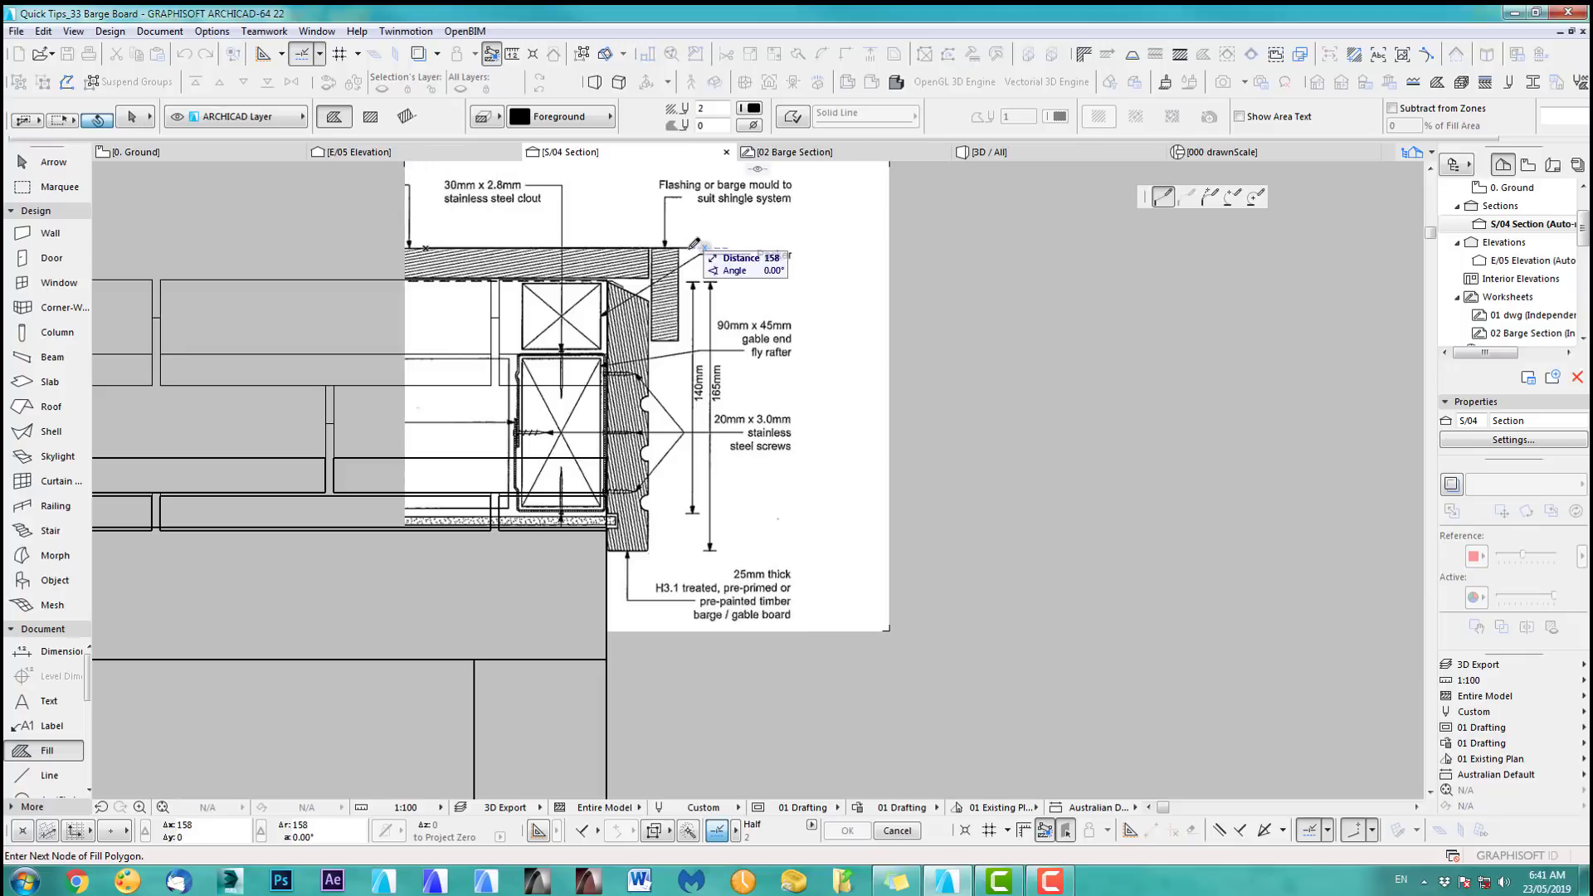
pyautogui.keyDown('shift'); pyautogui.click(679, 341); pyautogui.keyUp('shift')
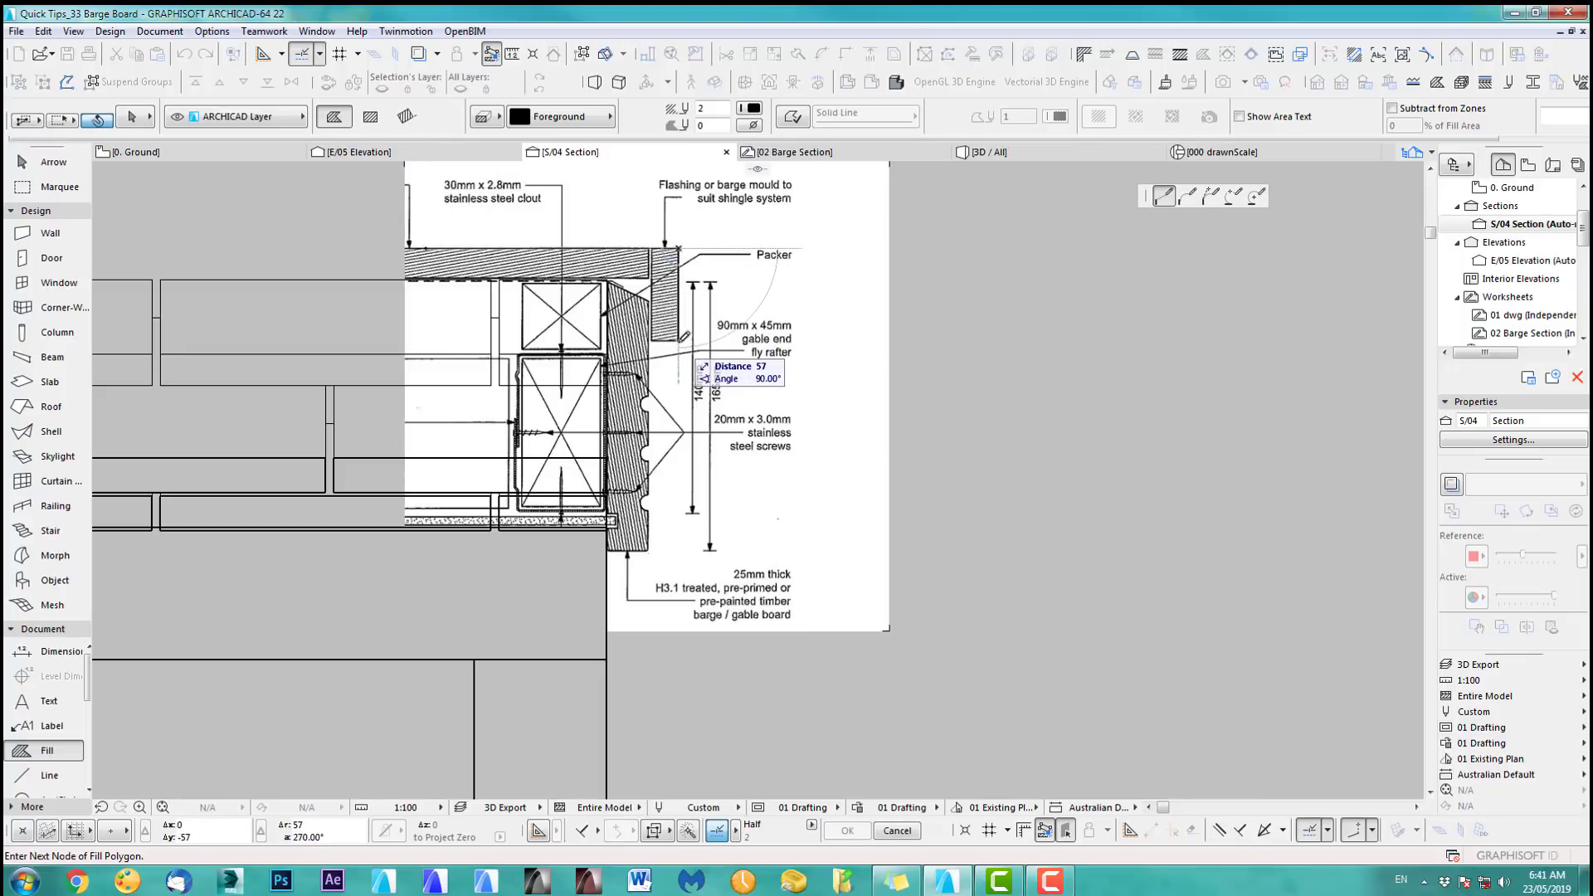
pyautogui.click(668, 338)
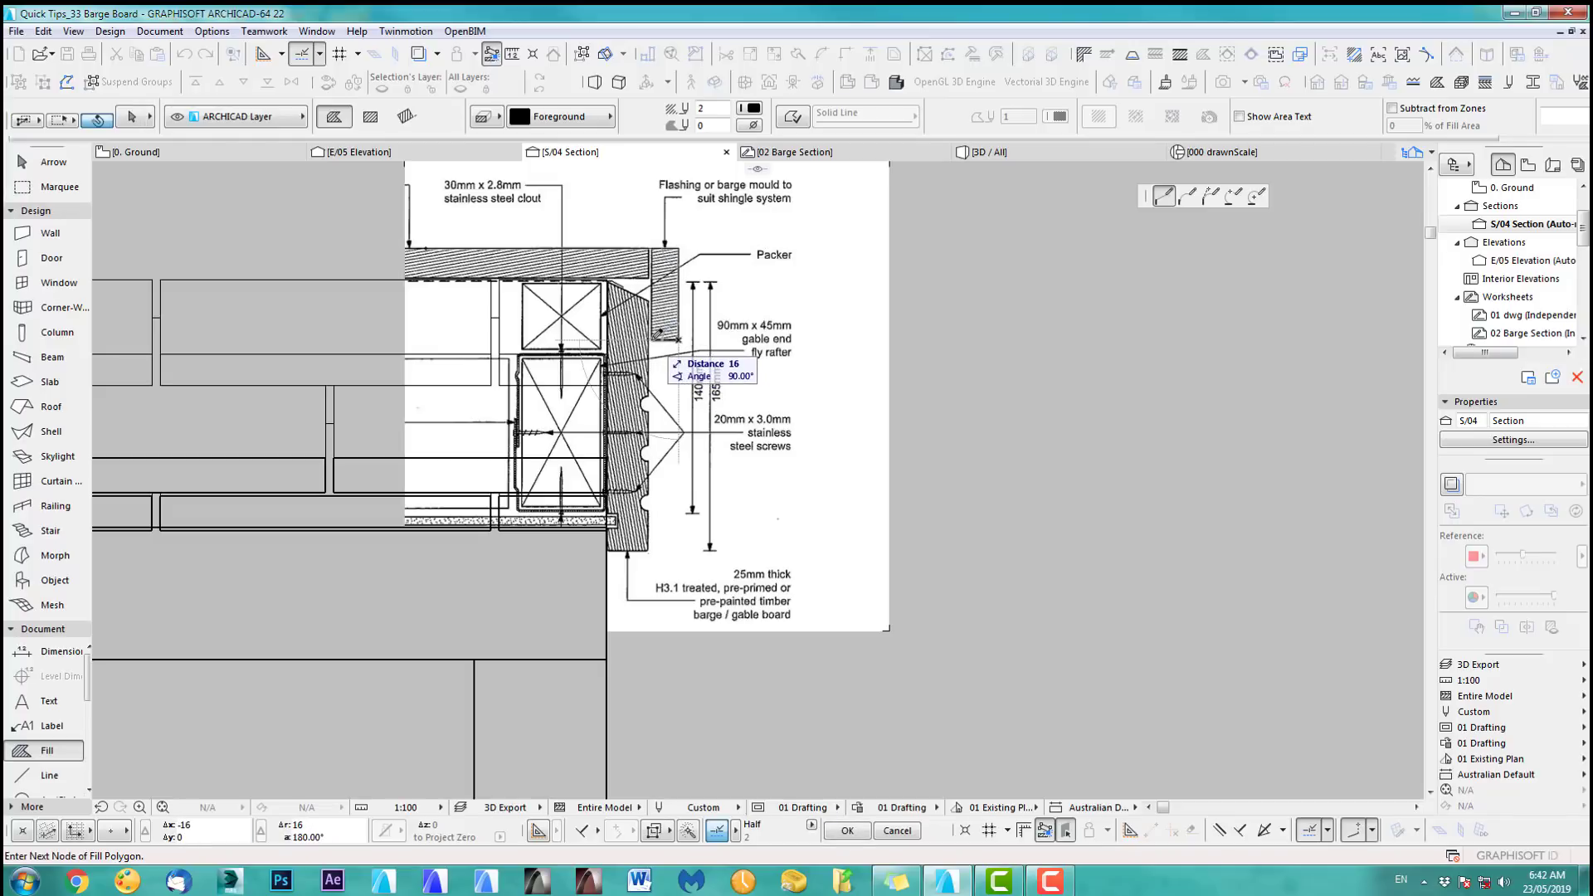
pyautogui.scroll(2, 660, 336)
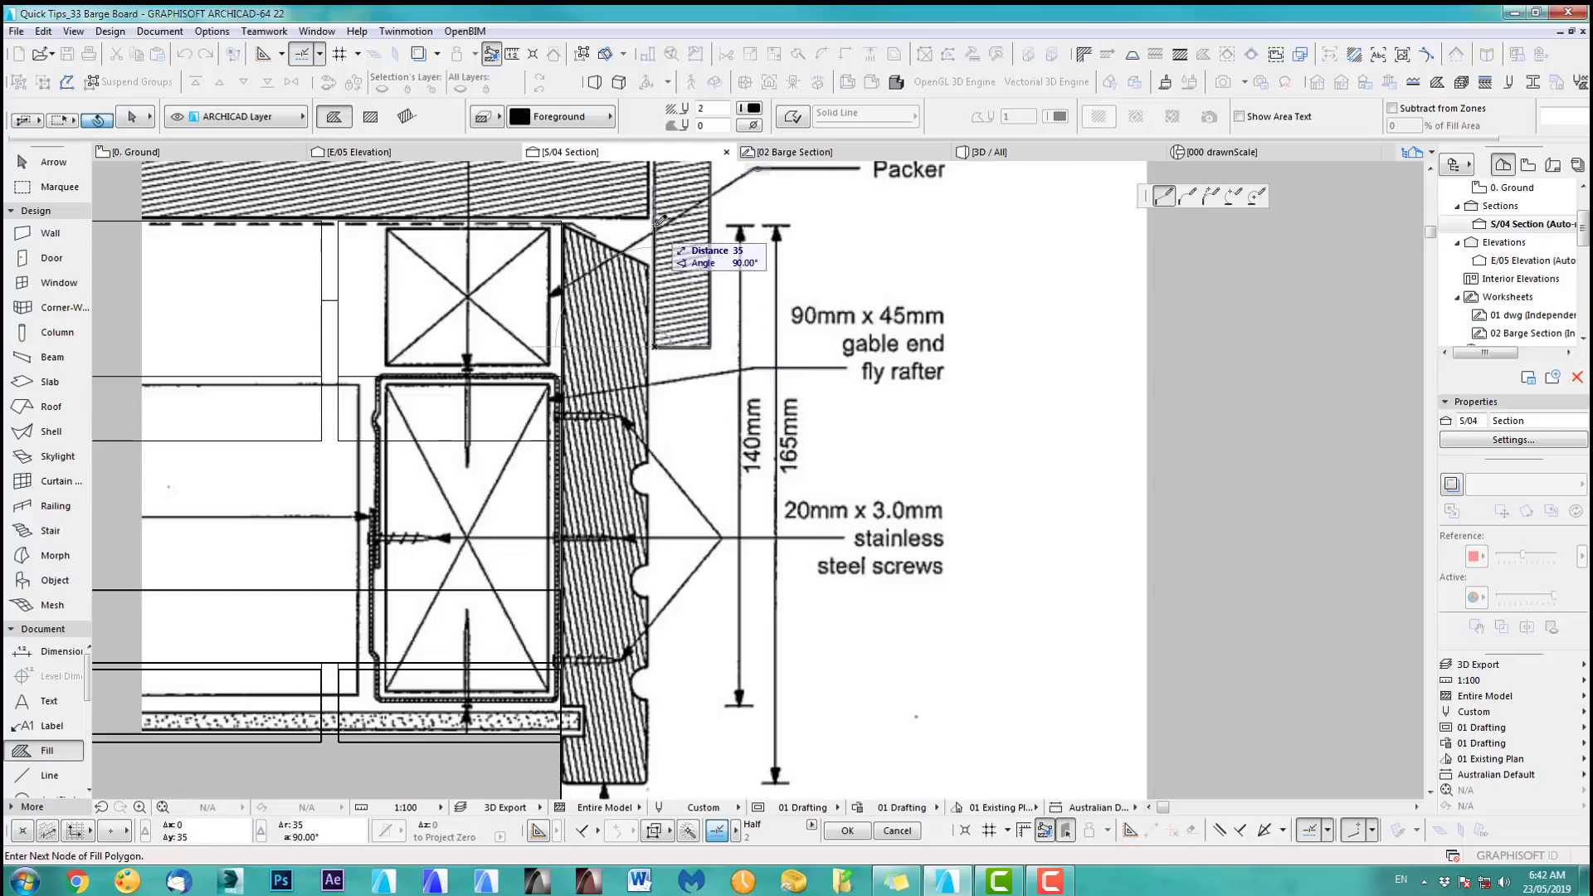
pyautogui.scroll(-2, 660, 218)
pyautogui.scroll(2, 660, 217)
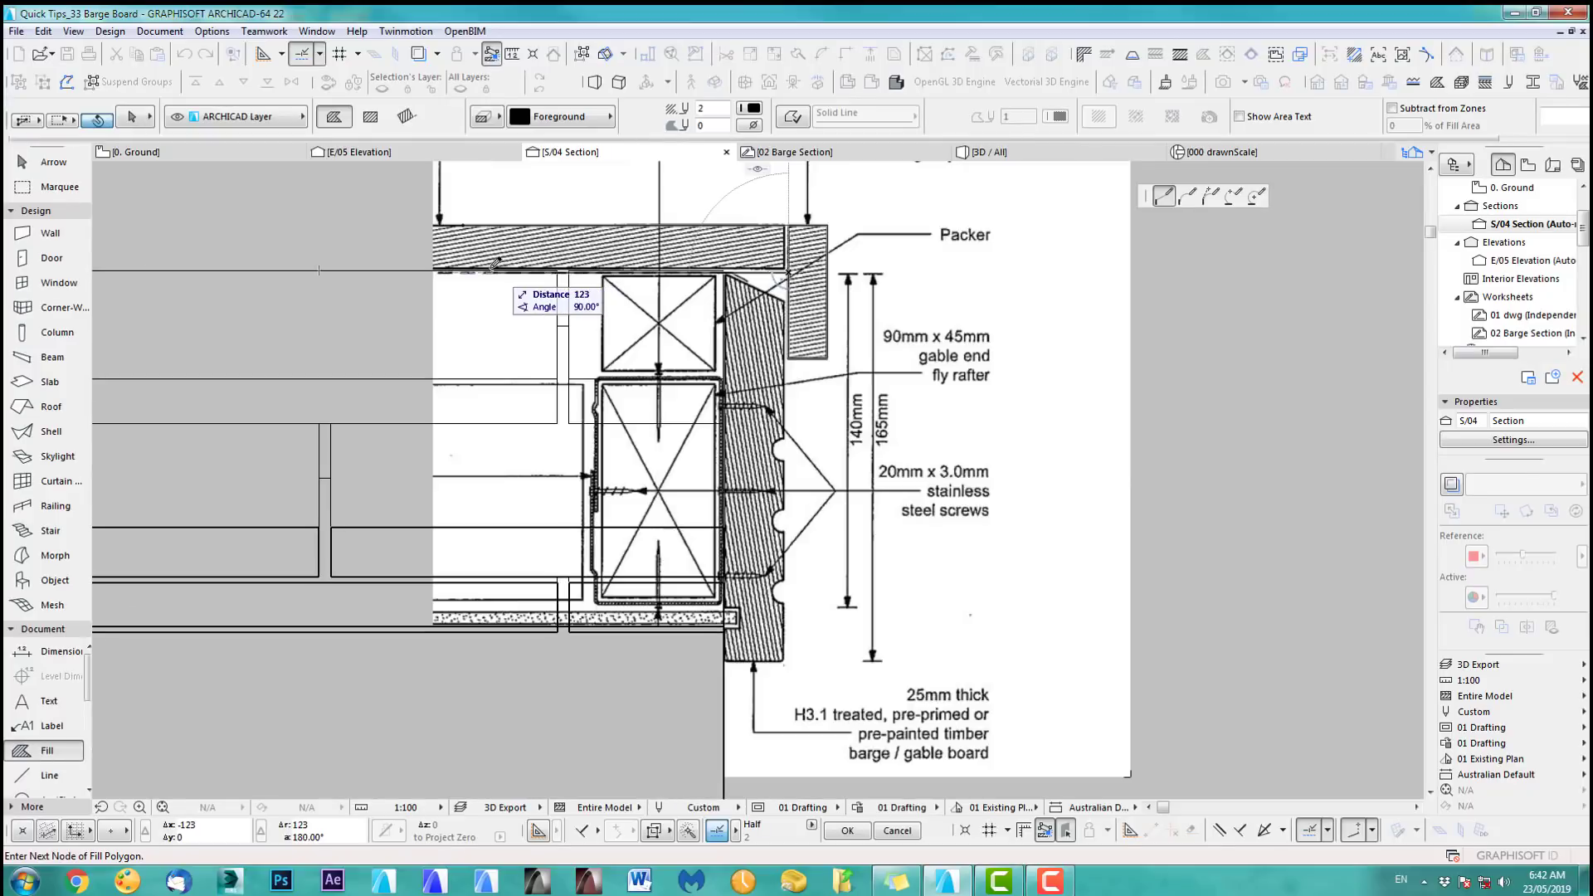
pyautogui.click(463, 223)
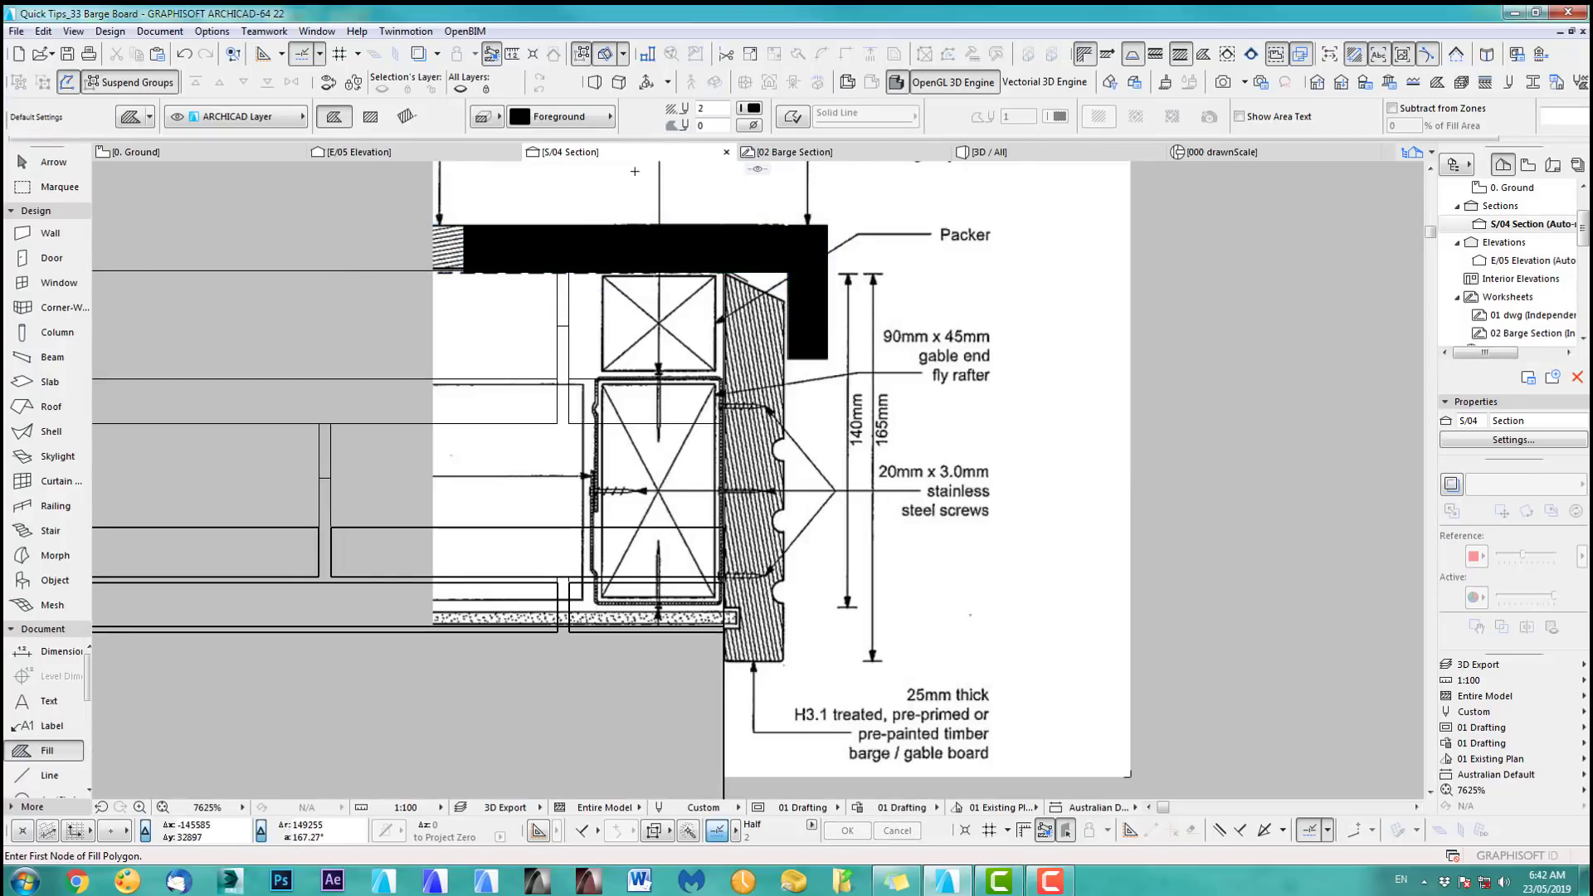
pyautogui.moveTo(792, 318); pyautogui.dragTo(780, 297, button='middle')
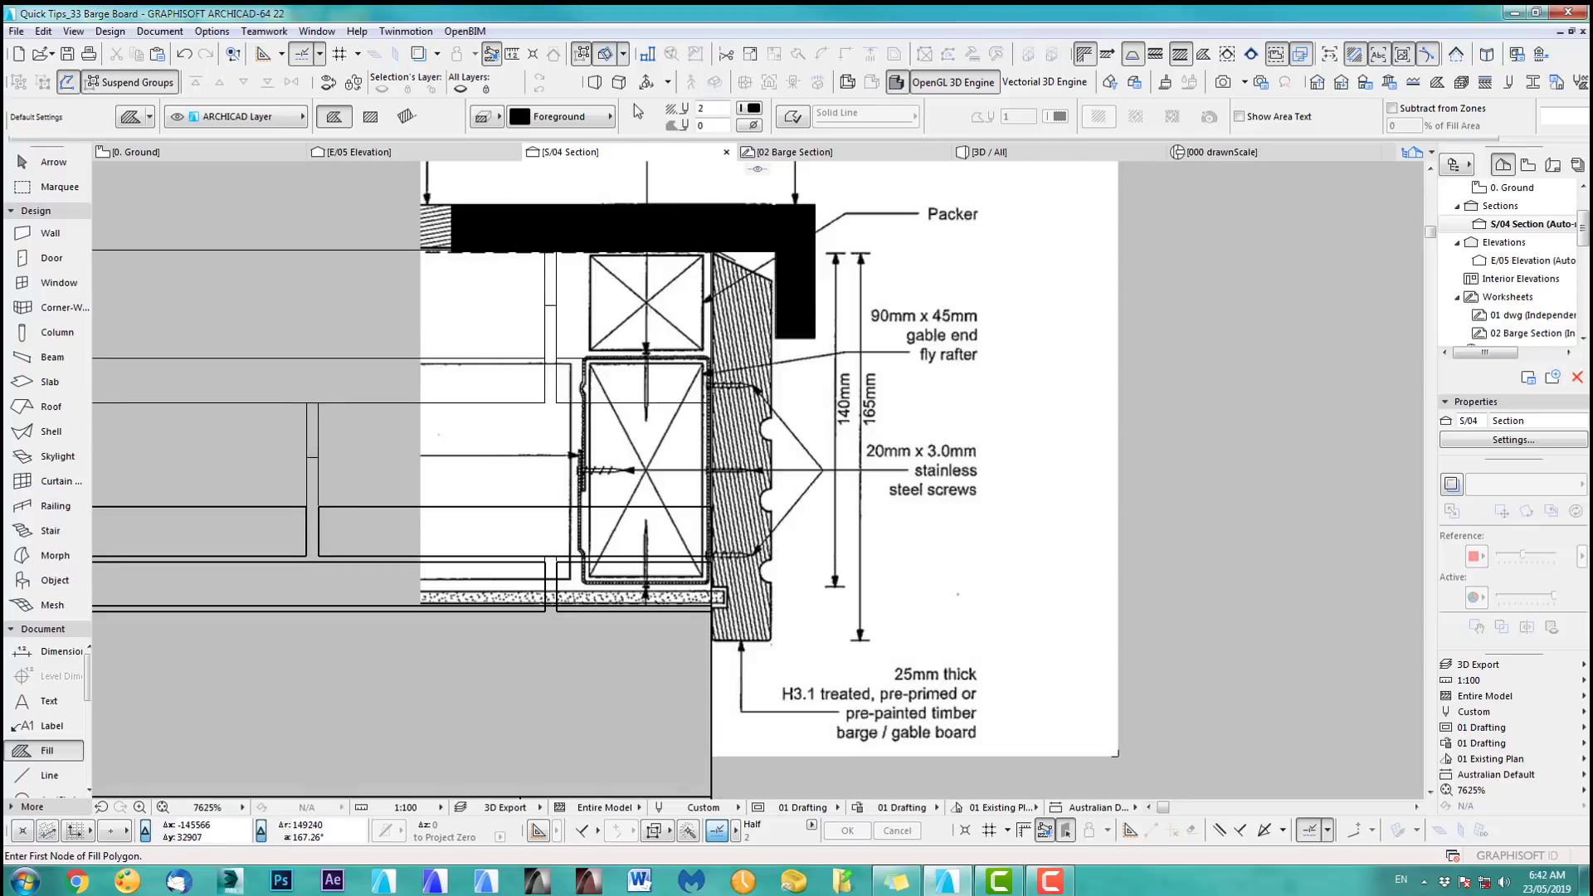
# Step: Trace the 25mm barge board from below the packer to its bottom edge as a 75 % fill
pyautogui.click(599, 117)
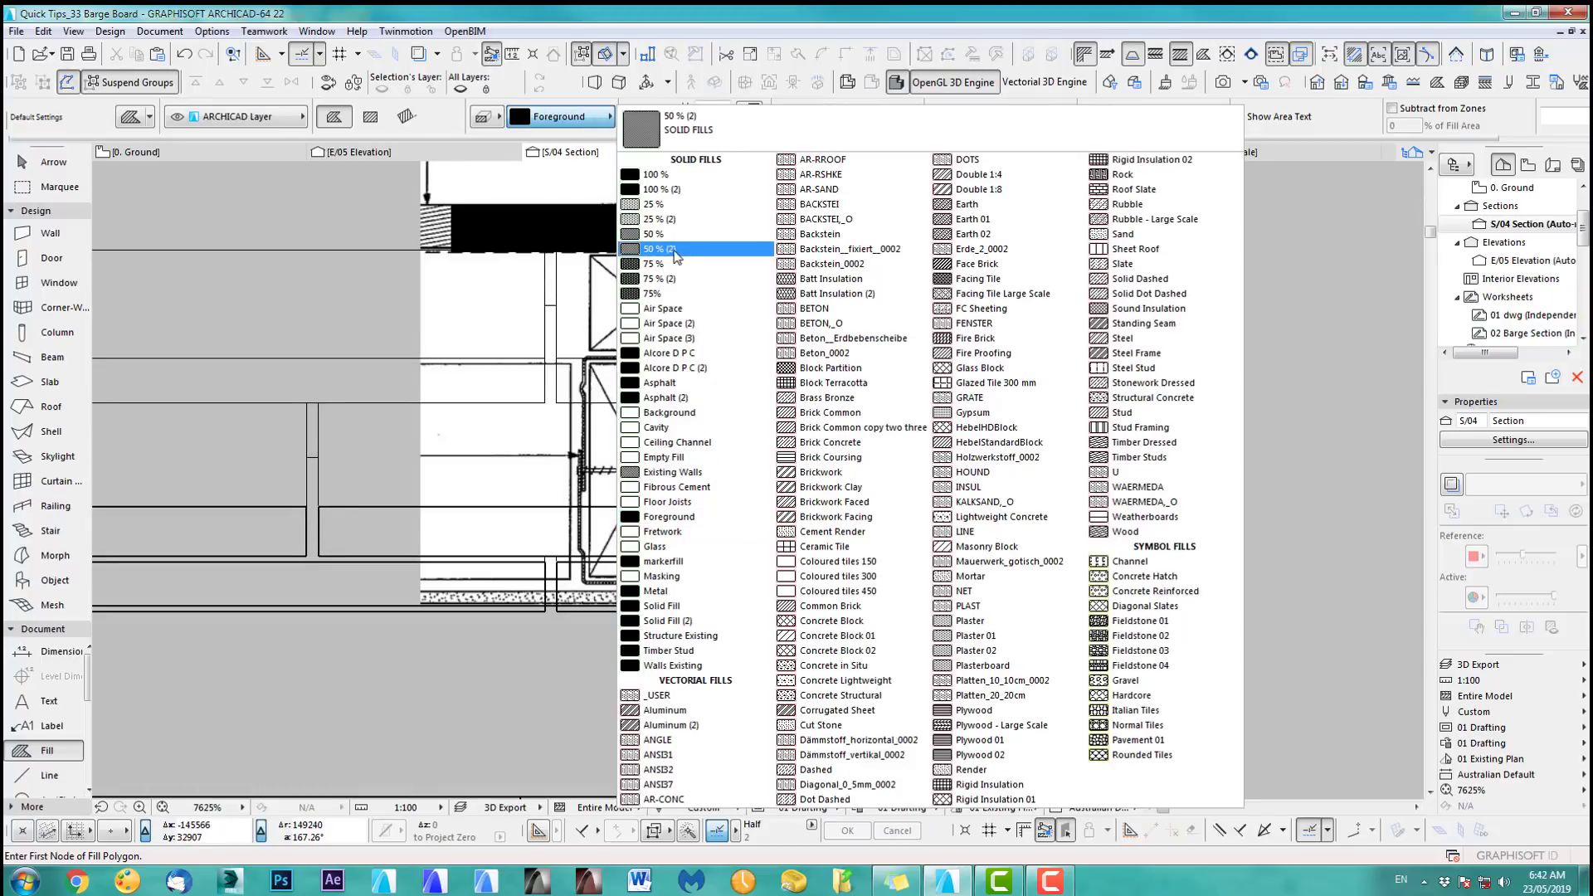
pyautogui.click(705, 263)
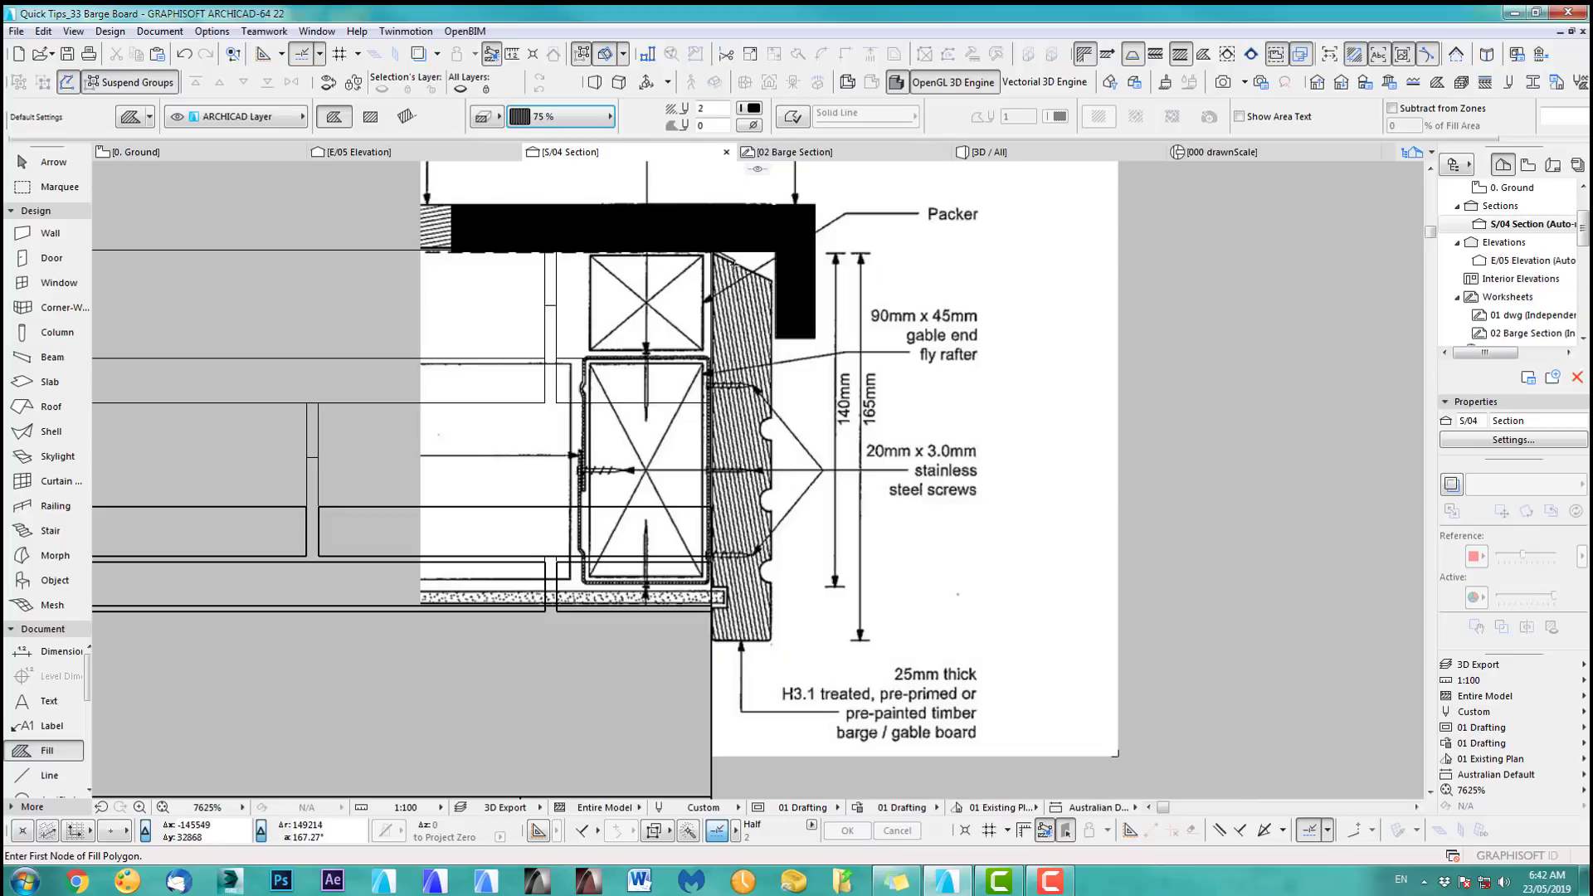
pyautogui.moveTo(728, 268); pyautogui.dragTo(723, 279, button='middle')
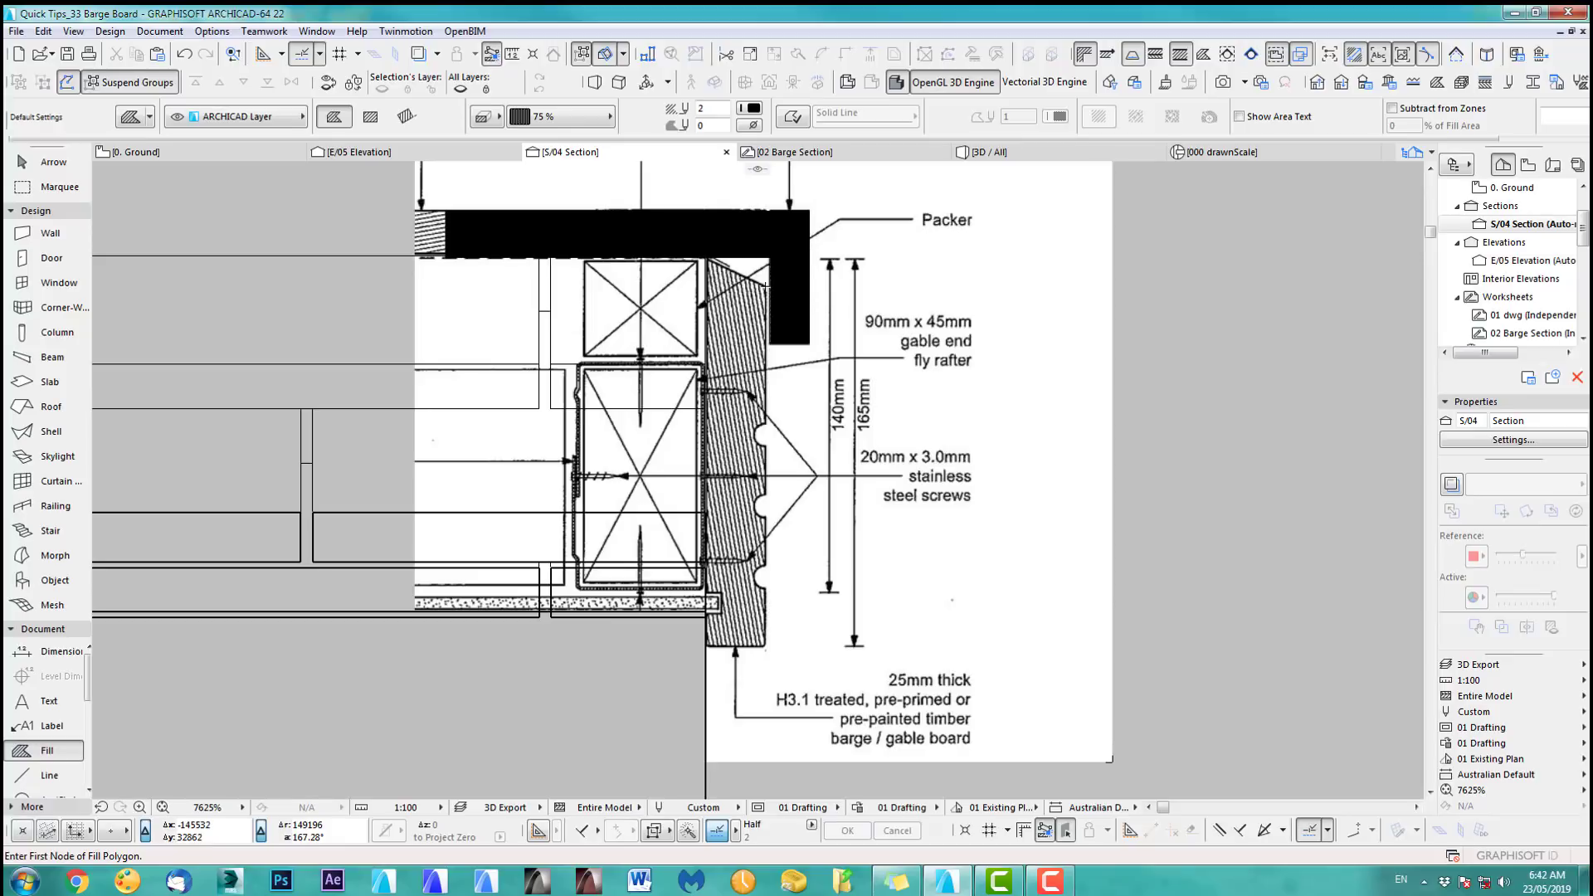
pyautogui.click(765, 286)
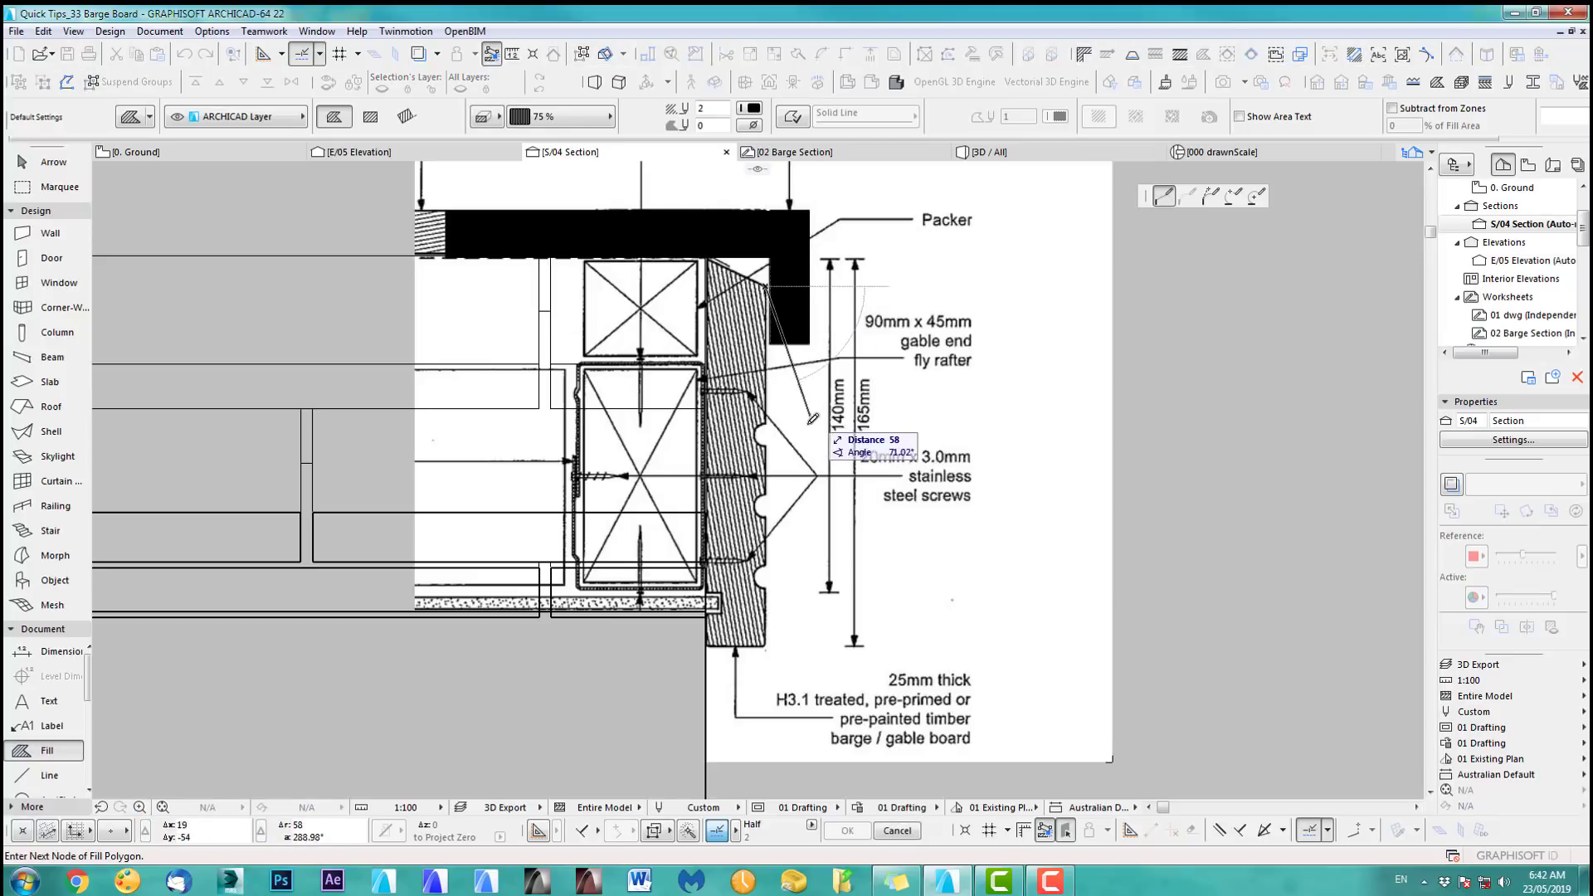
pyautogui.click(766, 421)
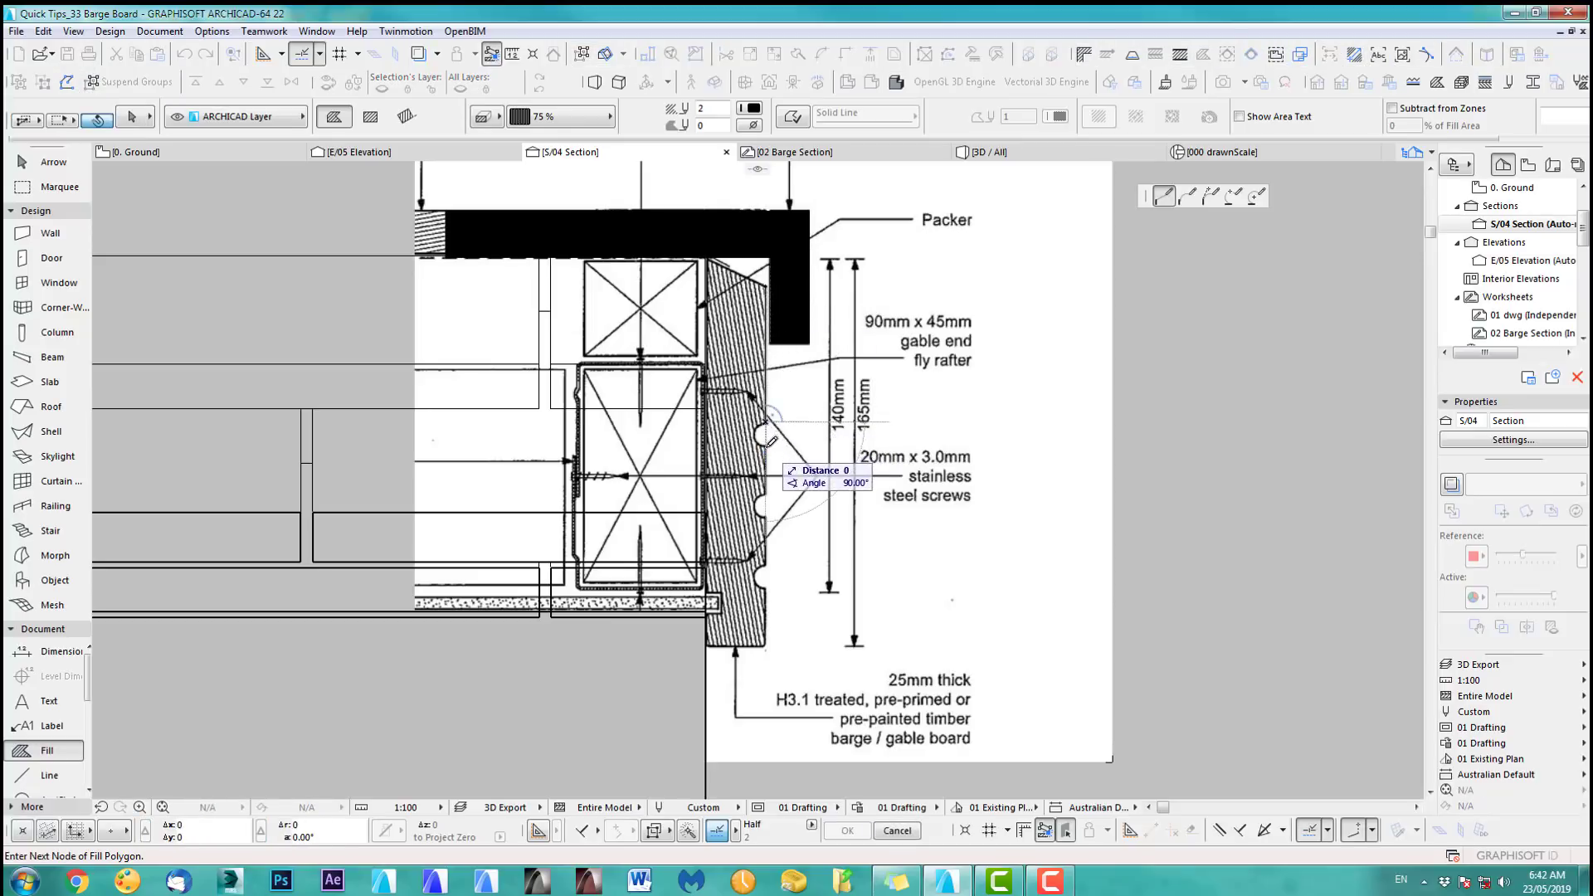
pyautogui.click(766, 447)
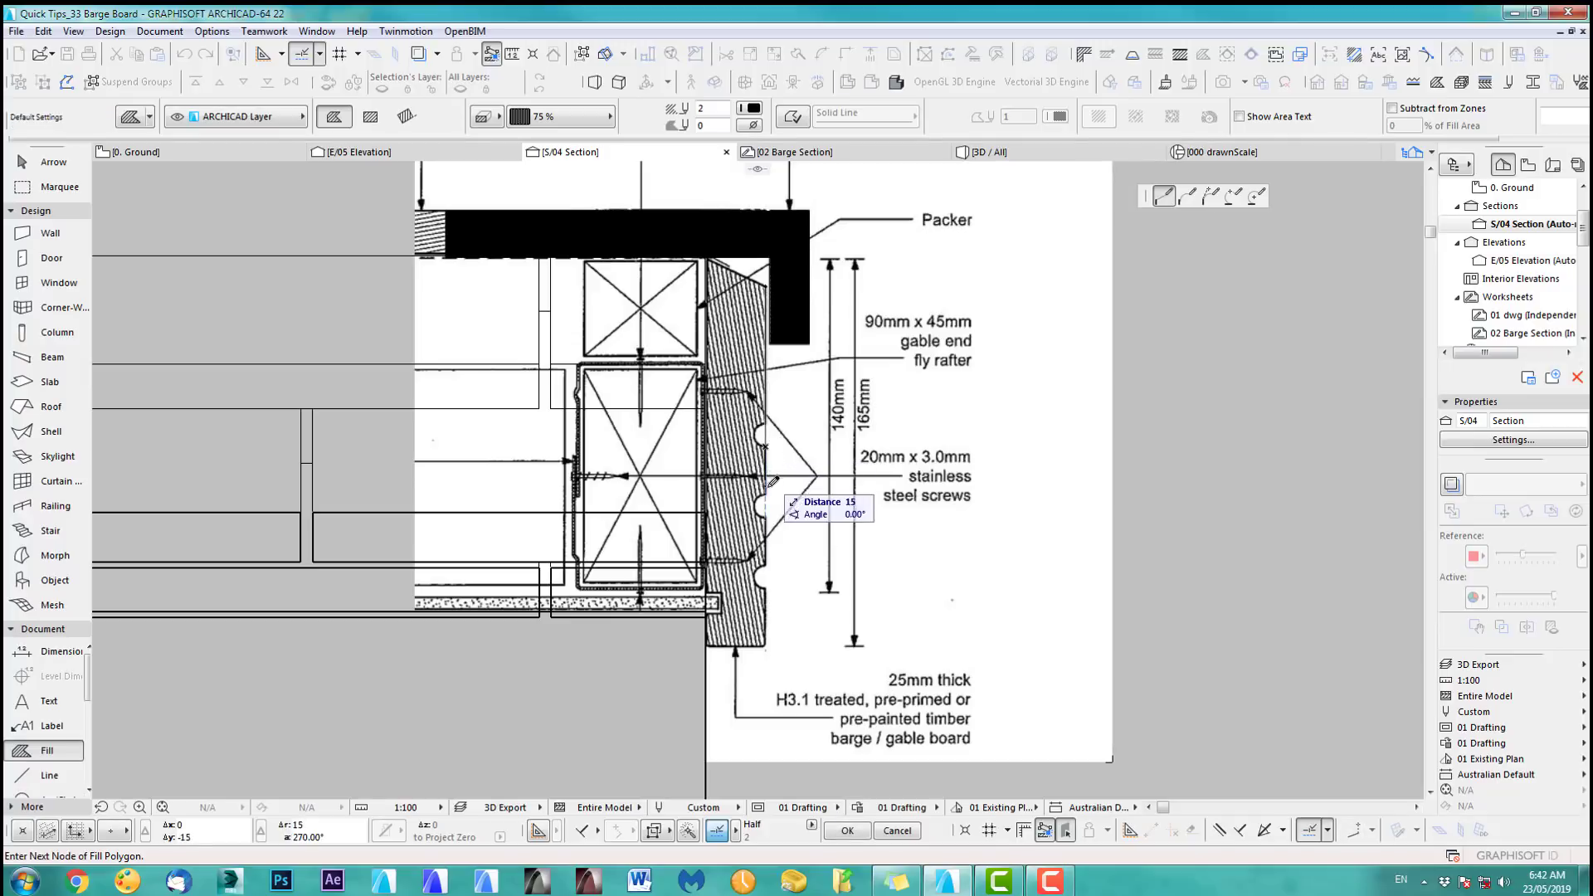
pyautogui.click(765, 520)
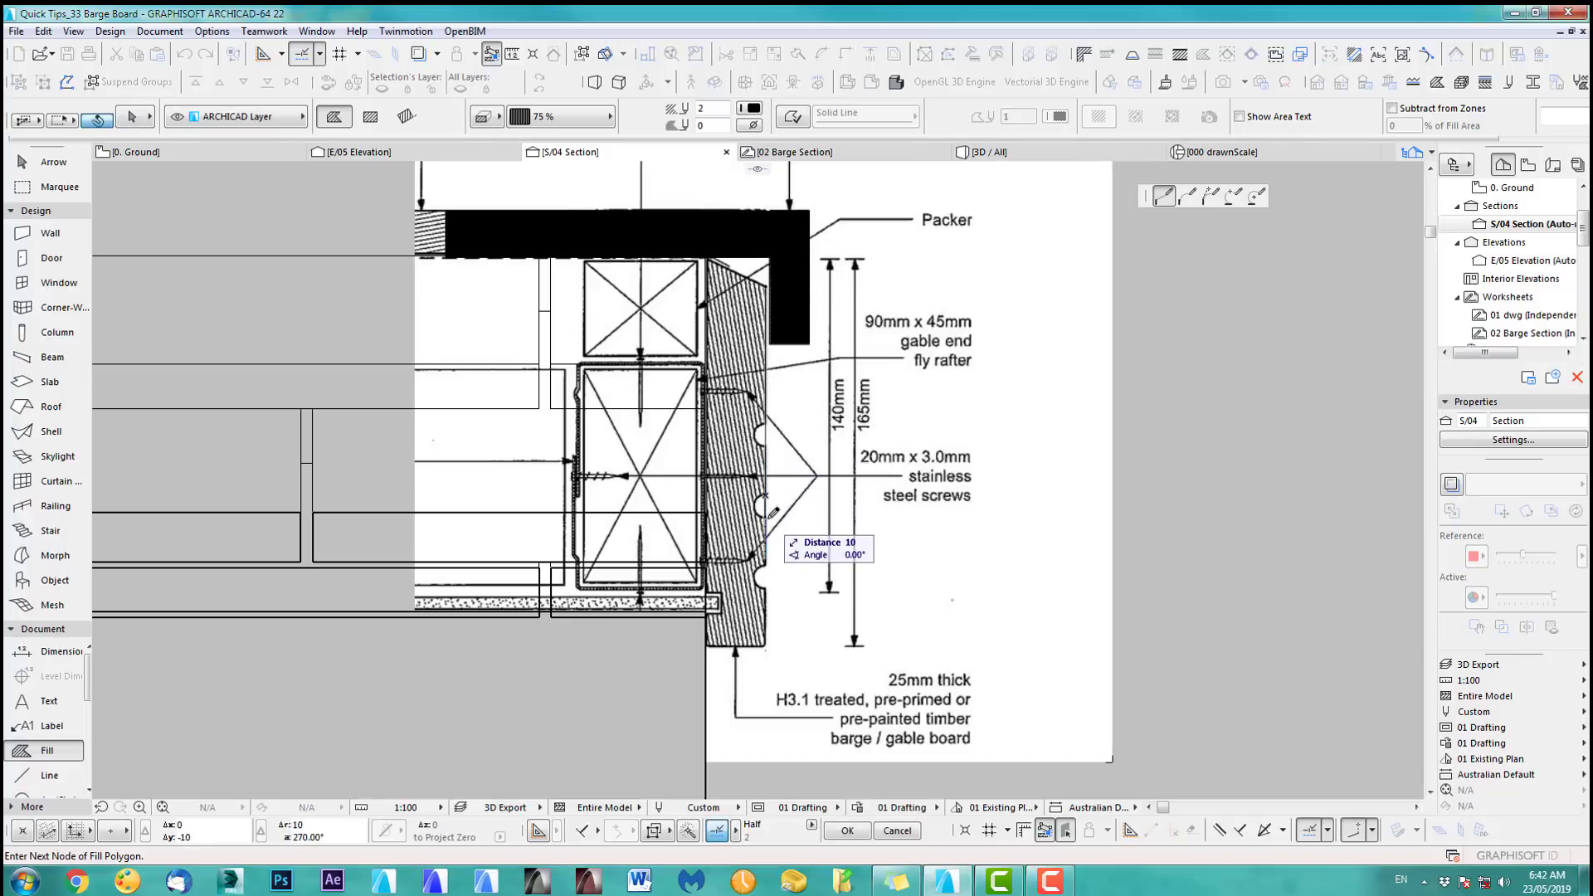
pyautogui.click(765, 563)
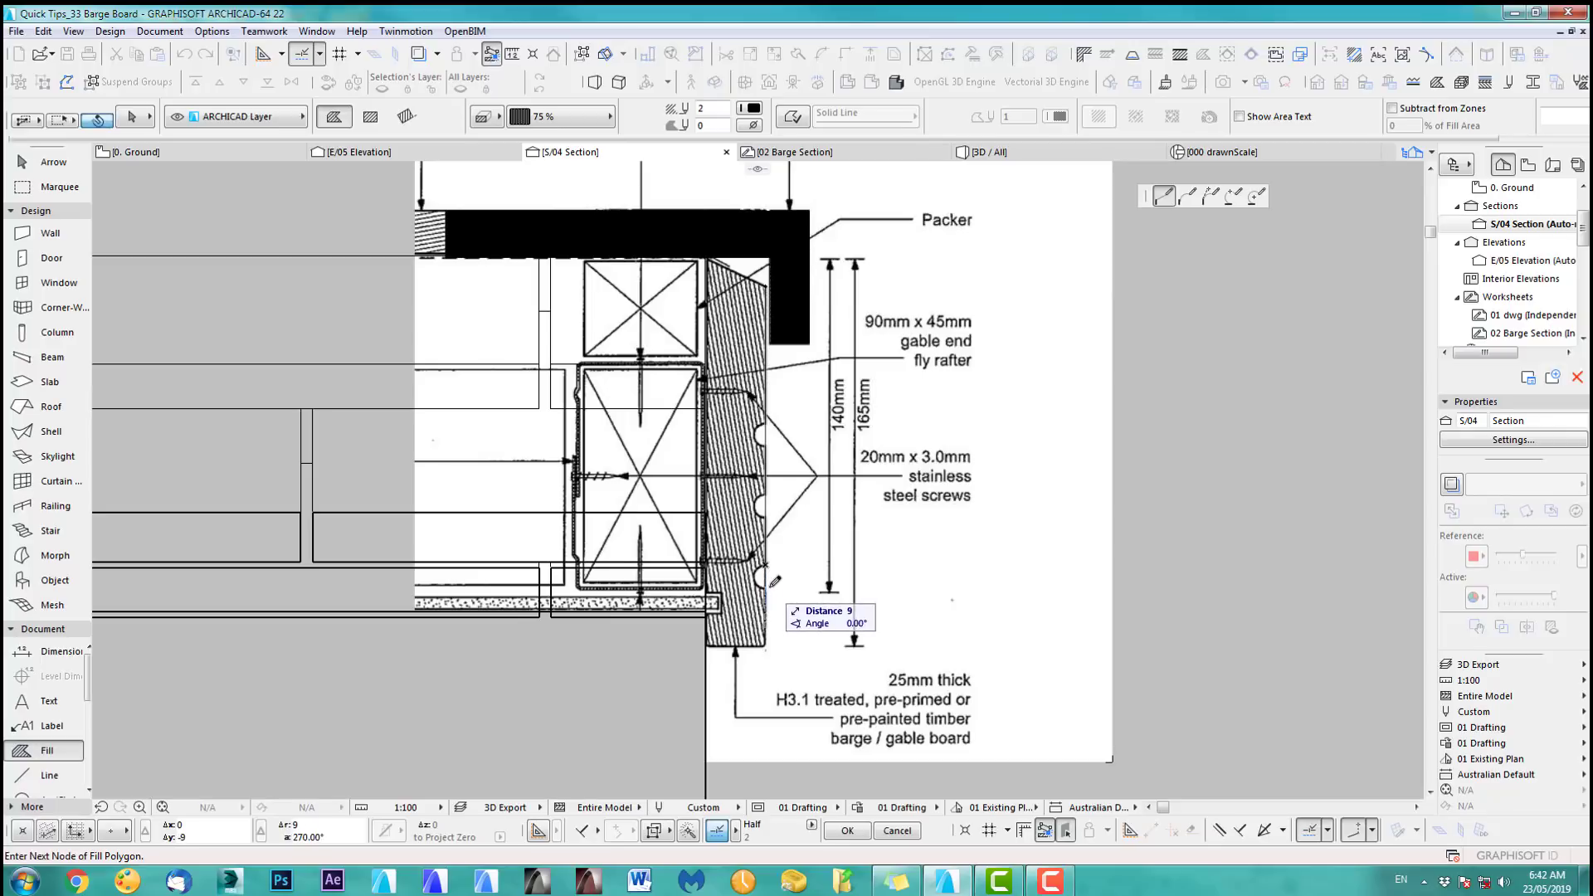
pyautogui.click(766, 589)
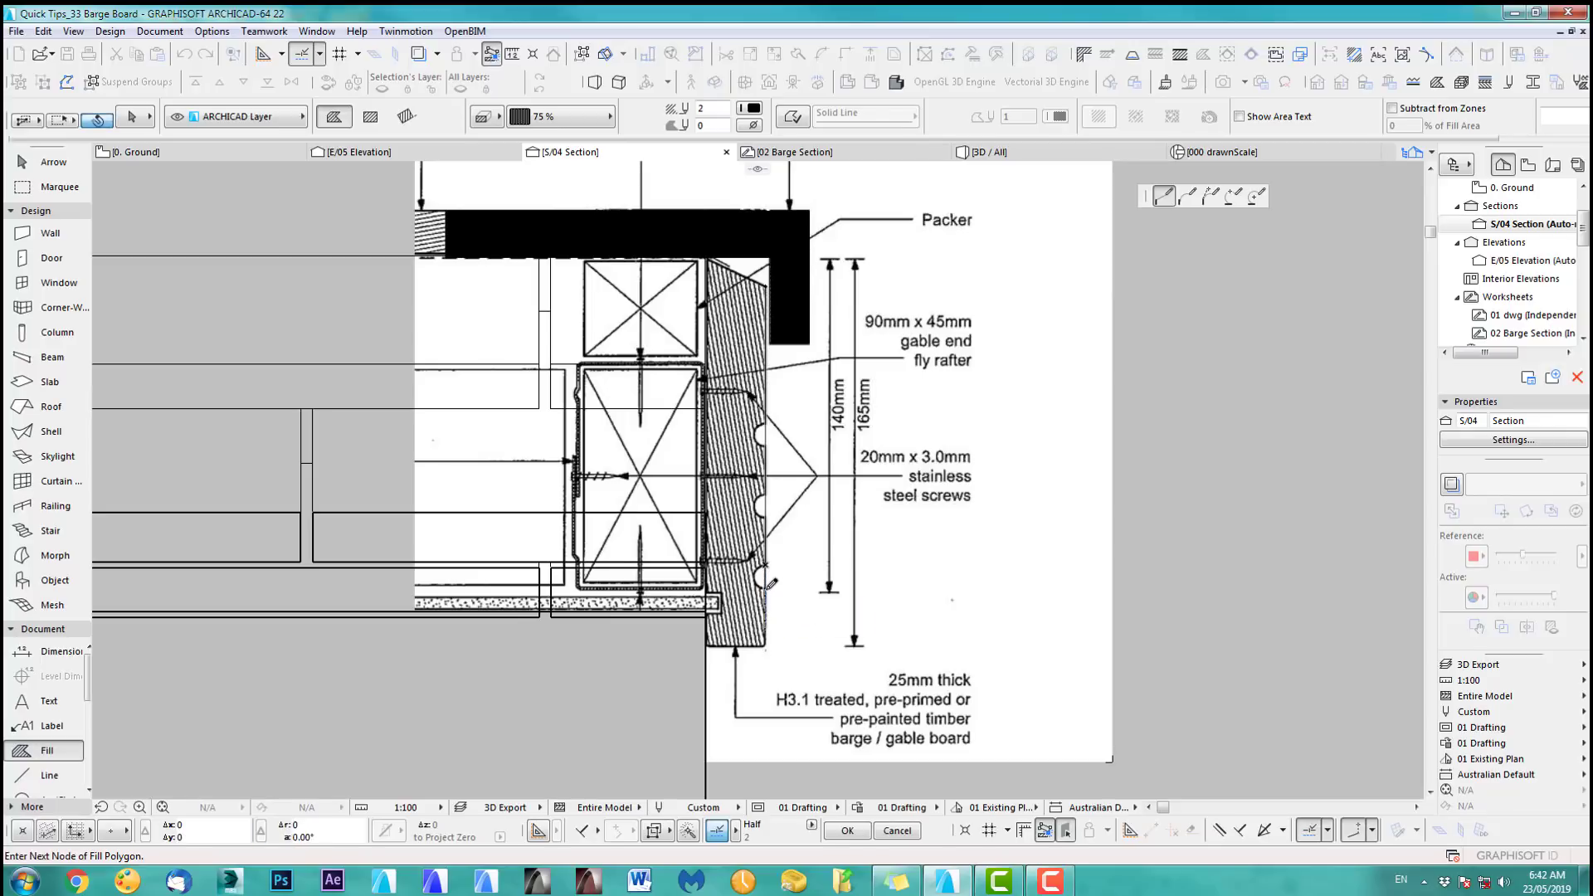
pyautogui.click(766, 645)
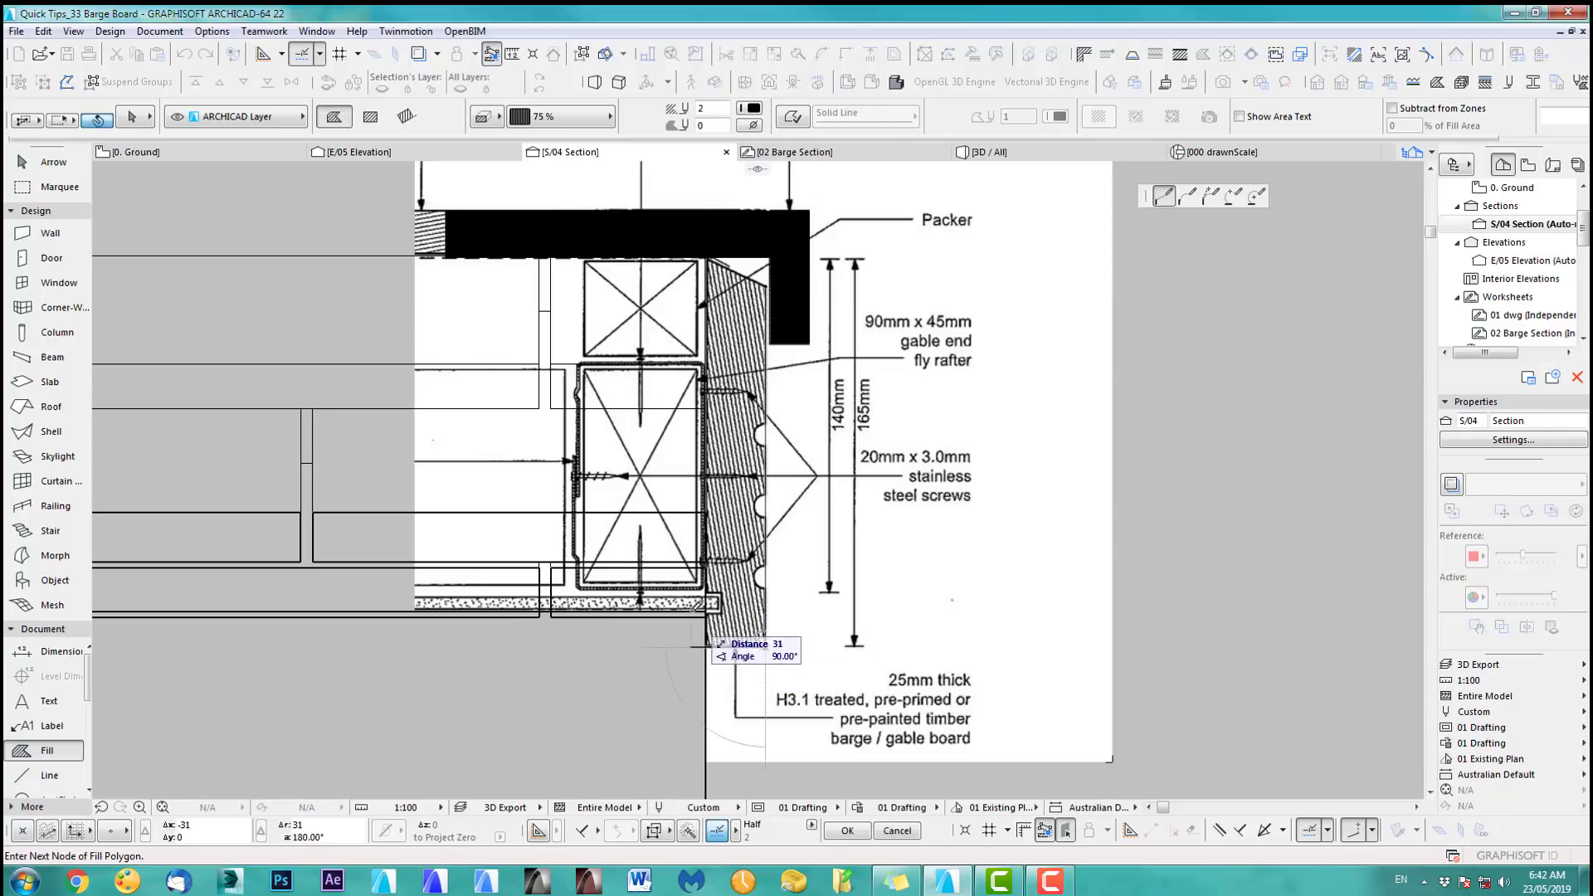
pyautogui.click(705, 646)
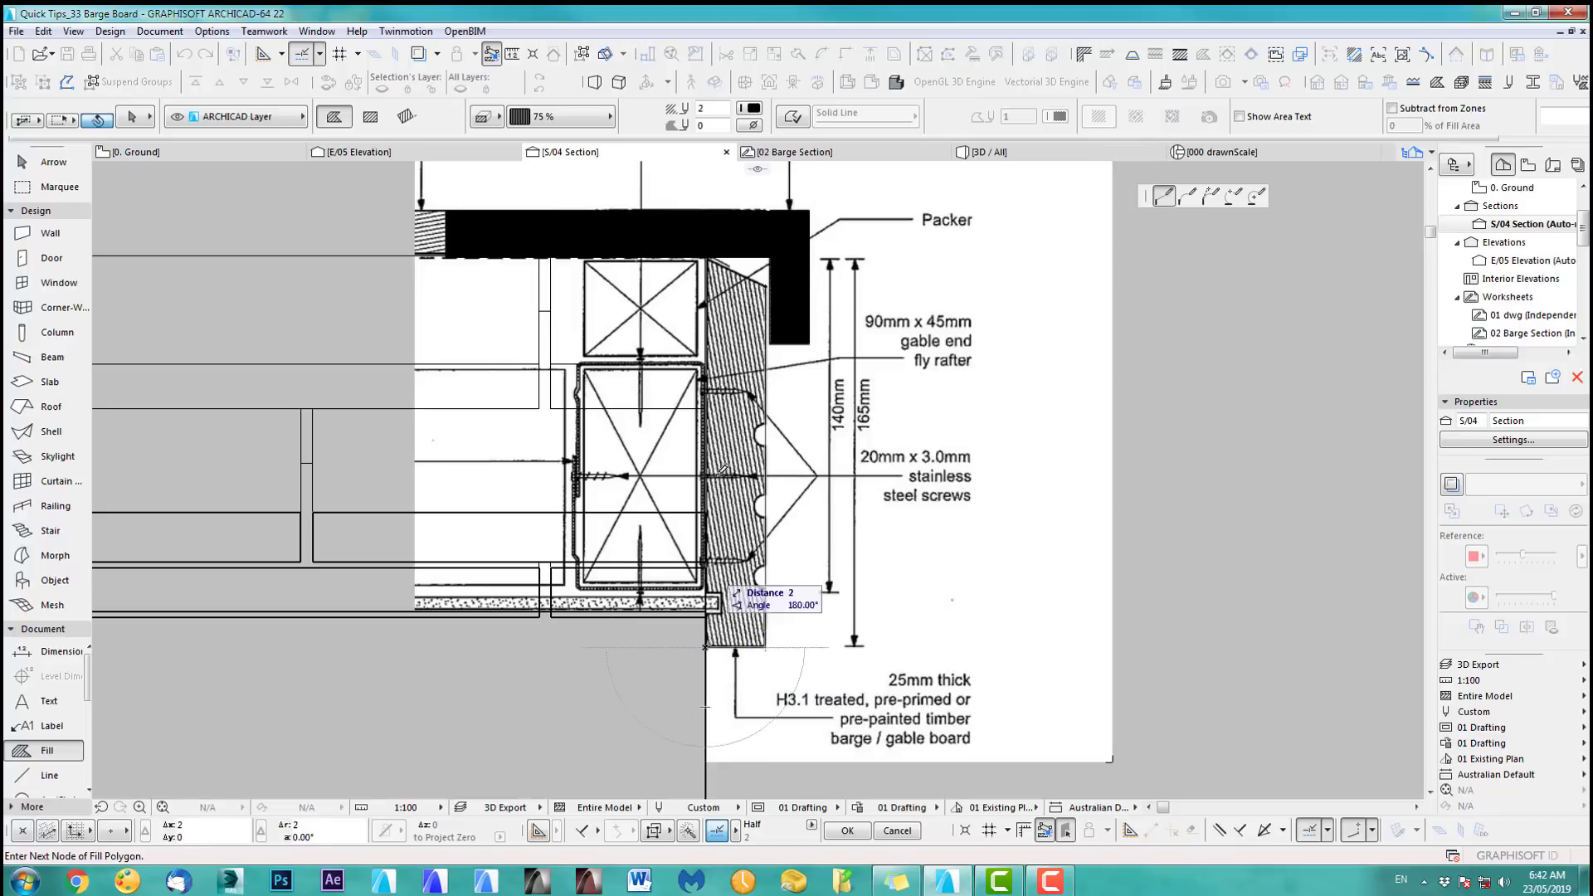
pyautogui.click(770, 278)
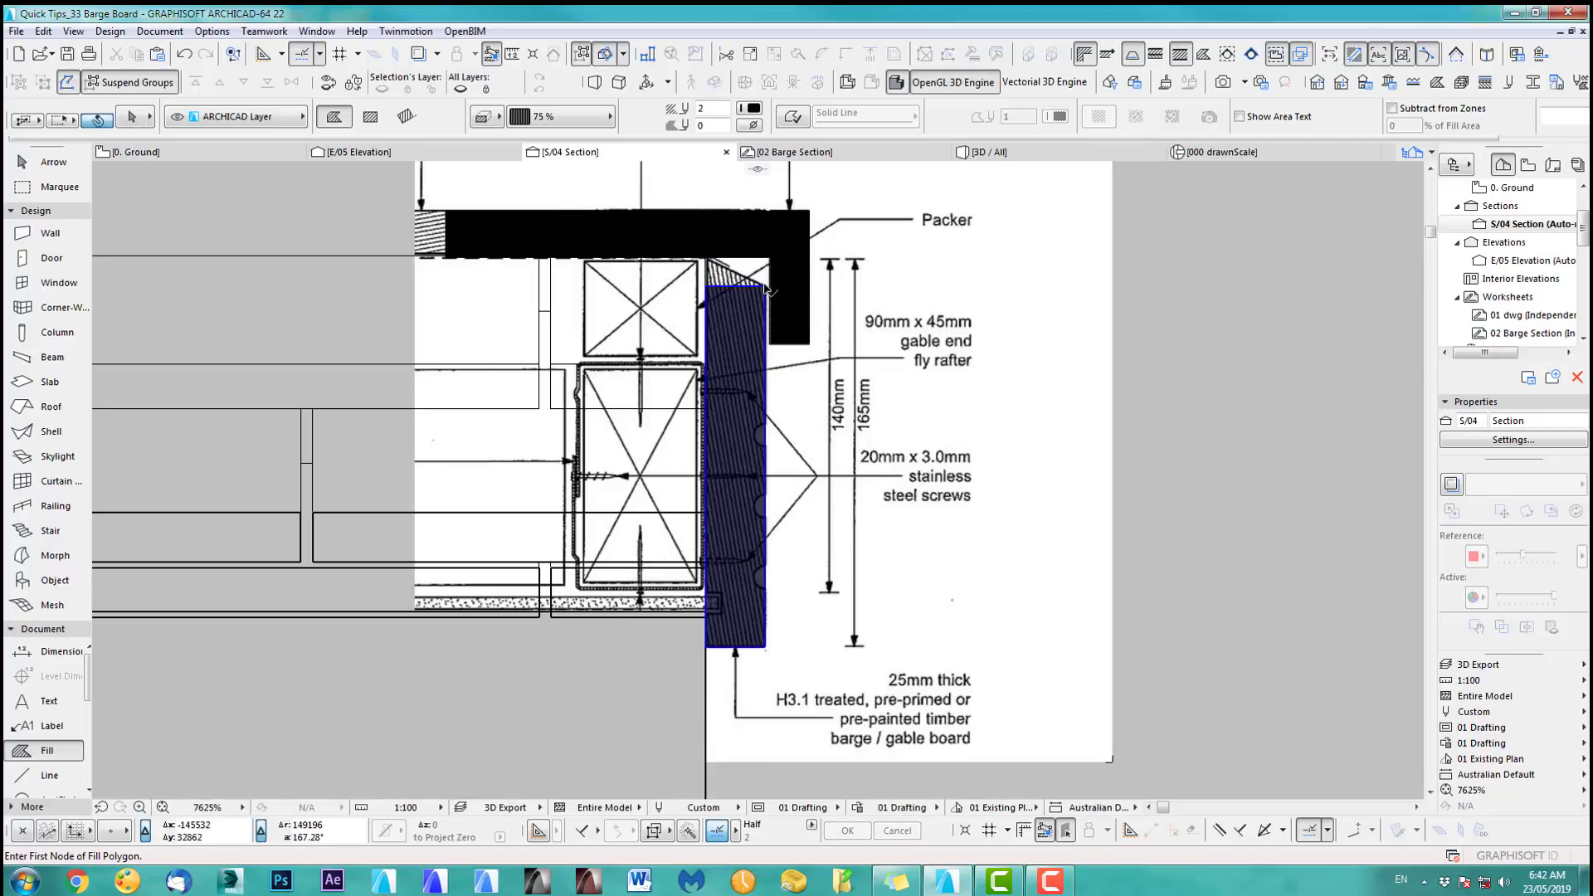
pyautogui.scroll(5, 772, 440)
# Step: Curve two segments of the board fill's right edge inward as semicircular notches
pyautogui.keyDown('shift'); pyautogui.click(751, 404); pyautogui.keyUp('shift')
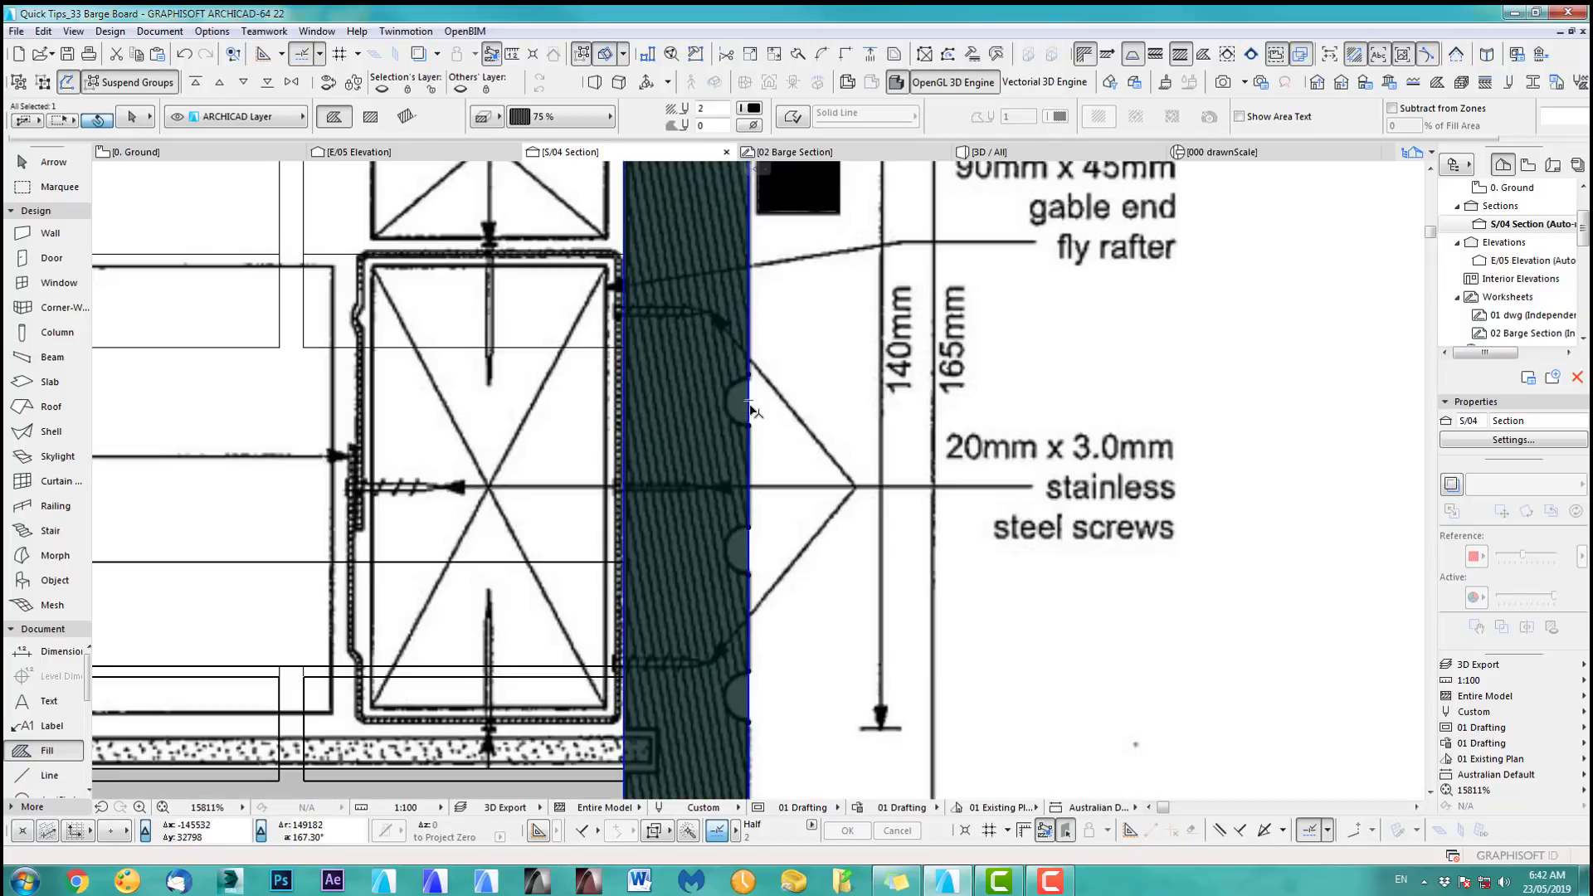
pyautogui.click(749, 400)
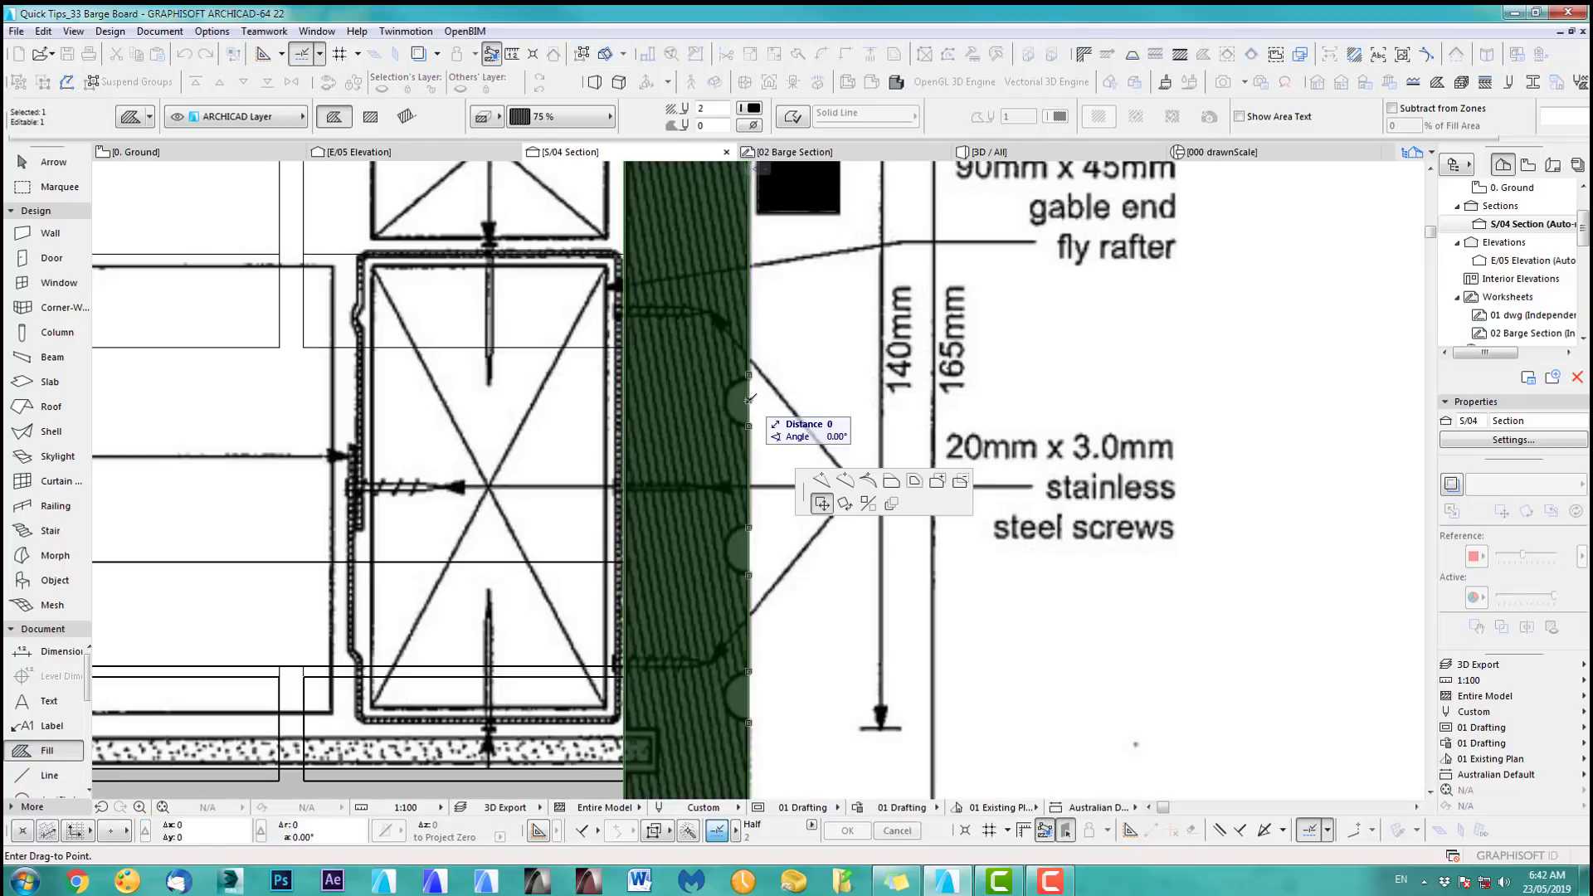
pyautogui.click(845, 480)
pyautogui.click(728, 401)
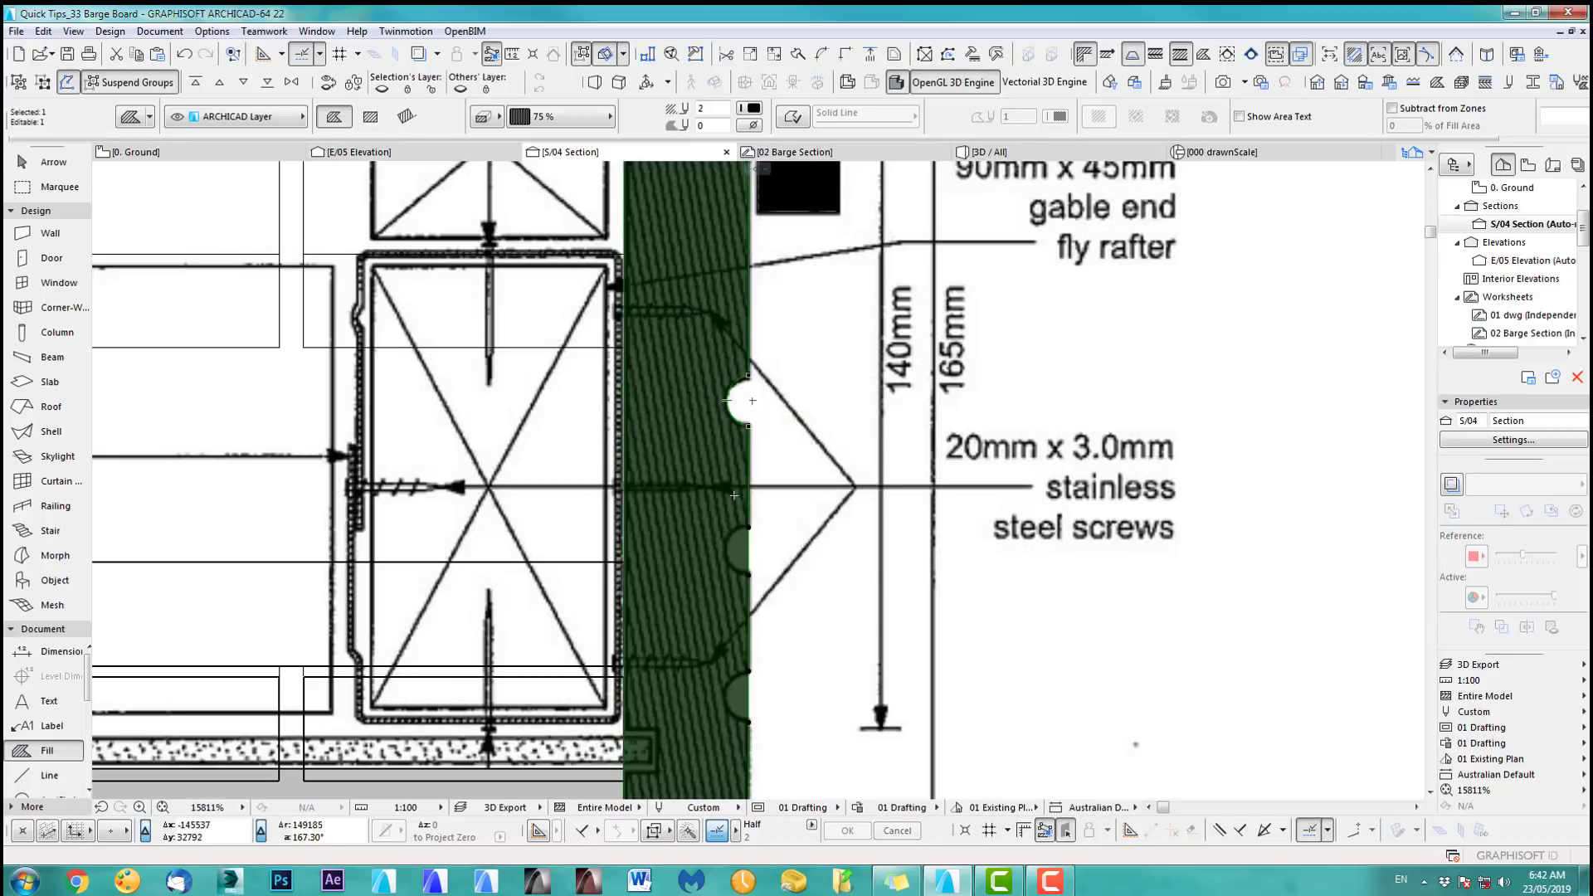
pyautogui.click(749, 548)
pyautogui.click(845, 628)
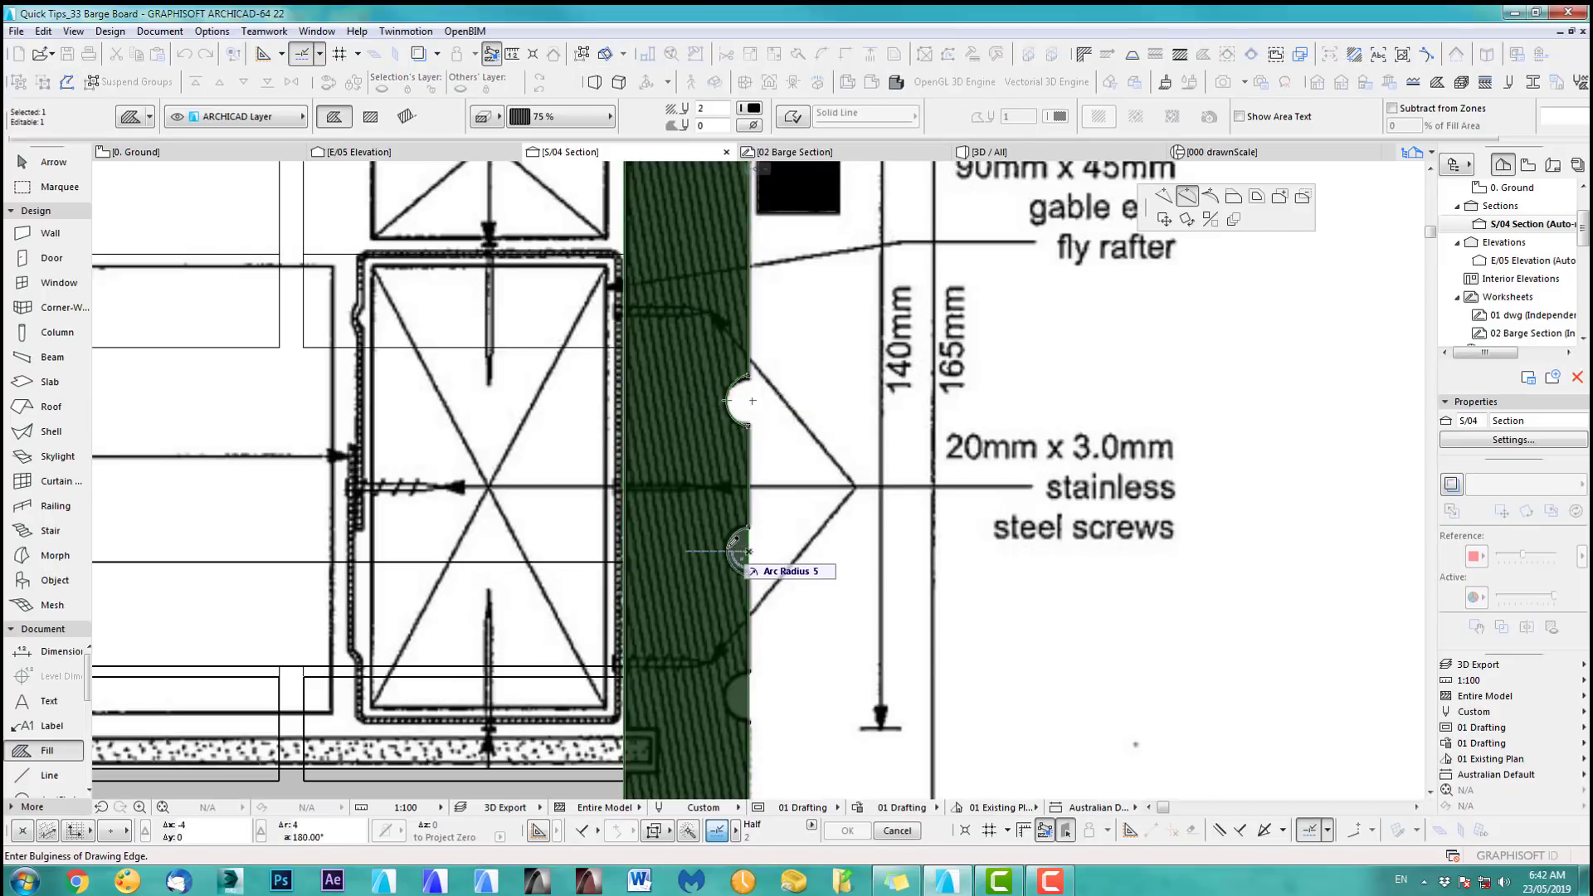
pyautogui.click(728, 550)
# Step: Curve the third notch into the board fill's right edge to match the detail
pyautogui.click(748, 698)
pyautogui.click(845, 597)
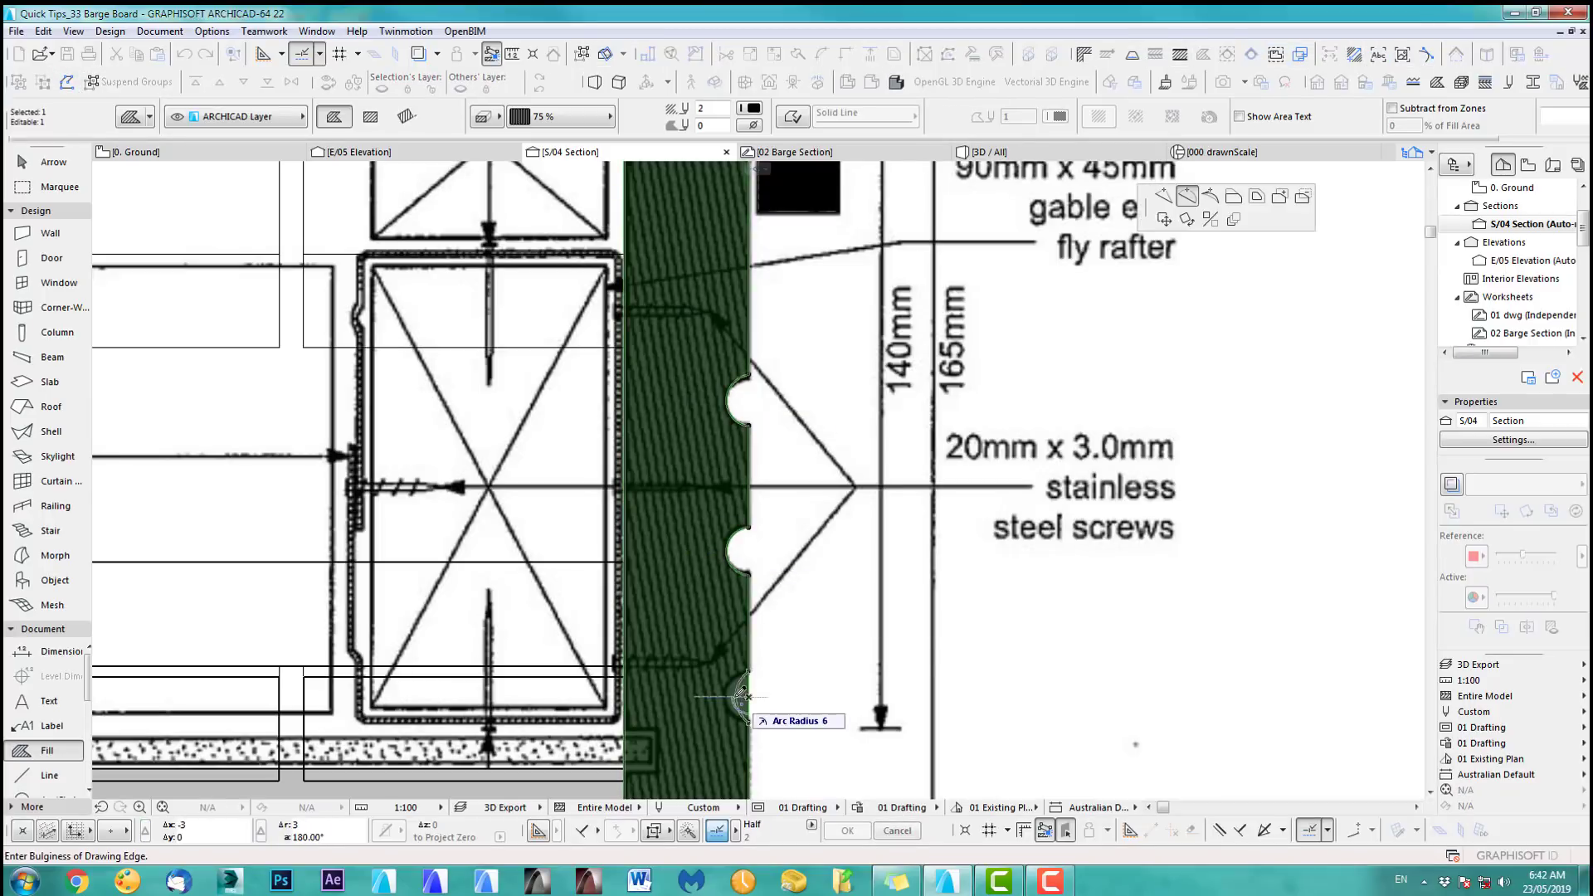
pyautogui.click(727, 697)
pyautogui.scroll(-5, 716, 659)
pyautogui.scroll(-3, 716, 675)
pyautogui.moveTo(720, 651); pyautogui.dragTo(705, 508, button='middle')
pyautogui.scroll(2, 701, 502)
pyautogui.moveTo(651, 600); pyautogui.dragTo(676, 558, button='middle')
pyautogui.scroll(1, 677, 558)
pyautogui.scroll(3, 676, 557)
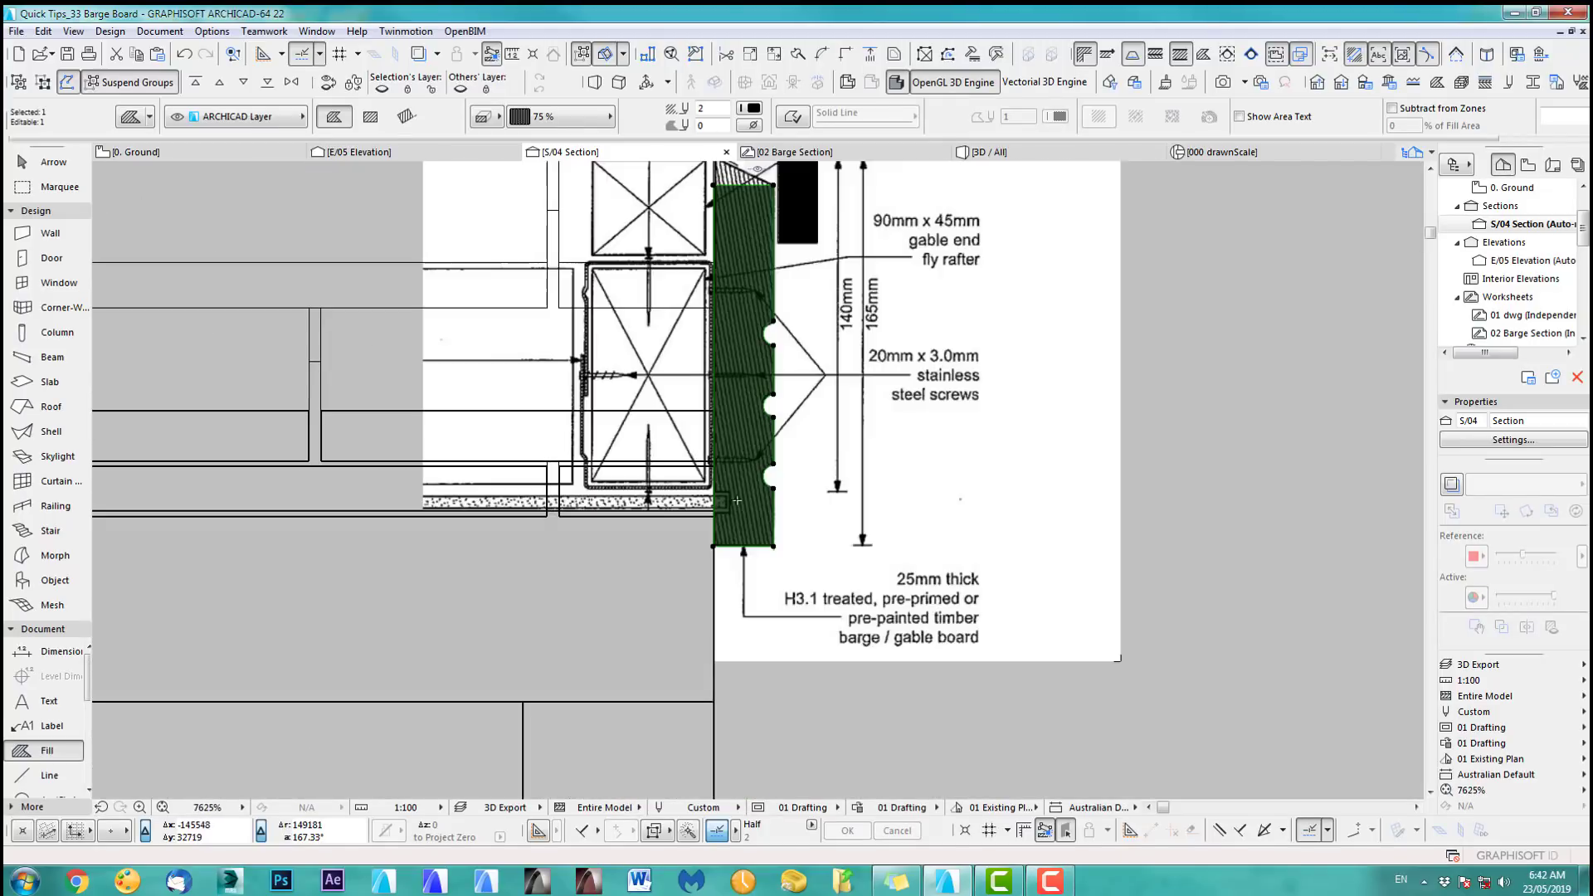
pyautogui.scroll(-3, 732, 557)
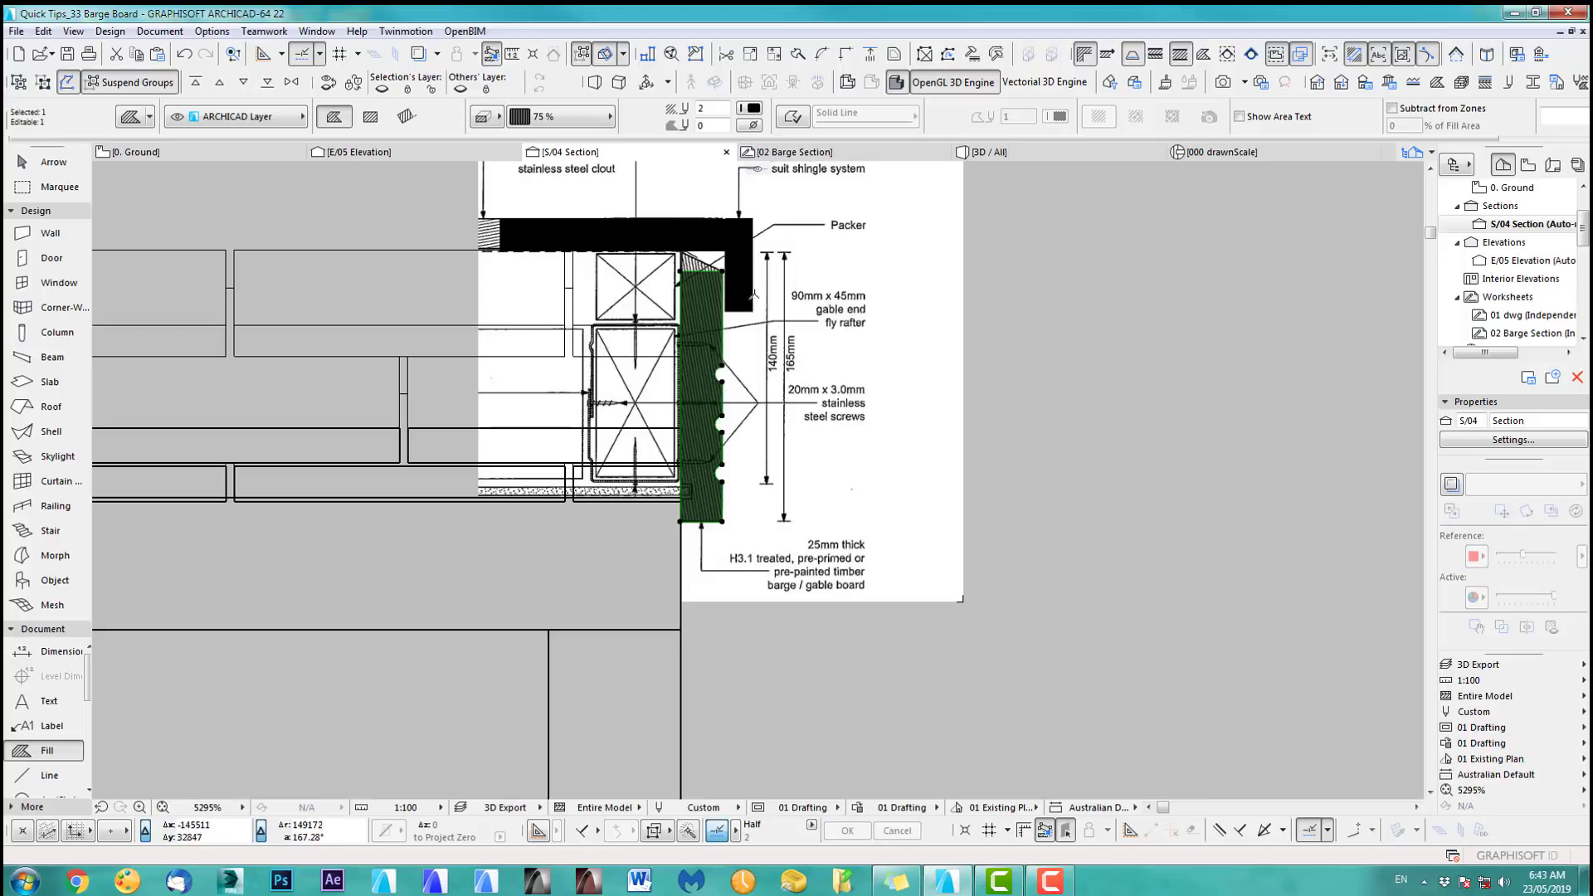
# Step: Add the Packer fill to the board fill selection and bring up the Profile Manager
pyautogui.keyDown('shift'); pyautogui.click(754, 294); pyautogui.keyUp('shift')
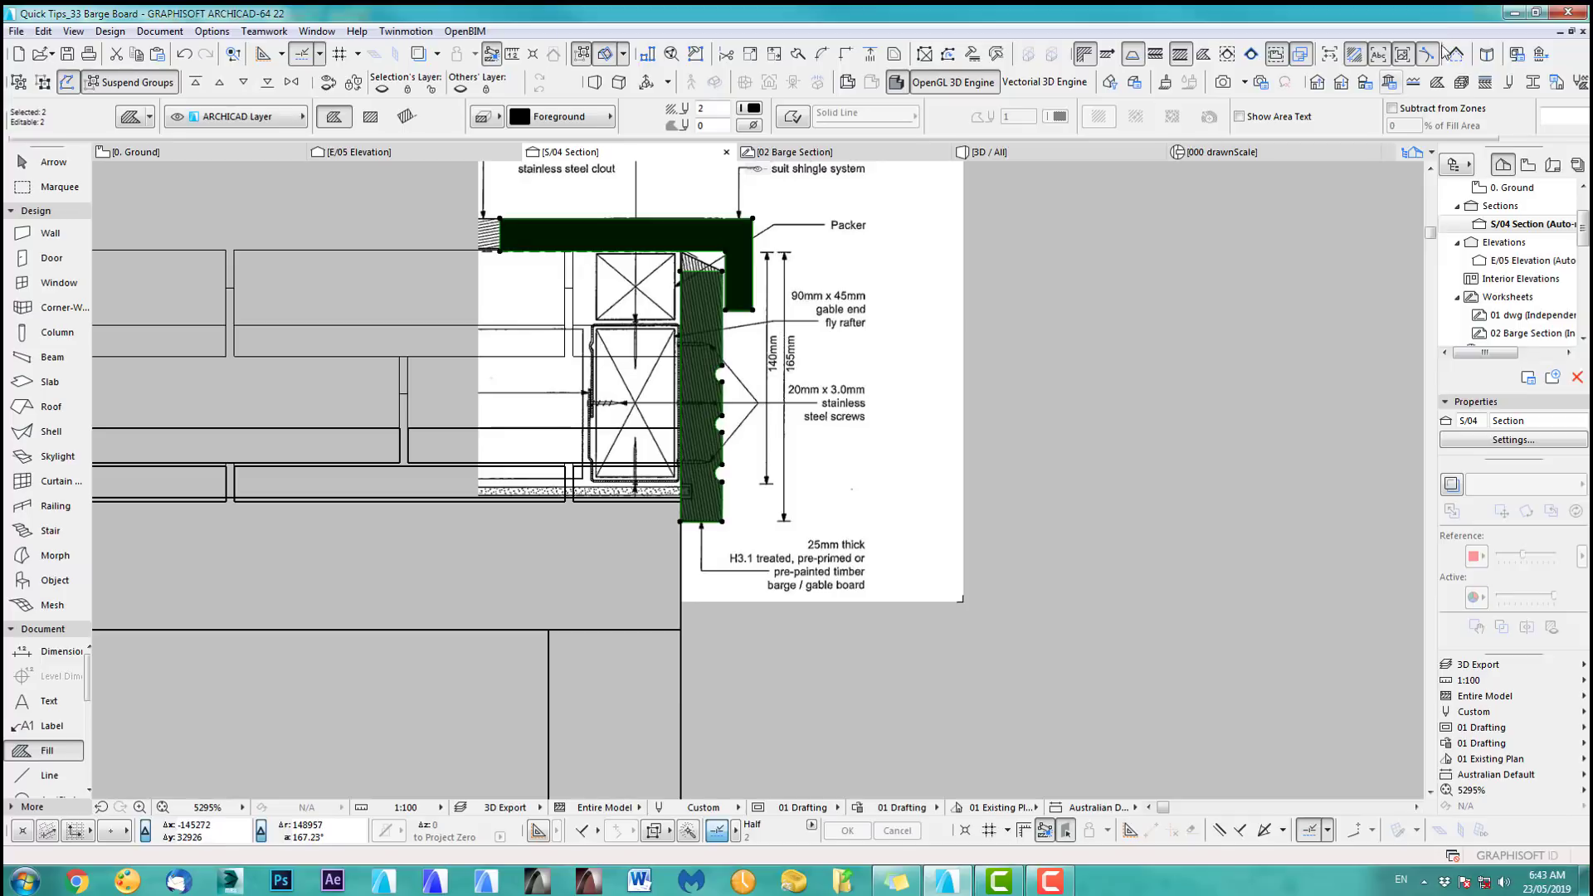
pyautogui.click(1534, 84)
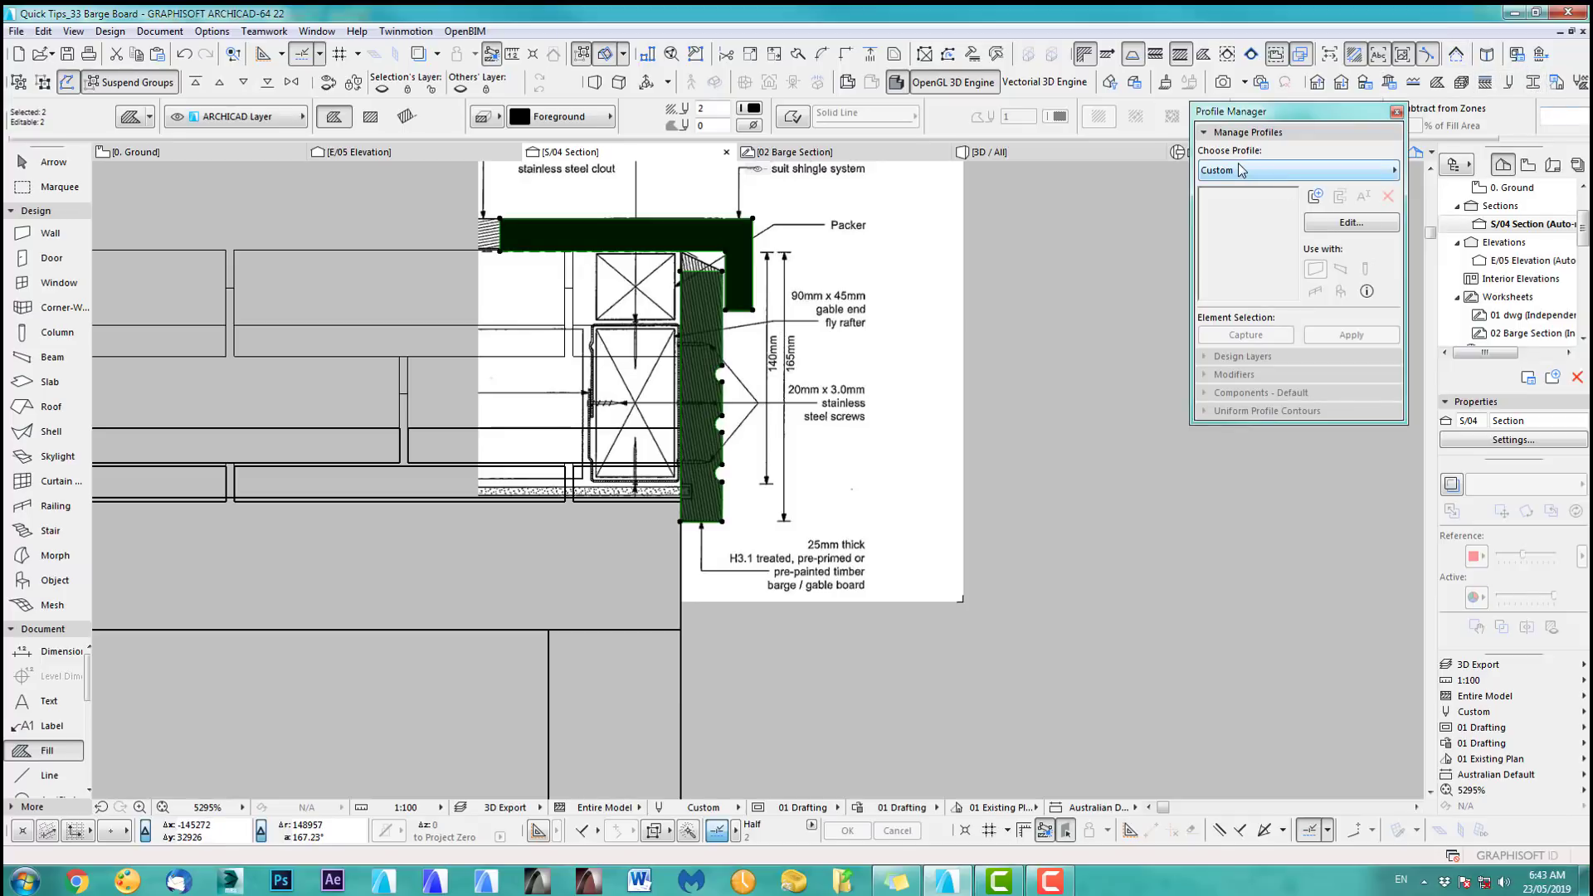
# Step: Create a new custom profile named 'ABarge' and open its editor
pyautogui.click(1317, 196)
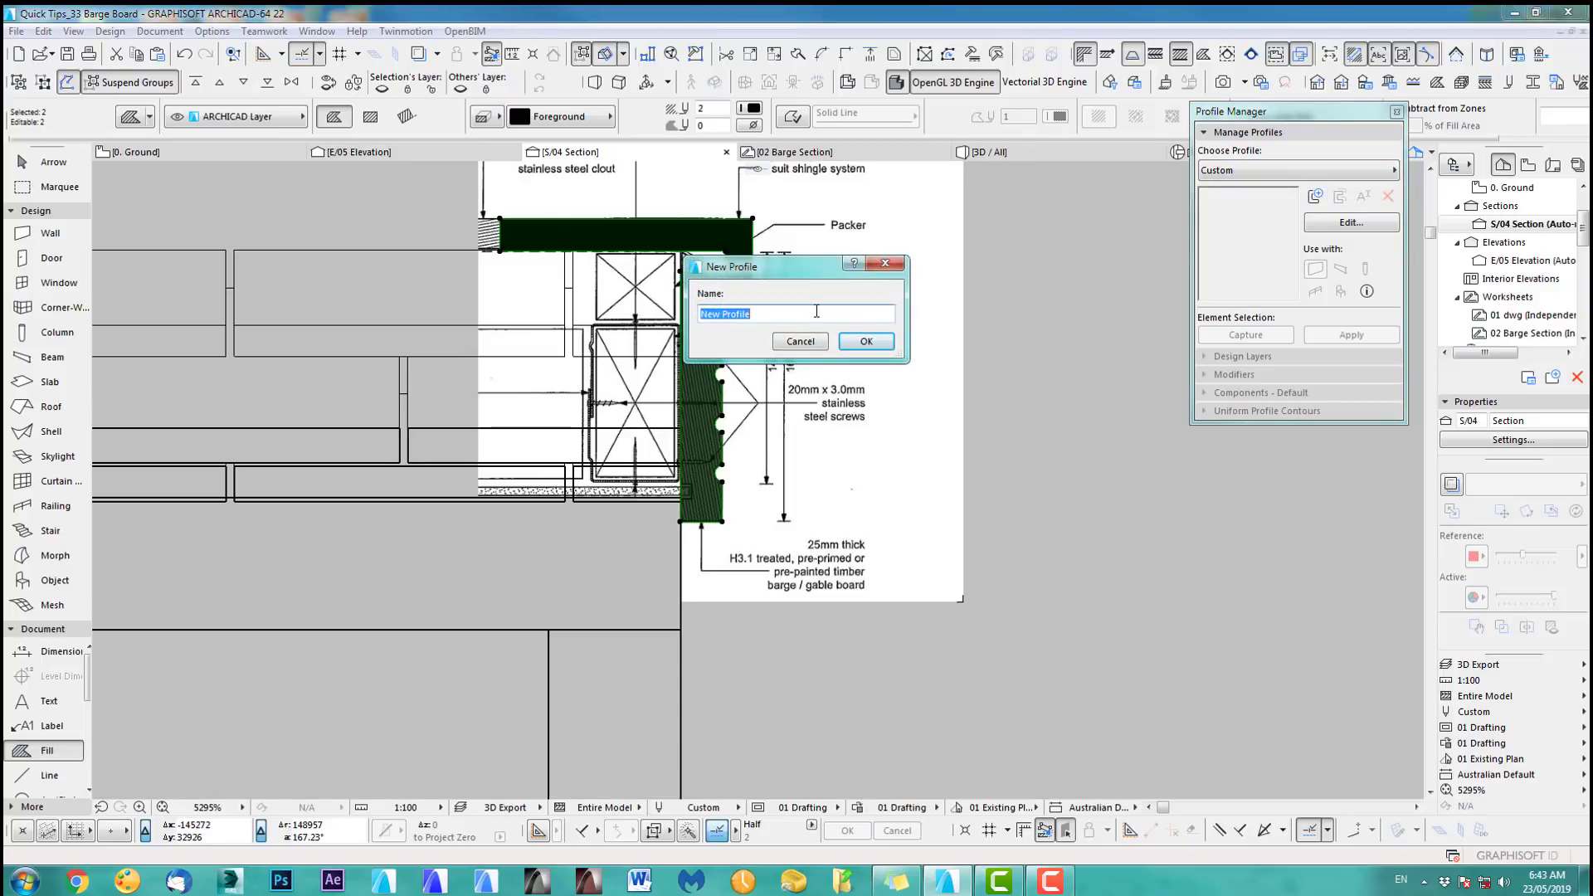
pyautogui.write('ABarge')
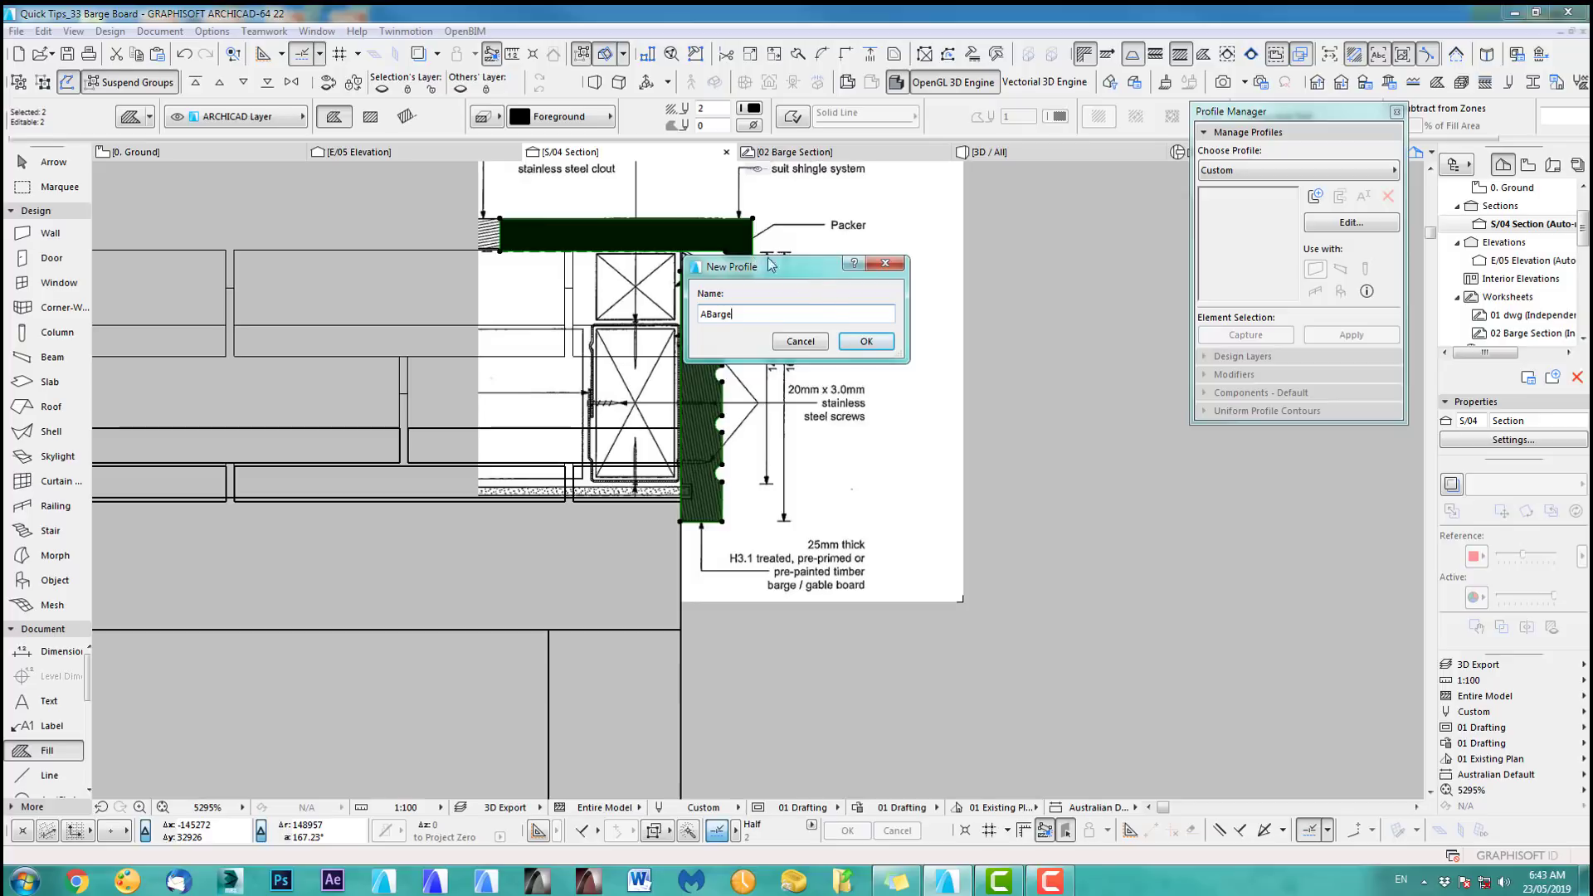
pyautogui.click(864, 335)
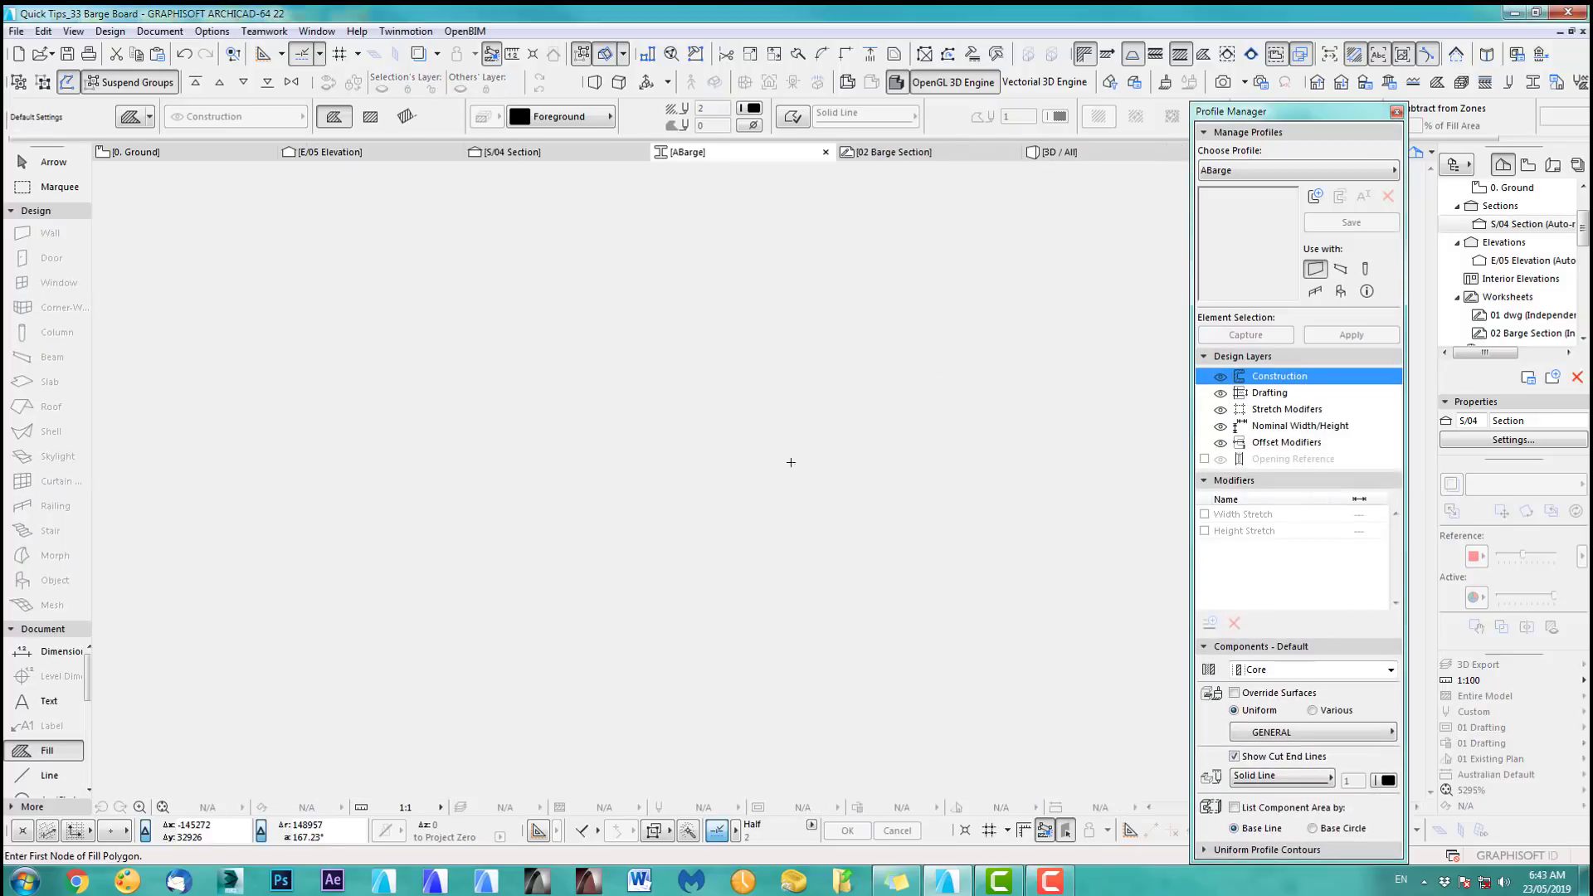
# Step: Paste the packer and barge board fills into ABarge with their bottom-left corner on the origin
pyautogui.hotkey('ctrl', 'v')
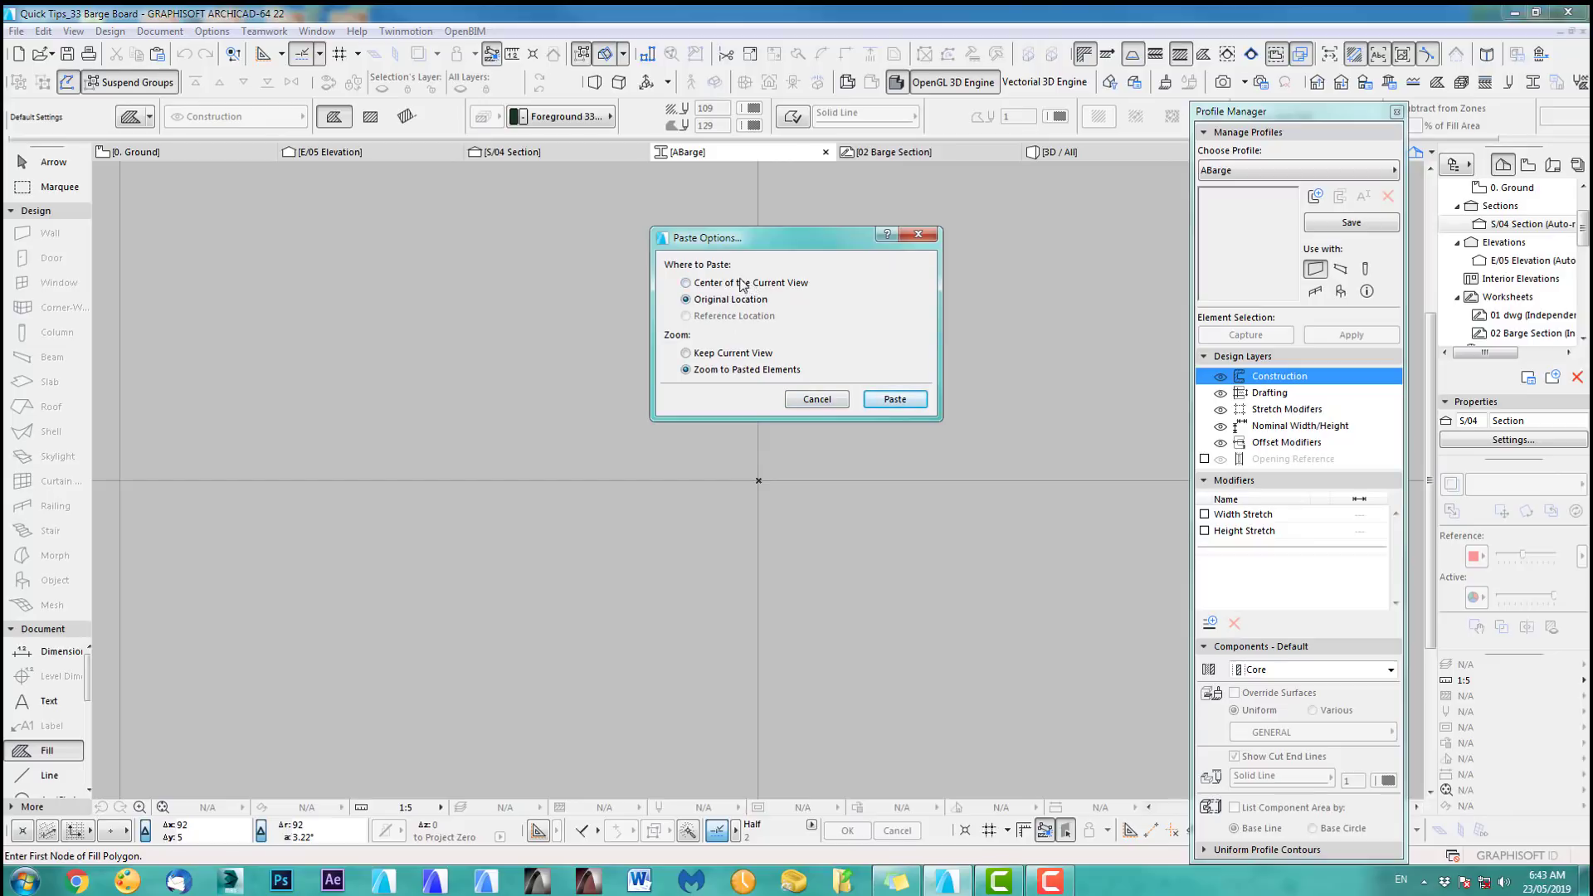
pyautogui.click(895, 400)
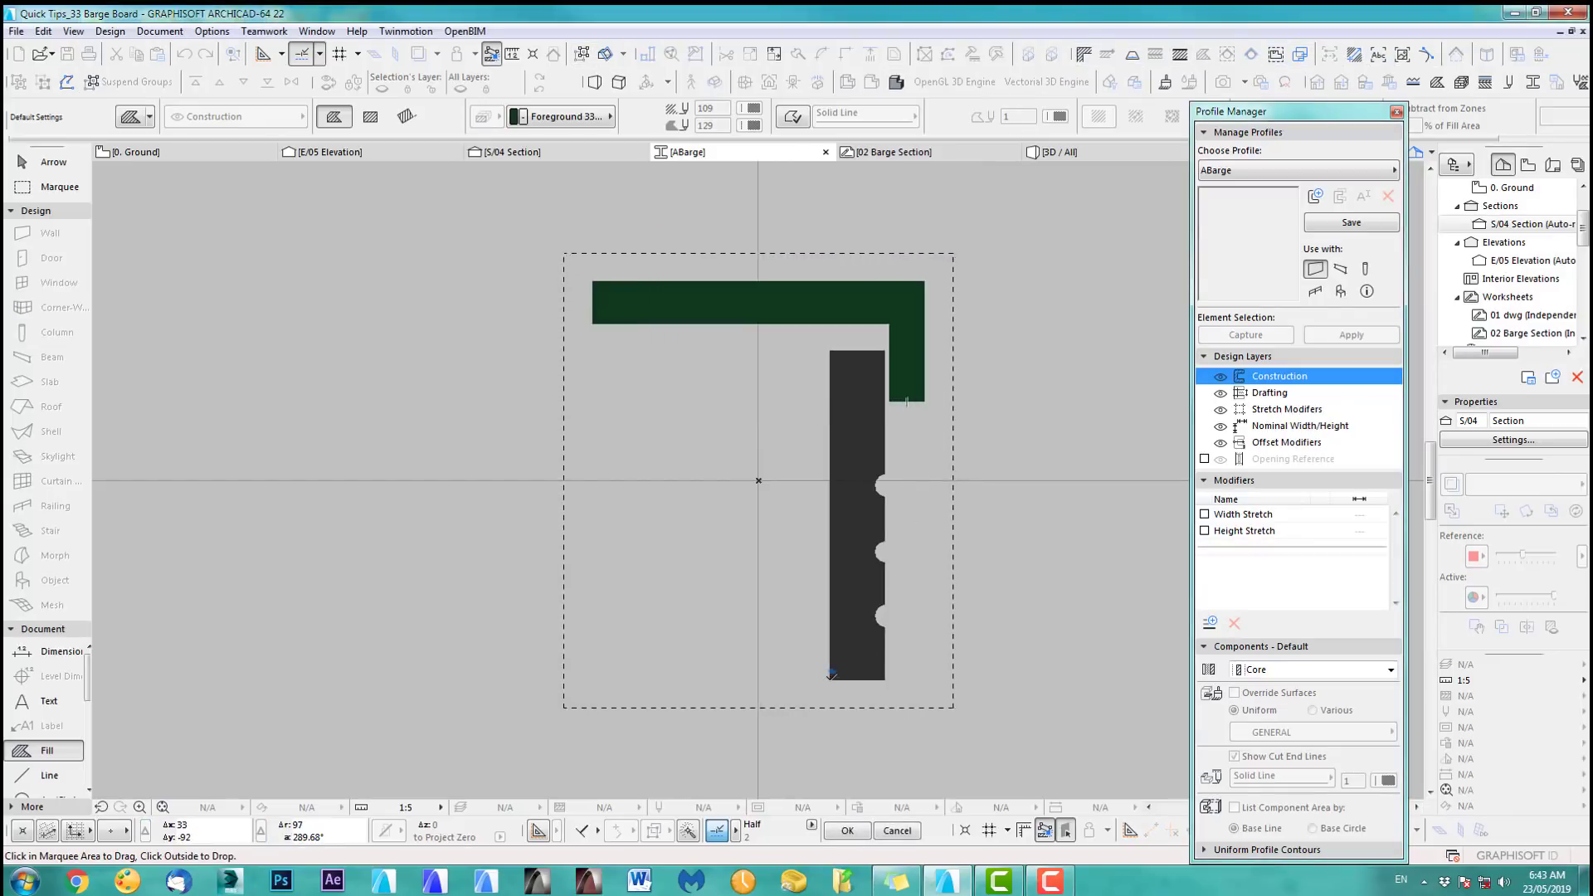
pyautogui.click(830, 680)
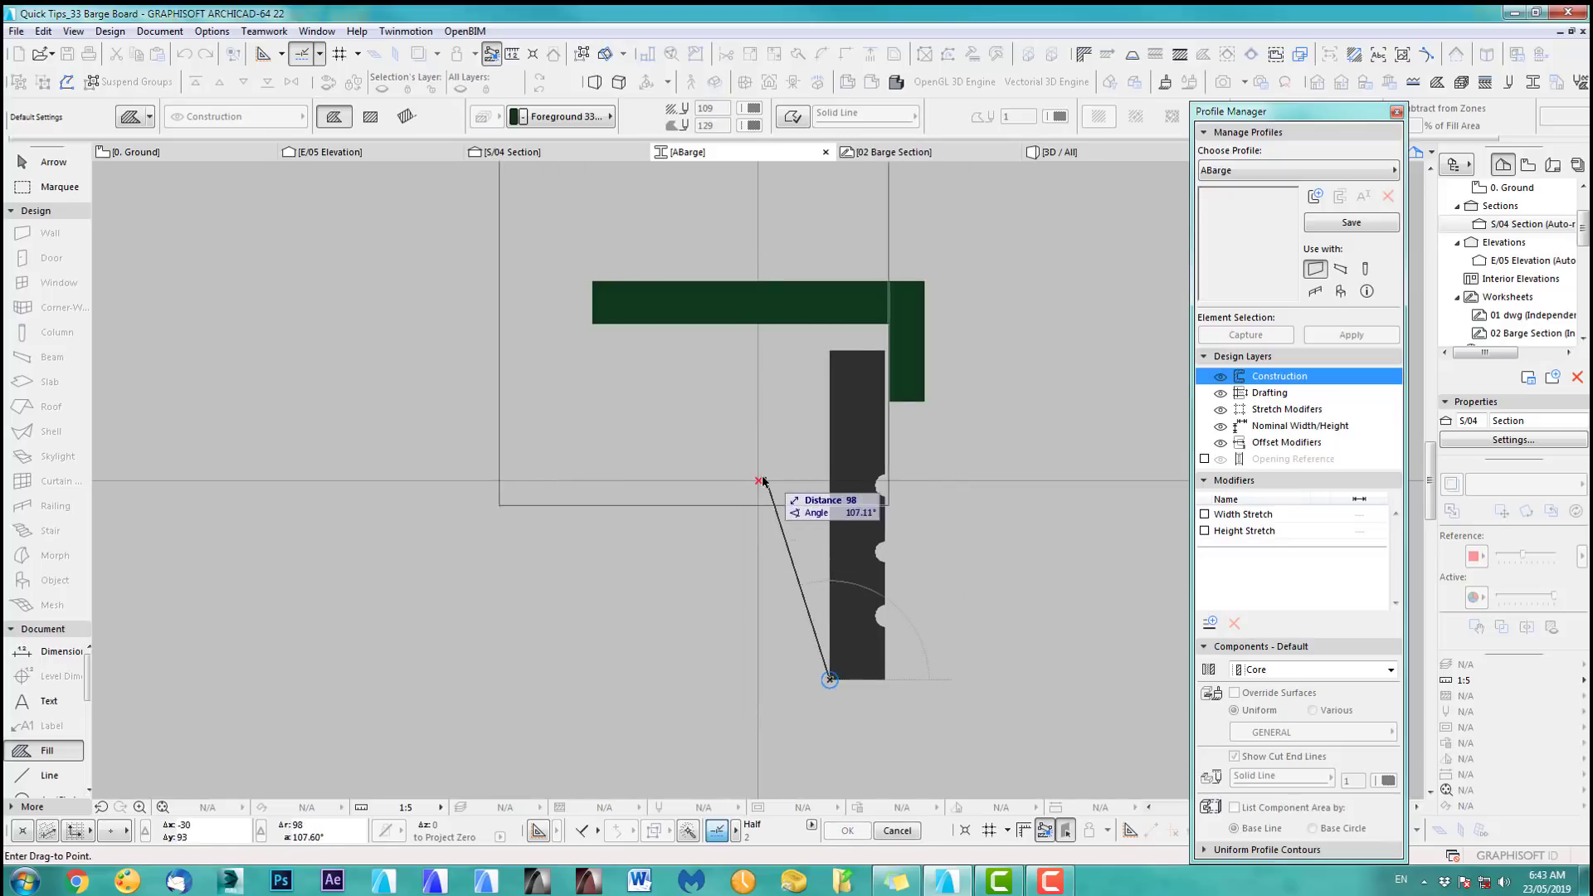
pyautogui.click(758, 480)
pyautogui.click(926, 479)
pyautogui.scroll(-3, 830, 553)
pyautogui.moveTo(830, 553); pyautogui.dragTo(760, 653, button='middle')
pyautogui.click(34, 161)
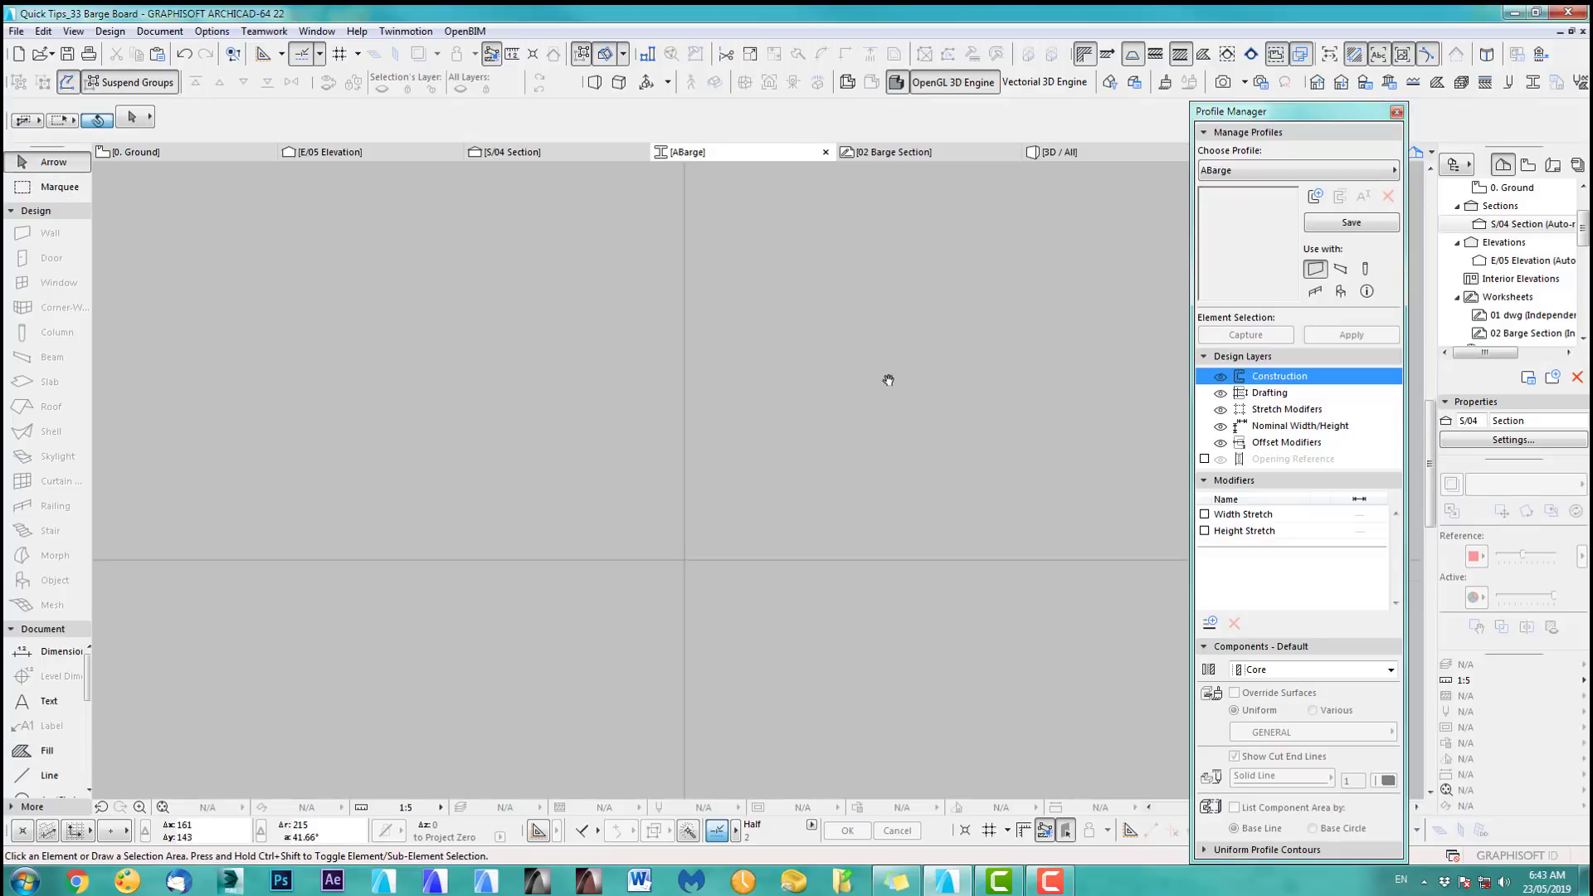
# Step: Override the L-shaped fill's surface with Paint-05 and the vertical fill's with Paint-02
pyautogui.click(722, 356)
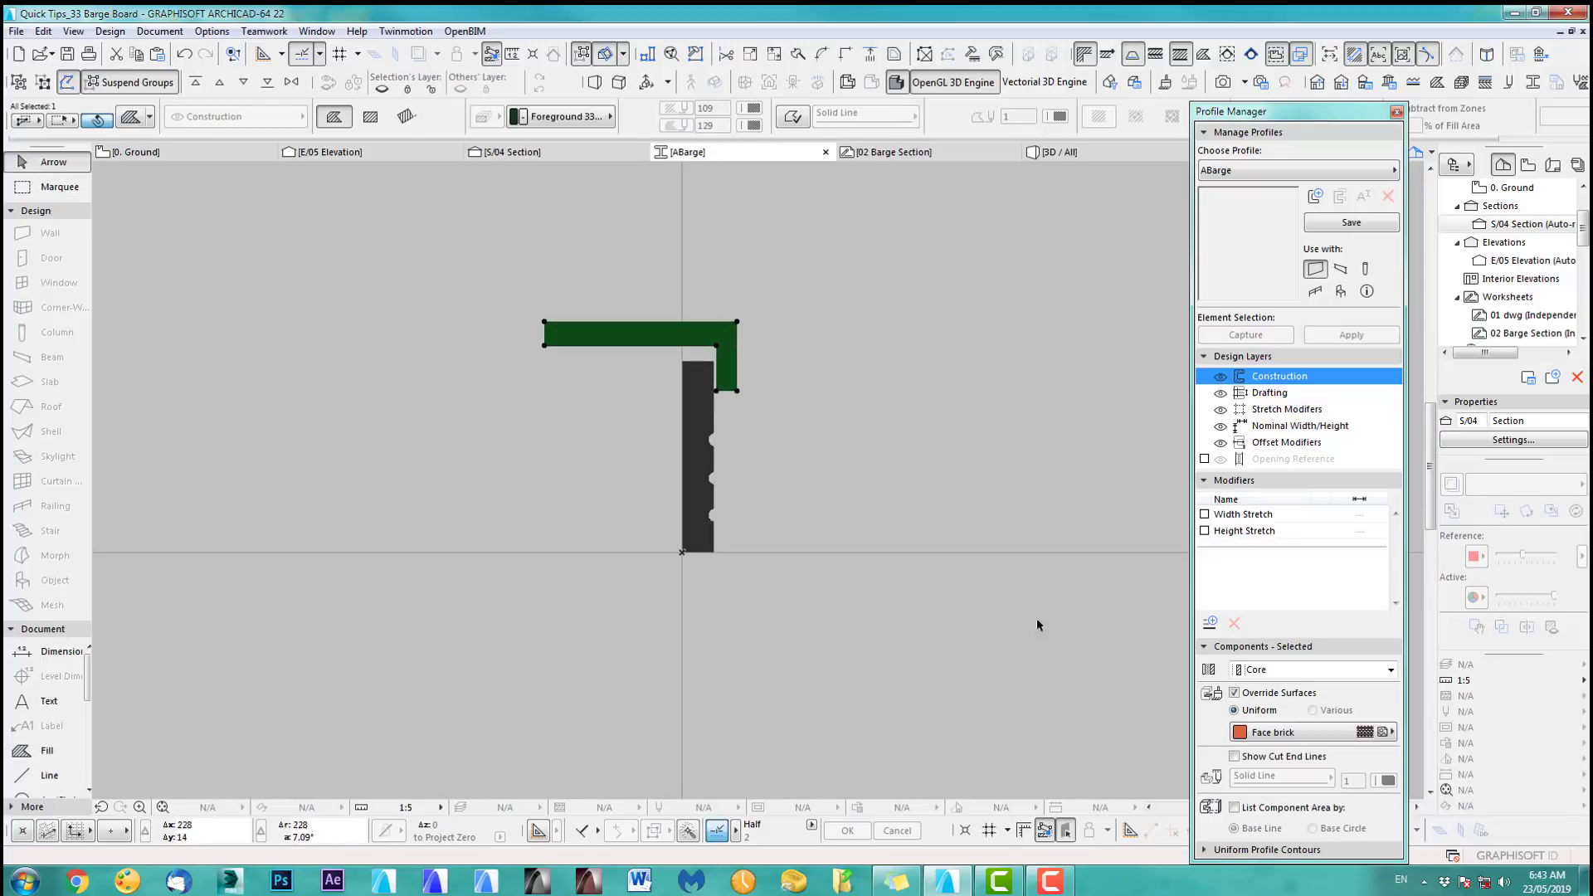
pyautogui.click(1276, 735)
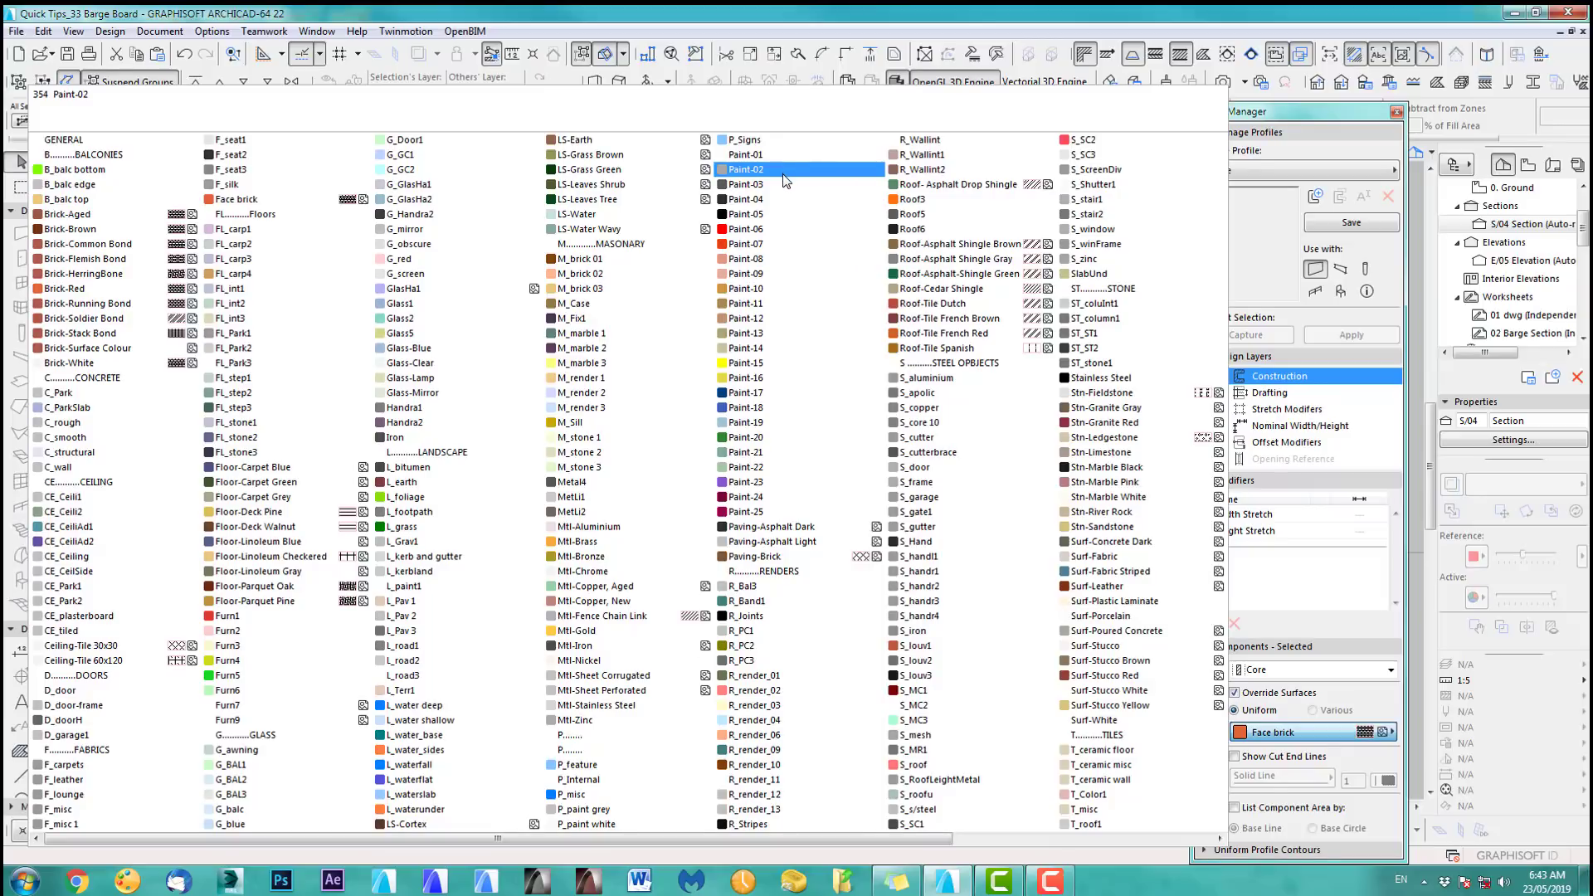
pyautogui.click(771, 215)
pyautogui.click(703, 453)
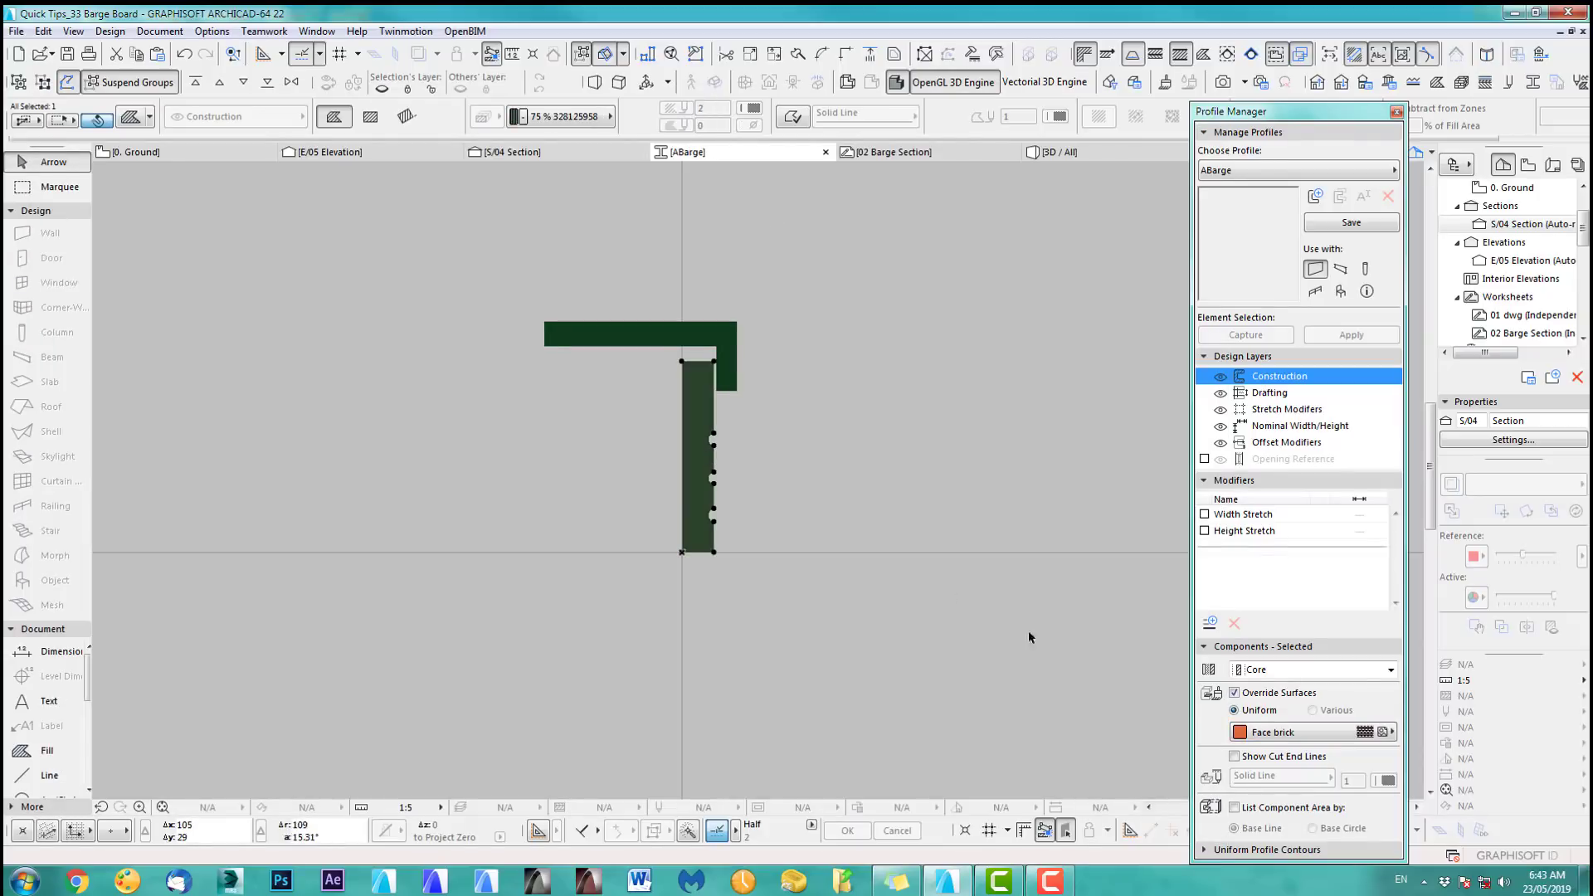
pyautogui.click(1255, 738)
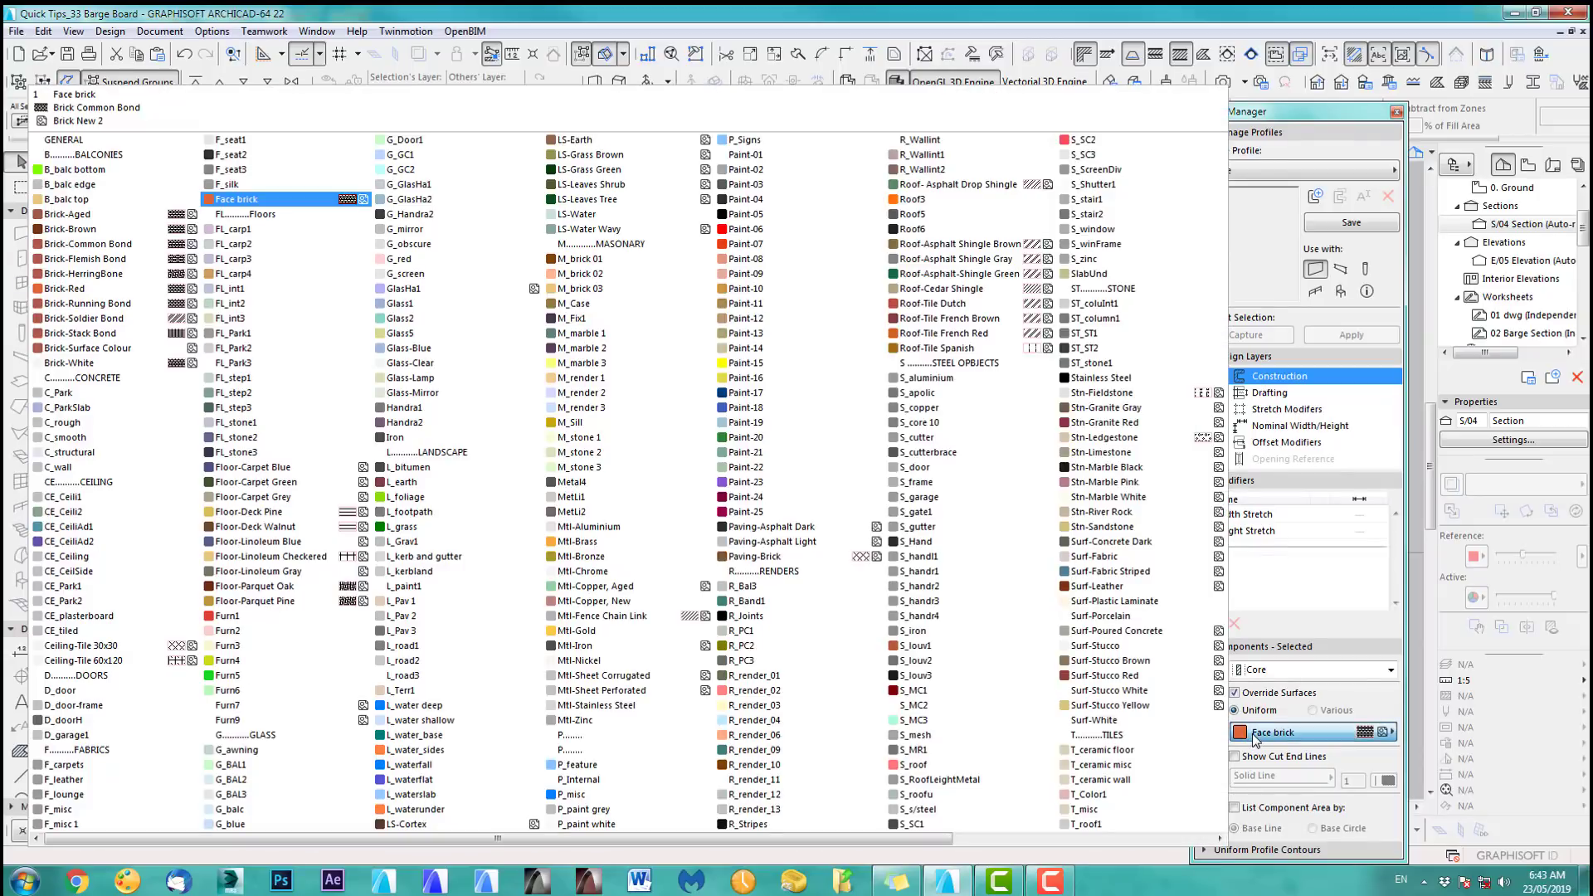
pyautogui.click(790, 168)
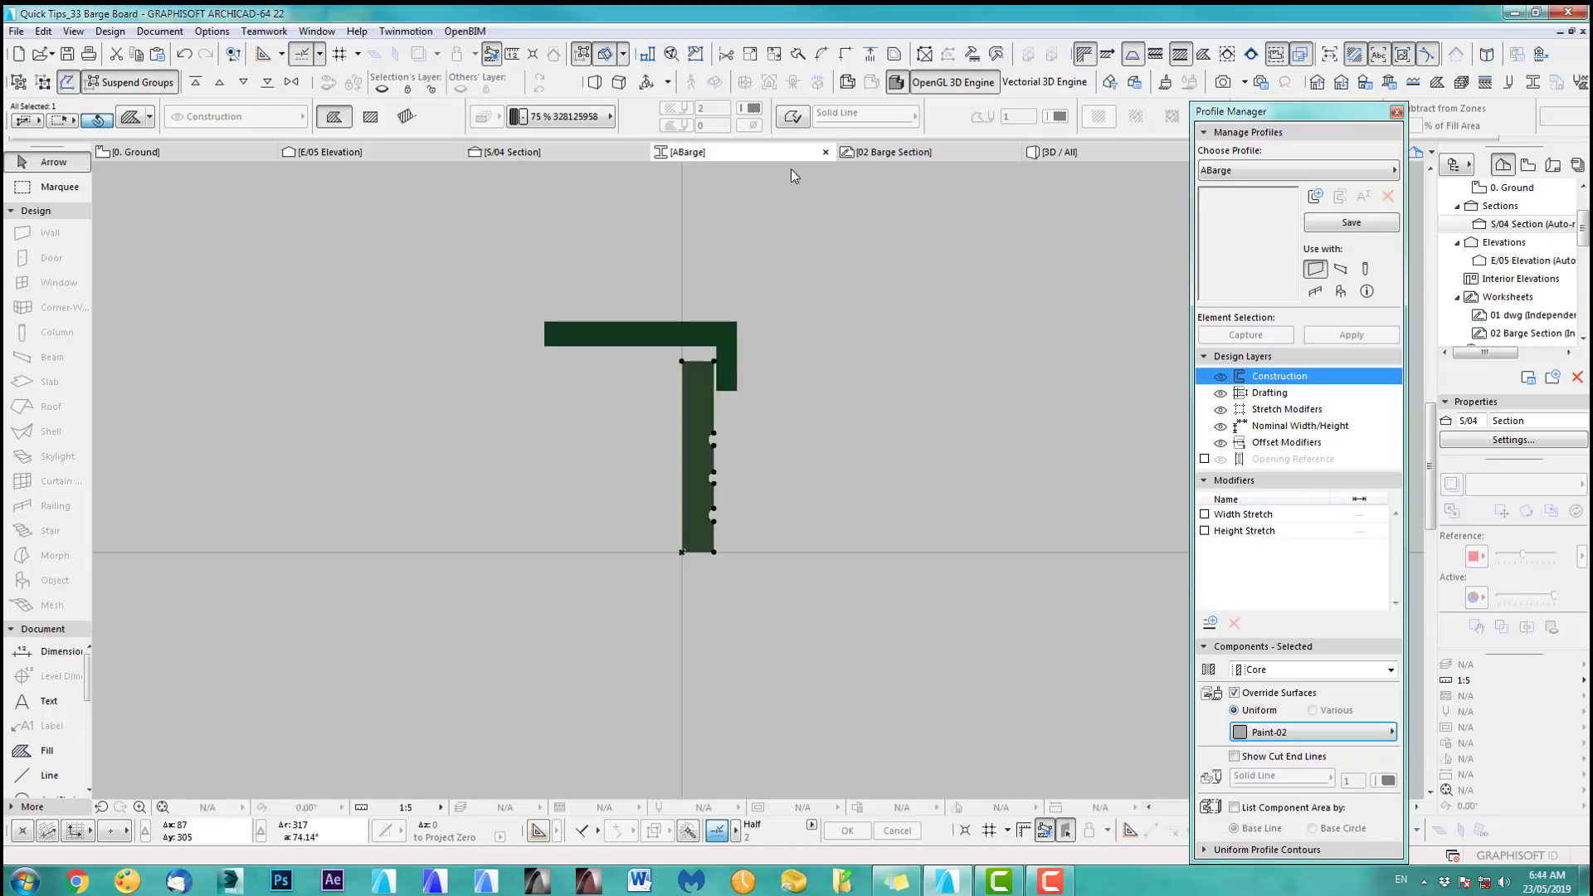
pyautogui.click(917, 404)
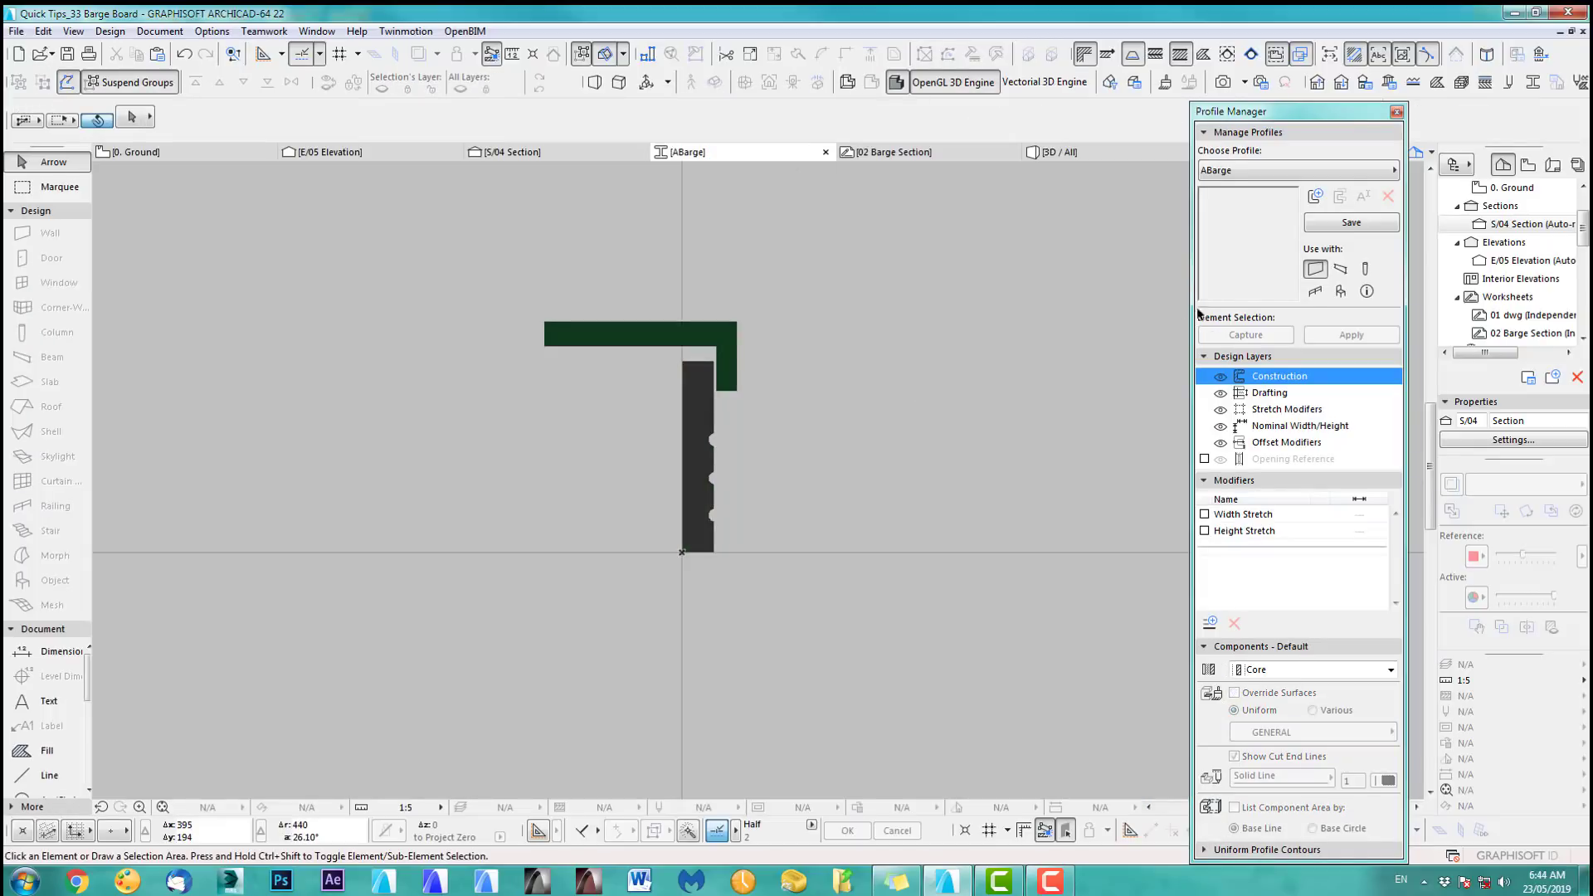
# Step: Enable ABarge for beams, save the profile, and return to the 0. Ground floor plan
pyautogui.click(1340, 273)
pyautogui.click(1353, 224)
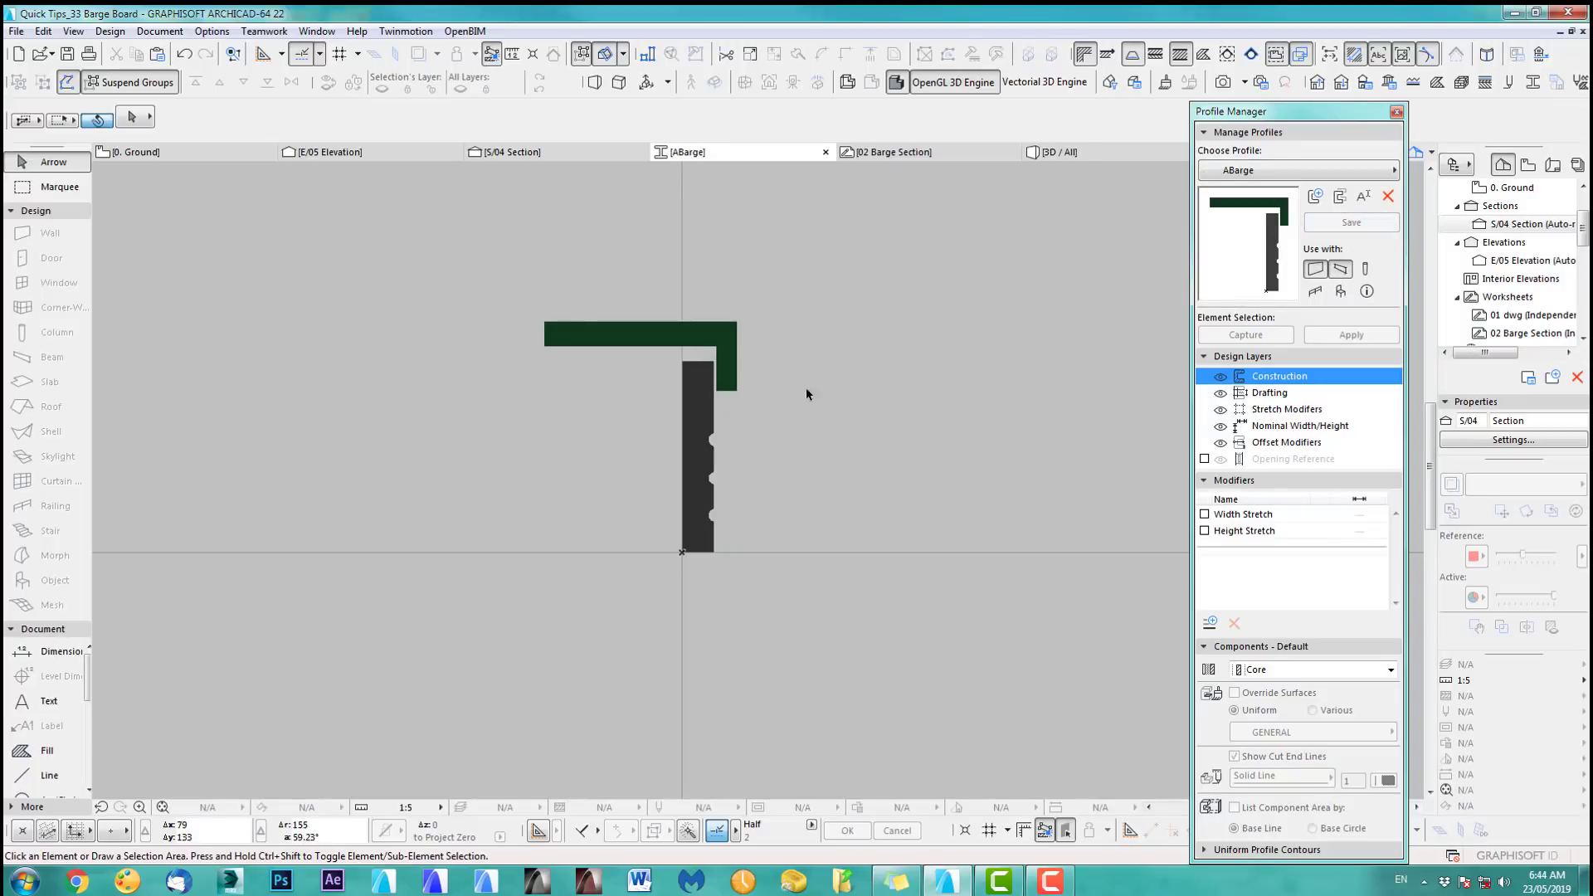
pyautogui.press('F2')
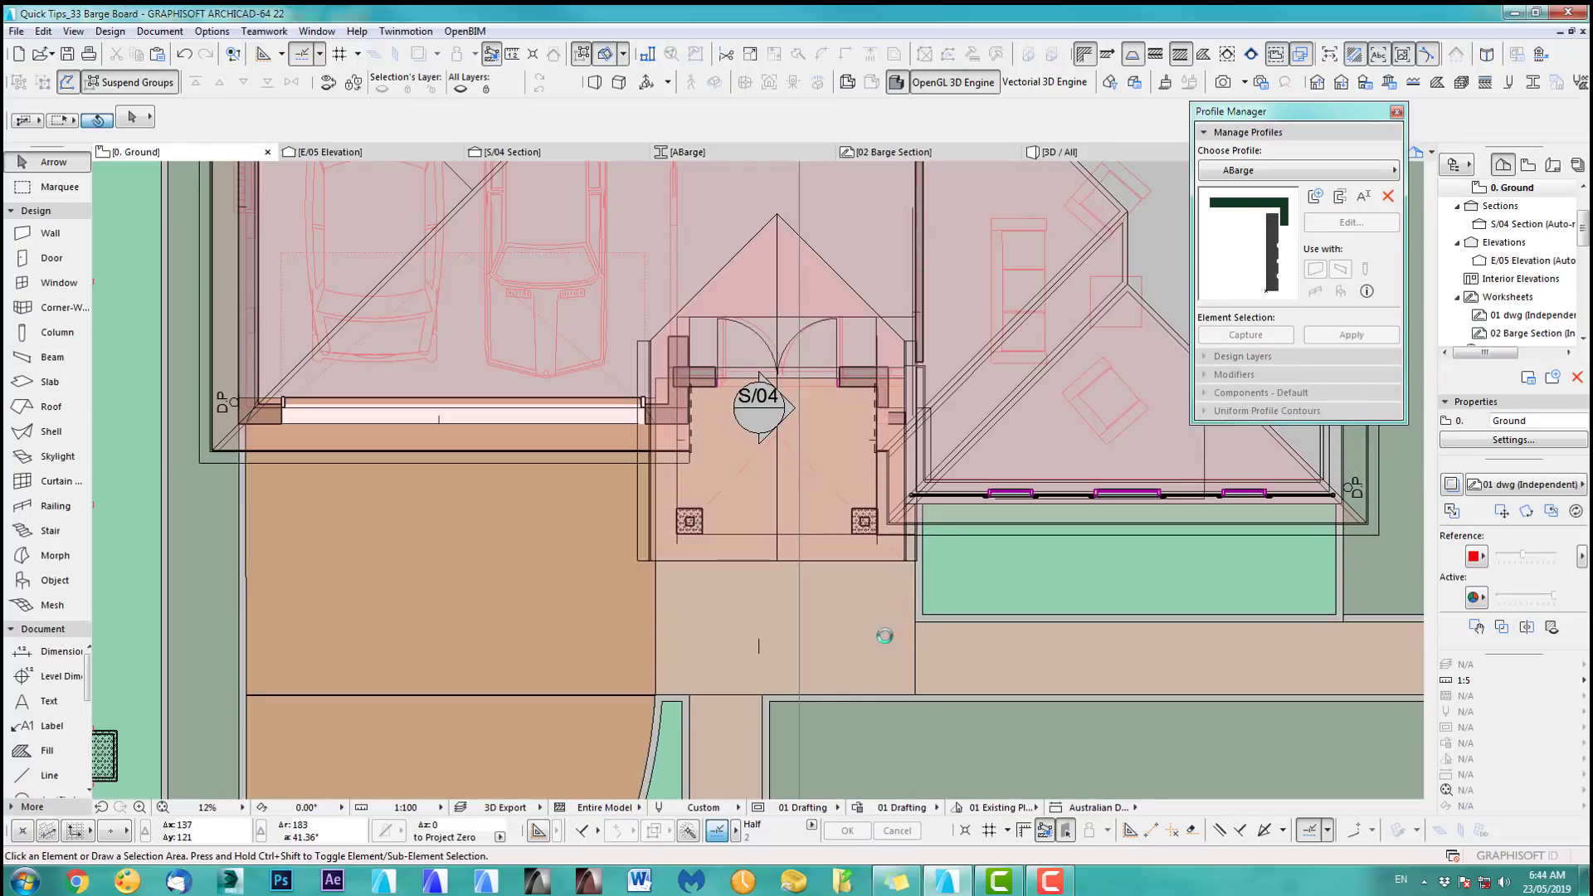
# Step: Switch to the 3D view and pan toward the white entrance gable
pyautogui.press('F3')
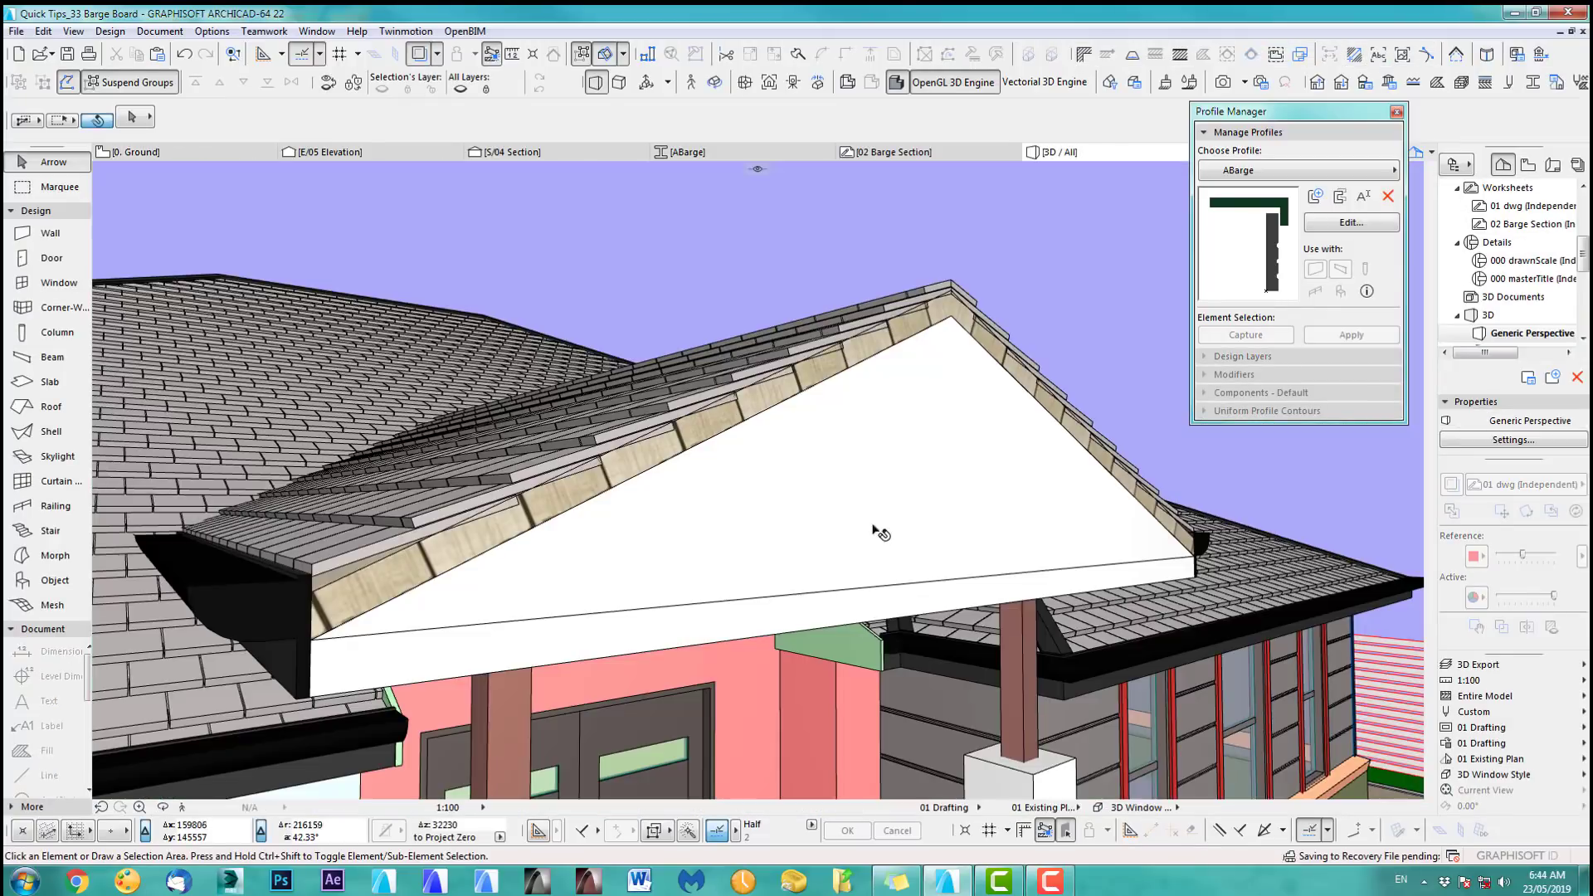
pyautogui.moveTo(472, 596); pyautogui.dragTo(546, 581, button='middle')
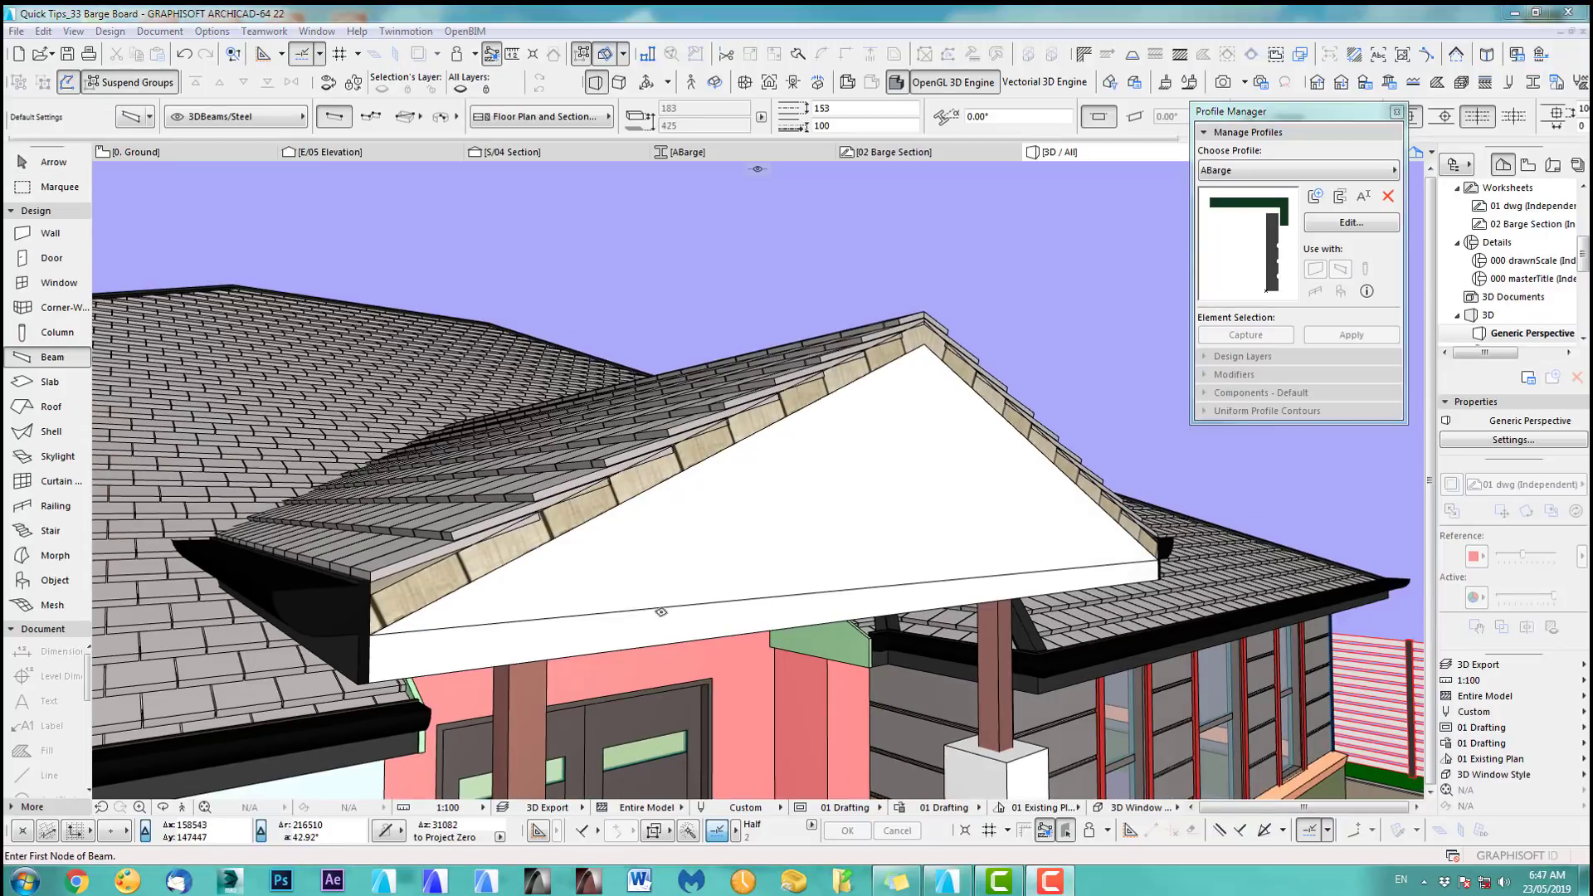
# Step: Set beam defaults to the ABarge profile, inclined at 25.00°, on 3DRoofGutter, then review end surfaces
pyautogui.doubleClick(48, 359)
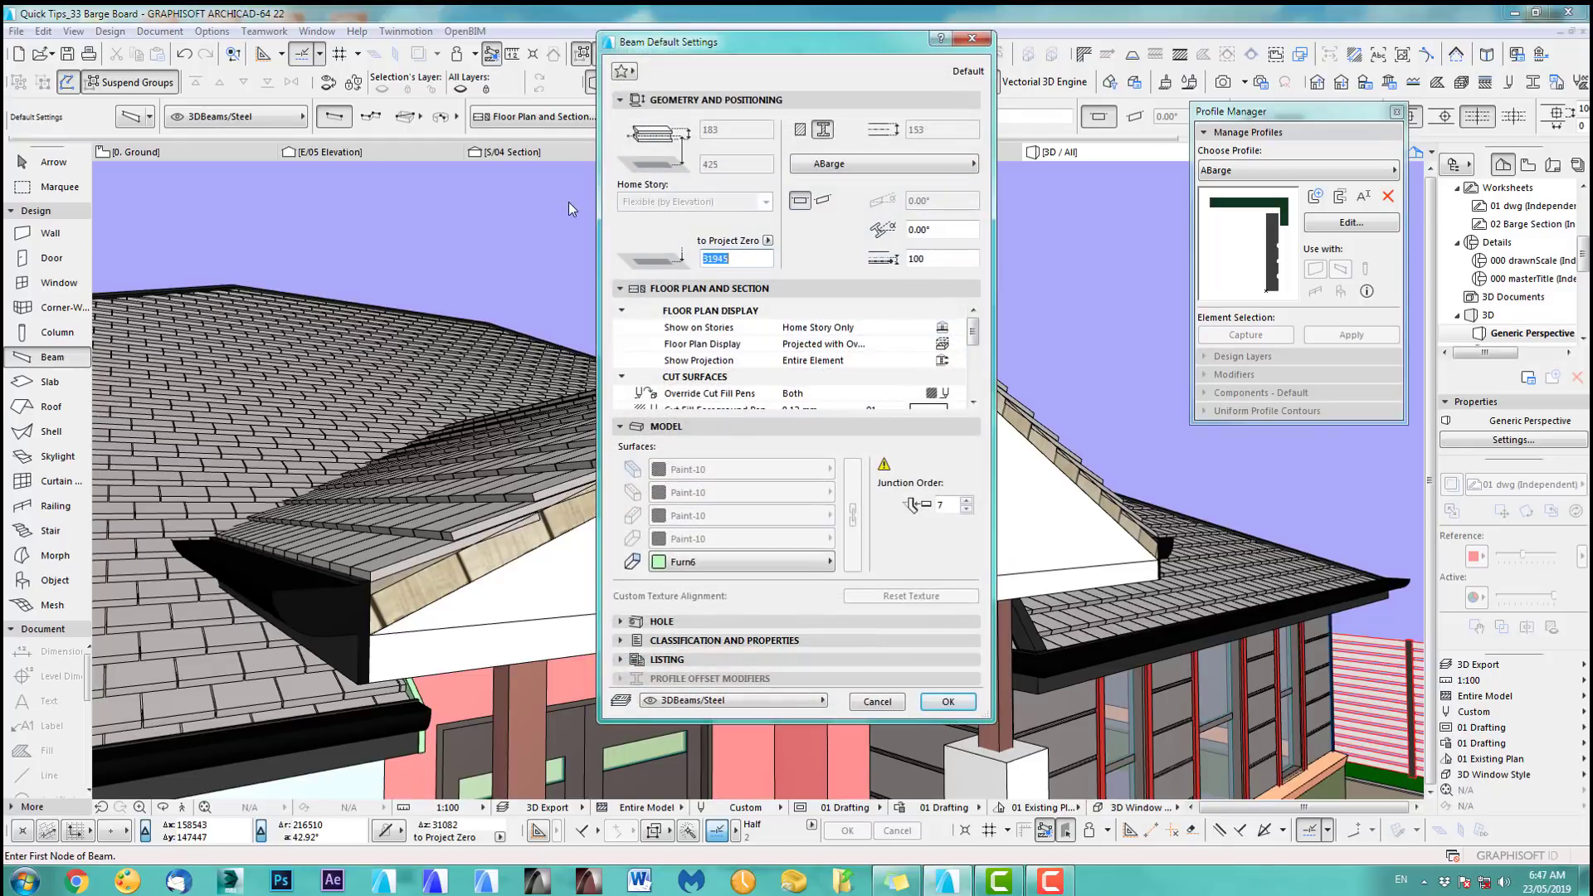
pyautogui.click(855, 166)
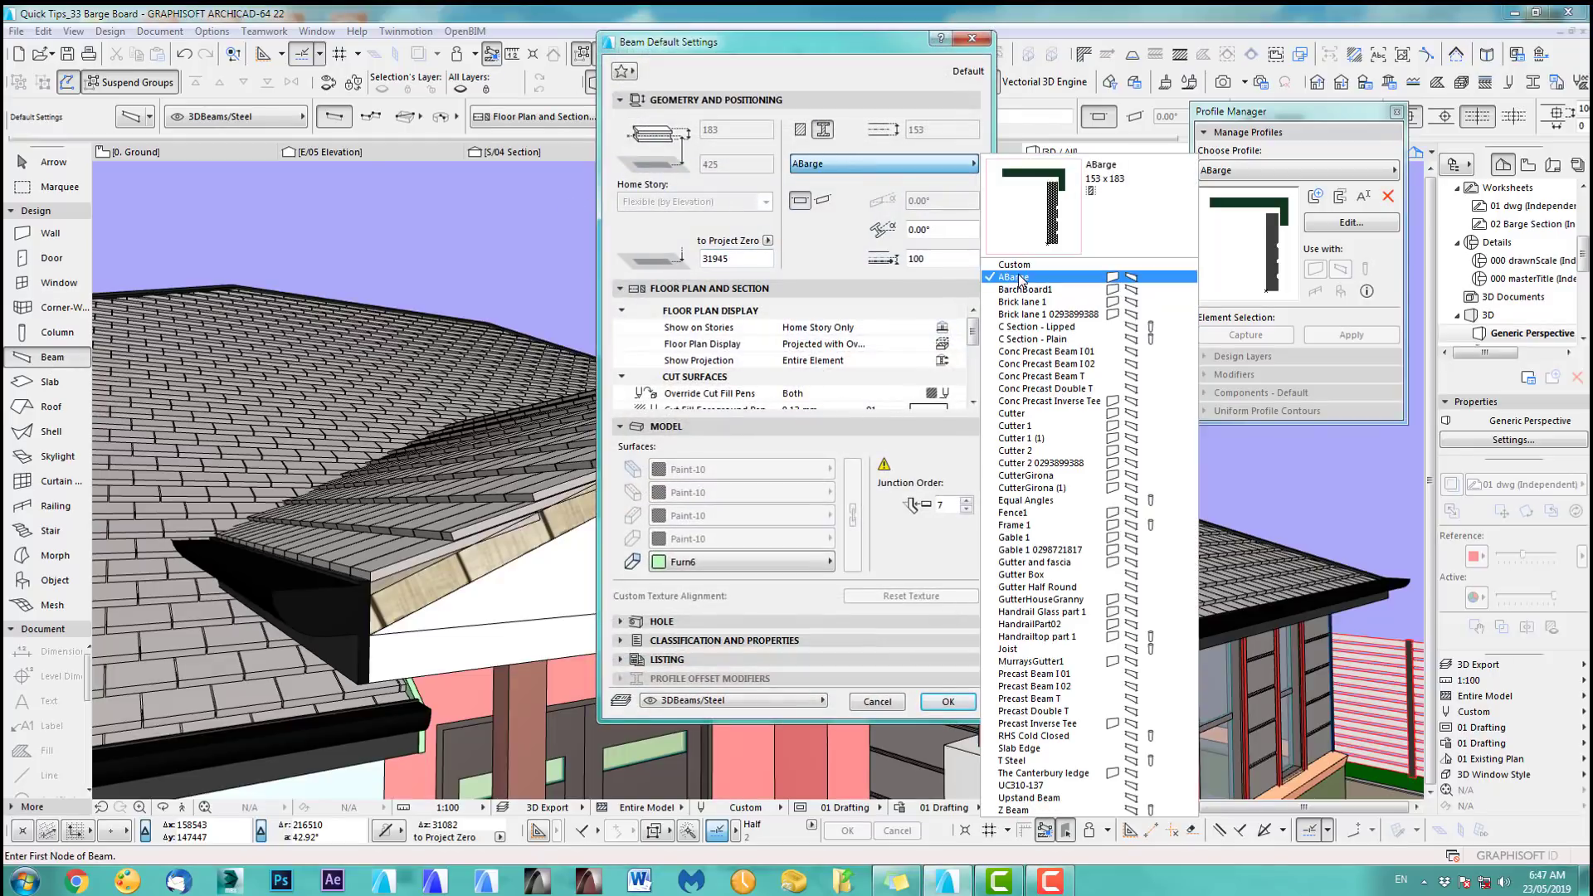
pyautogui.click(1010, 277)
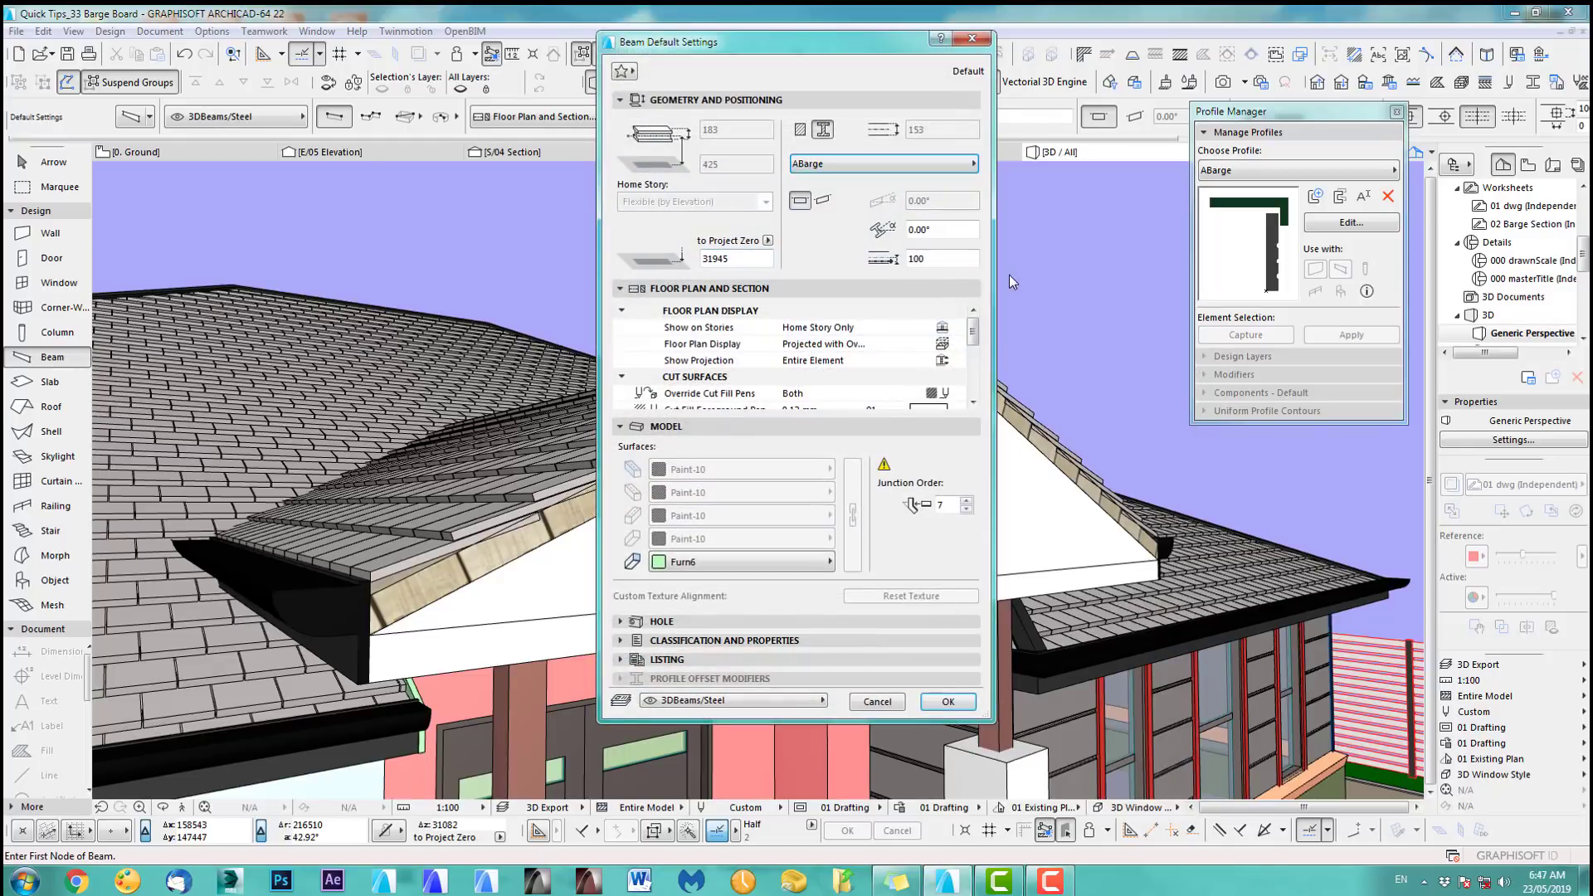
pyautogui.click(824, 201)
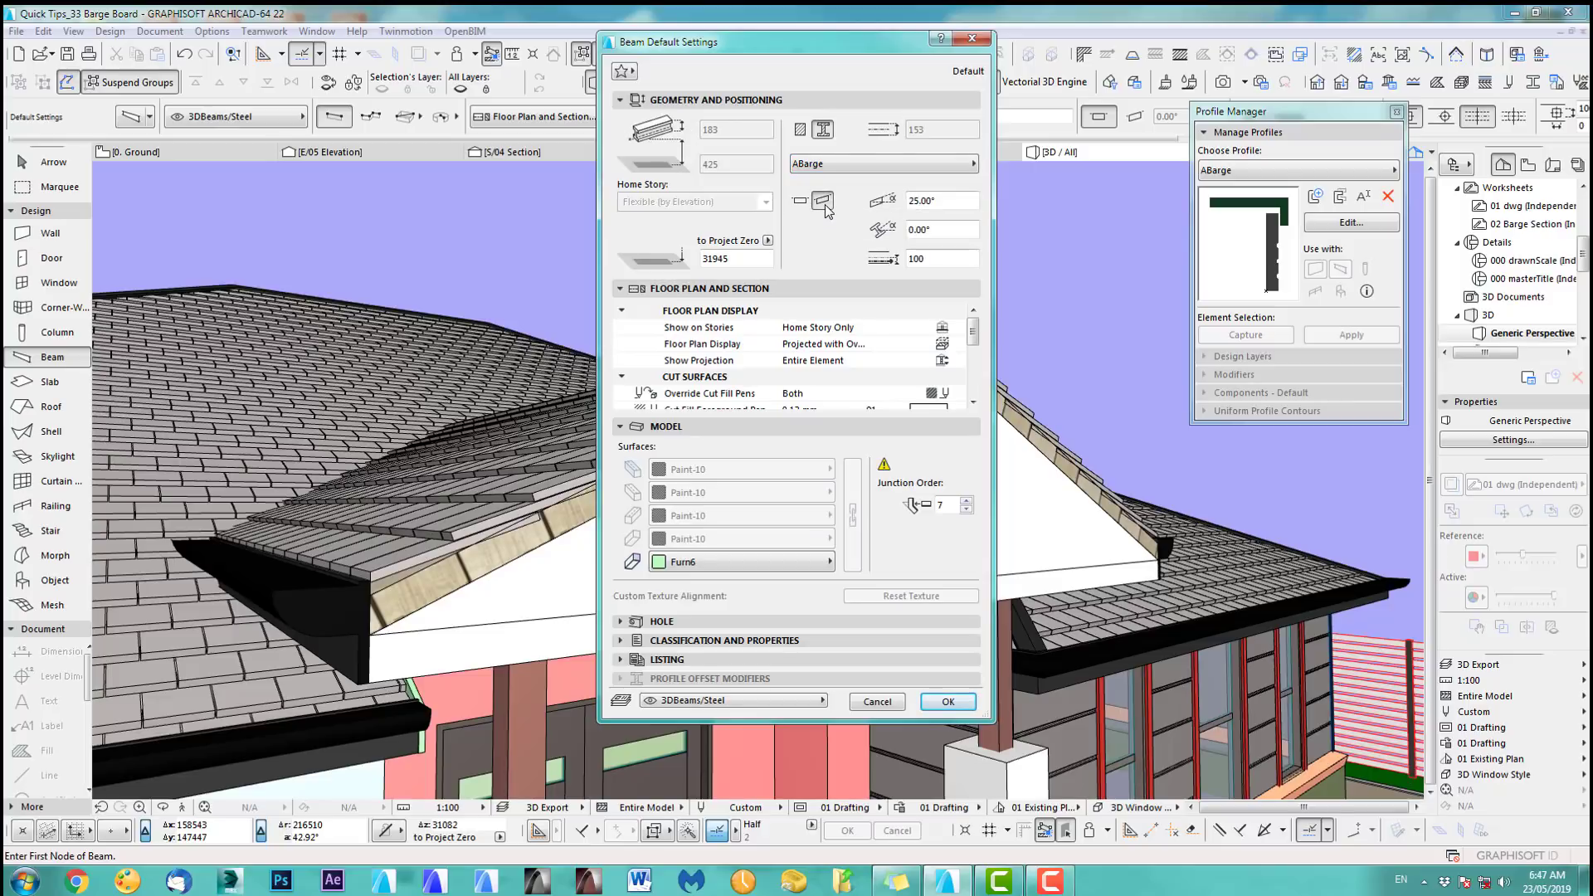
pyautogui.click(752, 701)
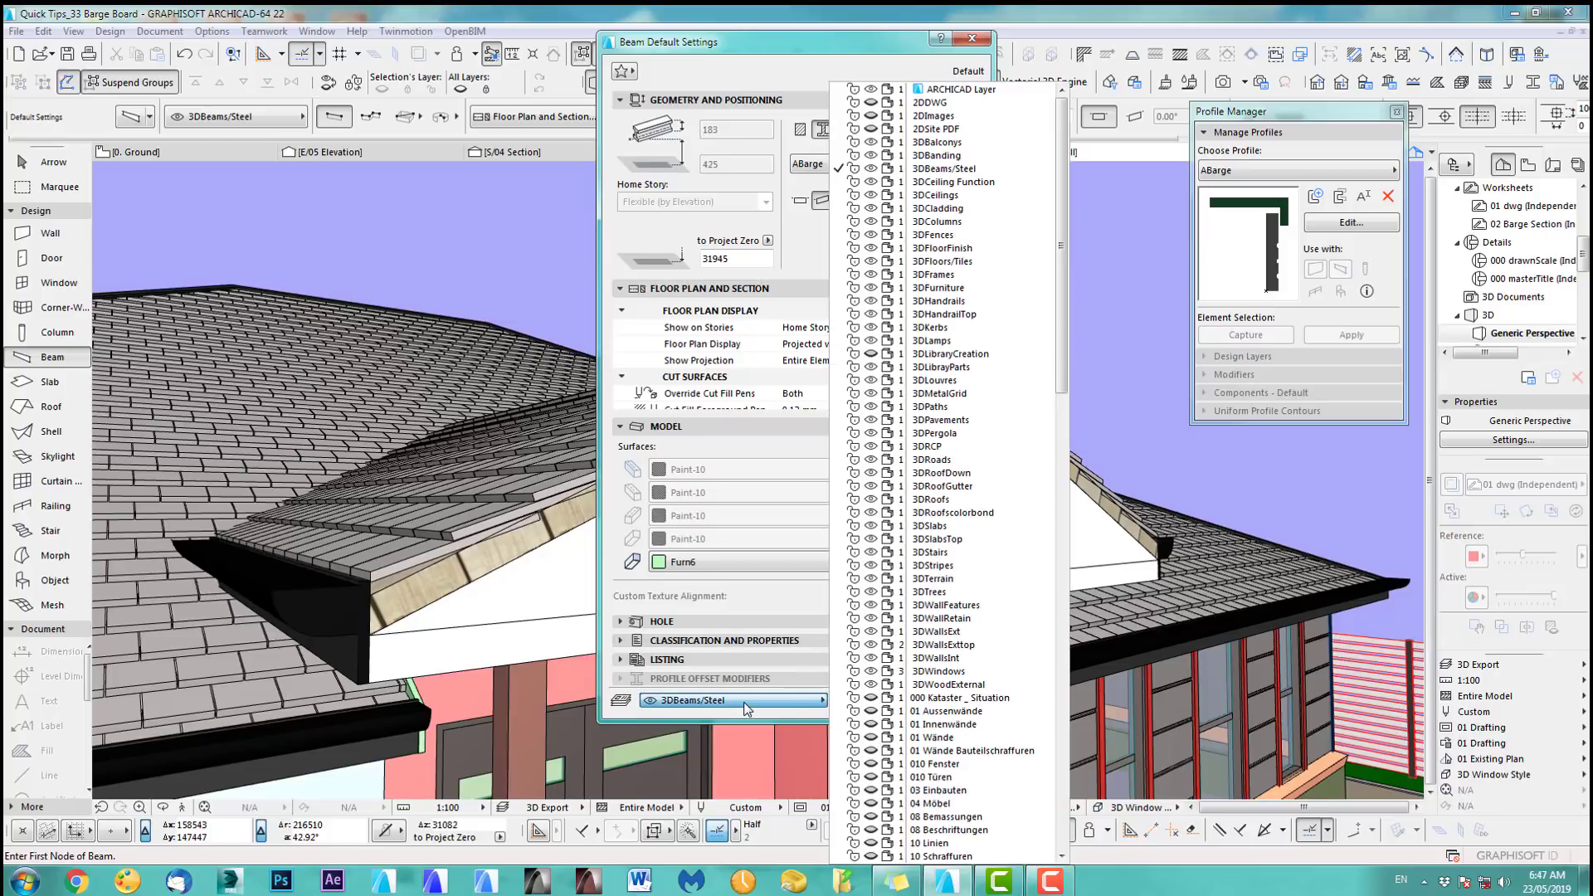
pyautogui.click(946, 486)
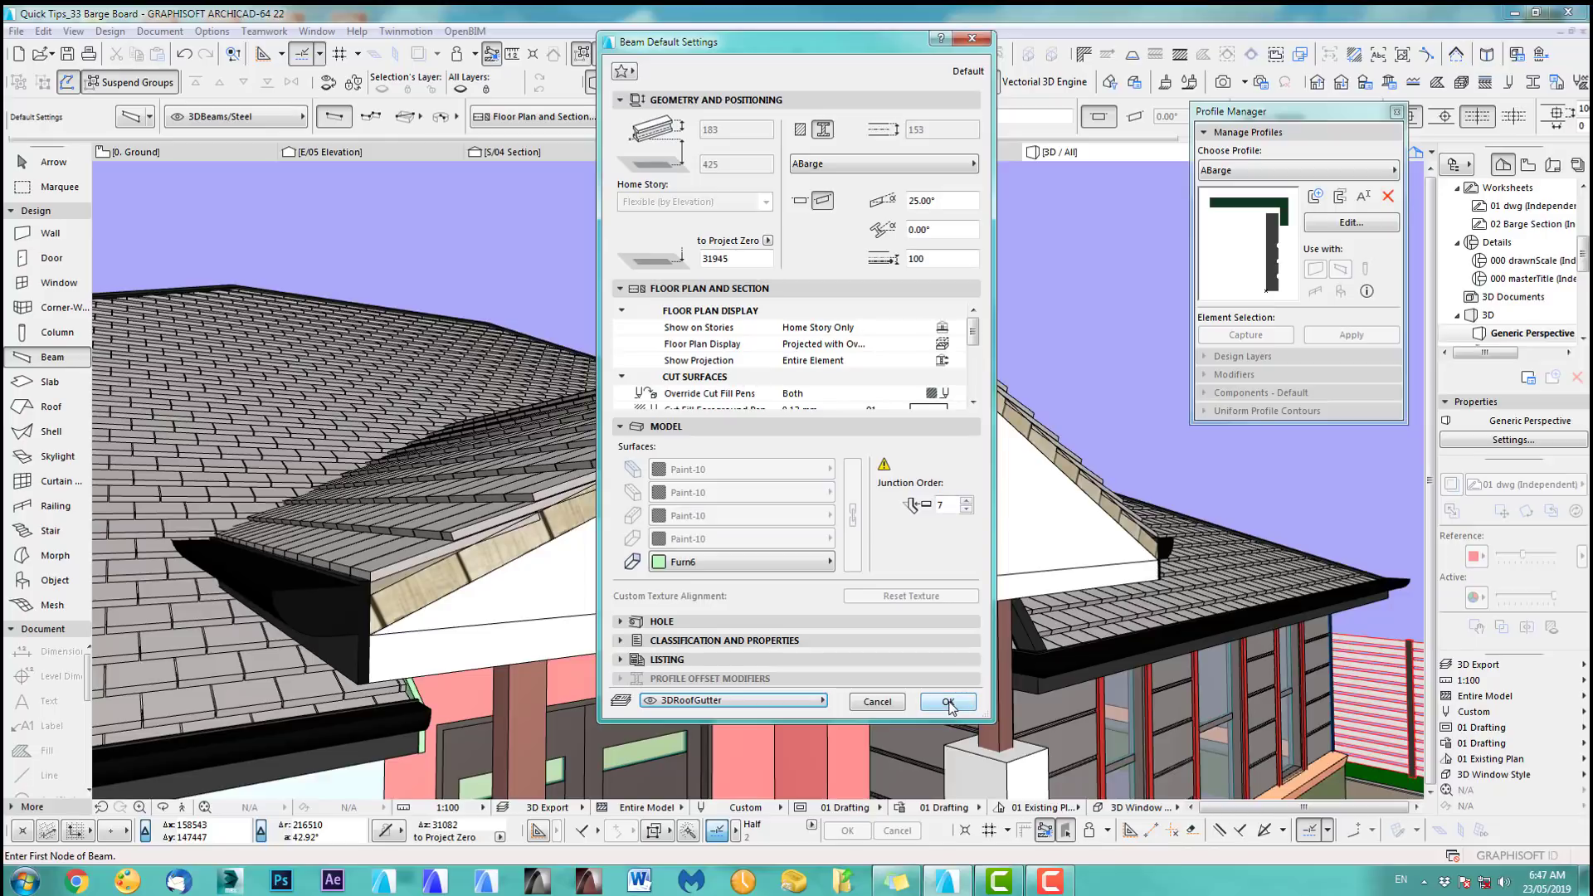
pyautogui.click(697, 561)
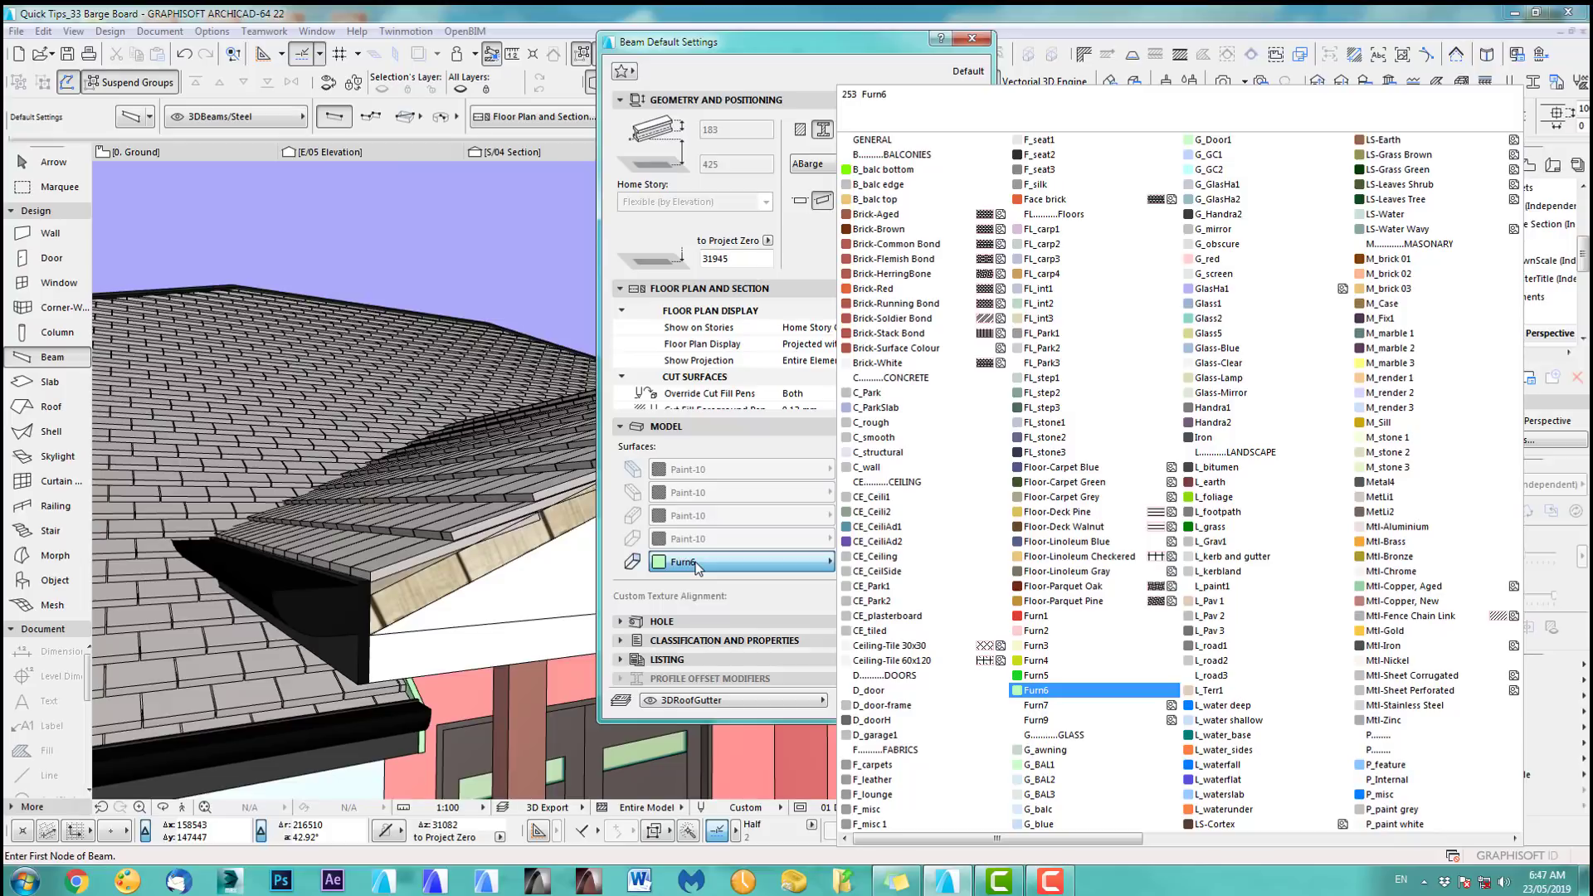
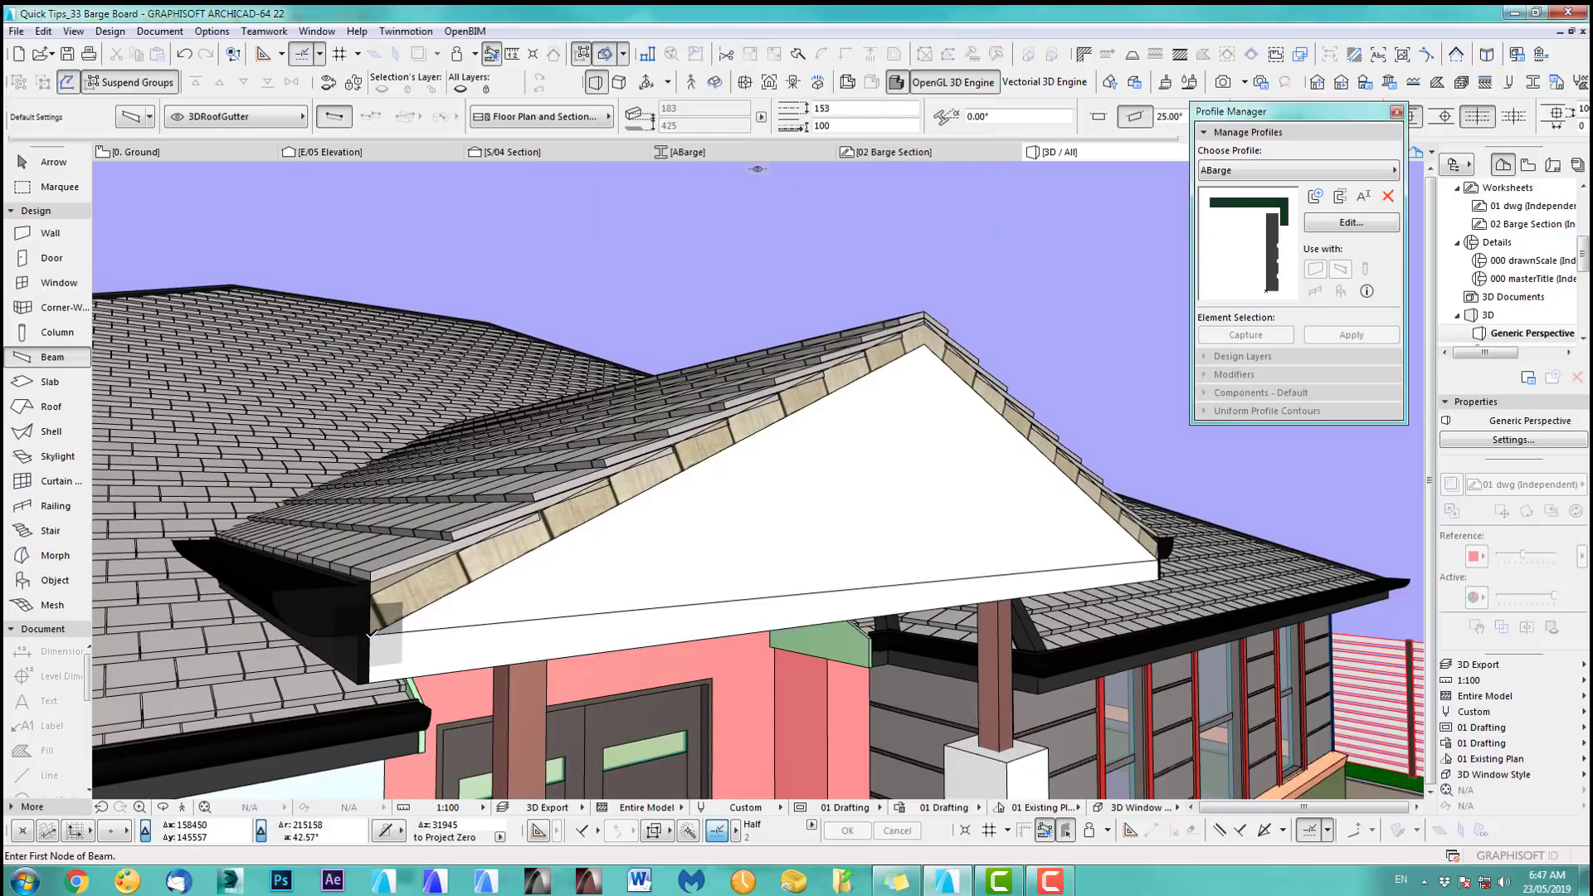
# Step: Draw the ABarge beam along the gable's left edge from the eave corner to the ridge
pyautogui.click(370, 635)
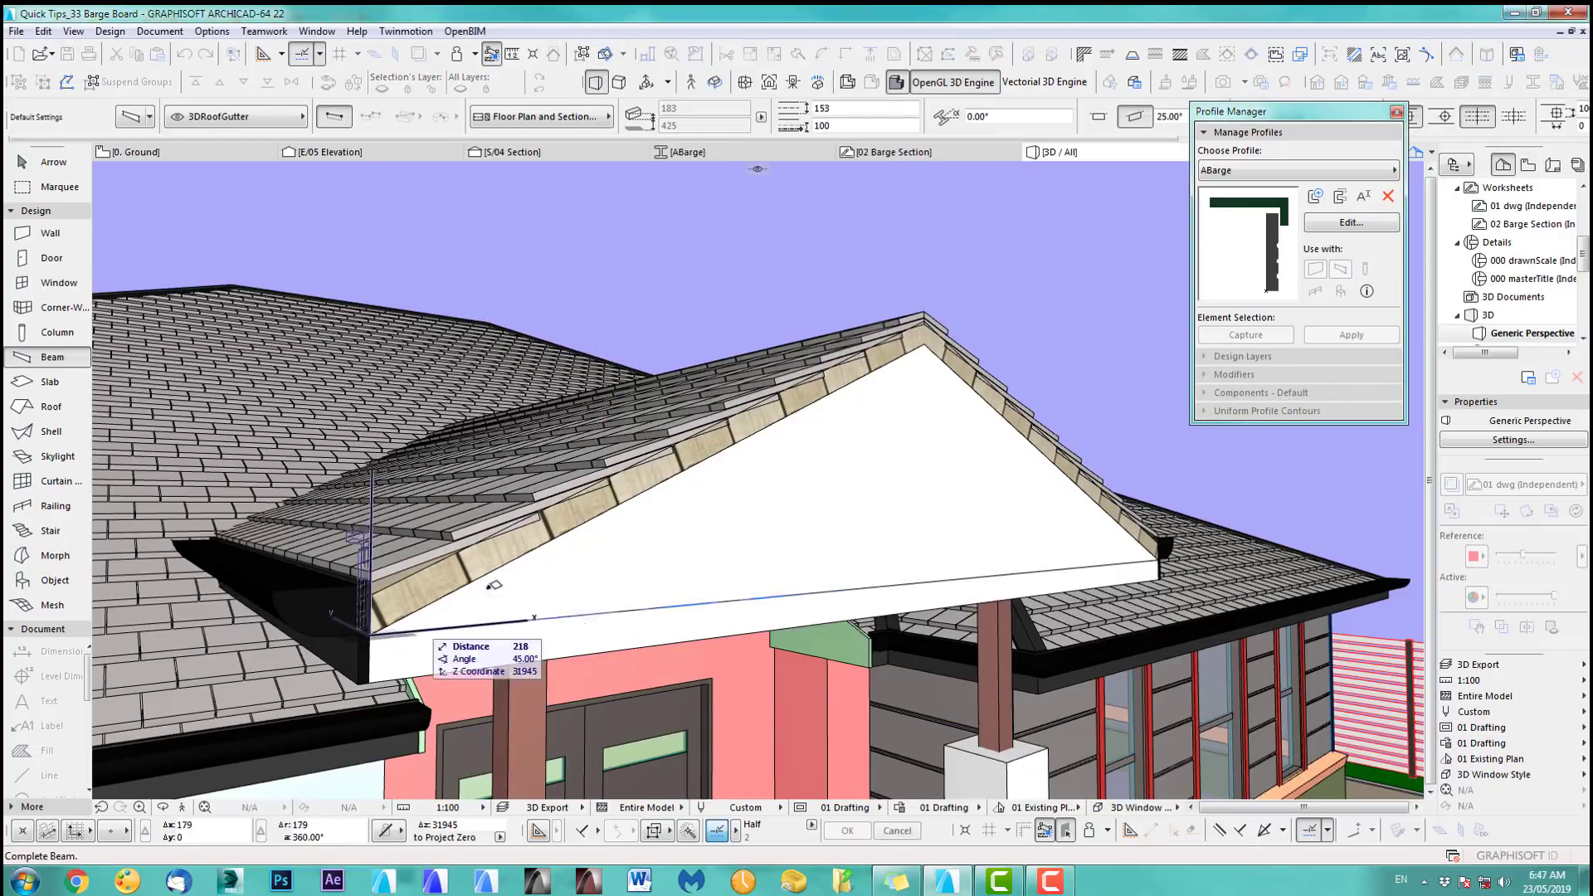
pyautogui.click(930, 341)
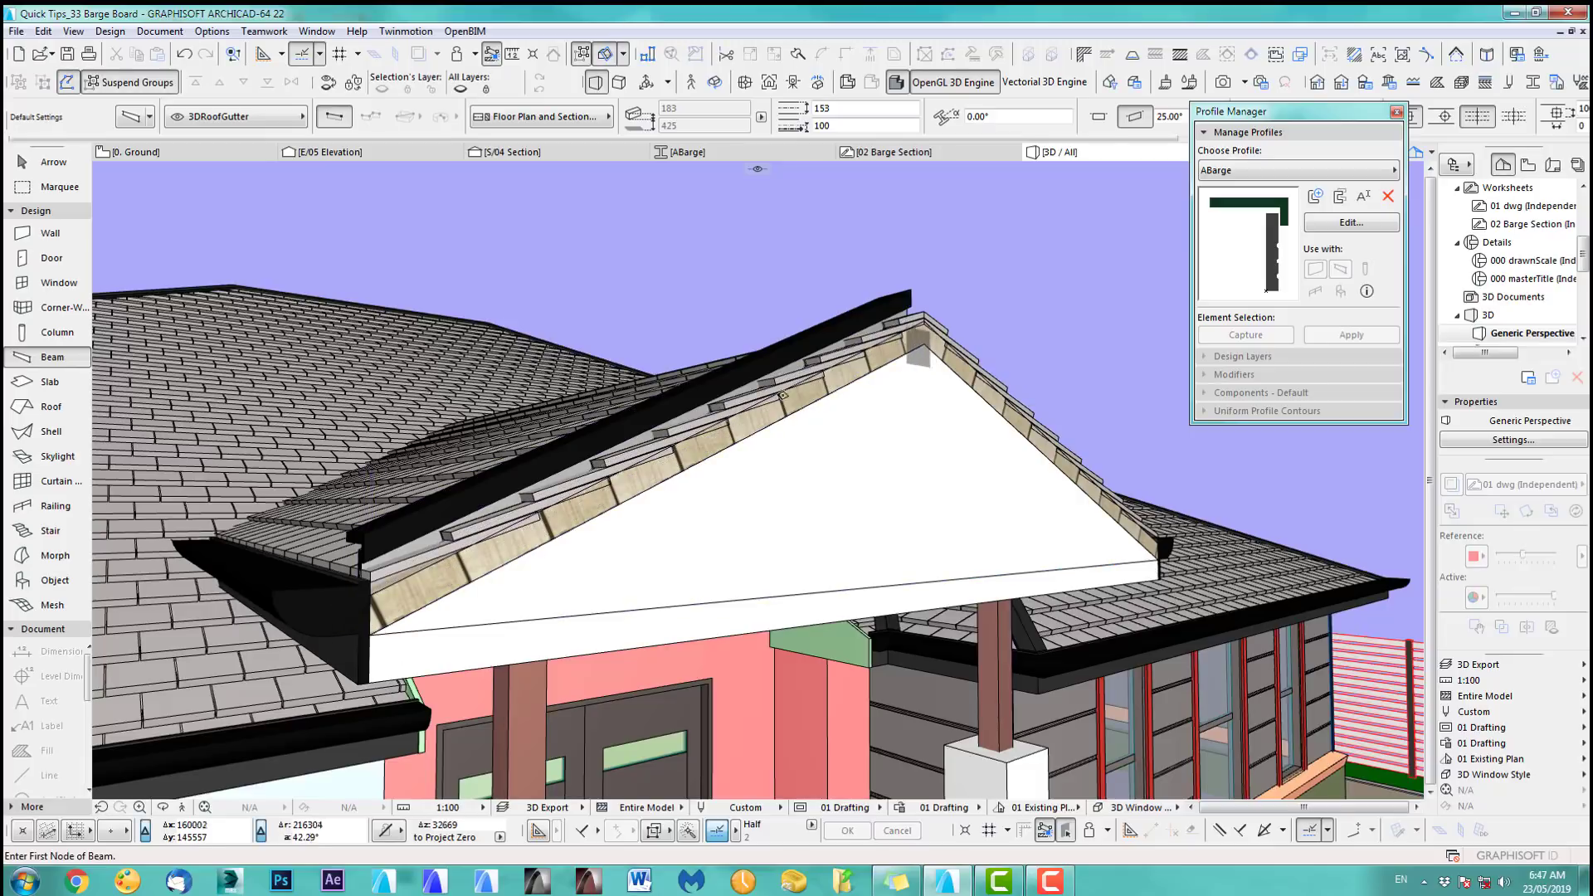
pyautogui.keyDown('shift'); pyautogui.moveTo(473, 535); pyautogui.dragTo(751, 523, button='middle'); pyautogui.keyUp('shift')
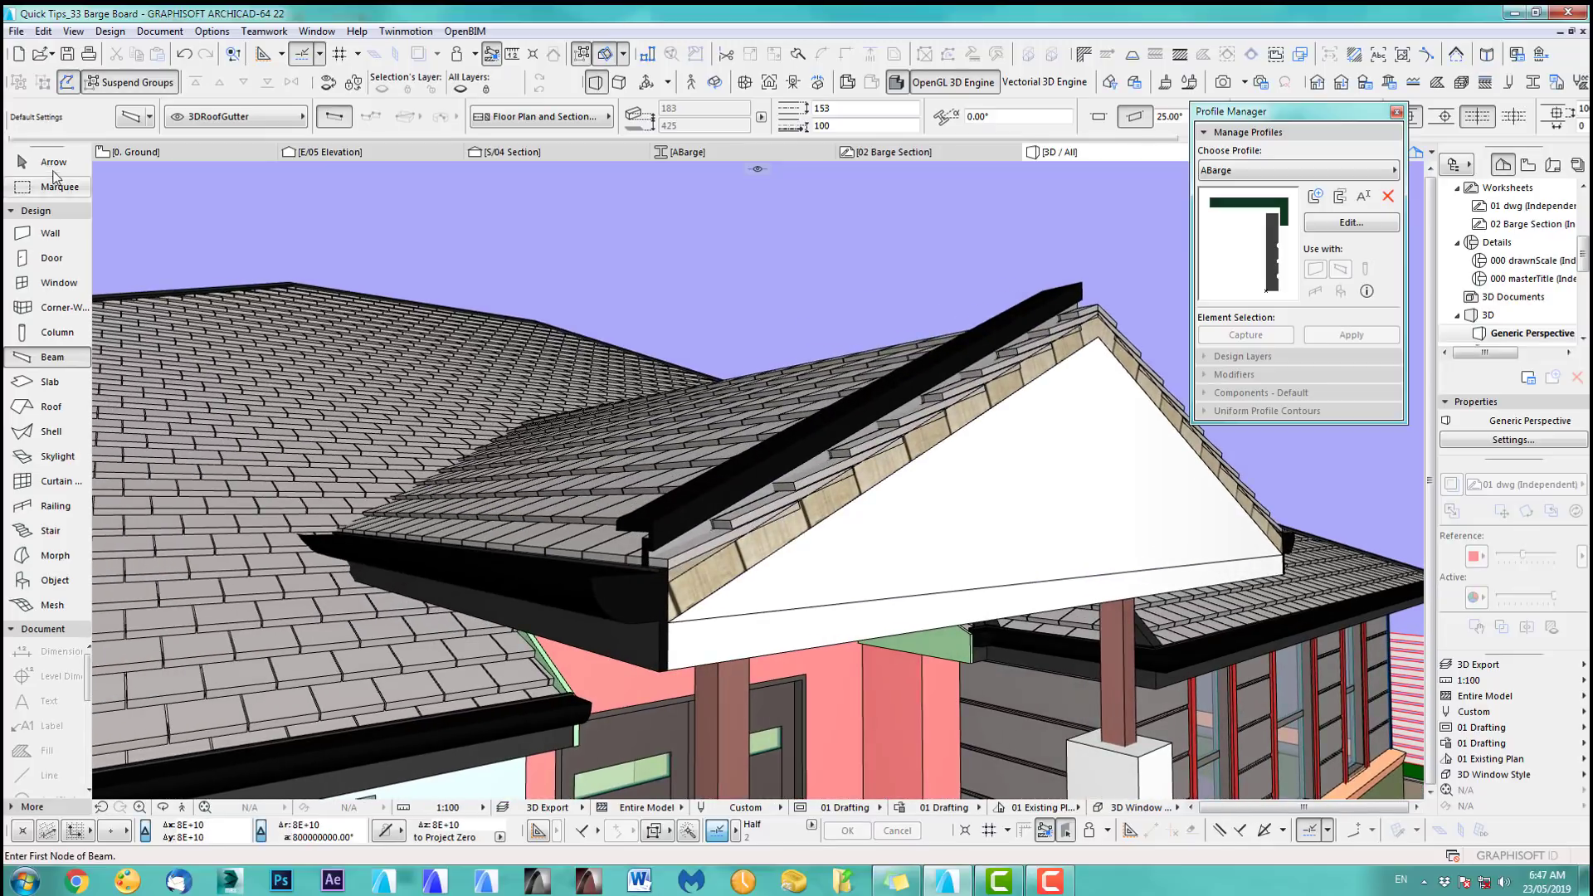
# Step: Set the new barge board's Info Box offset to 0 so it sits flush on the gable edge
pyautogui.click(55, 167)
pyautogui.click(976, 346)
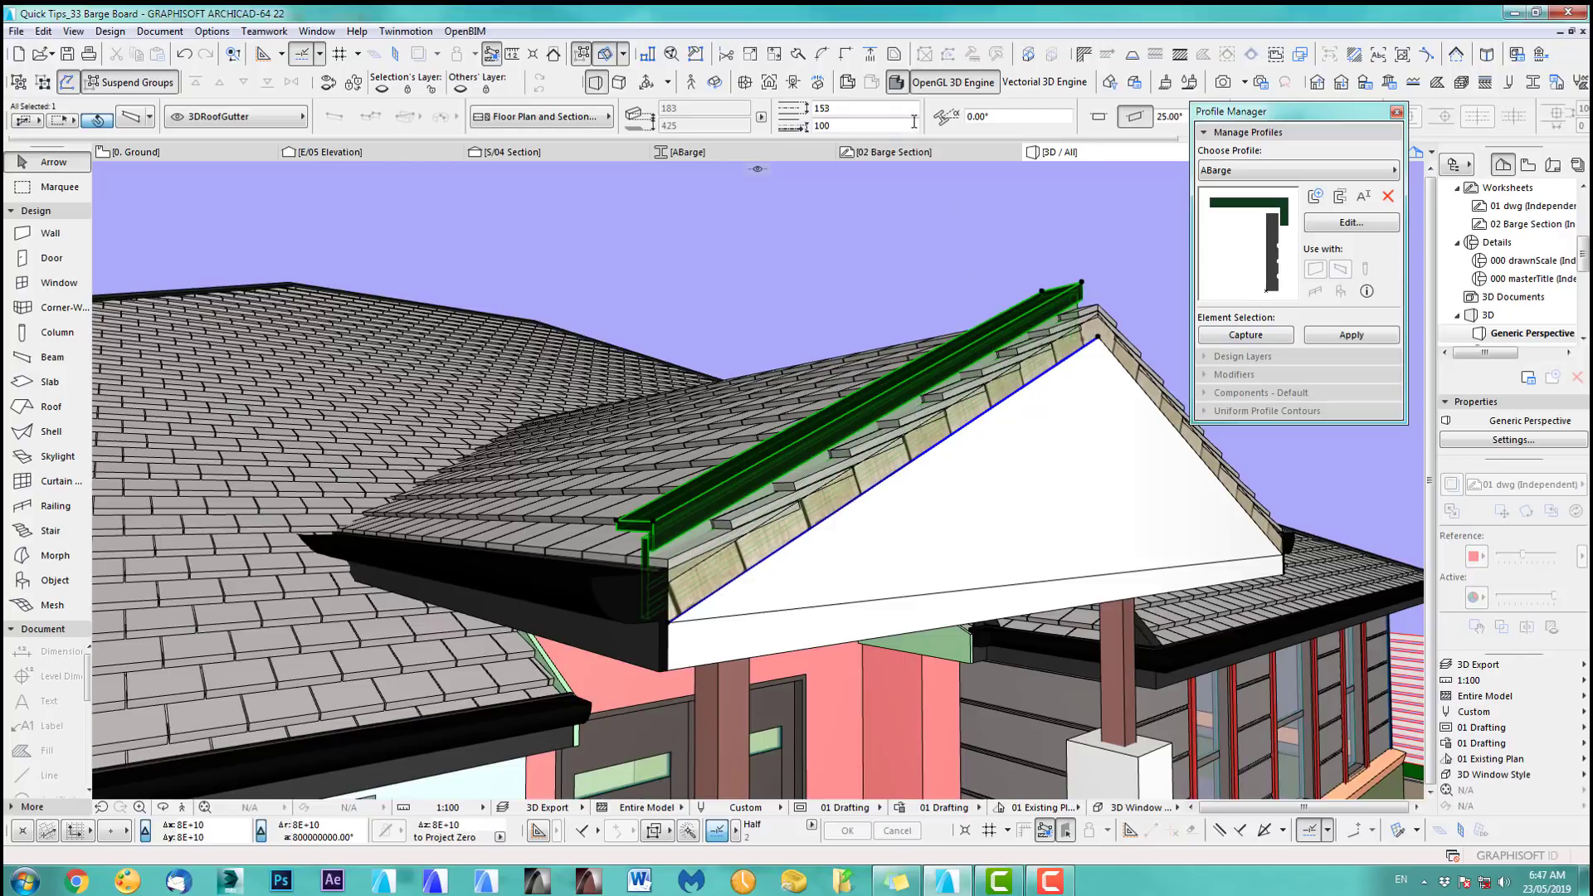
pyautogui.click(858, 126)
pyautogui.click(856, 107)
pyautogui.moveTo(785, 575); pyautogui.dragTo(993, 655, button='middle')
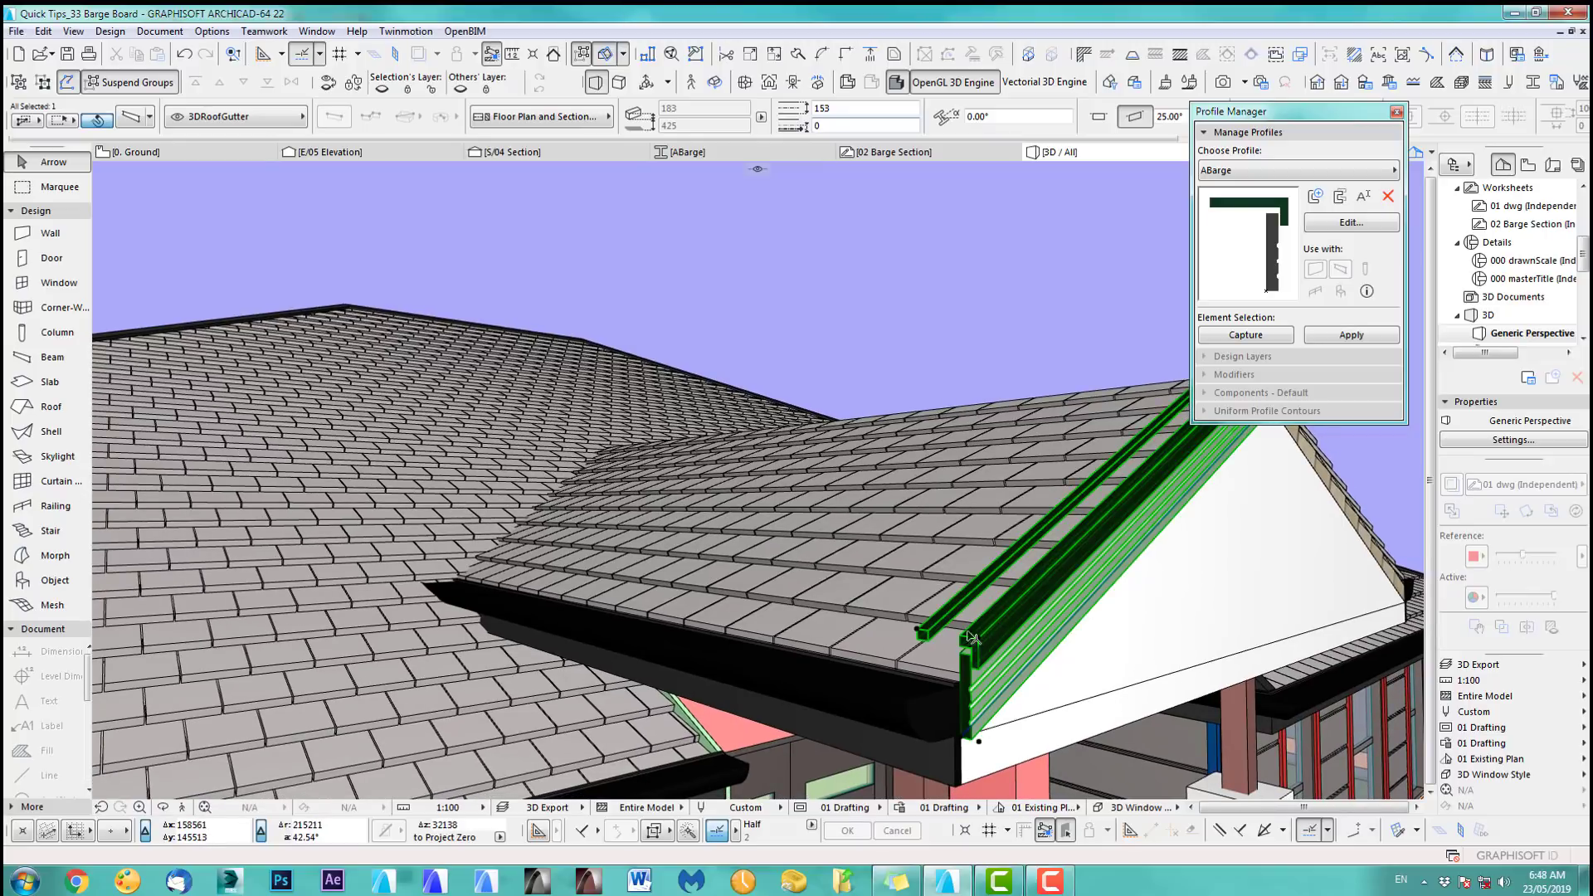
pyautogui.moveTo(969, 633); pyautogui.dragTo(658, 593, button='middle')
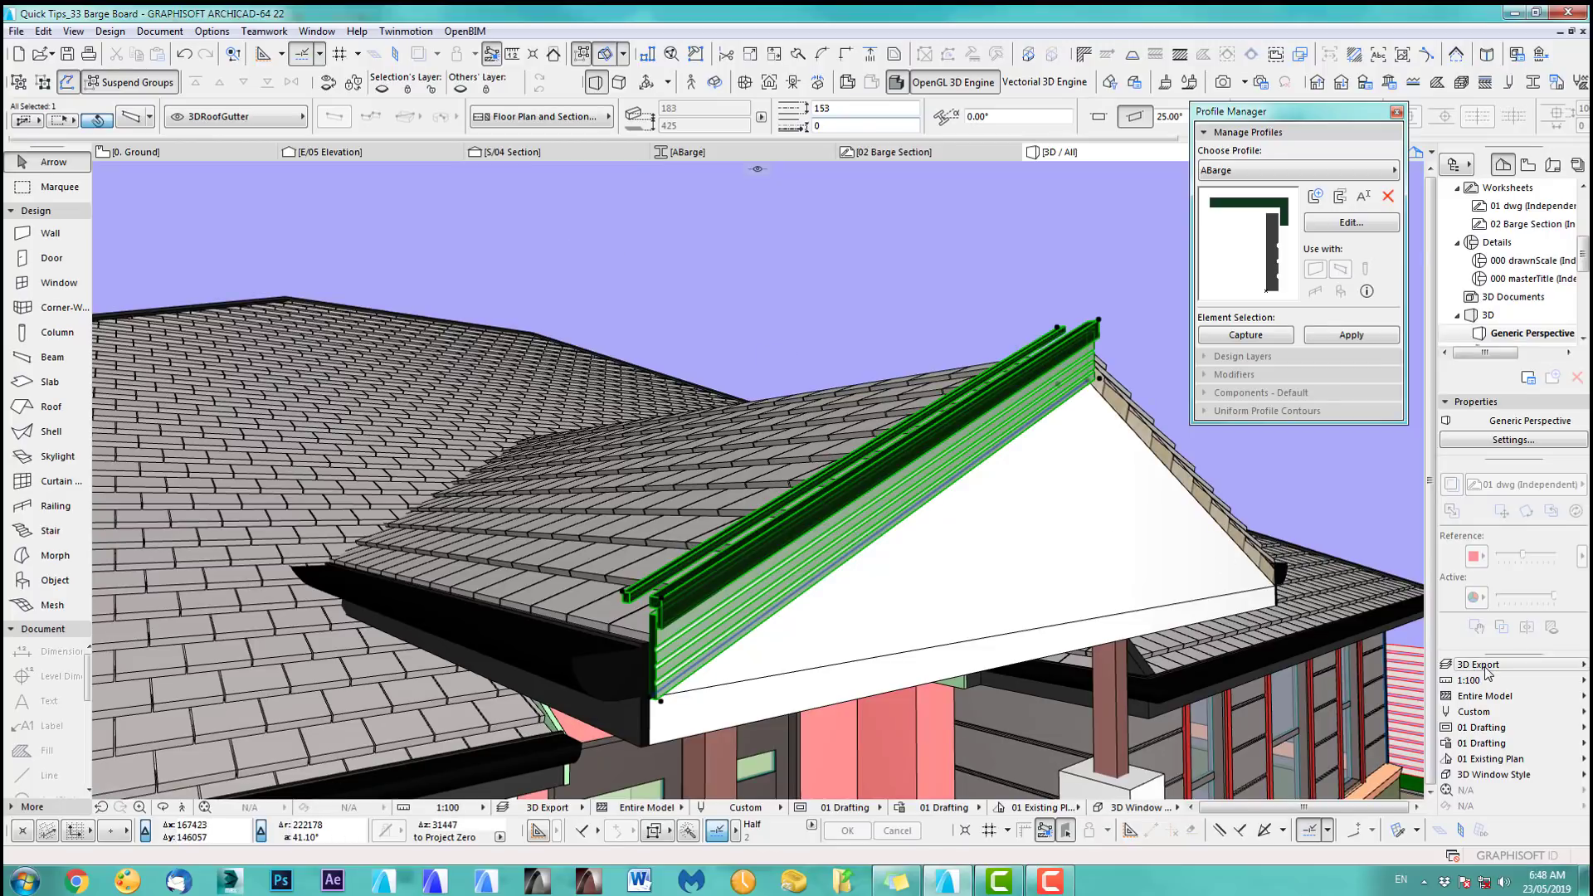
pyautogui.hotkey('ctrl', 'l')
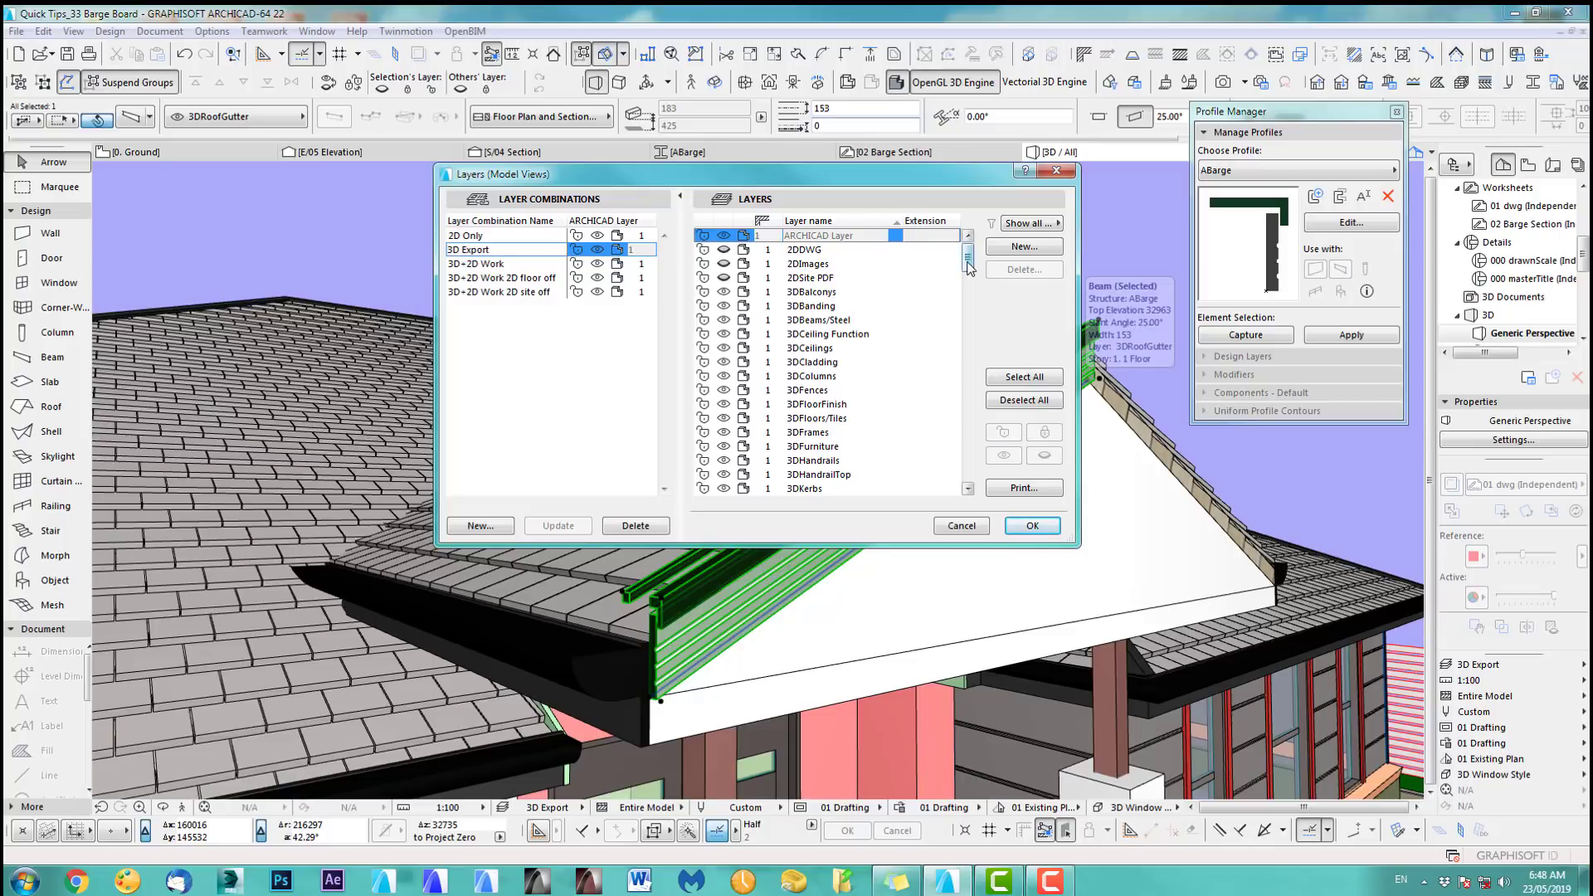
# Step: Give the 3DRoofGutter layer intersection group 4 and update the 3D Export combination
pyautogui.moveTo(968, 266); pyautogui.dragTo(968, 326)
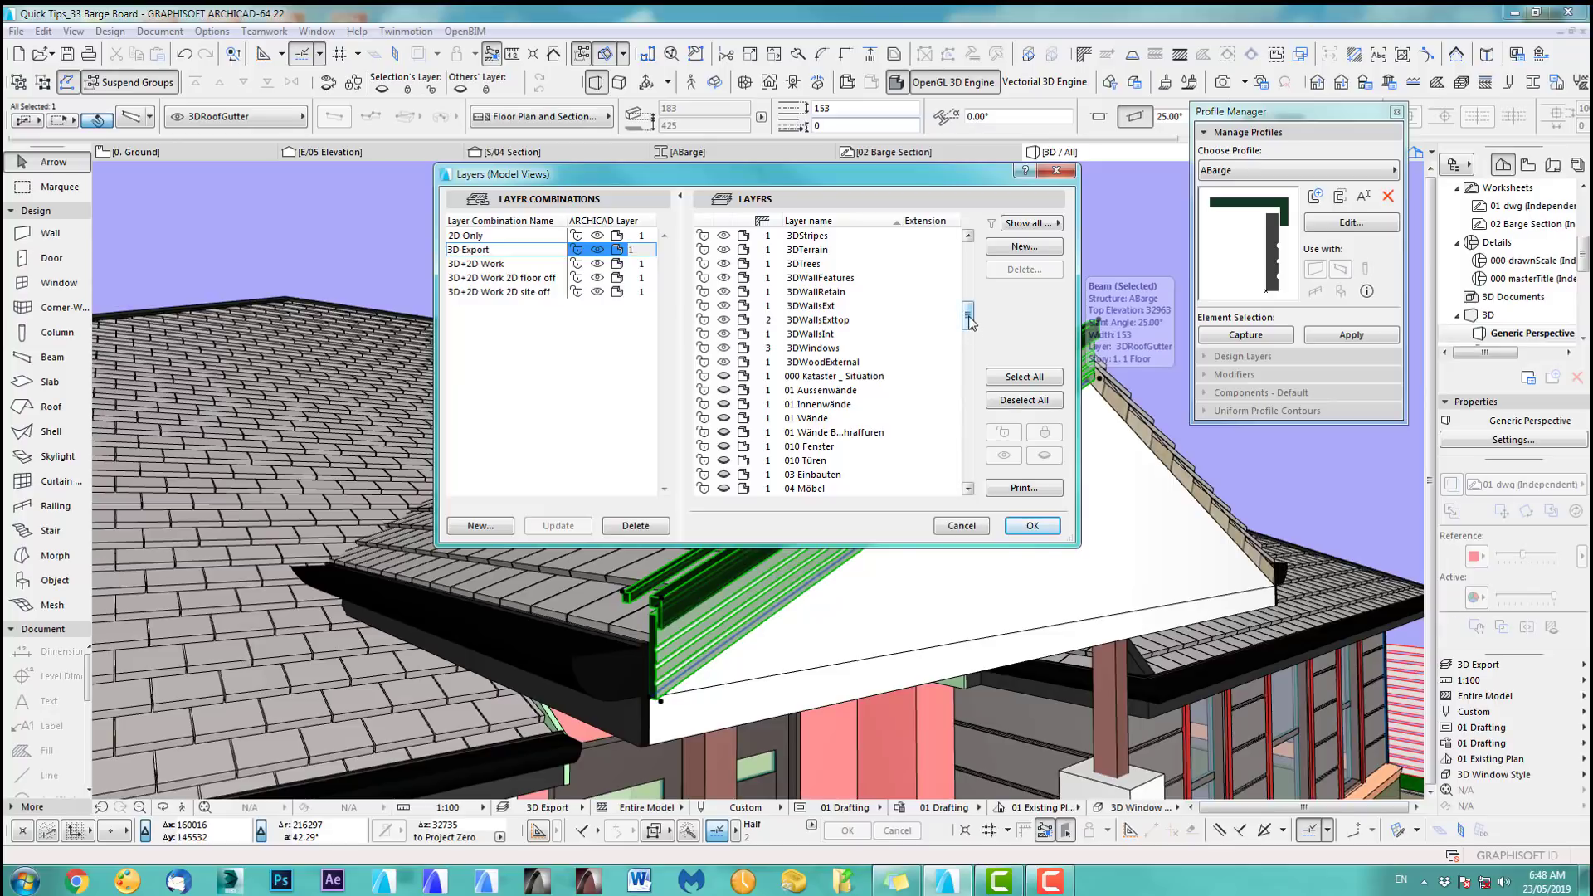
pyautogui.moveTo(969, 322); pyautogui.dragTo(969, 303)
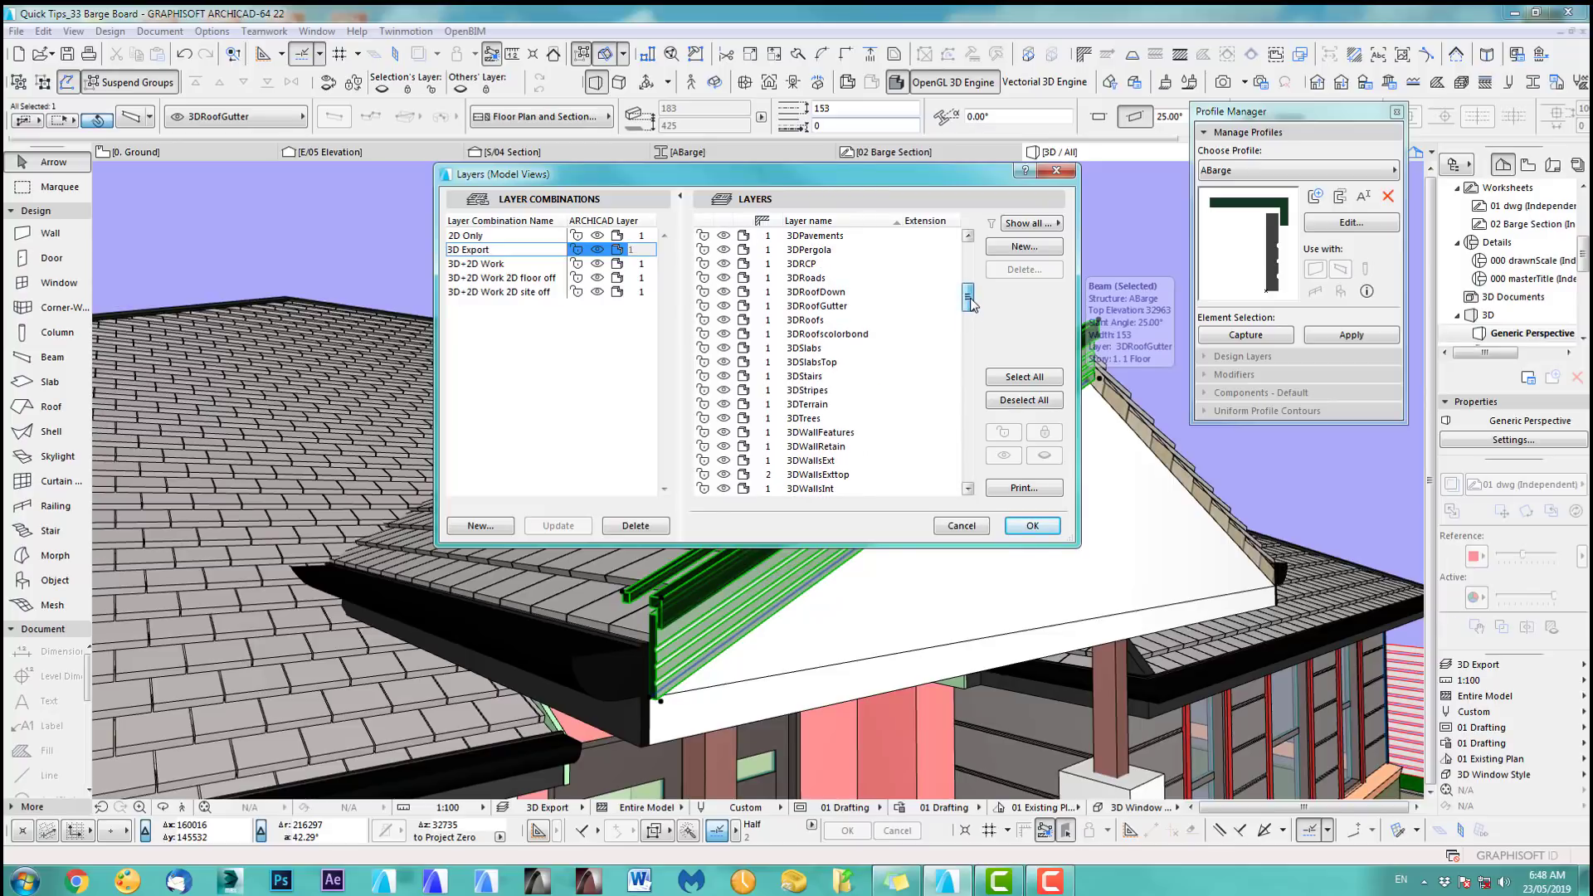
pyautogui.click(768, 306)
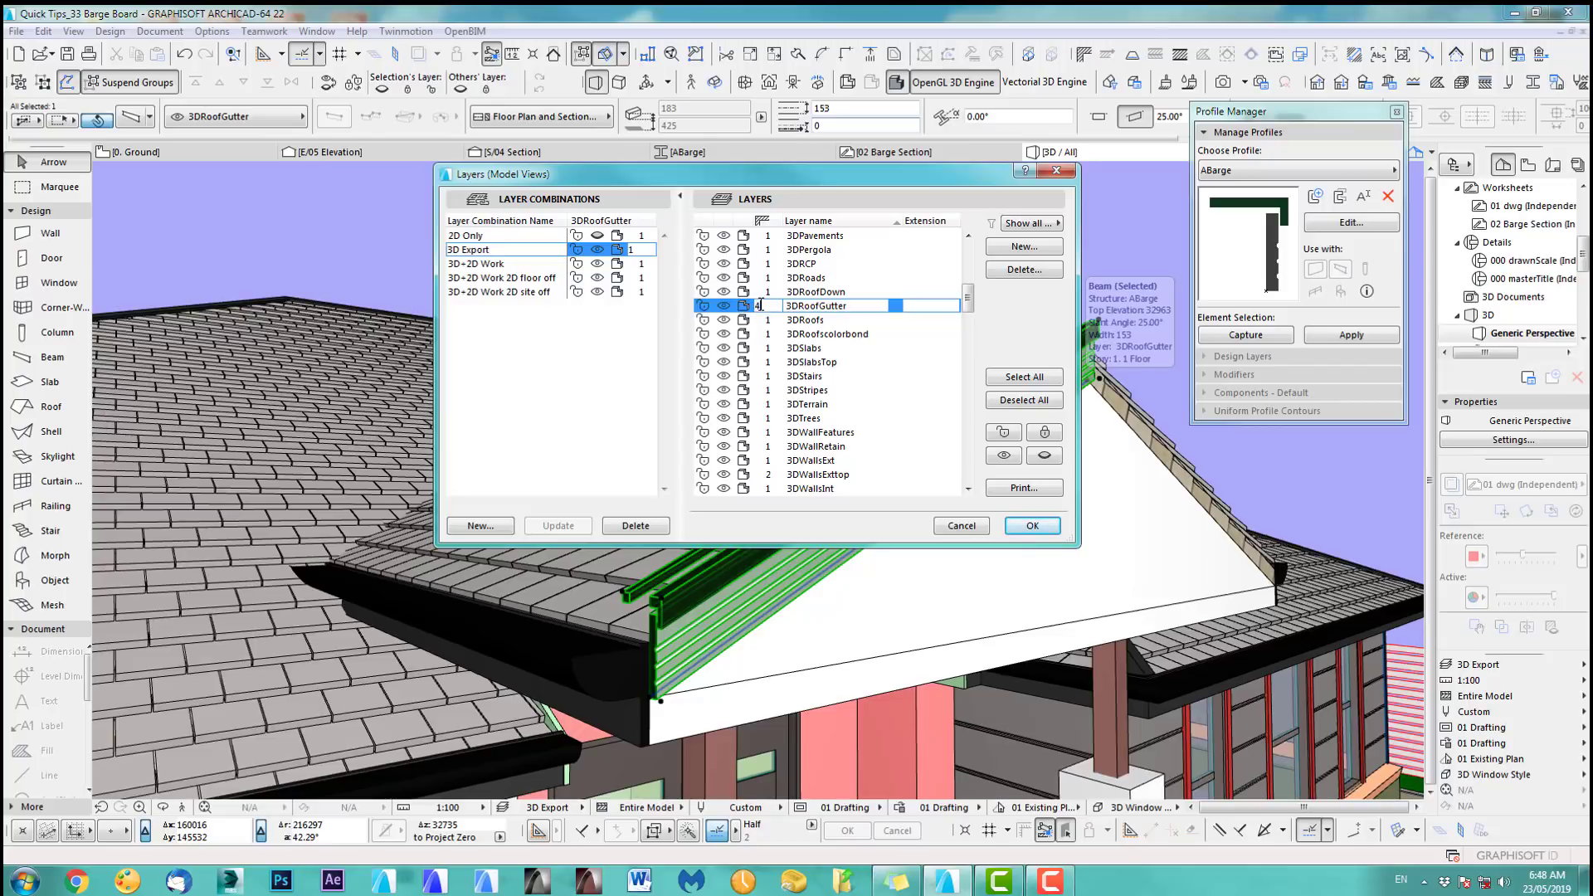
pyautogui.click(483, 252)
pyautogui.click(566, 526)
pyautogui.click(1032, 528)
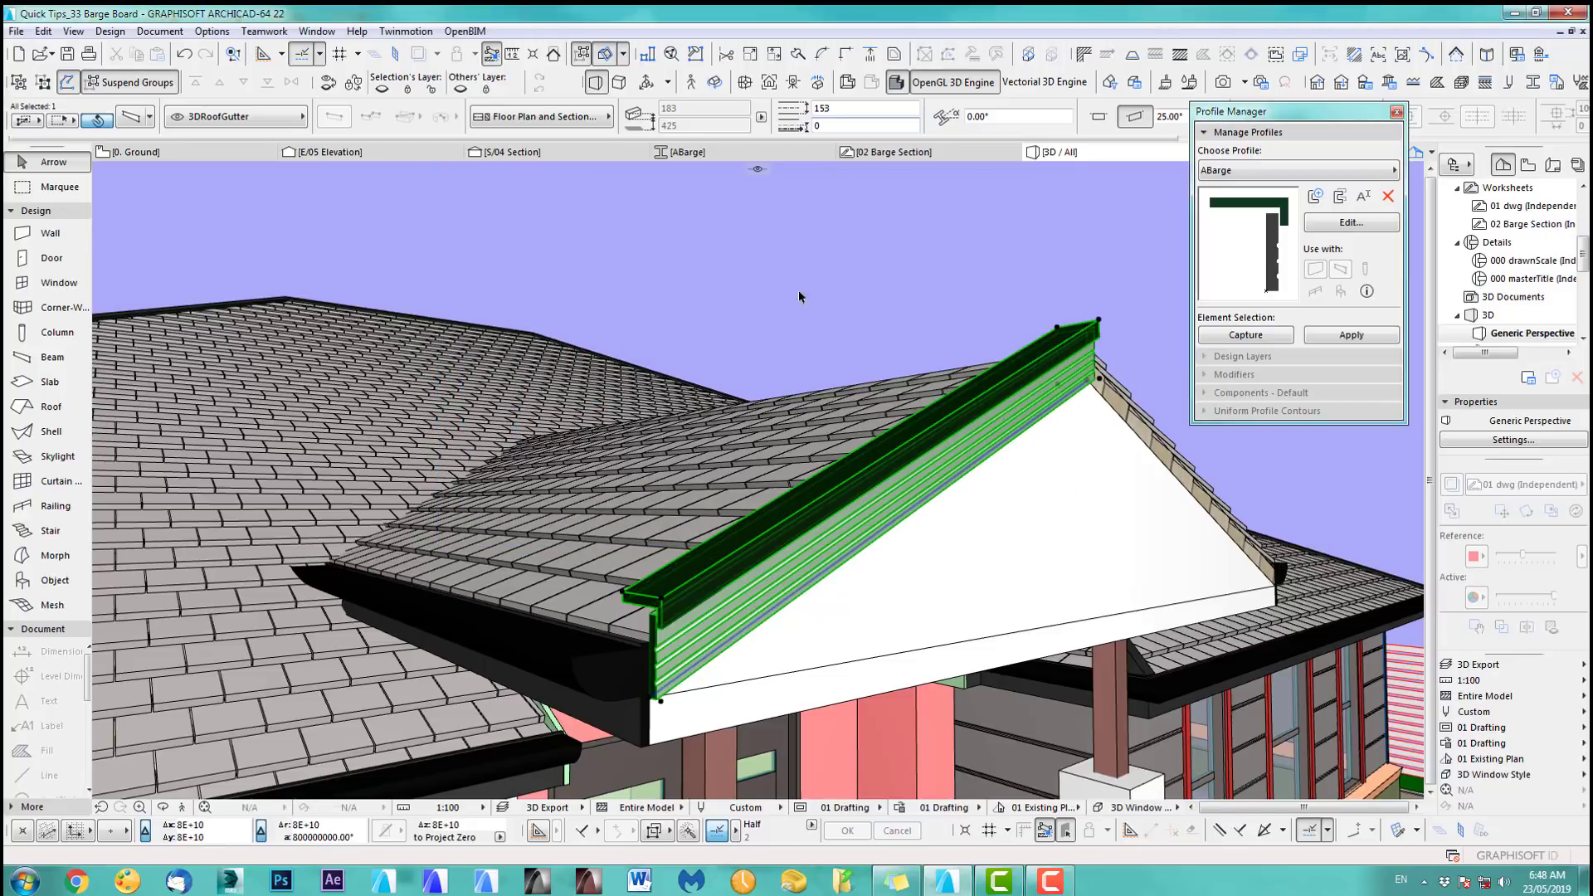
pyautogui.moveTo(780, 554); pyautogui.dragTo(809, 513, button='middle')
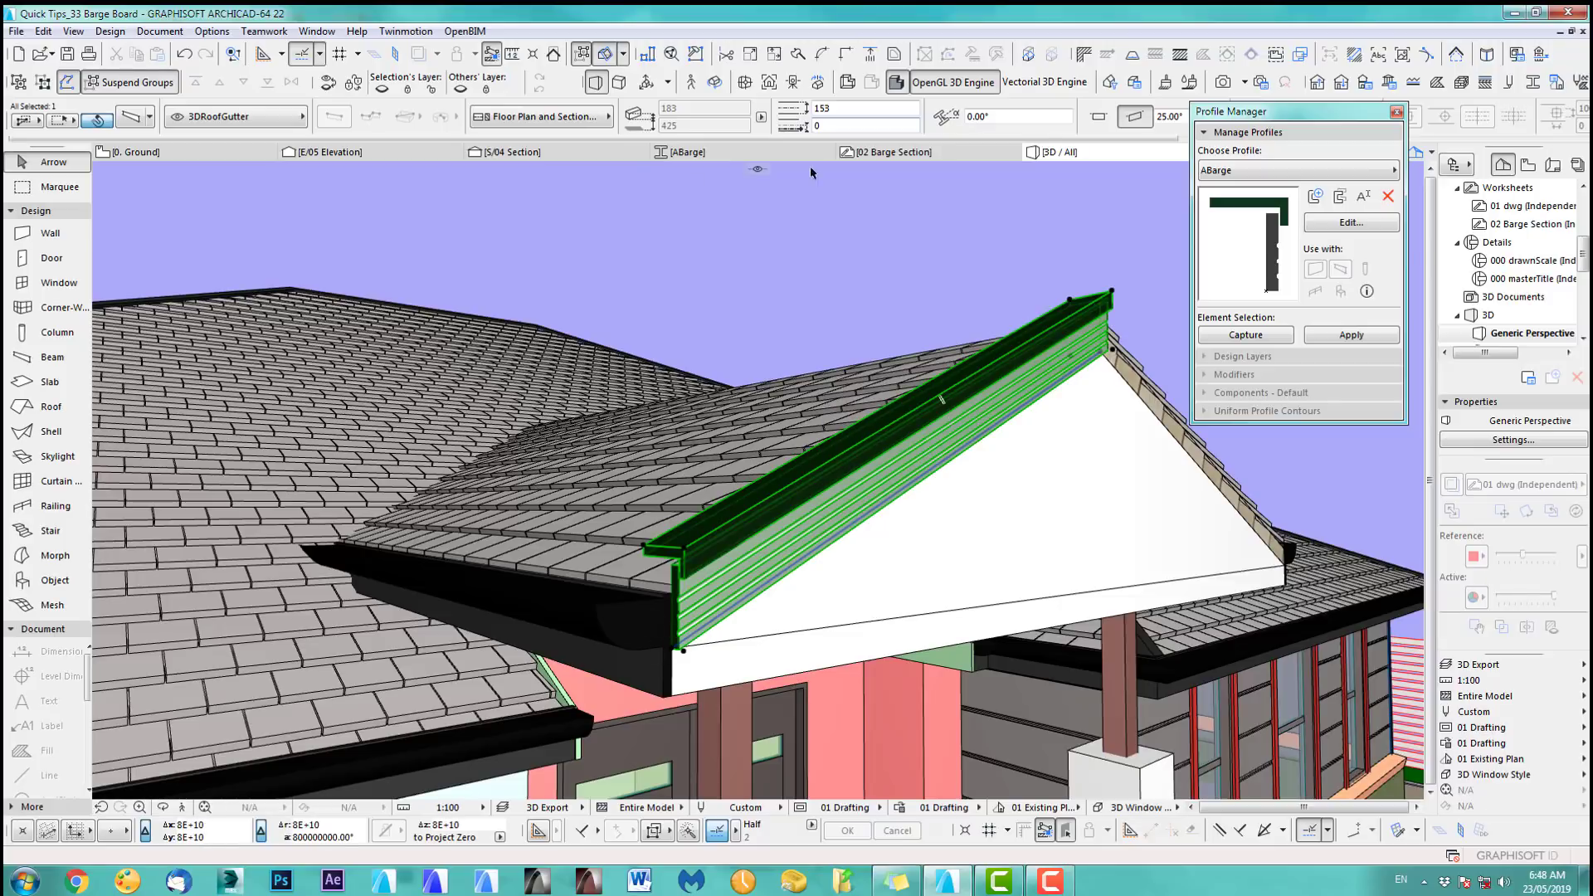
pyautogui.moveTo(730, 543); pyautogui.dragTo(644, 484, button='middle')
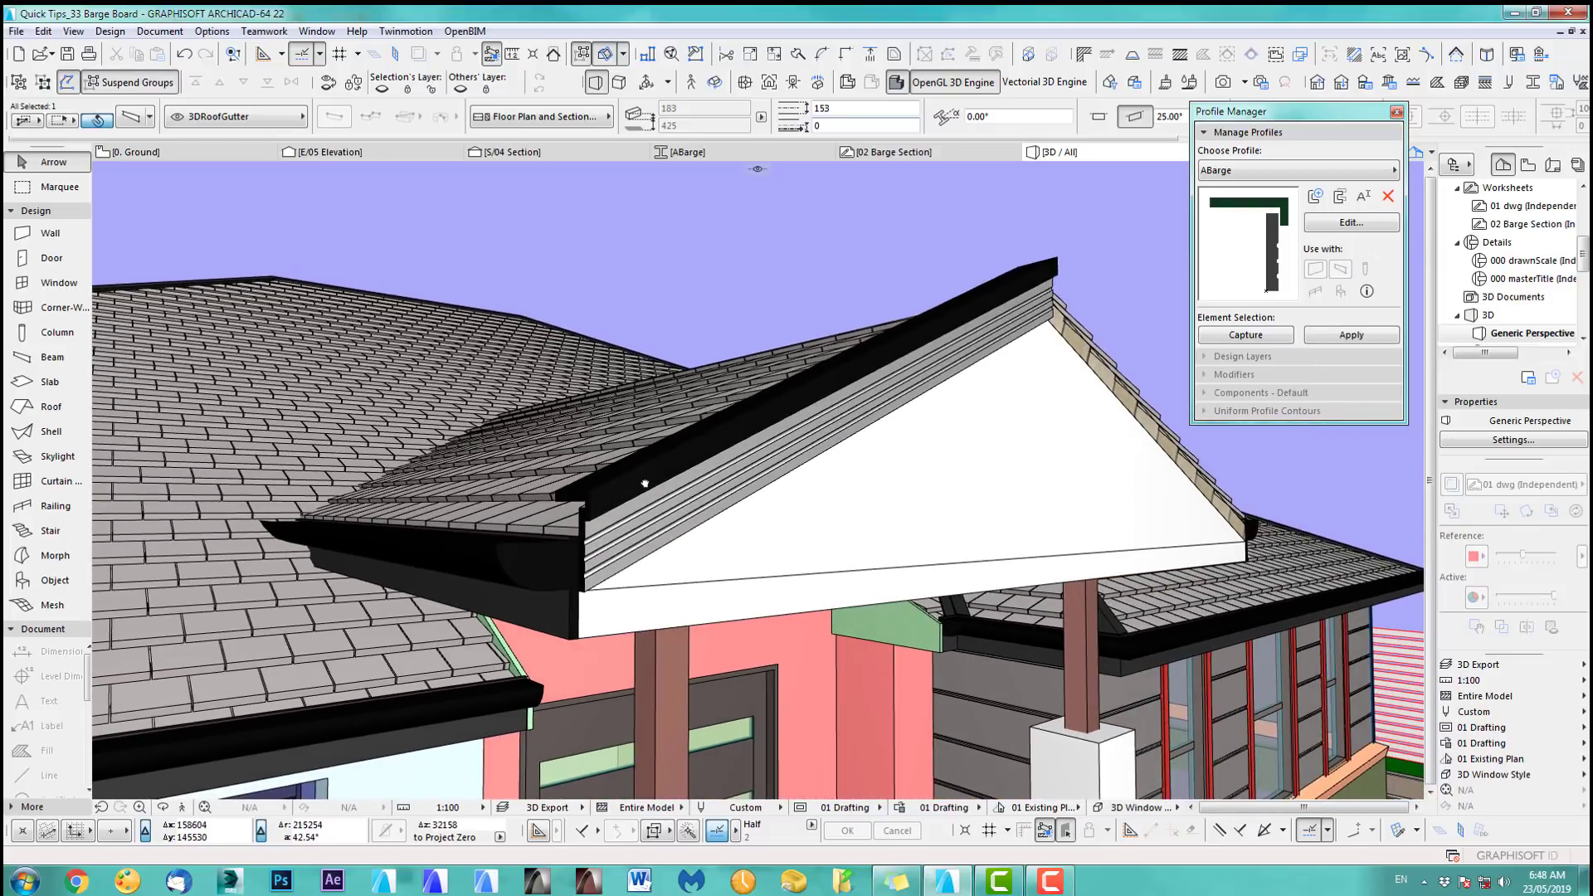
# Step: In the S/04 section, move the pasted barge board detail image up off the drawing
pyautogui.click(564, 152)
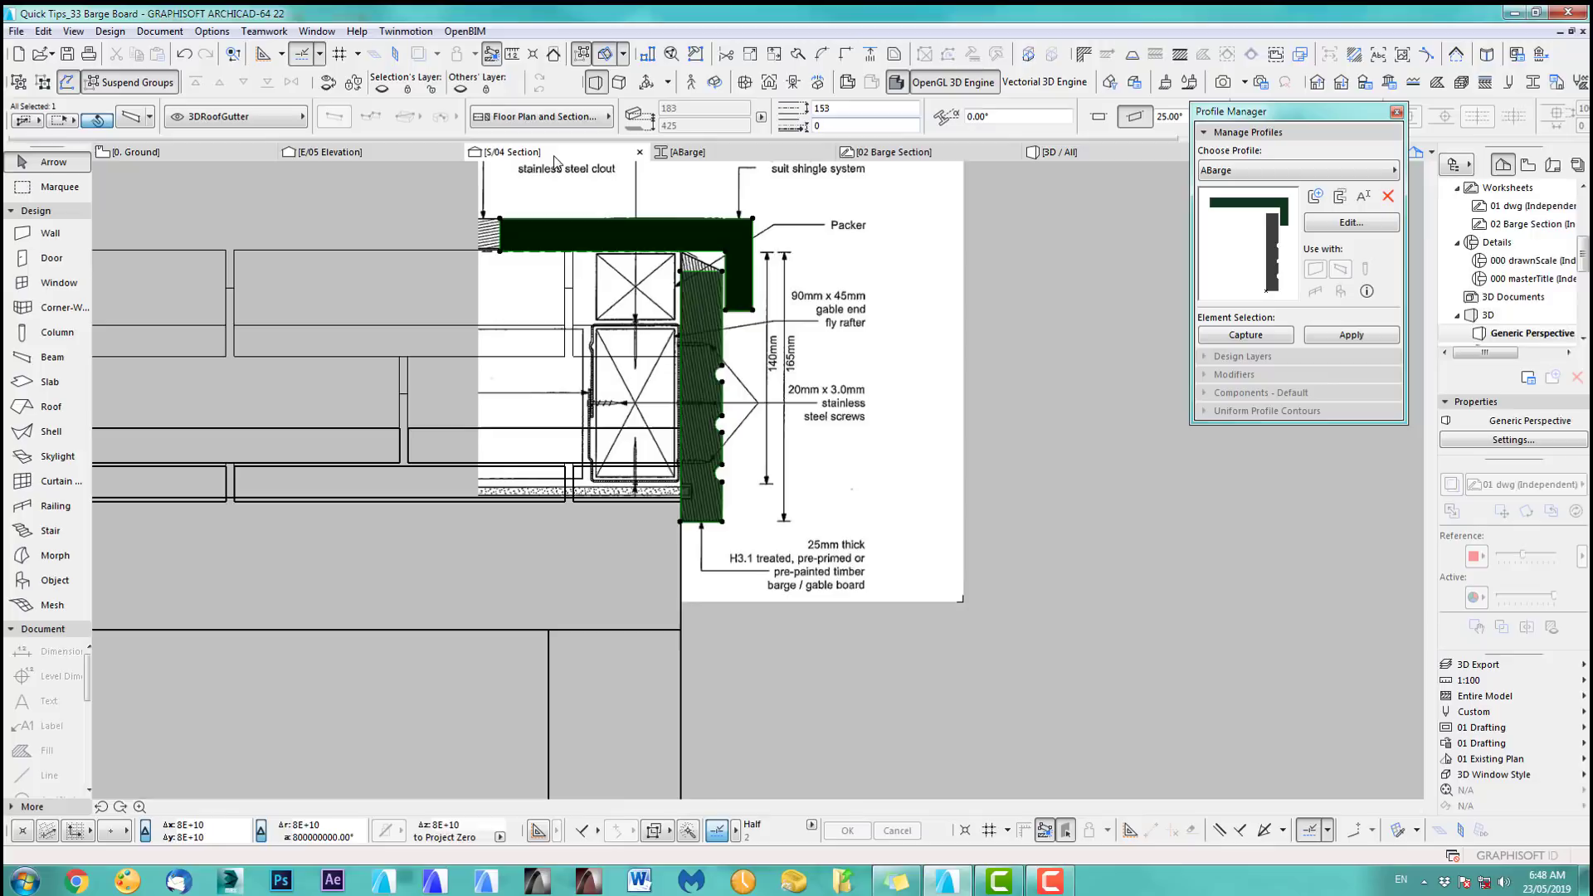
pyautogui.scroll(-3, 853, 569)
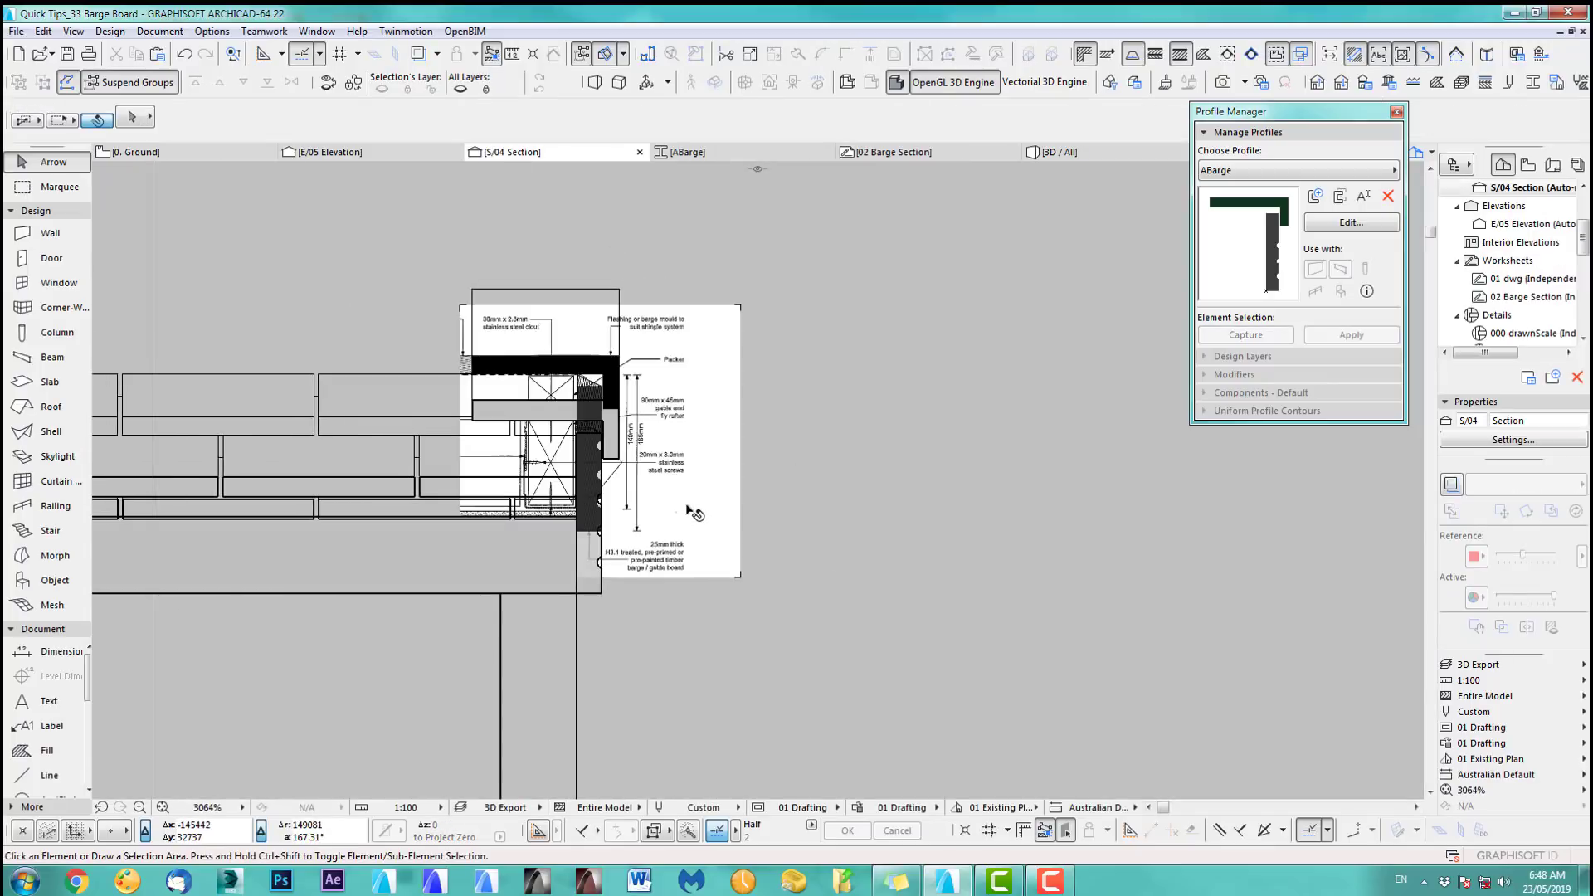
pyautogui.click(693, 512)
pyautogui.moveTo(693, 513); pyautogui.dragTo(692, 182)
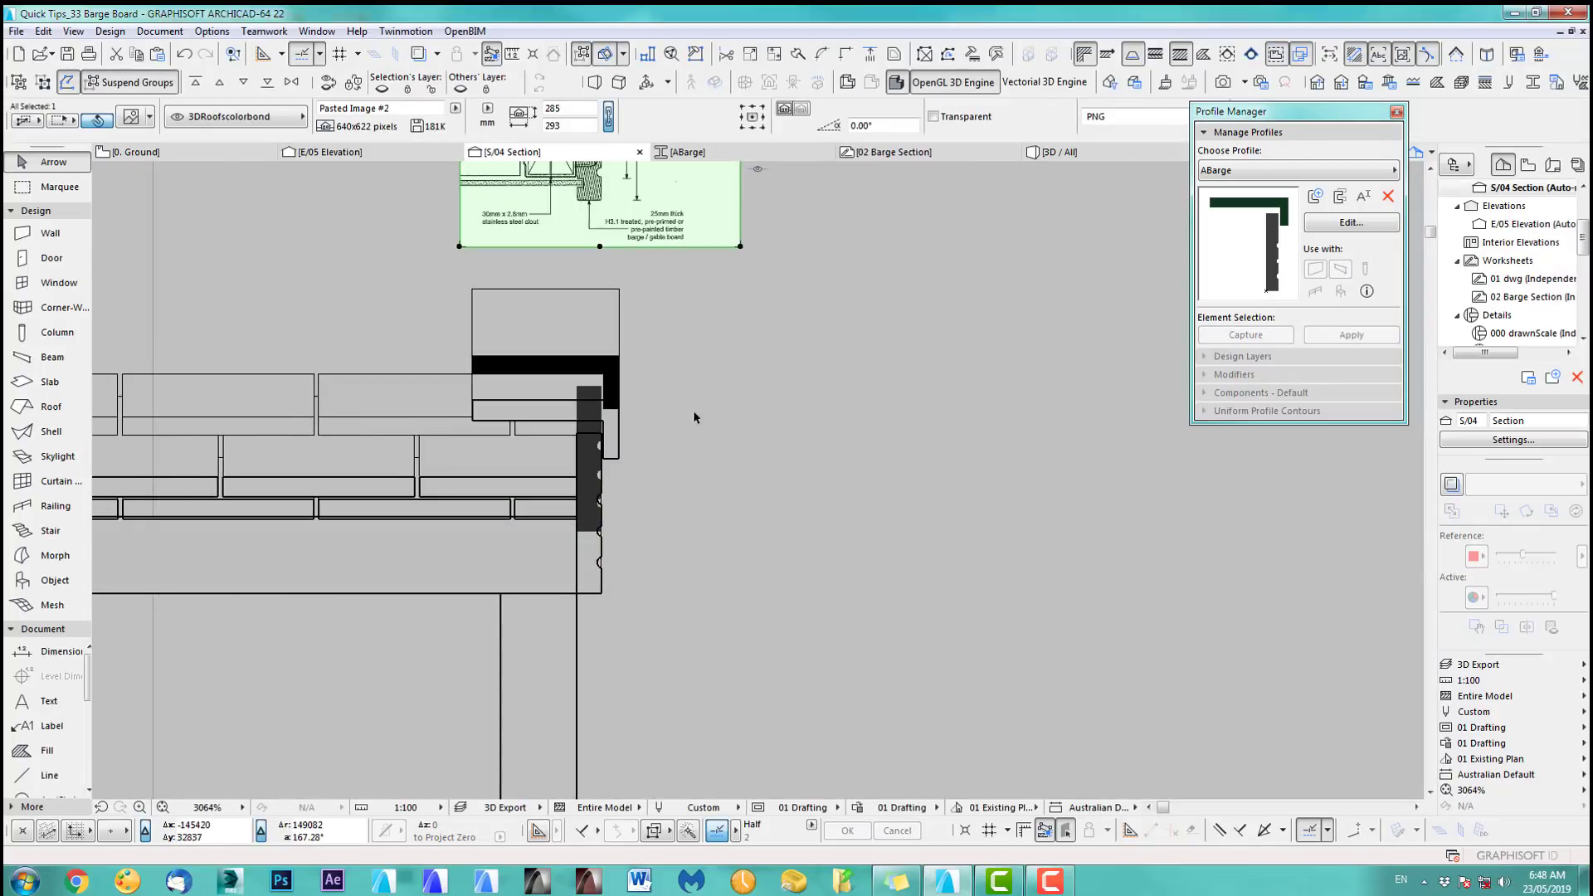
pyautogui.scroll(3, 689, 410)
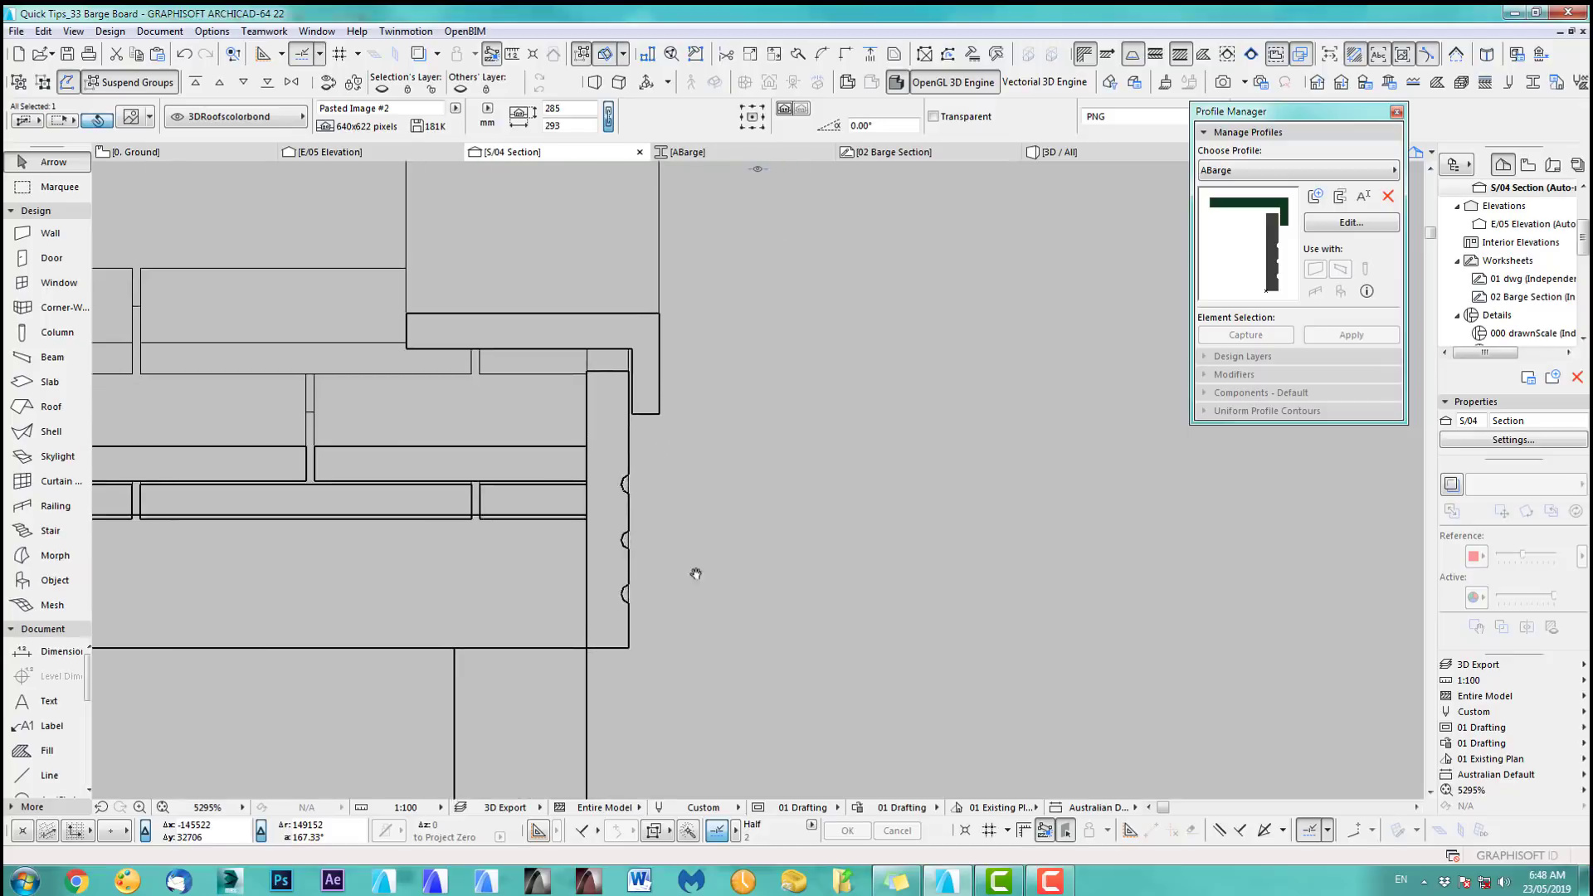
# Step: Move the dark grey board fill and black L-shaped fill down to the barge position
pyautogui.click(639, 353)
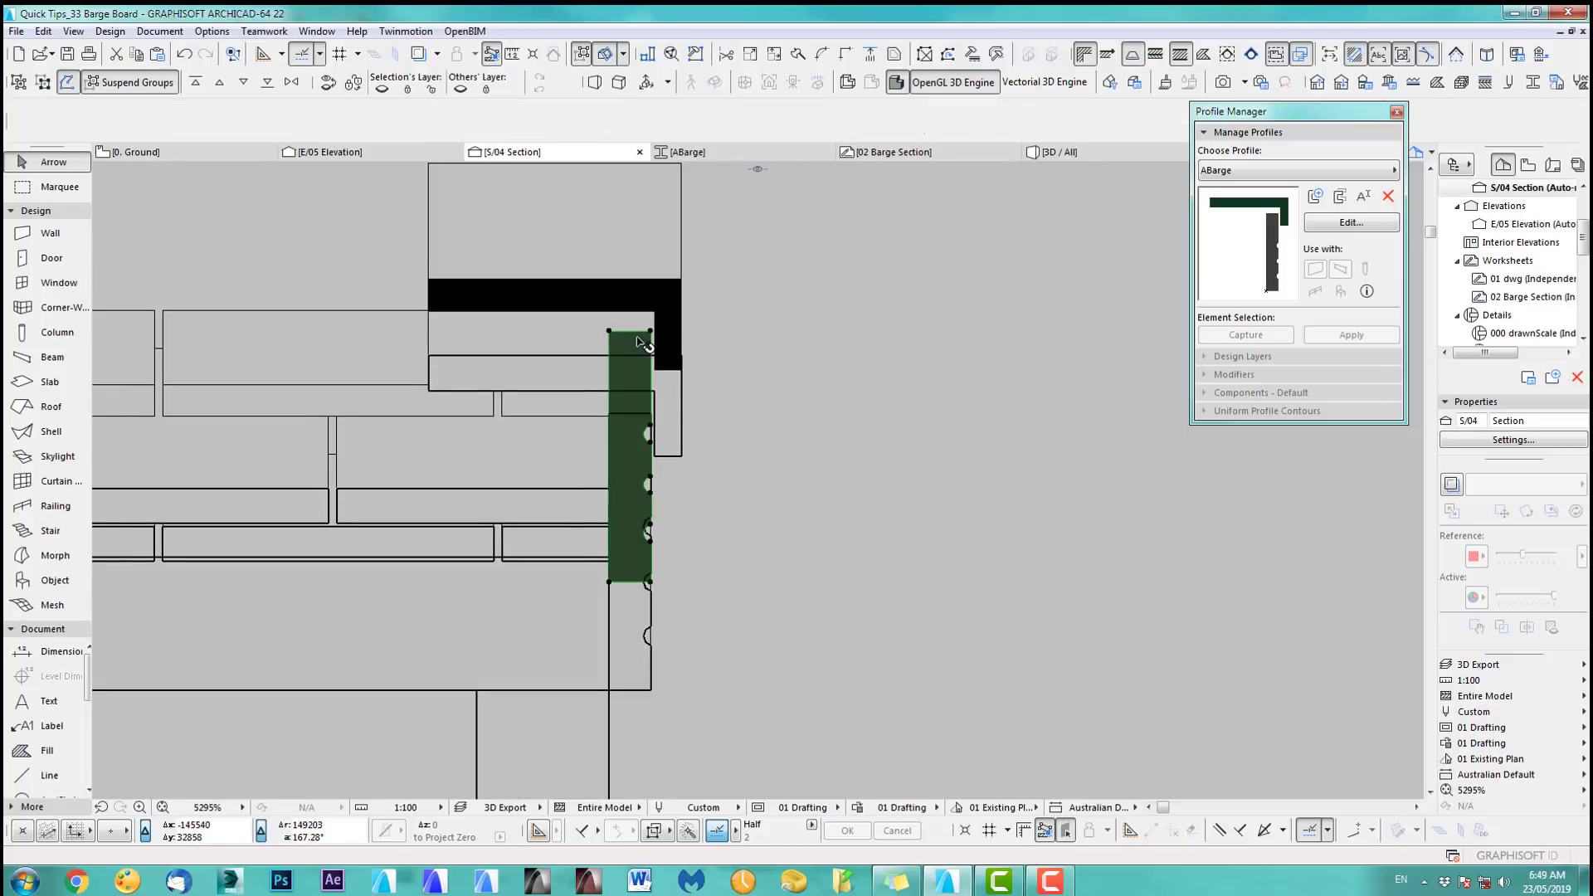
pyautogui.keyDown('shift'); pyautogui.click(670, 316); pyautogui.keyUp('shift')
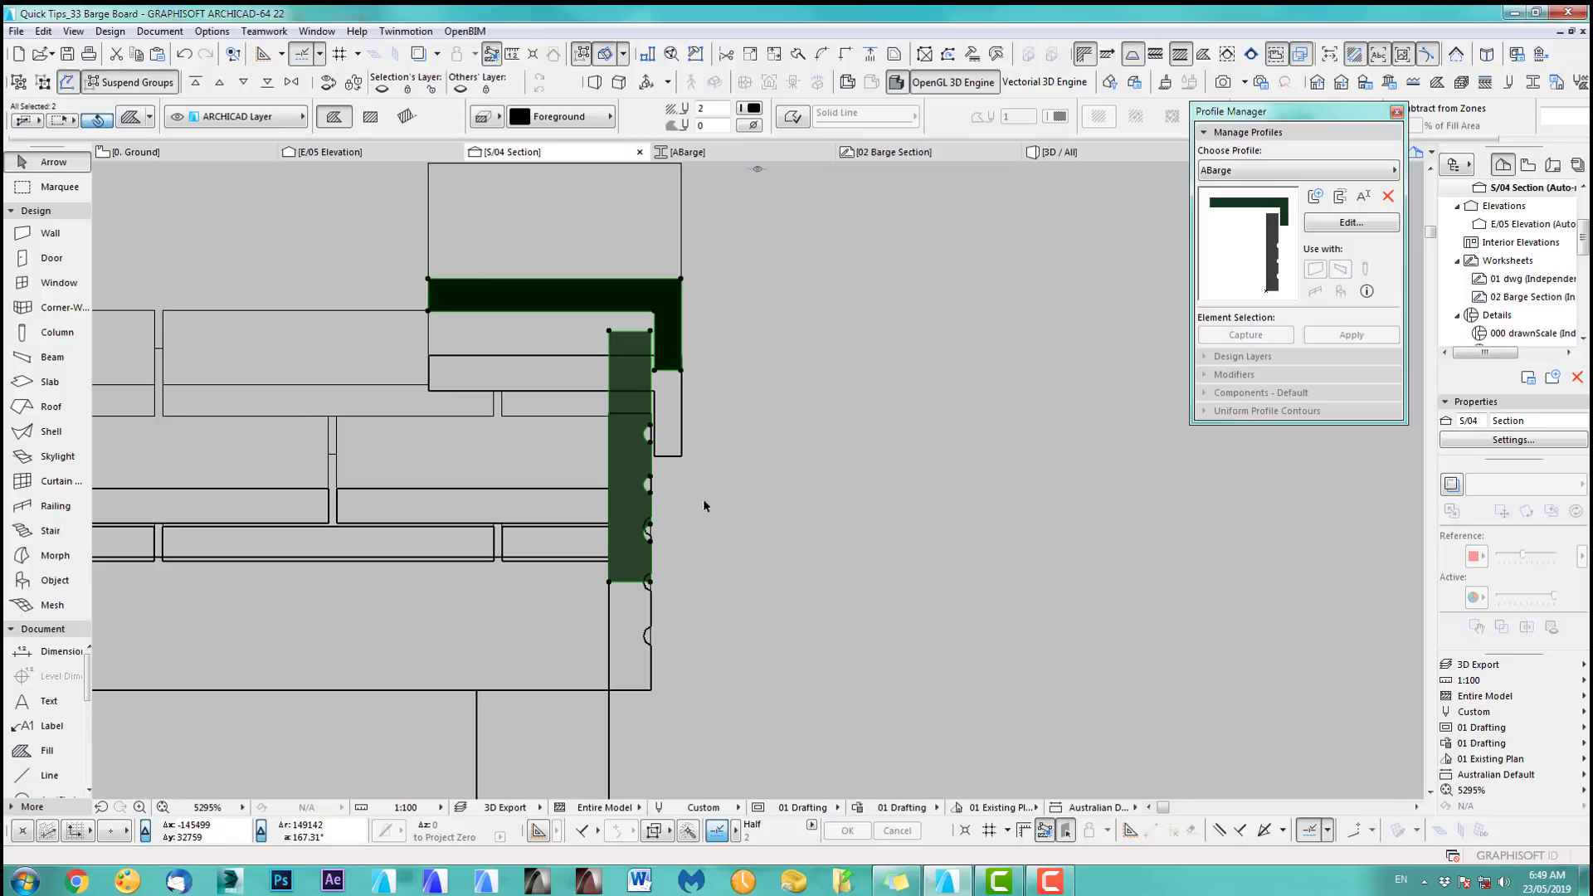
pyautogui.moveTo(699, 503); pyautogui.dragTo(714, 455, button='middle')
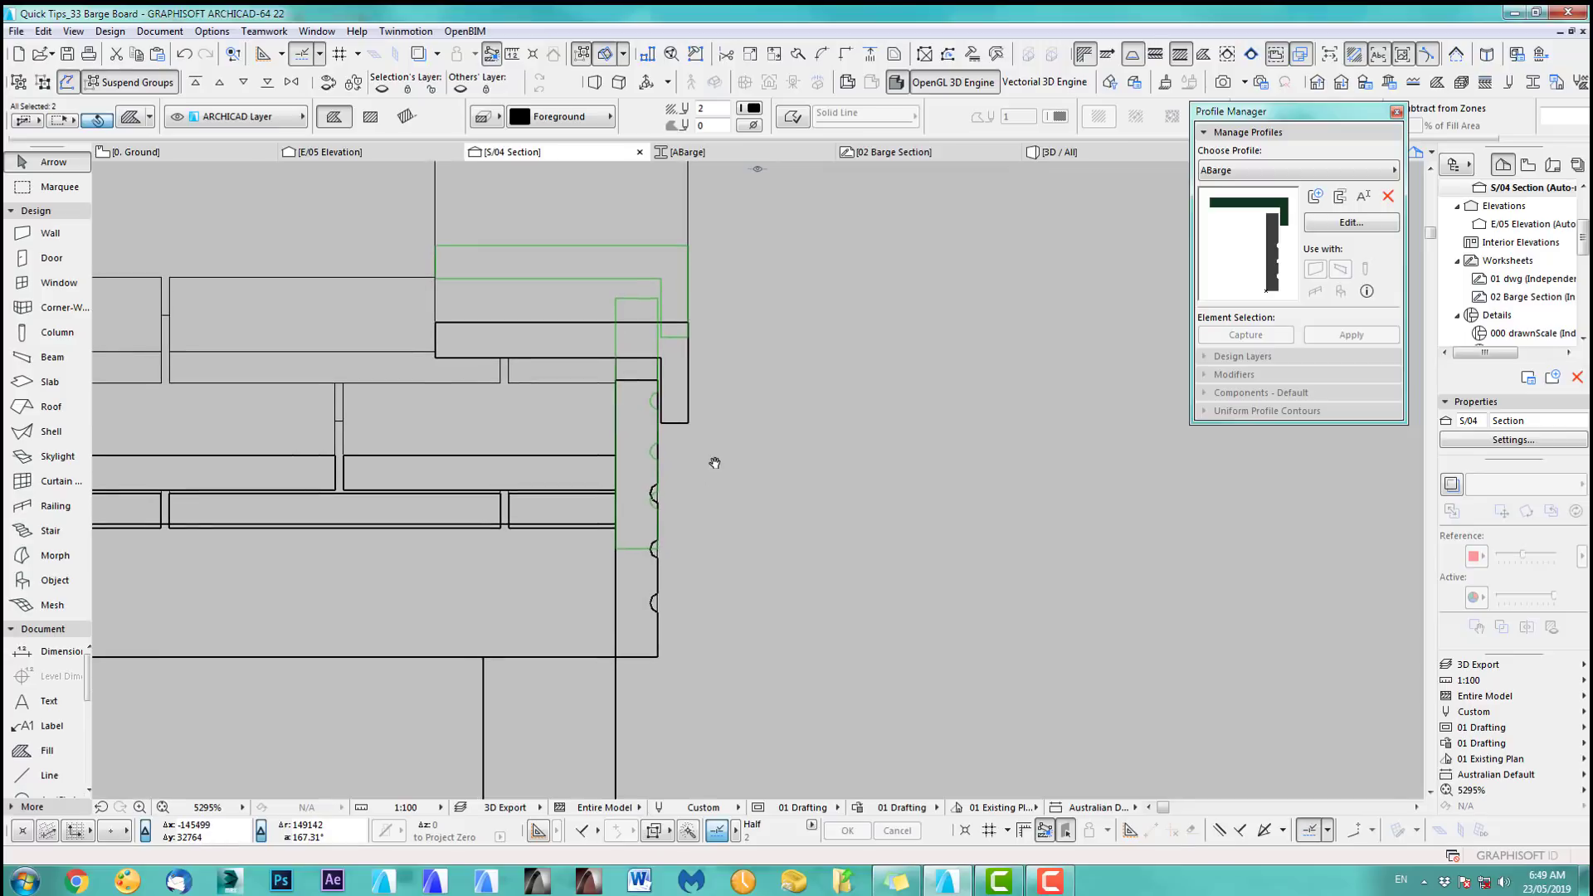
pyautogui.hotkey('ctrl', 'd')
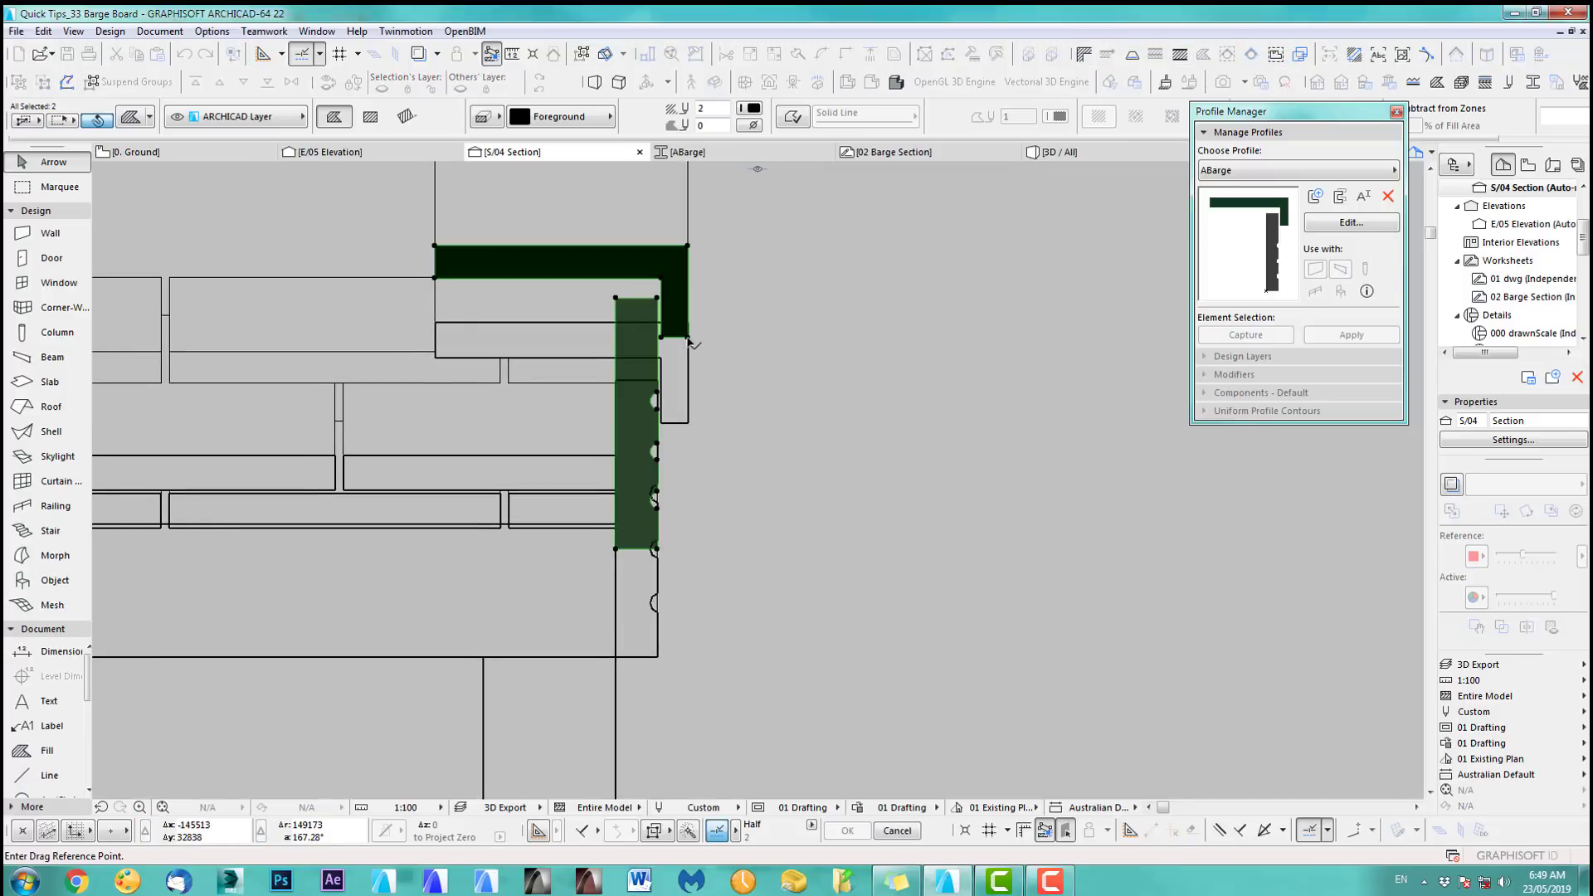
pyautogui.click(687, 334)
pyautogui.click(688, 424)
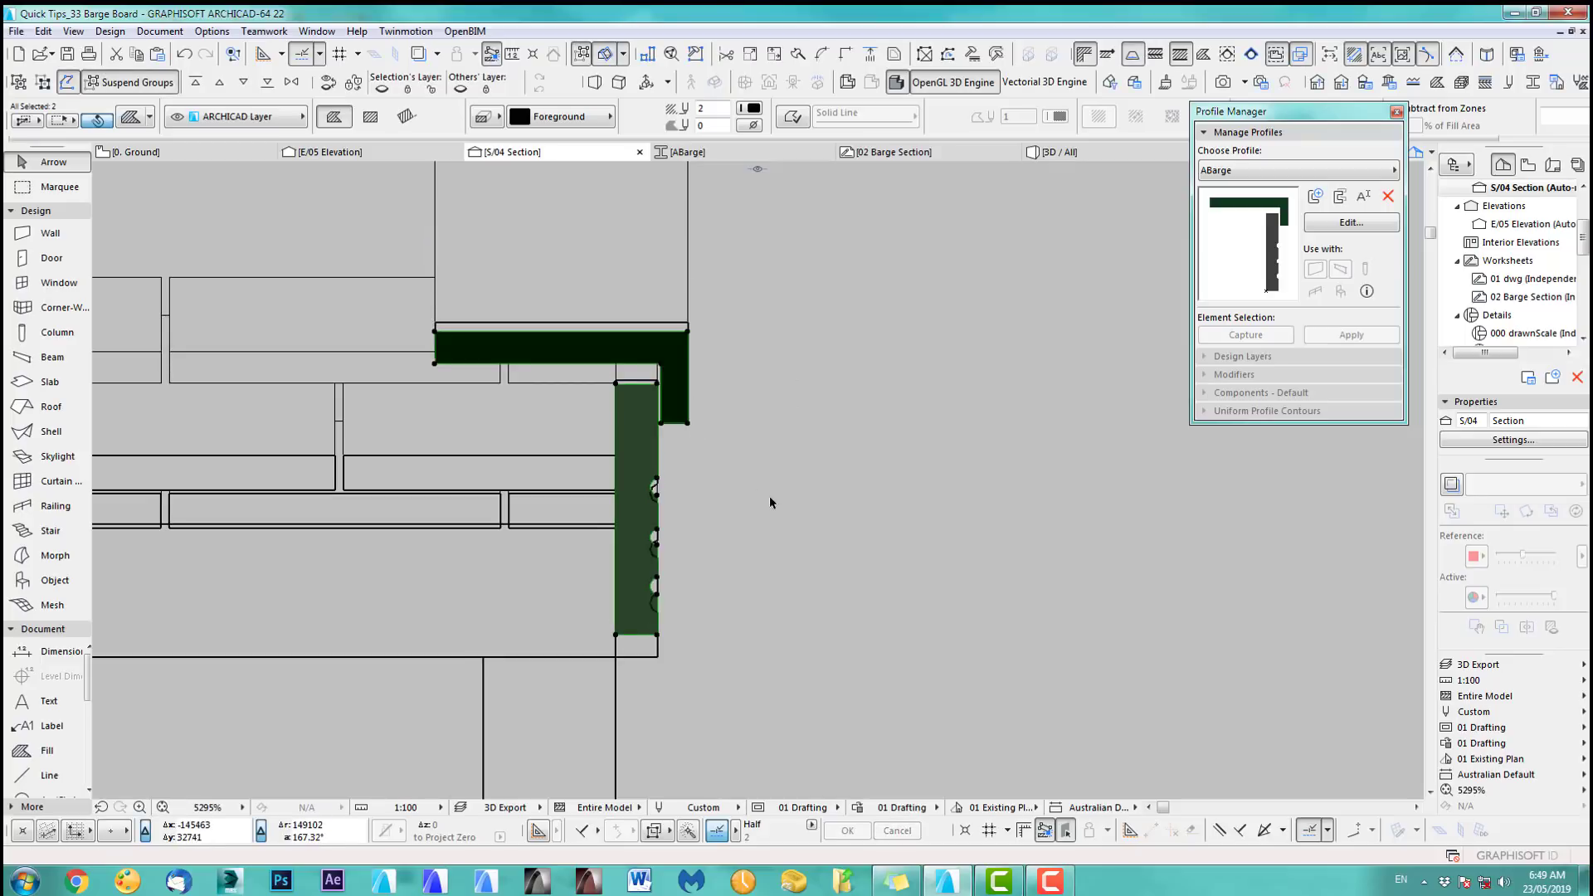
pyautogui.click(759, 494)
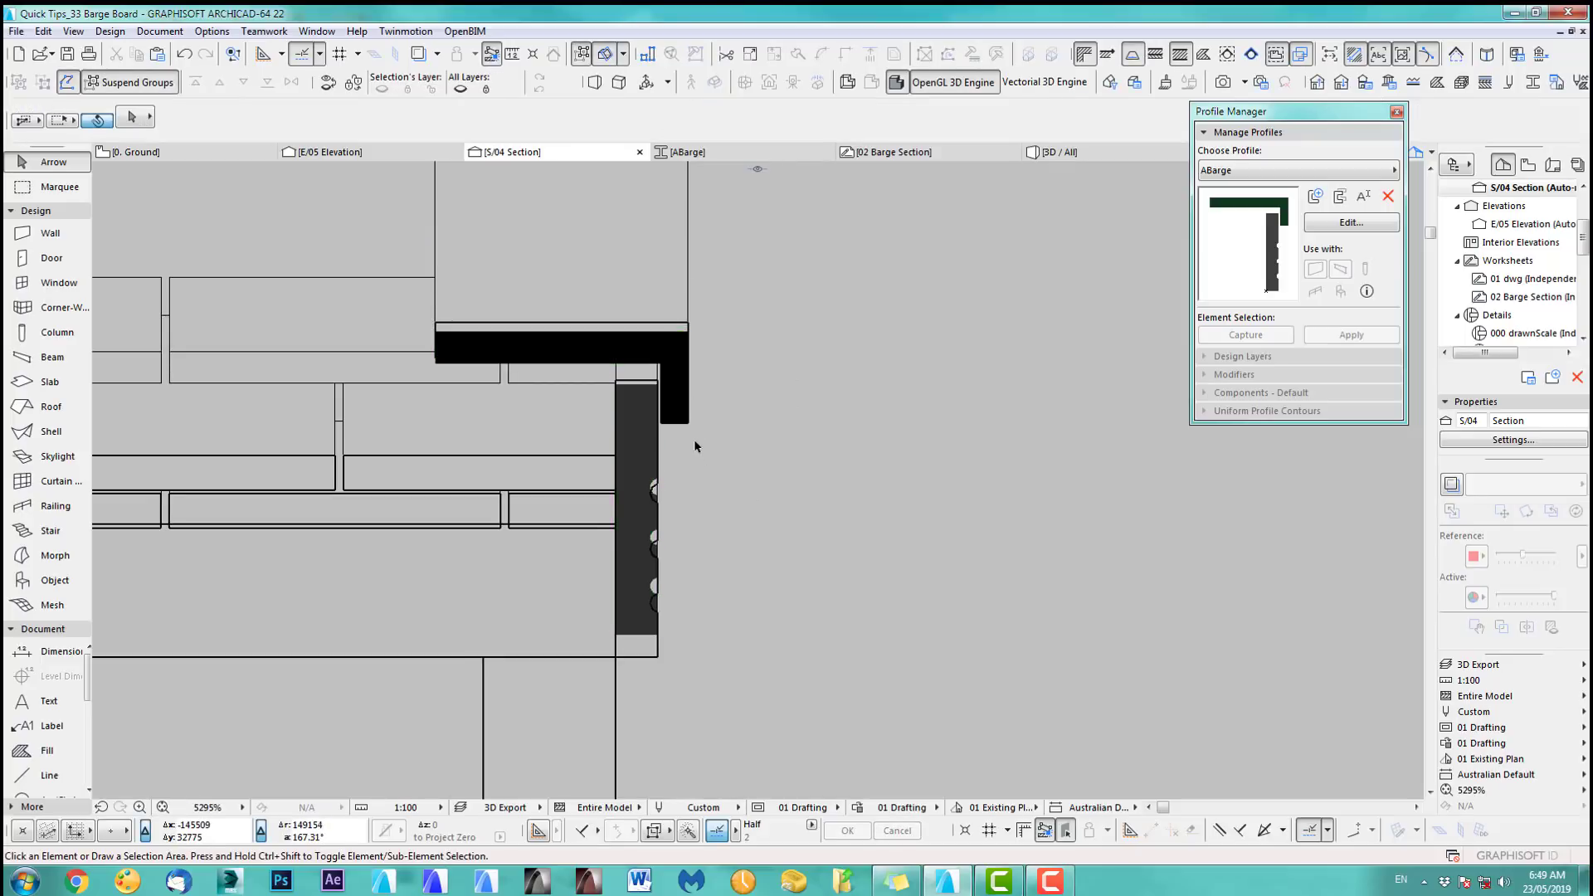
# Step: Offset the dark grey fill's top edge downward to shorten it below the capping
pyautogui.click(672, 356)
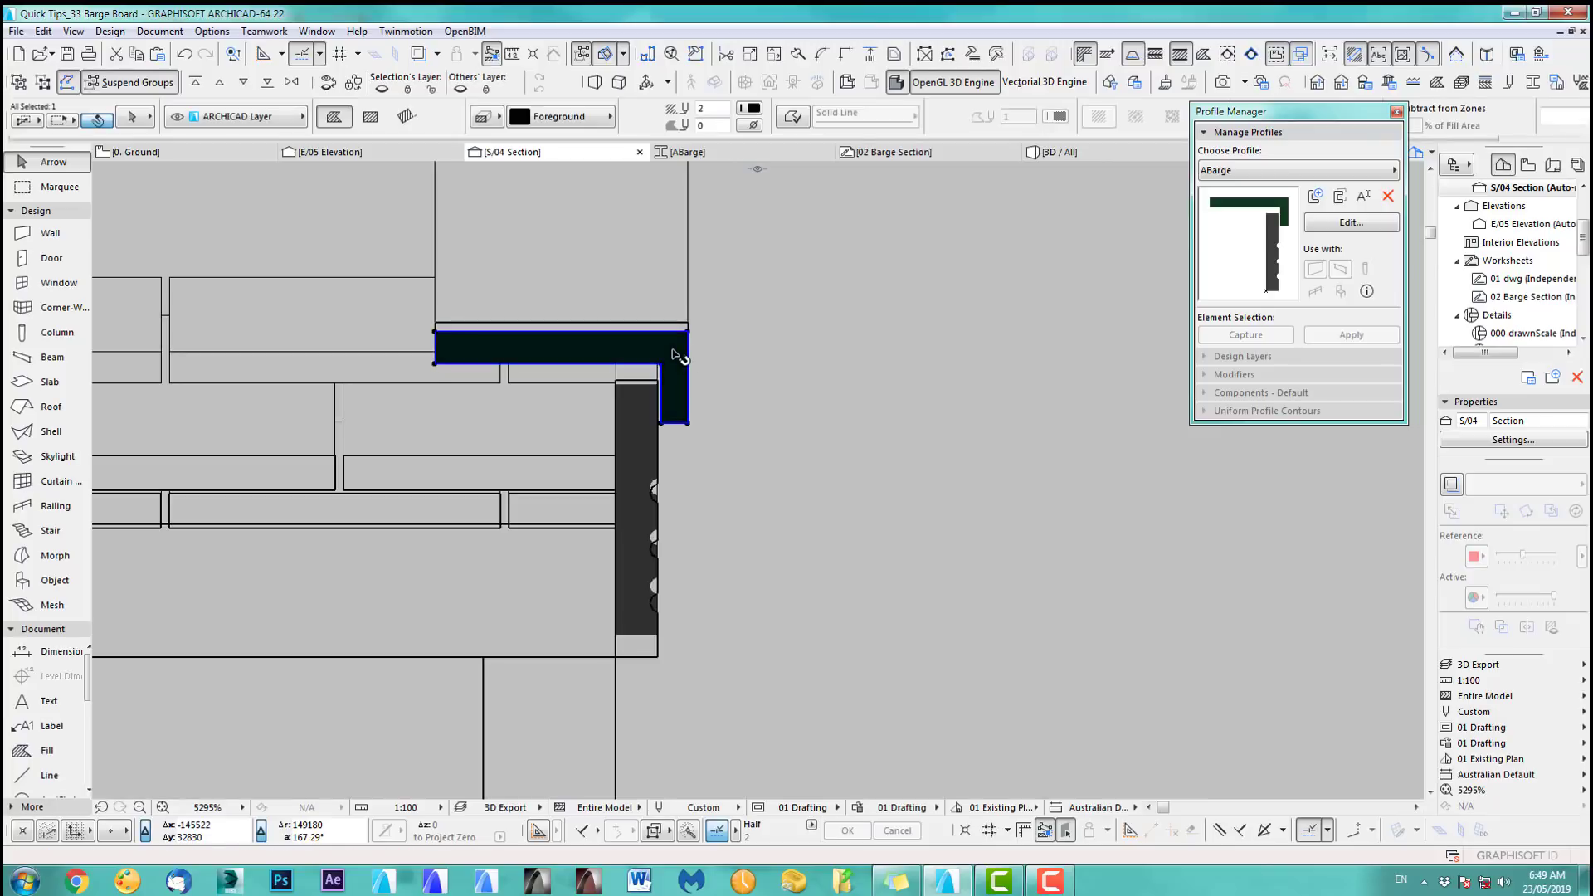
pyautogui.click(734, 369)
pyautogui.moveTo(733, 473); pyautogui.dragTo(758, 473, button='middle')
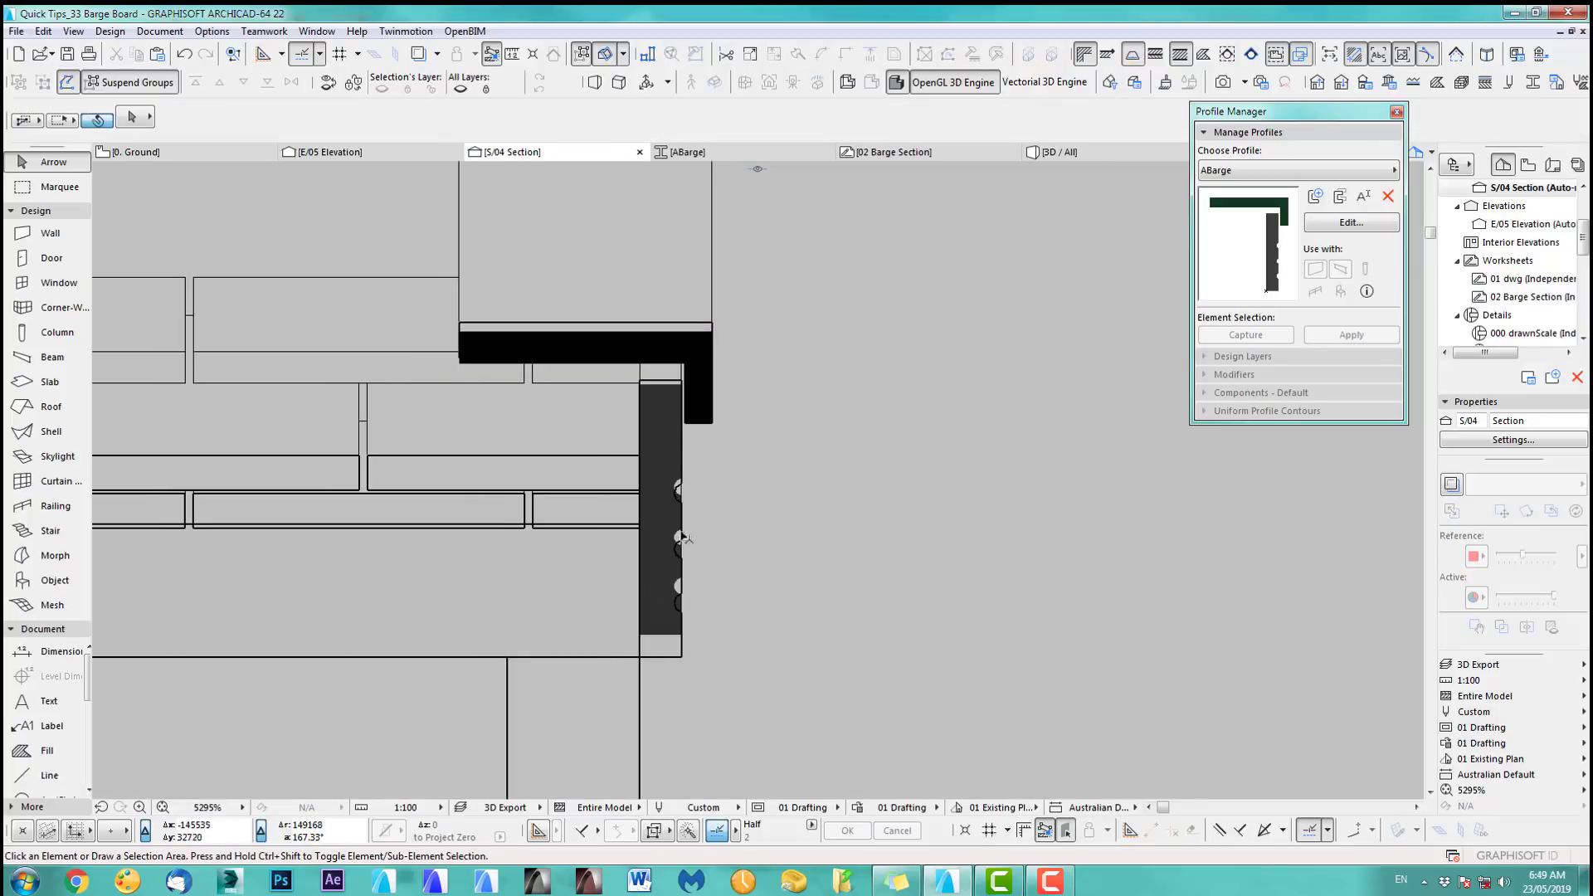
pyautogui.click(670, 445)
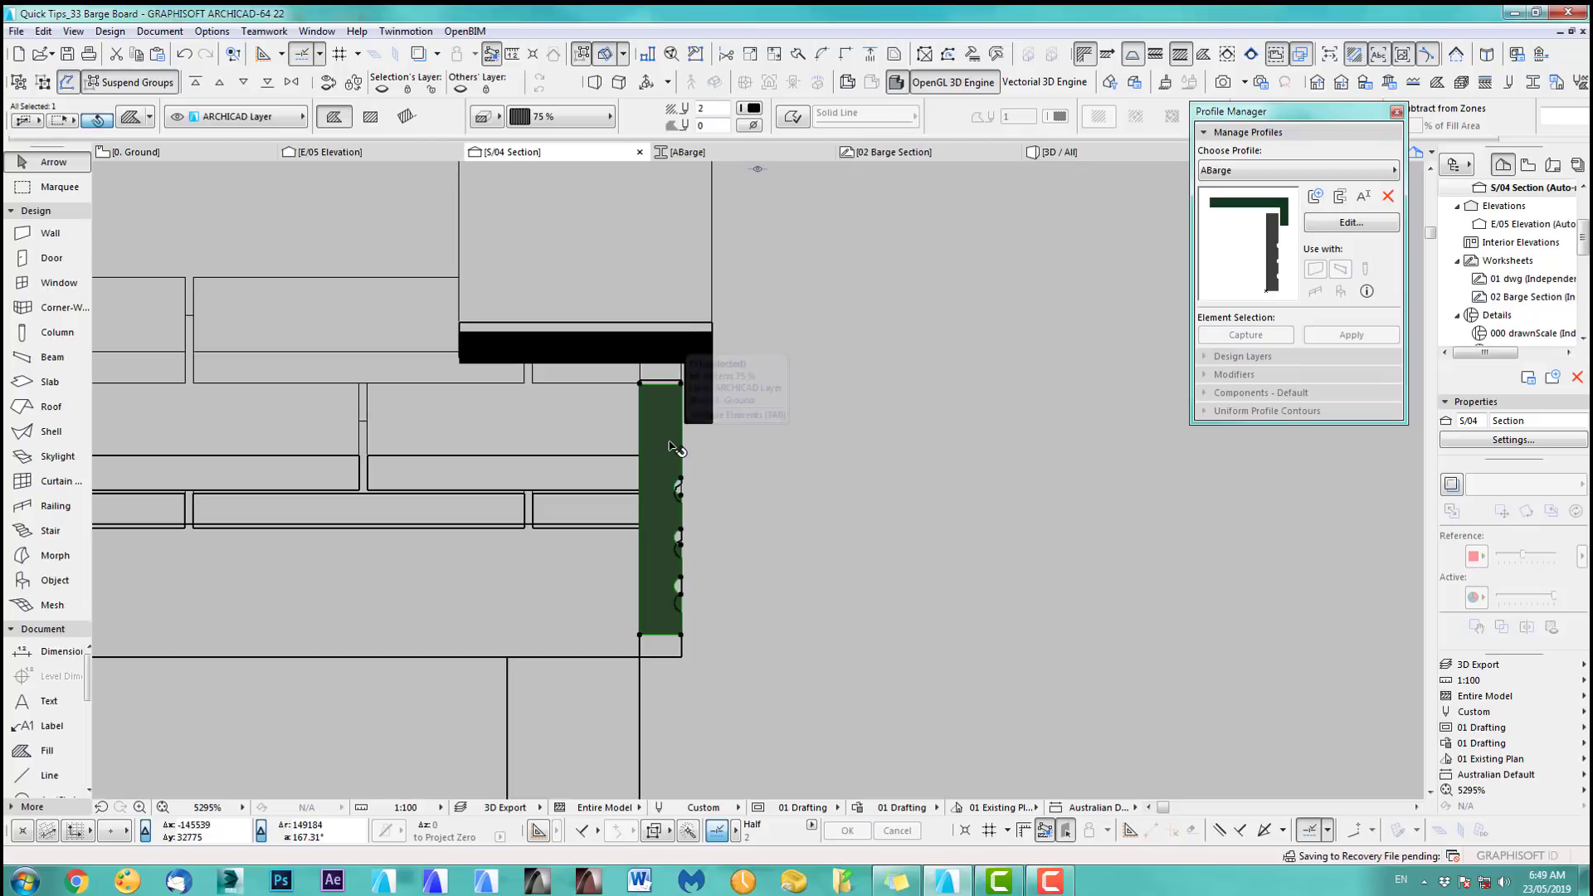
pyautogui.click(669, 385)
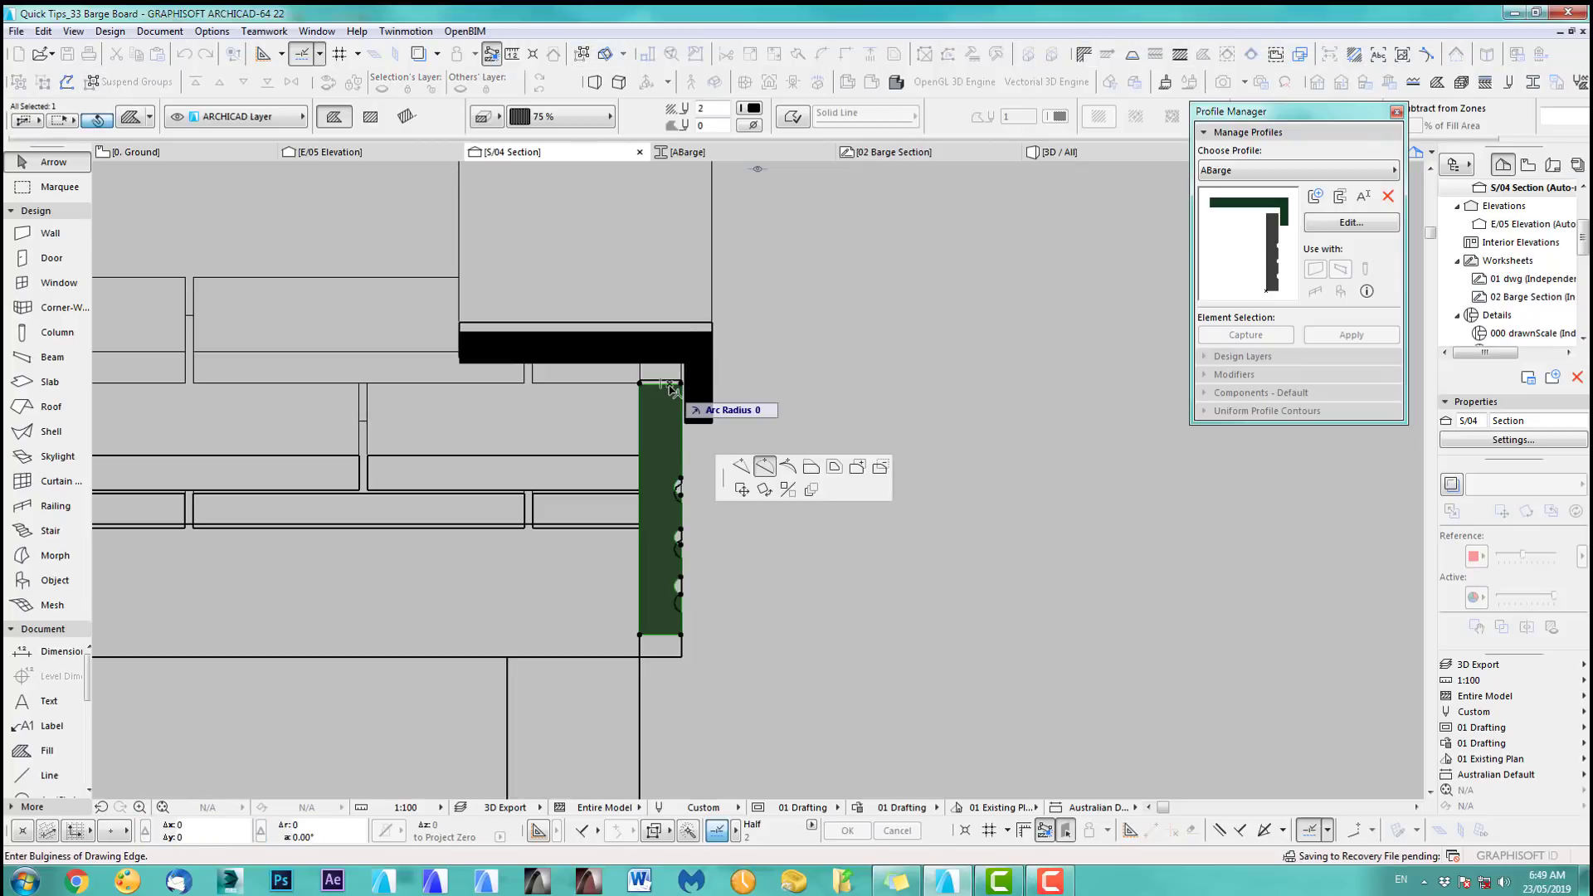
pyautogui.click(810, 470)
pyautogui.click(670, 464)
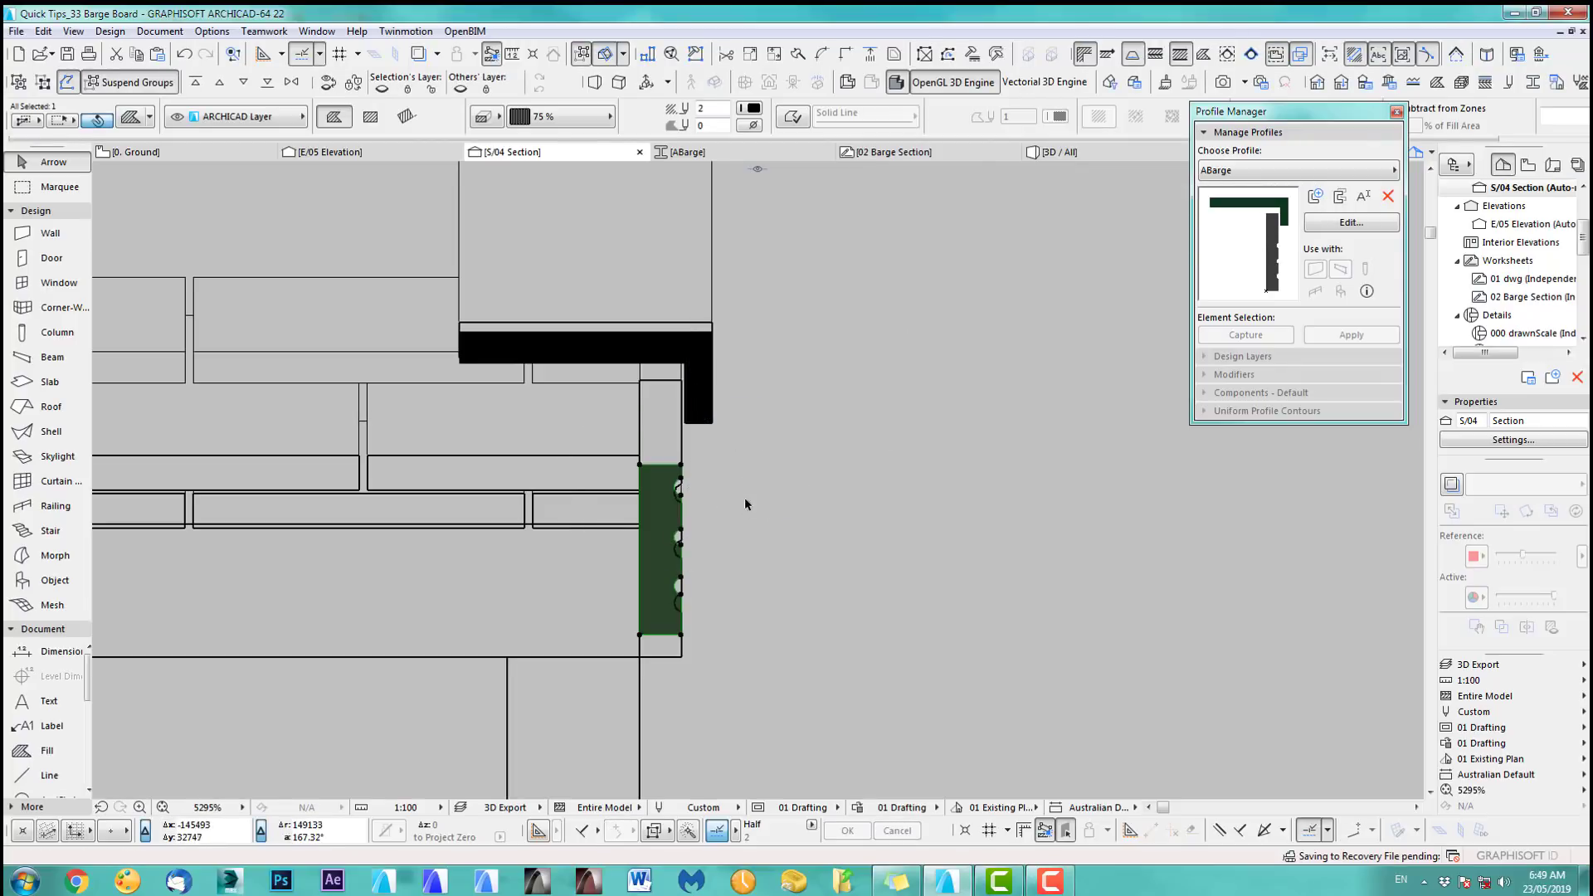
# Step: Raise the green fill under the roof edge, then open the ABarge profile for editing
pyautogui.hotkey('ctrl', 'd')
pyautogui.click(681, 465)
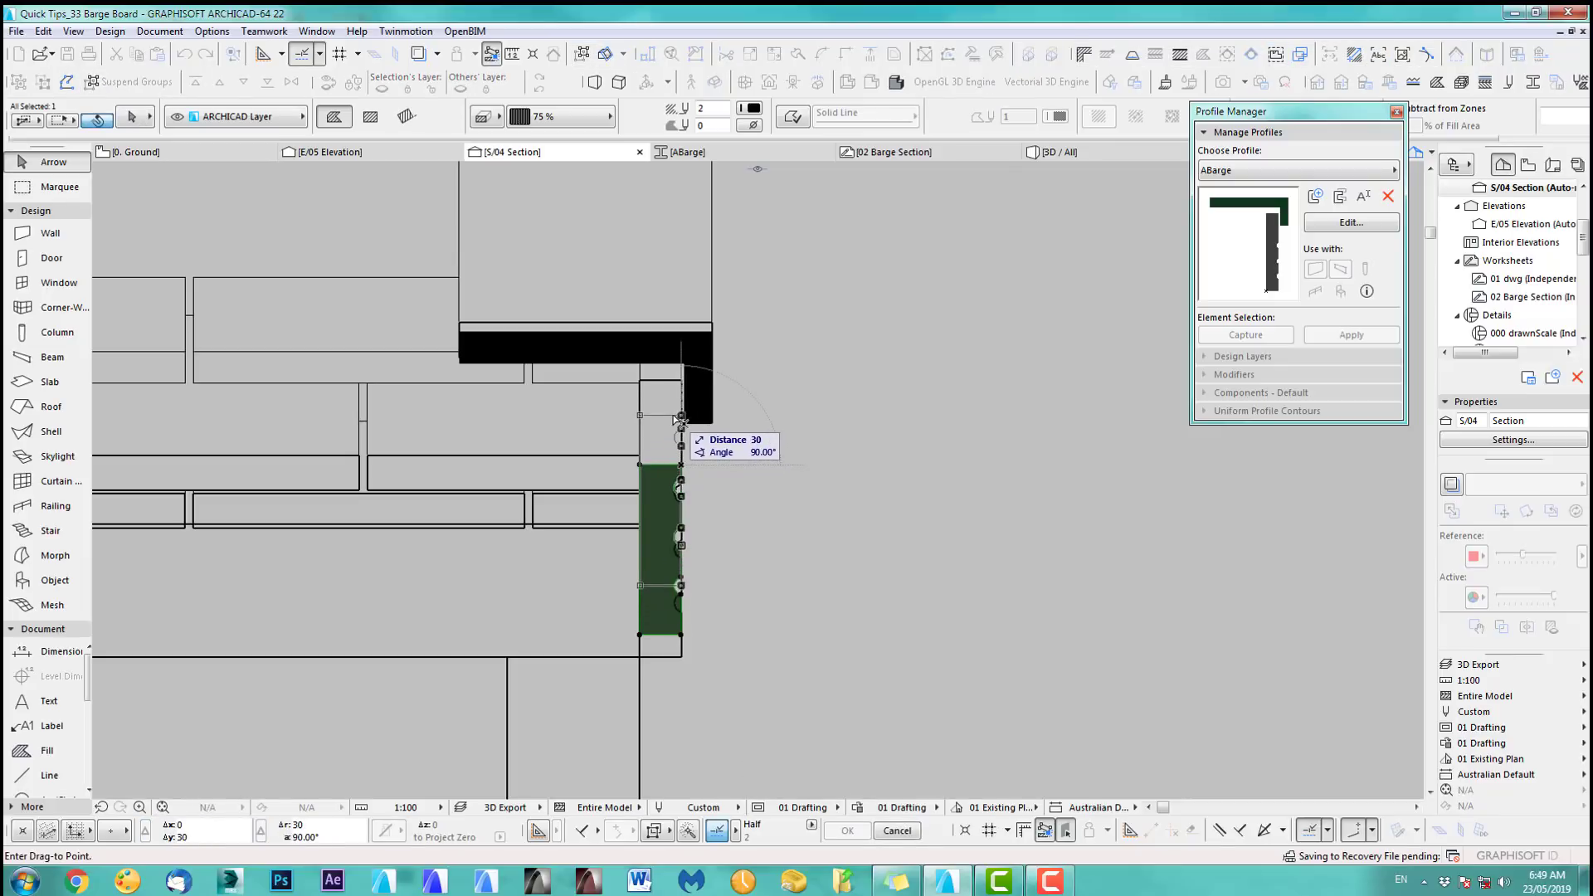
pyautogui.click(682, 415)
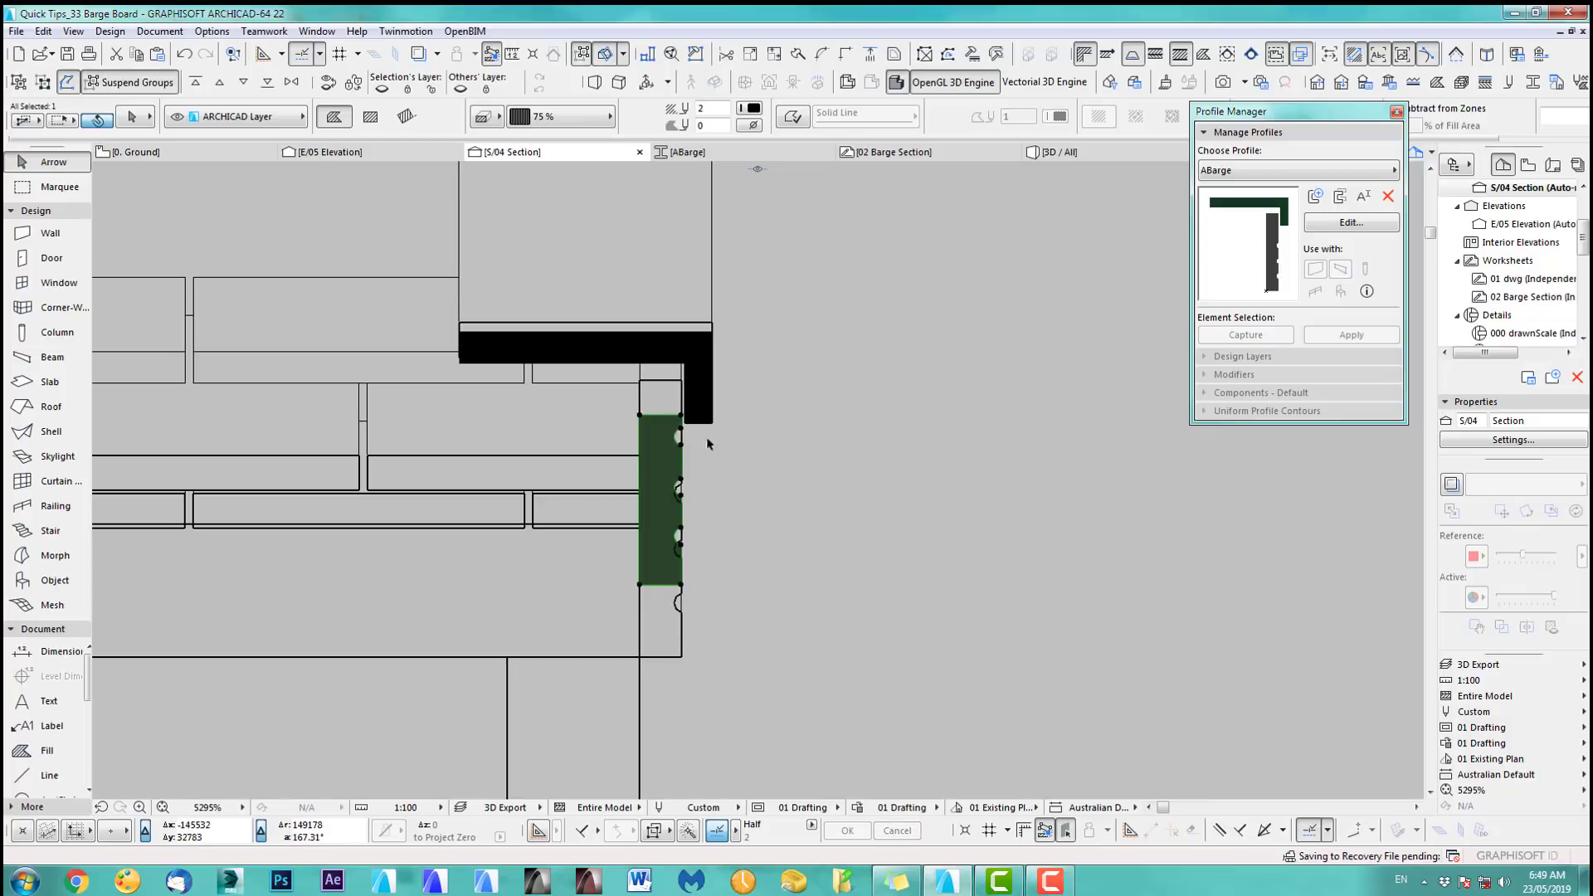
pyautogui.click(734, 495)
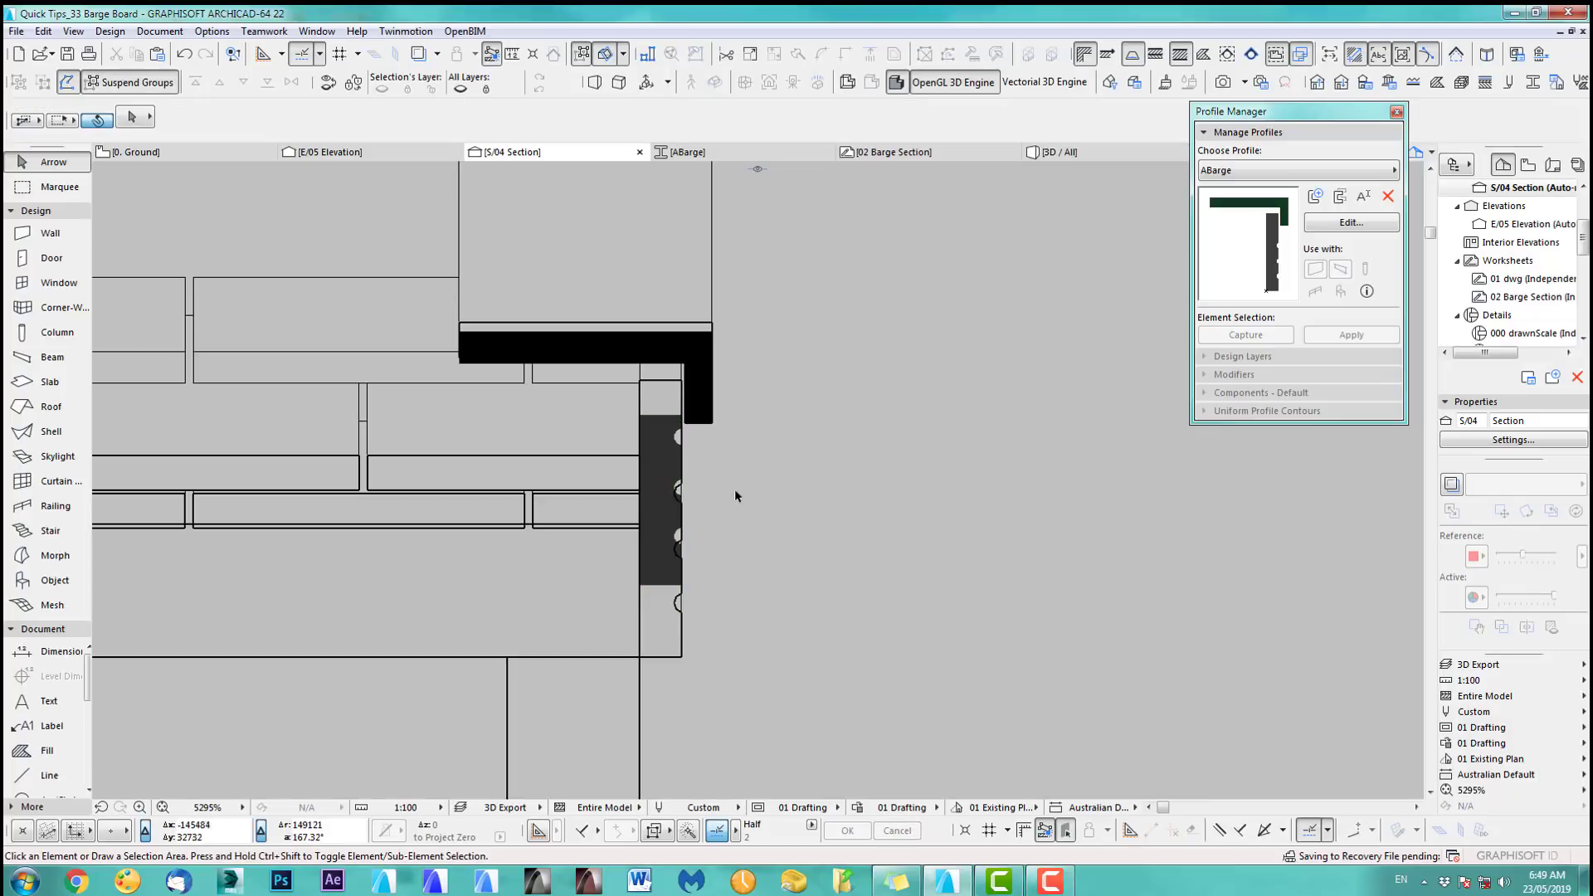
pyautogui.click(668, 473)
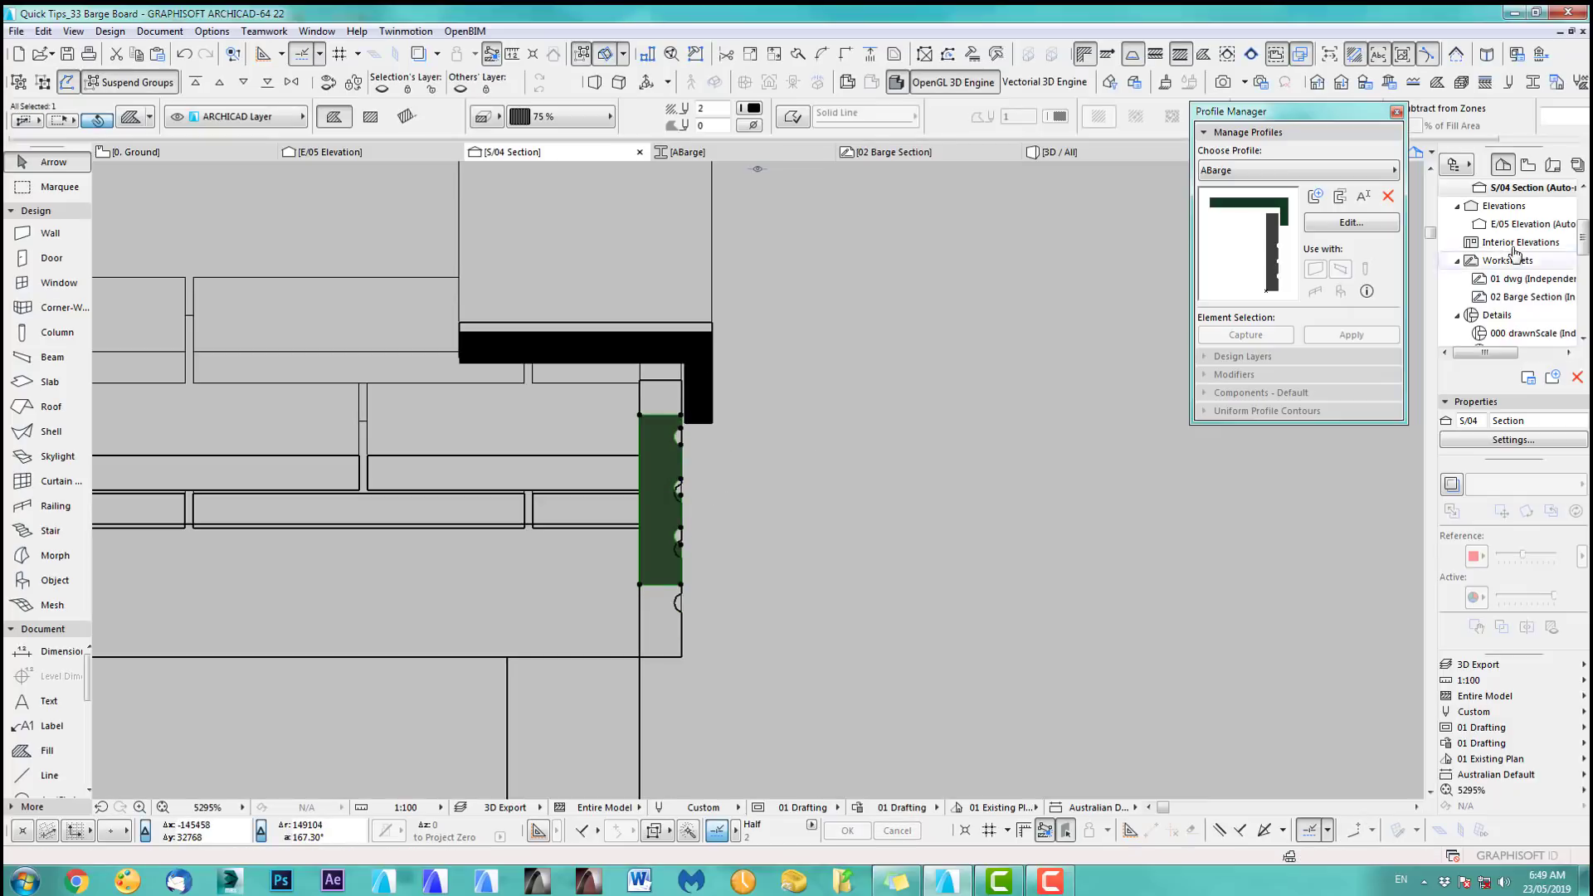
pyautogui.click(1352, 222)
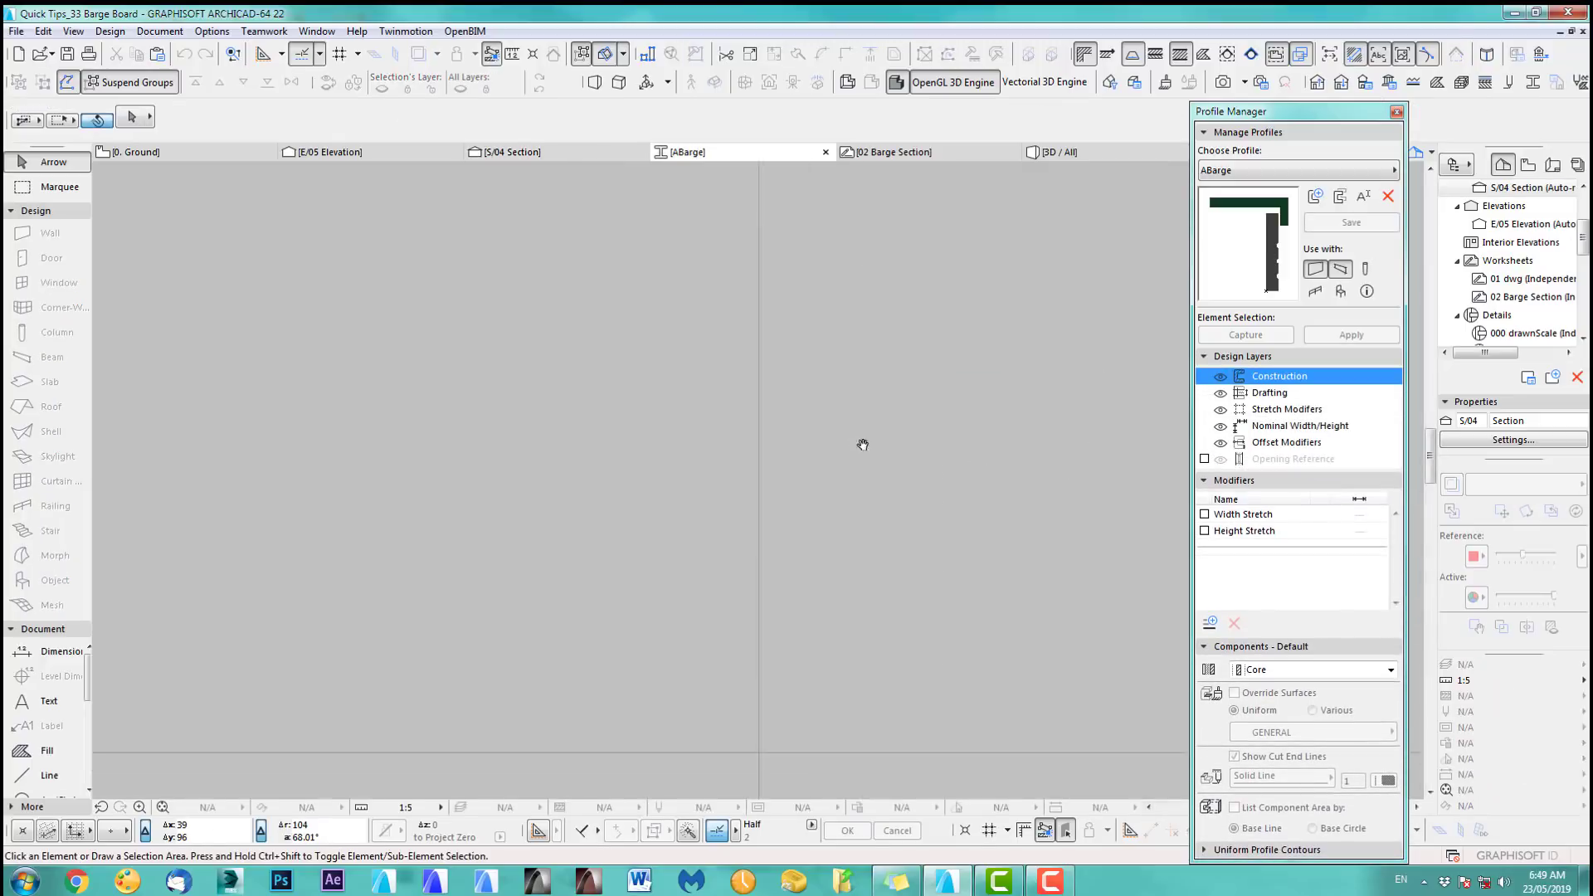
# Step: Paste the notched fill into the ABarge profile and align it with the grey fill's edge
pyautogui.hotkey('ctrl', 'v')
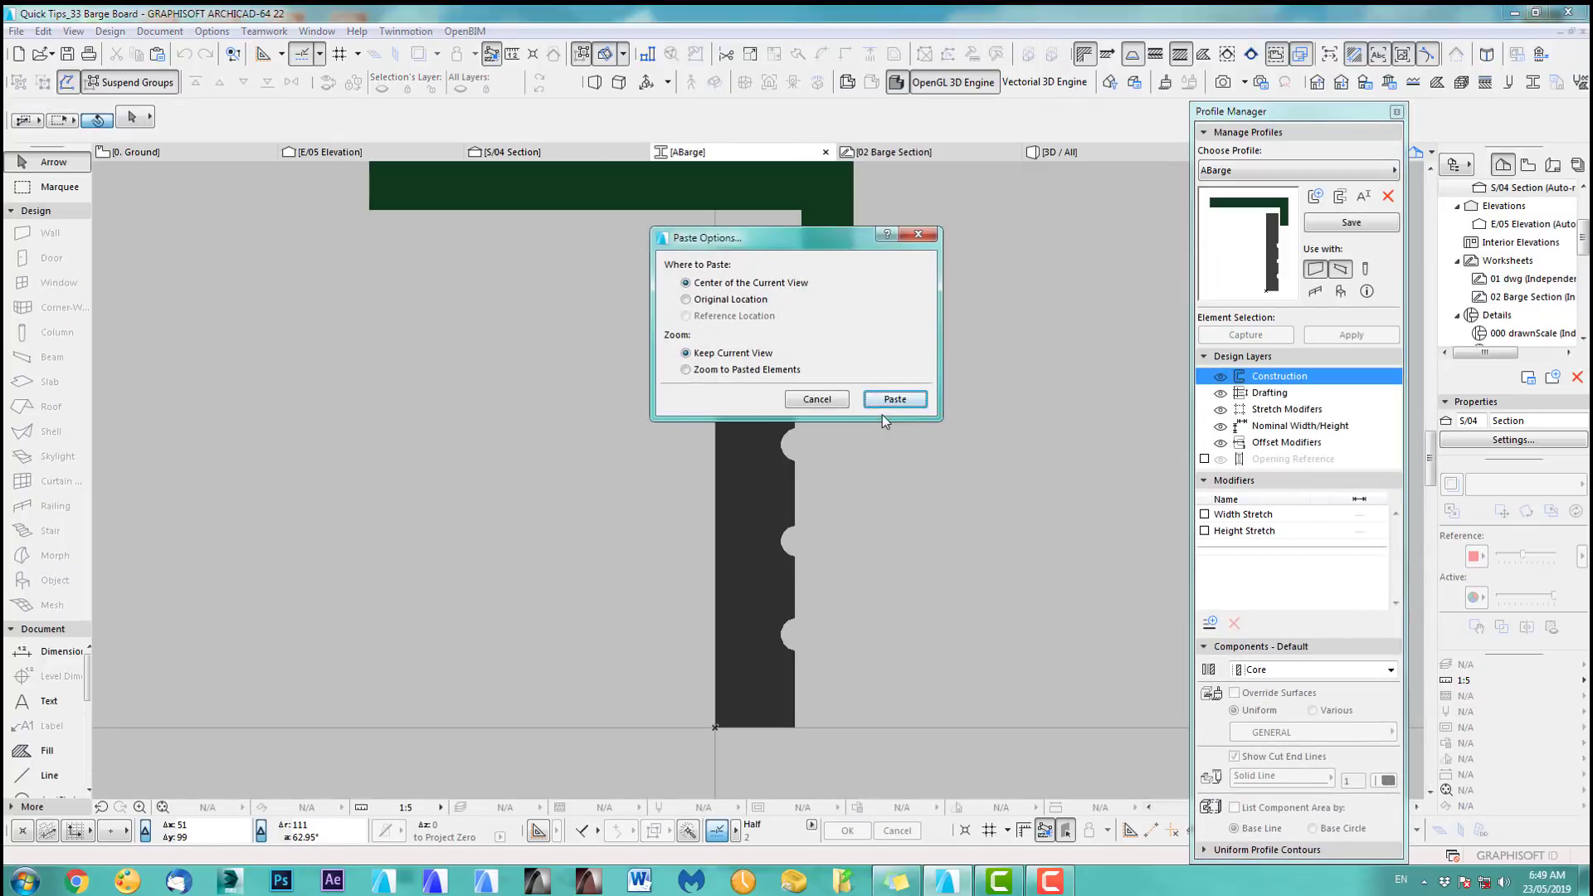
pyautogui.click(890, 398)
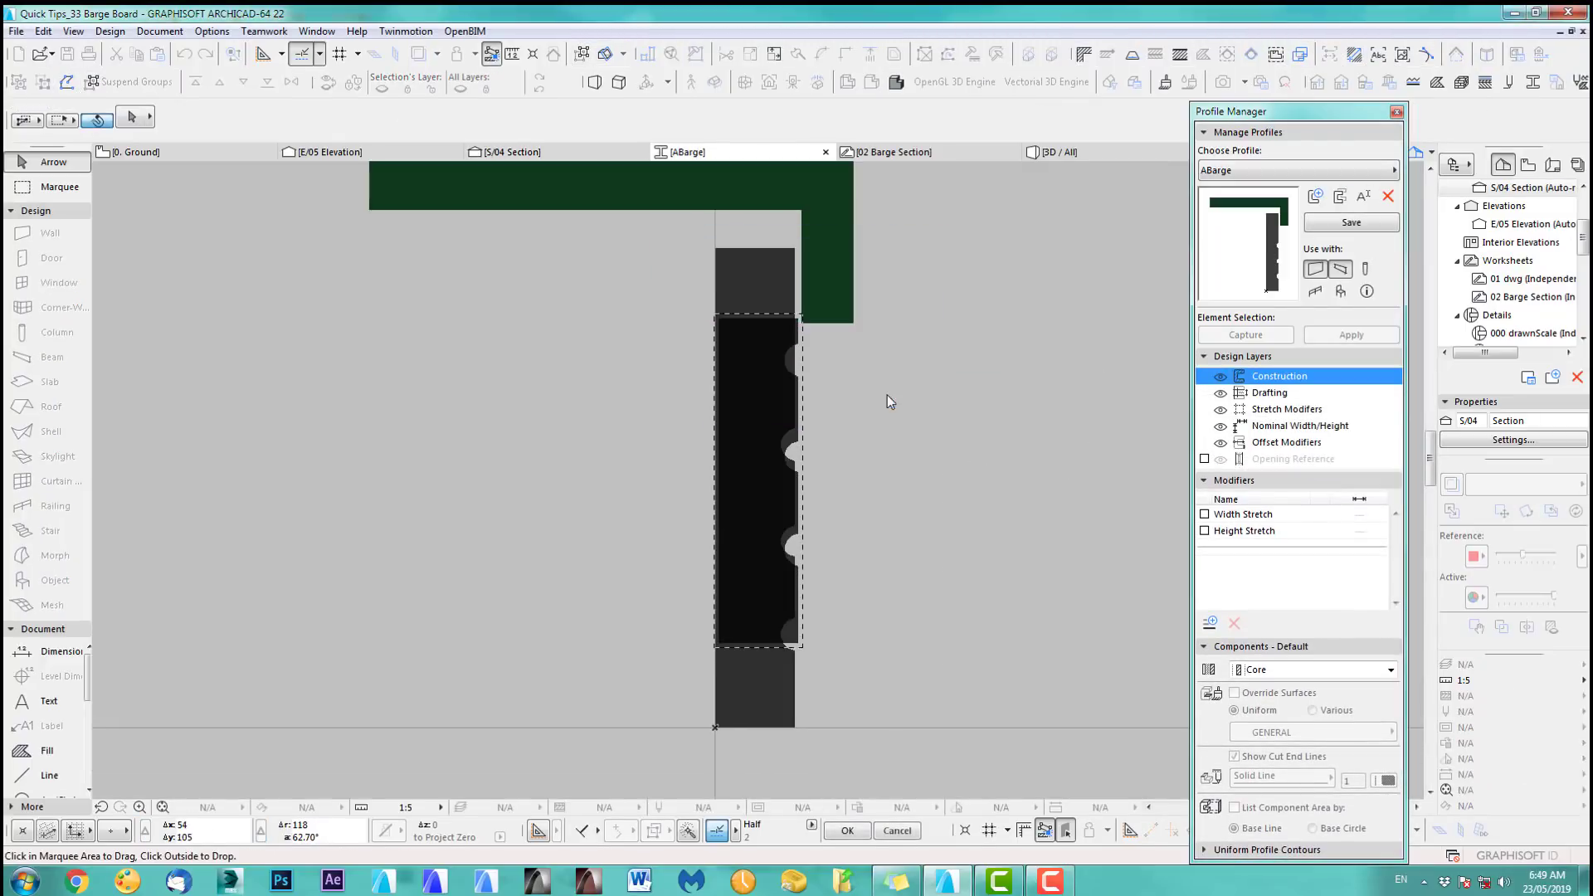
pyautogui.click(847, 352)
pyautogui.click(770, 284)
pyautogui.scroll(3, 794, 318)
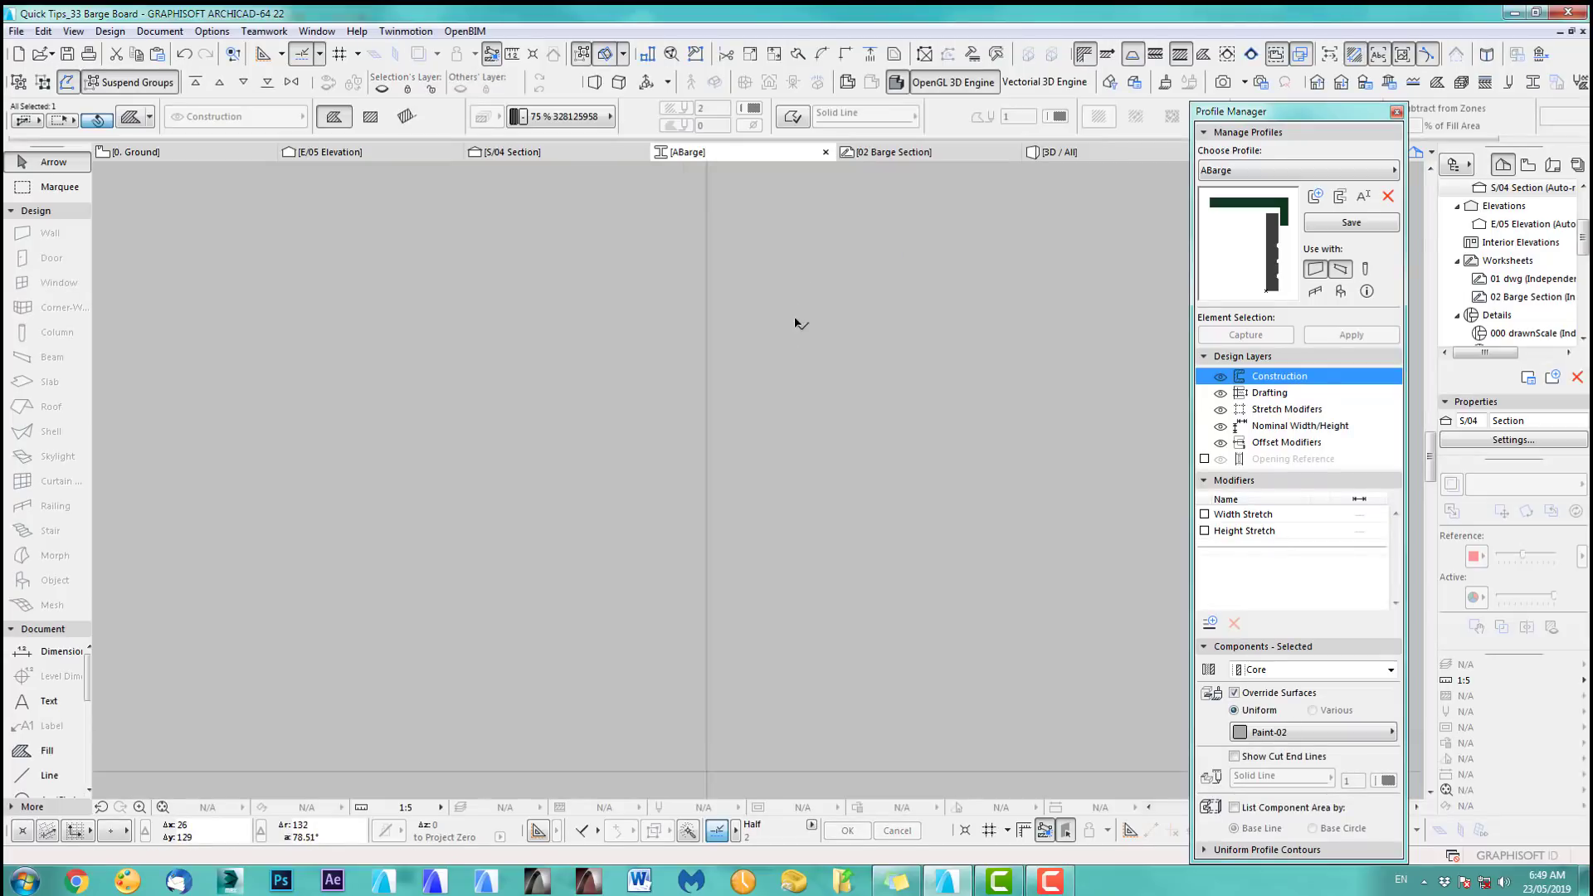
pyautogui.click(800, 318)
pyautogui.hotkey('ctrl', 'd')
pyautogui.click(802, 318)
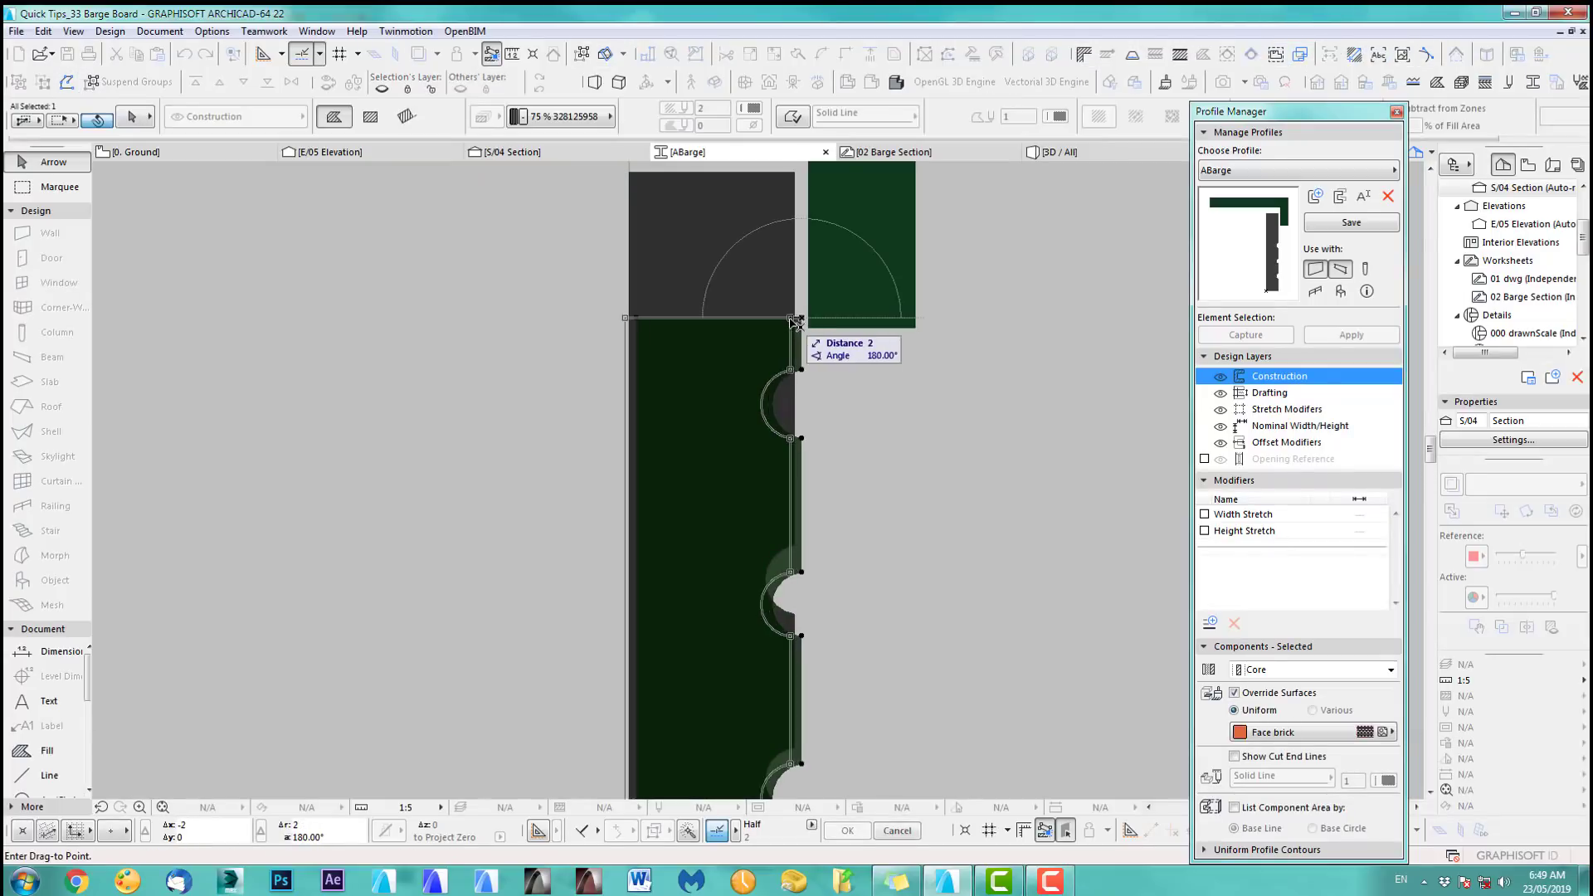
pyautogui.click(794, 318)
# Step: Delete the old grey fill, save the ABarge profile, and return to the ground floor plan
pyautogui.click(779, 277)
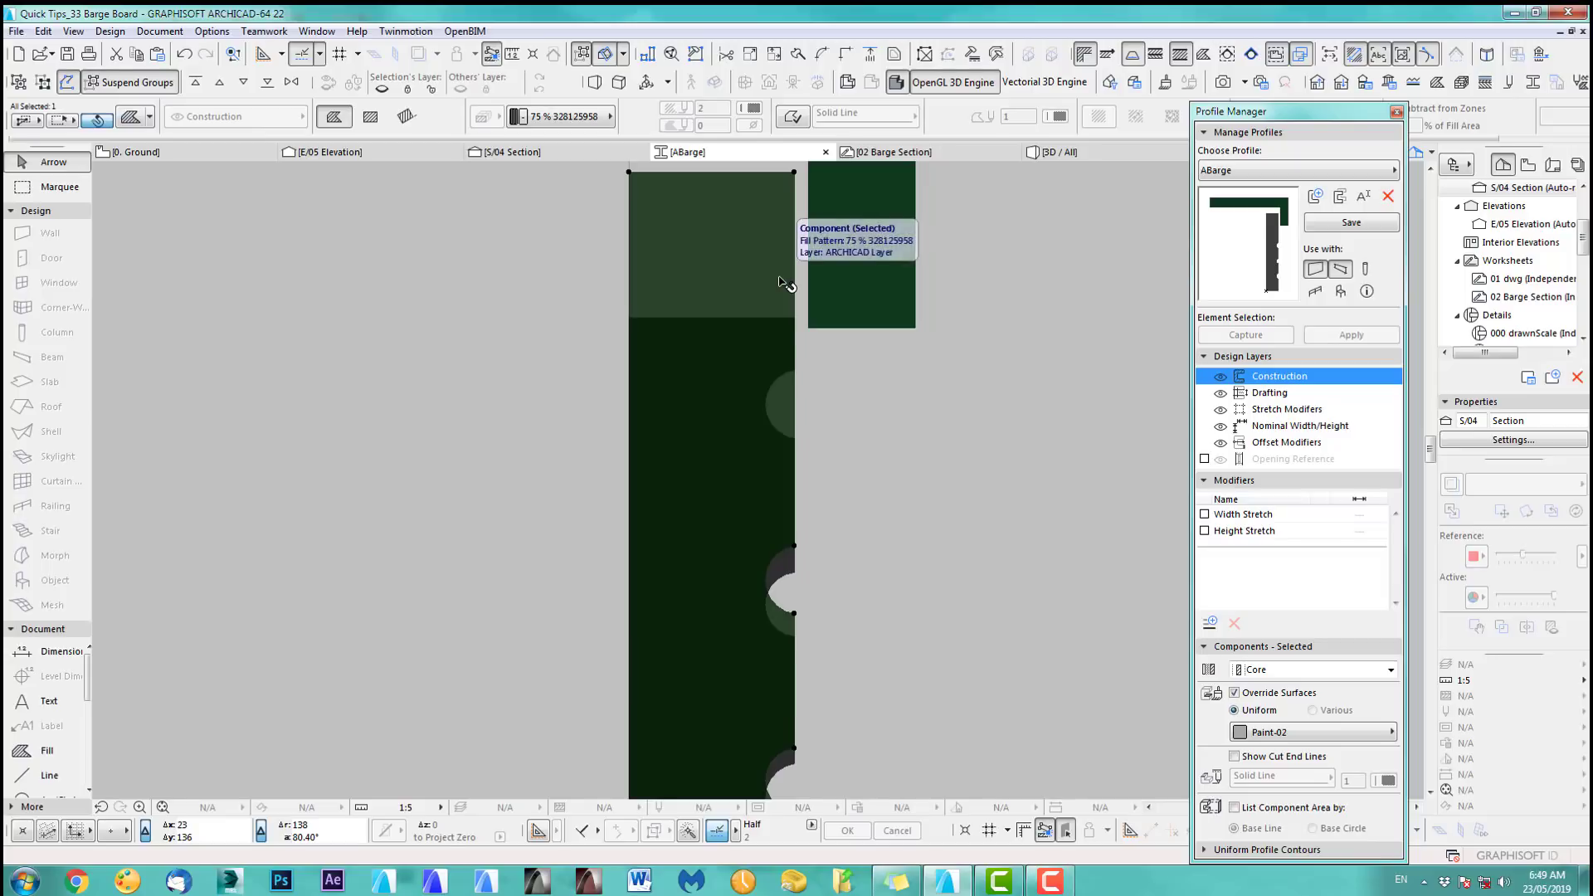
pyautogui.press('Delete')
pyautogui.click(1348, 224)
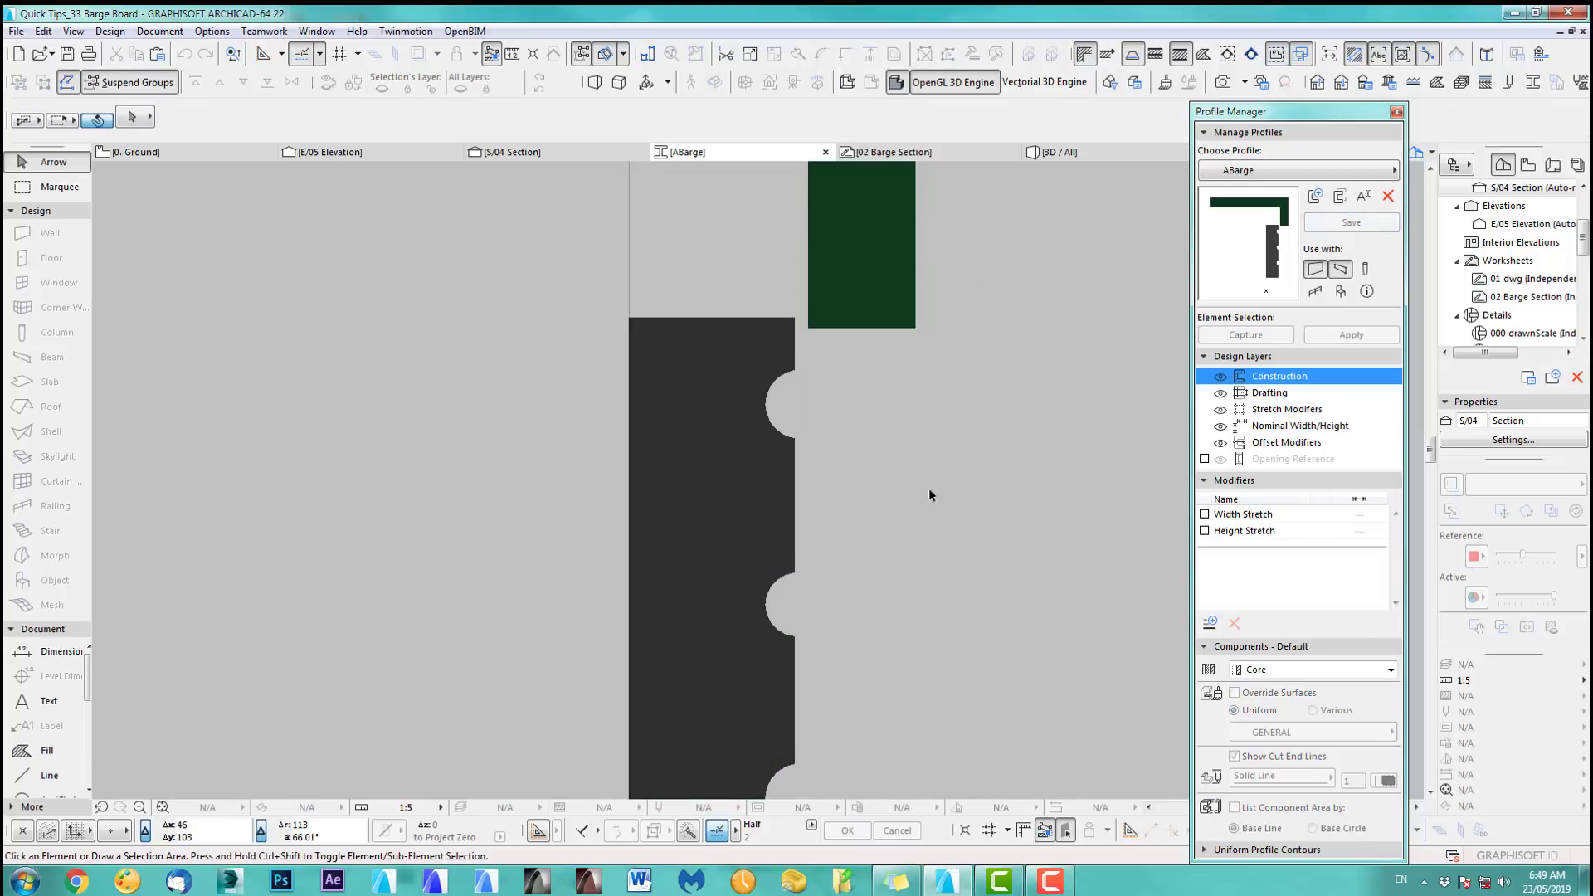
pyautogui.press('F2')
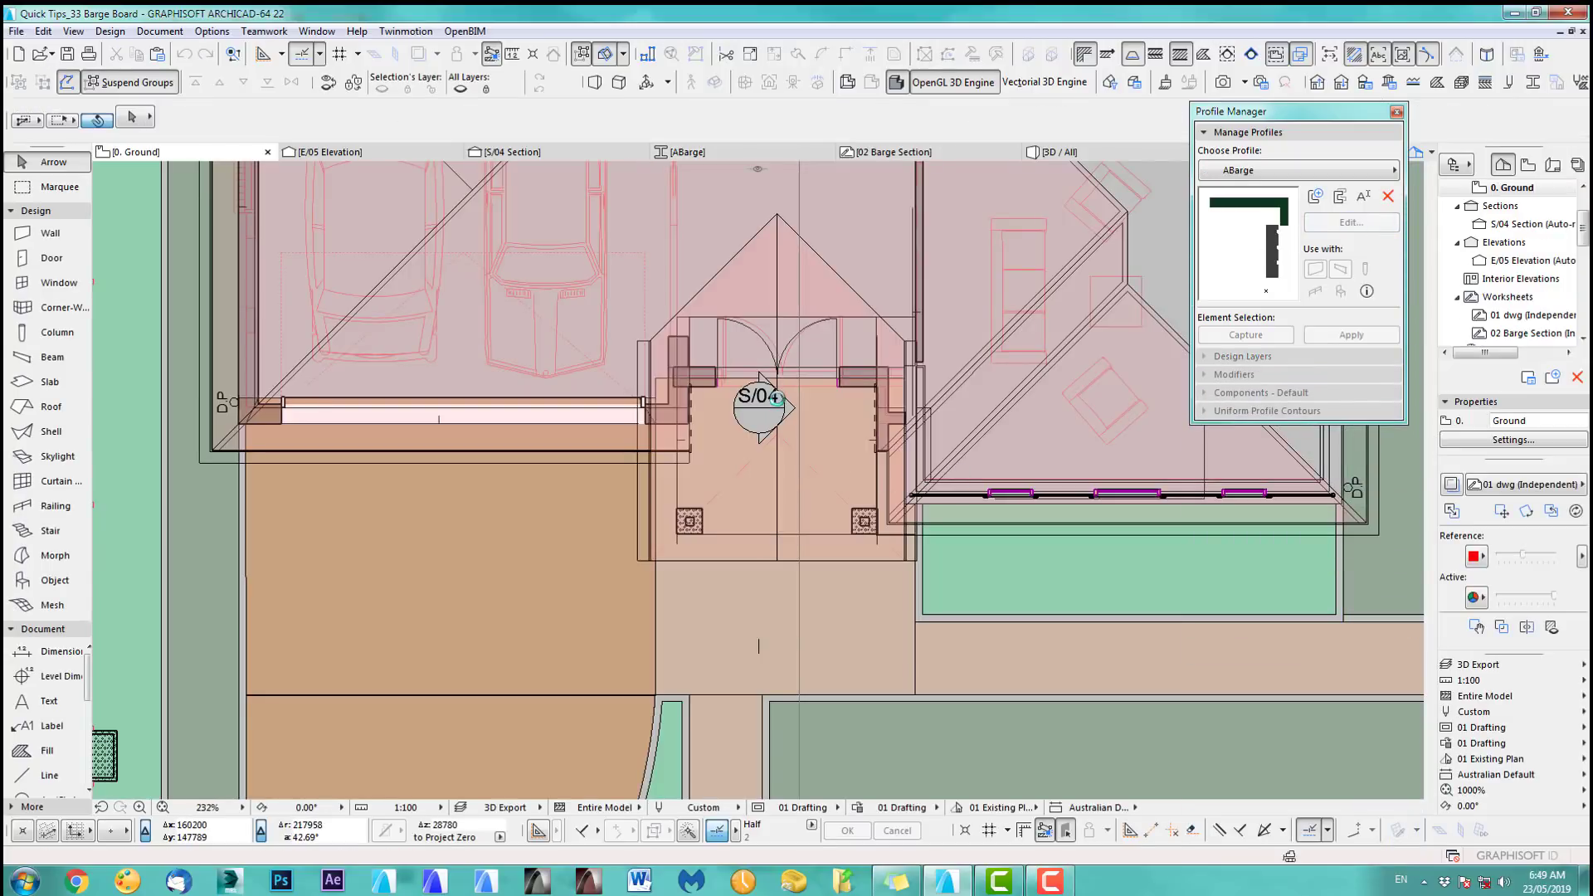
# Step: Inspect the notched barge board on the gable in 3D, then reopen the ABarge profile
pyautogui.press('F3')
pyautogui.click(672, 479)
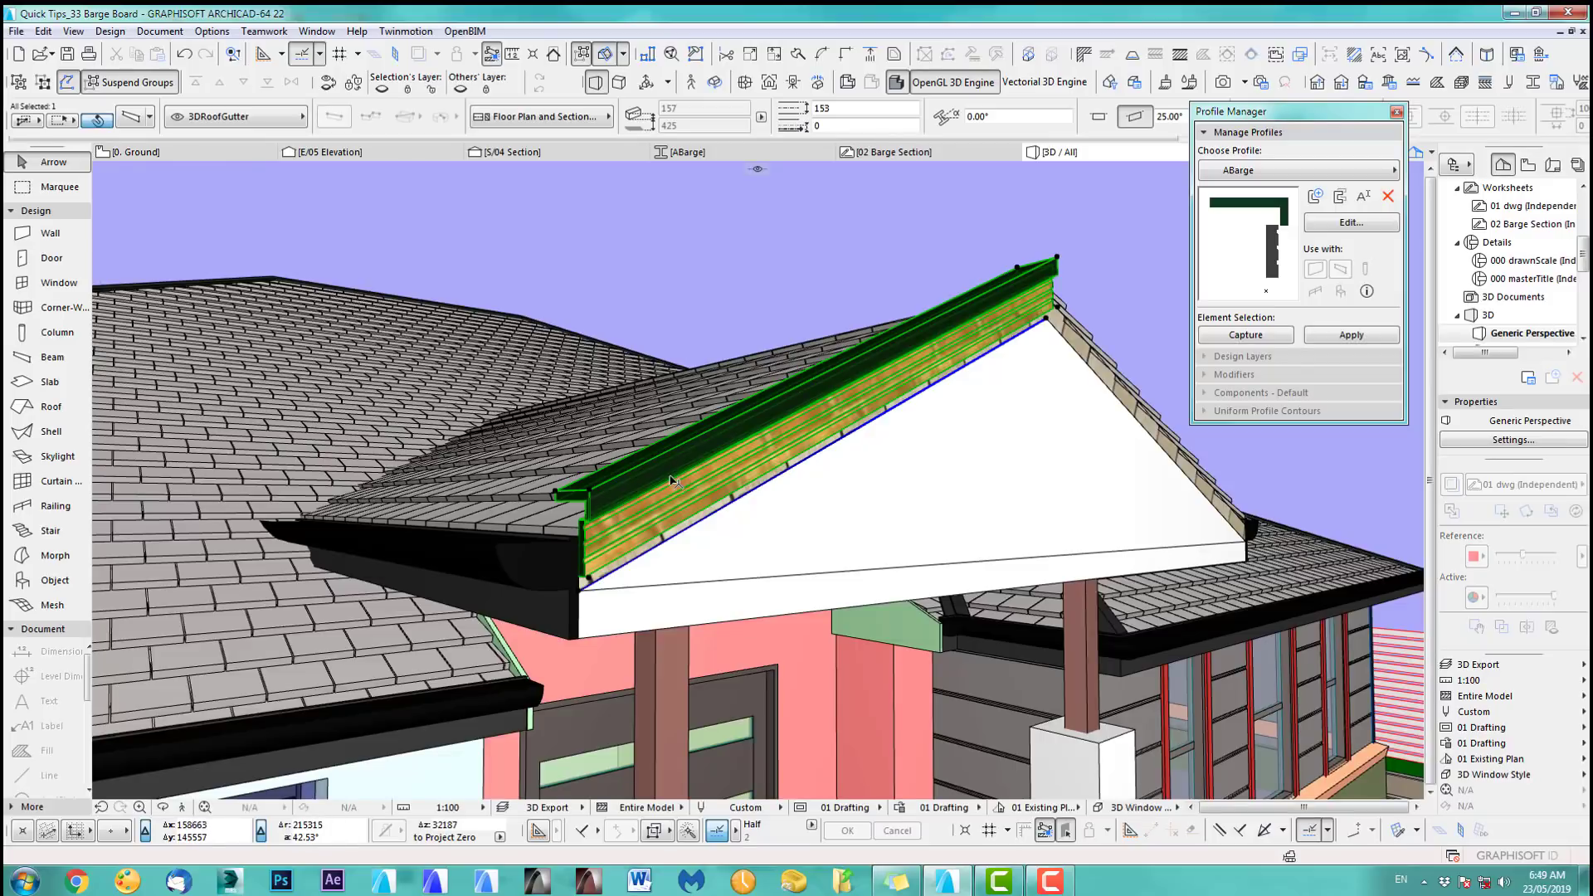
pyautogui.click(864, 261)
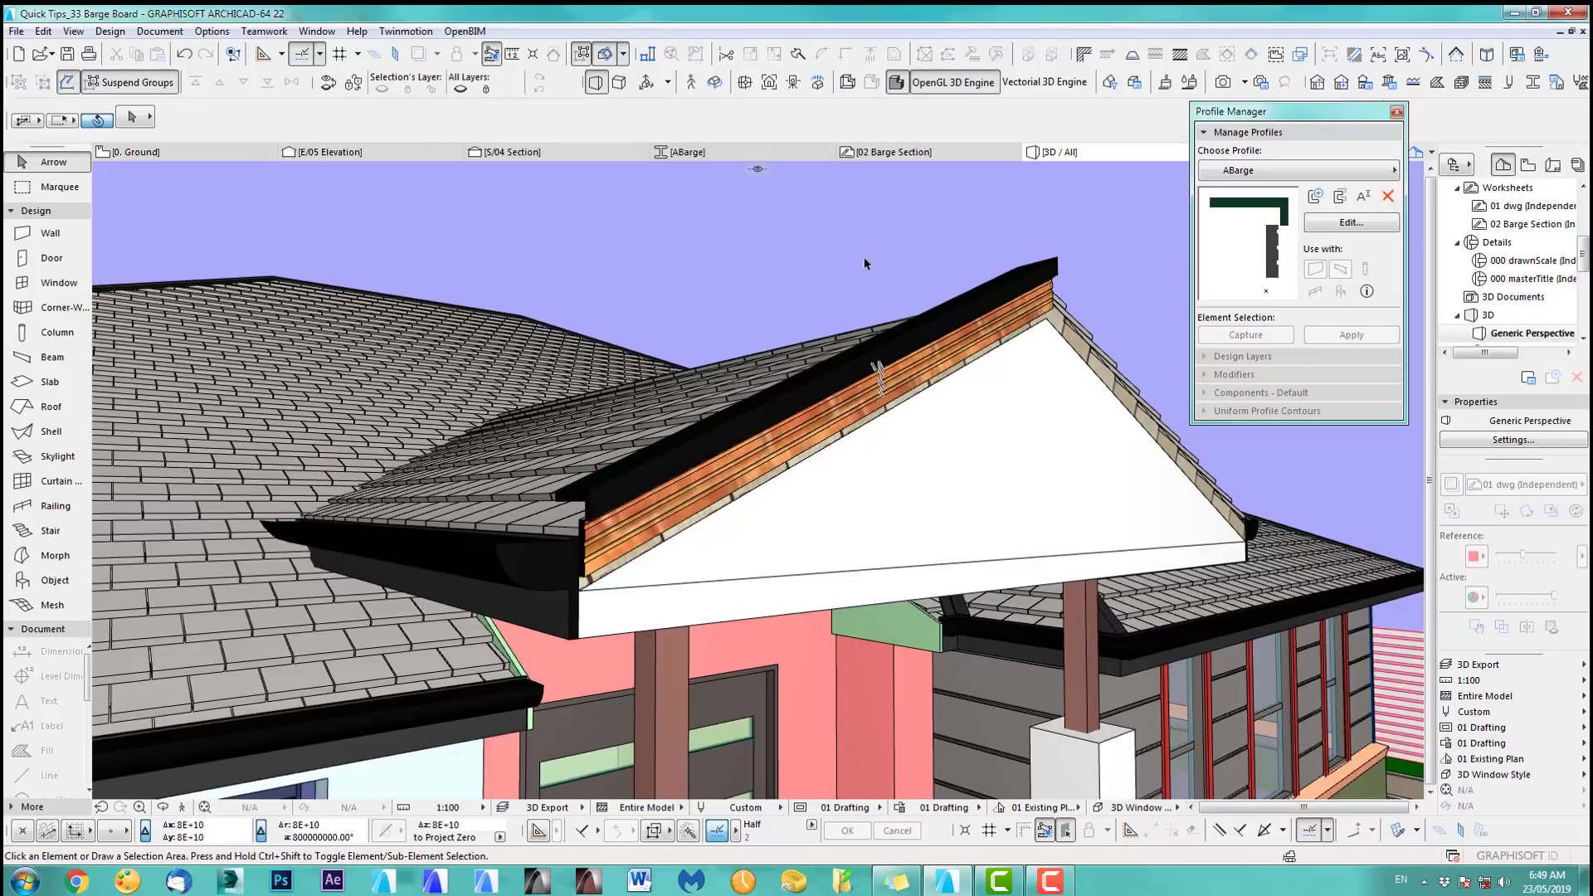
pyautogui.moveTo(690, 515)
pyautogui.mouseDown(button='middle')
pyautogui.moveTo(781, 481)
pyautogui.moveTo(663, 508)
pyautogui.mouseUp(button='middle')
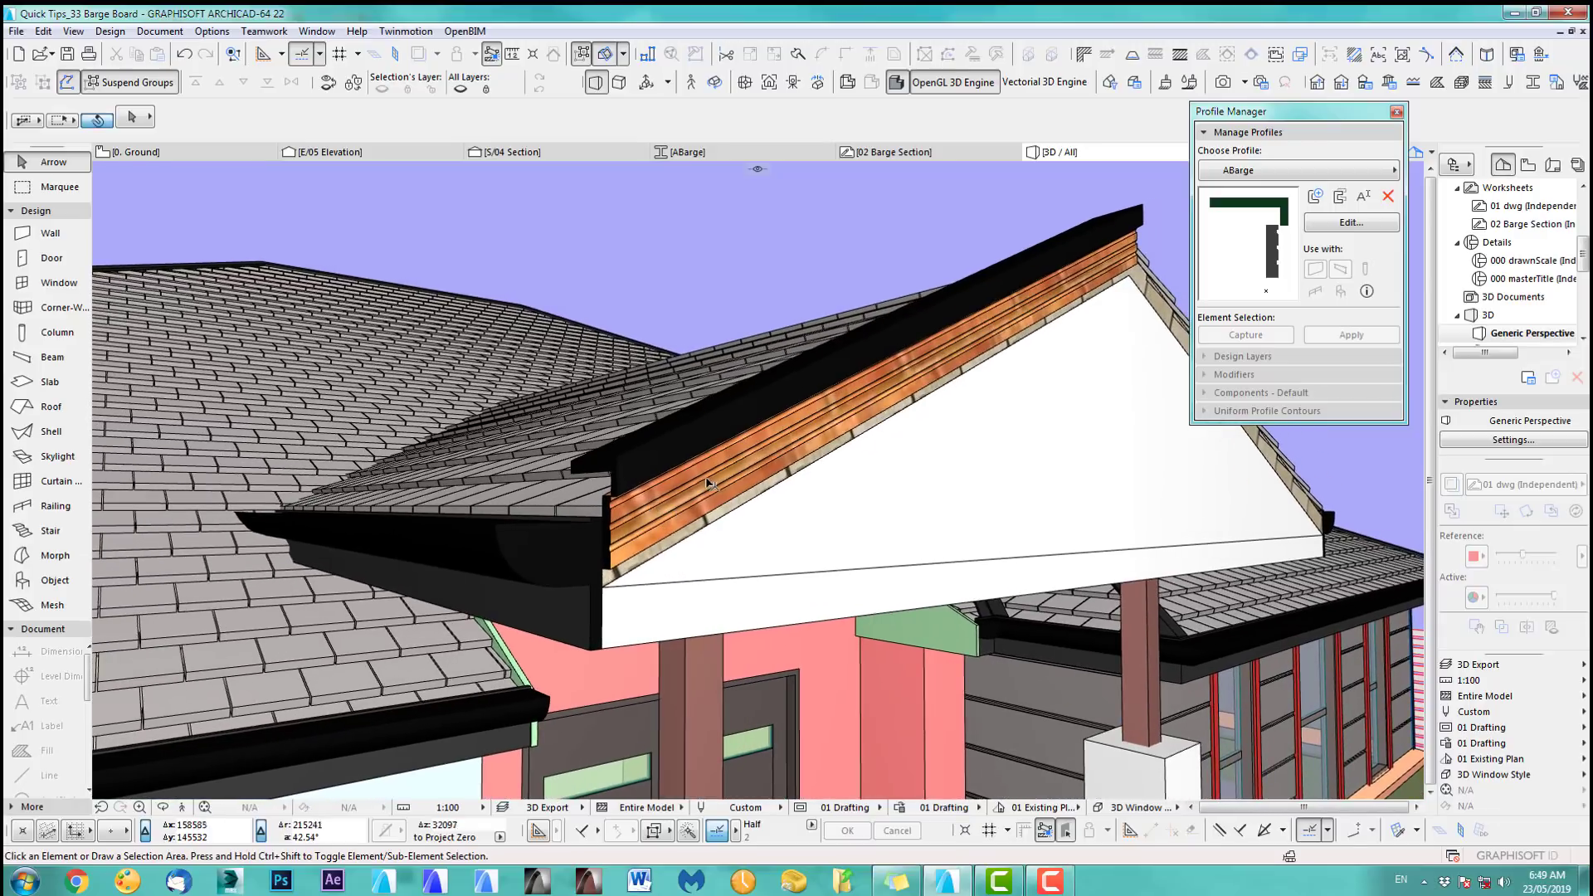
pyautogui.click(1351, 222)
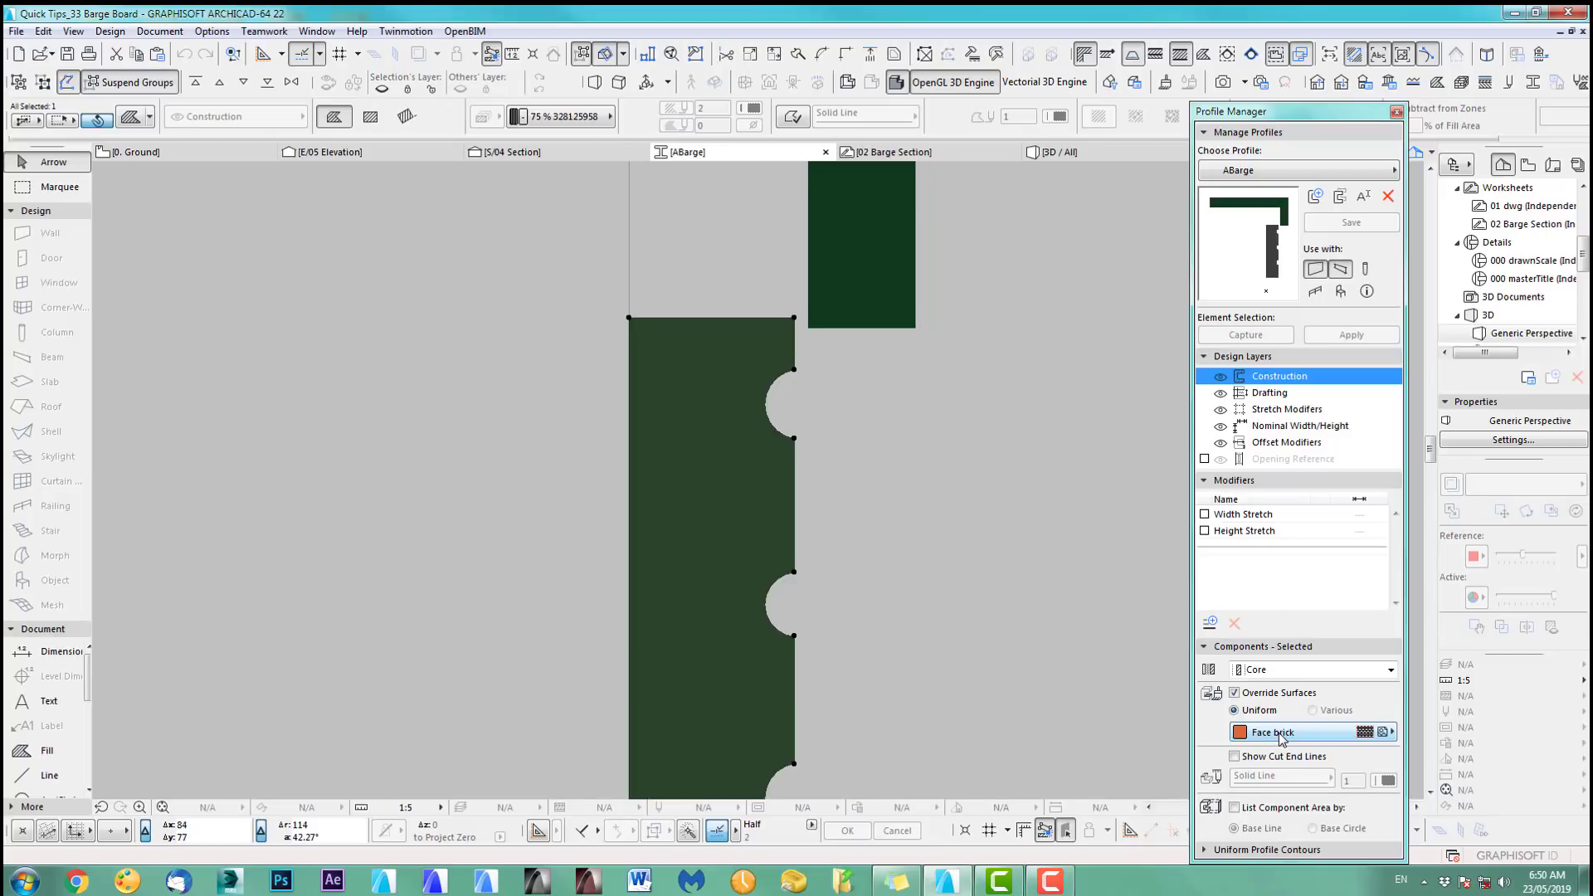
# Step: Override the ABarge core surface with Paint-02, save the profile, and check it in 3D
pyautogui.click(1282, 735)
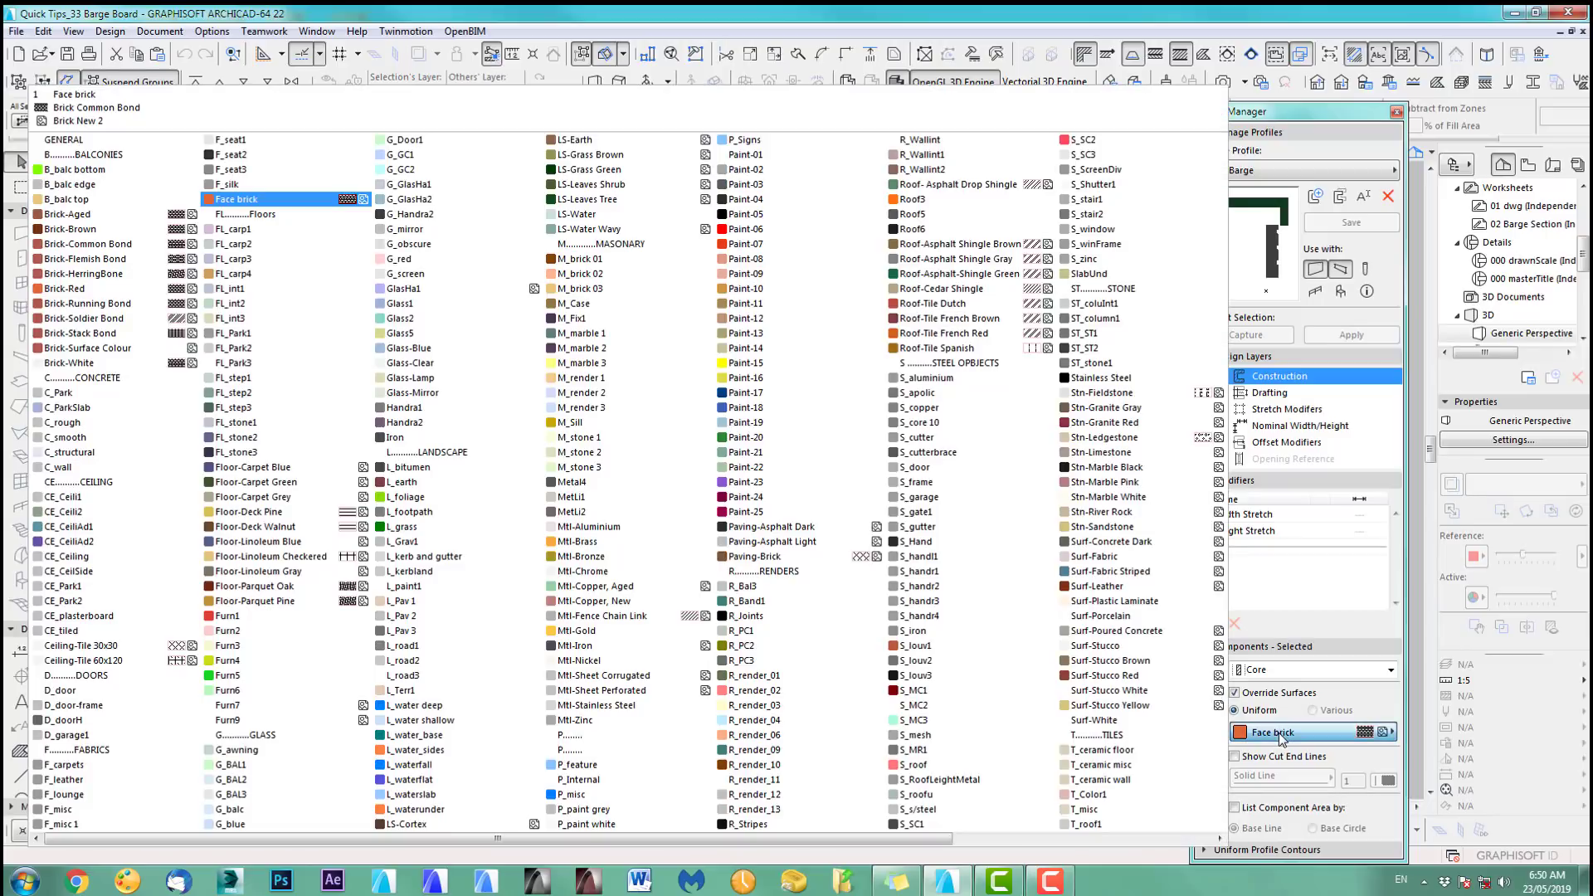
pyautogui.click(793, 171)
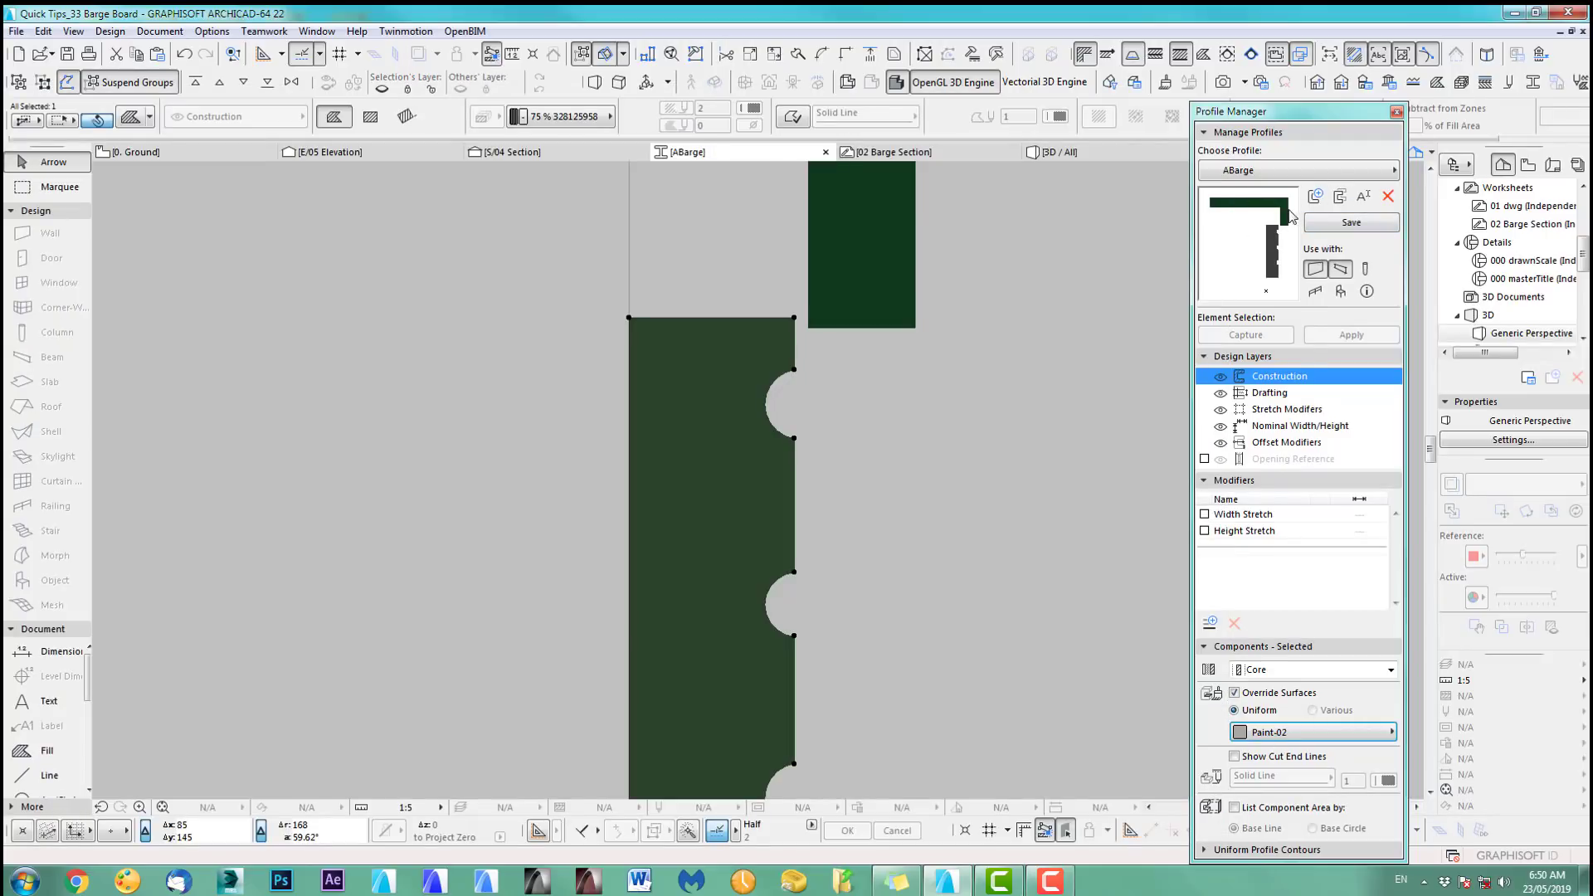
pyautogui.click(1349, 223)
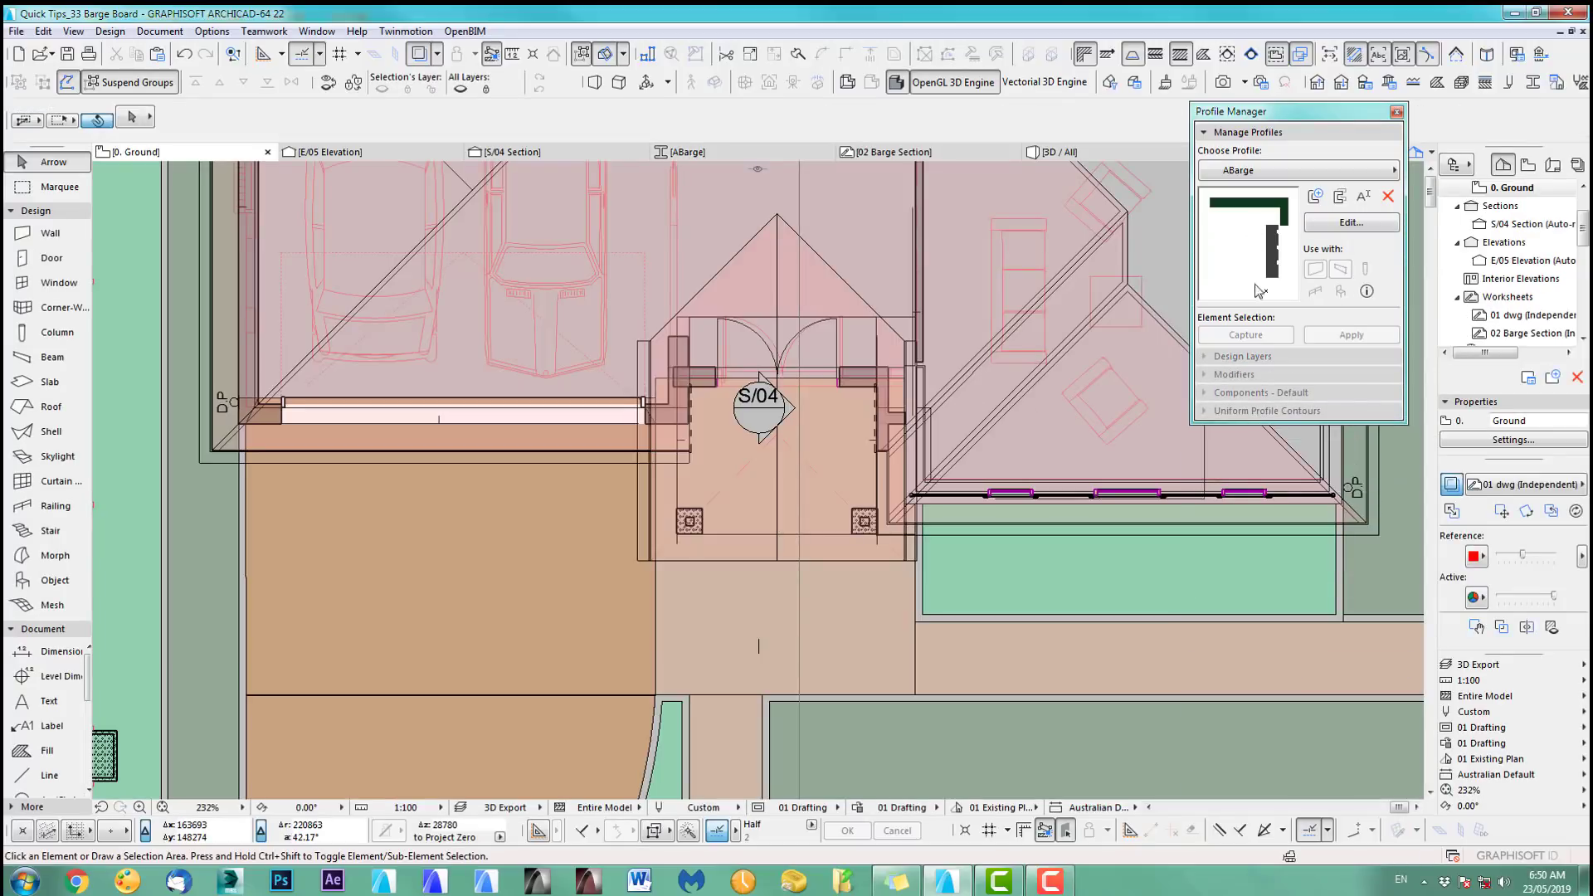
pyautogui.press('F3')
pyautogui.press('F3')
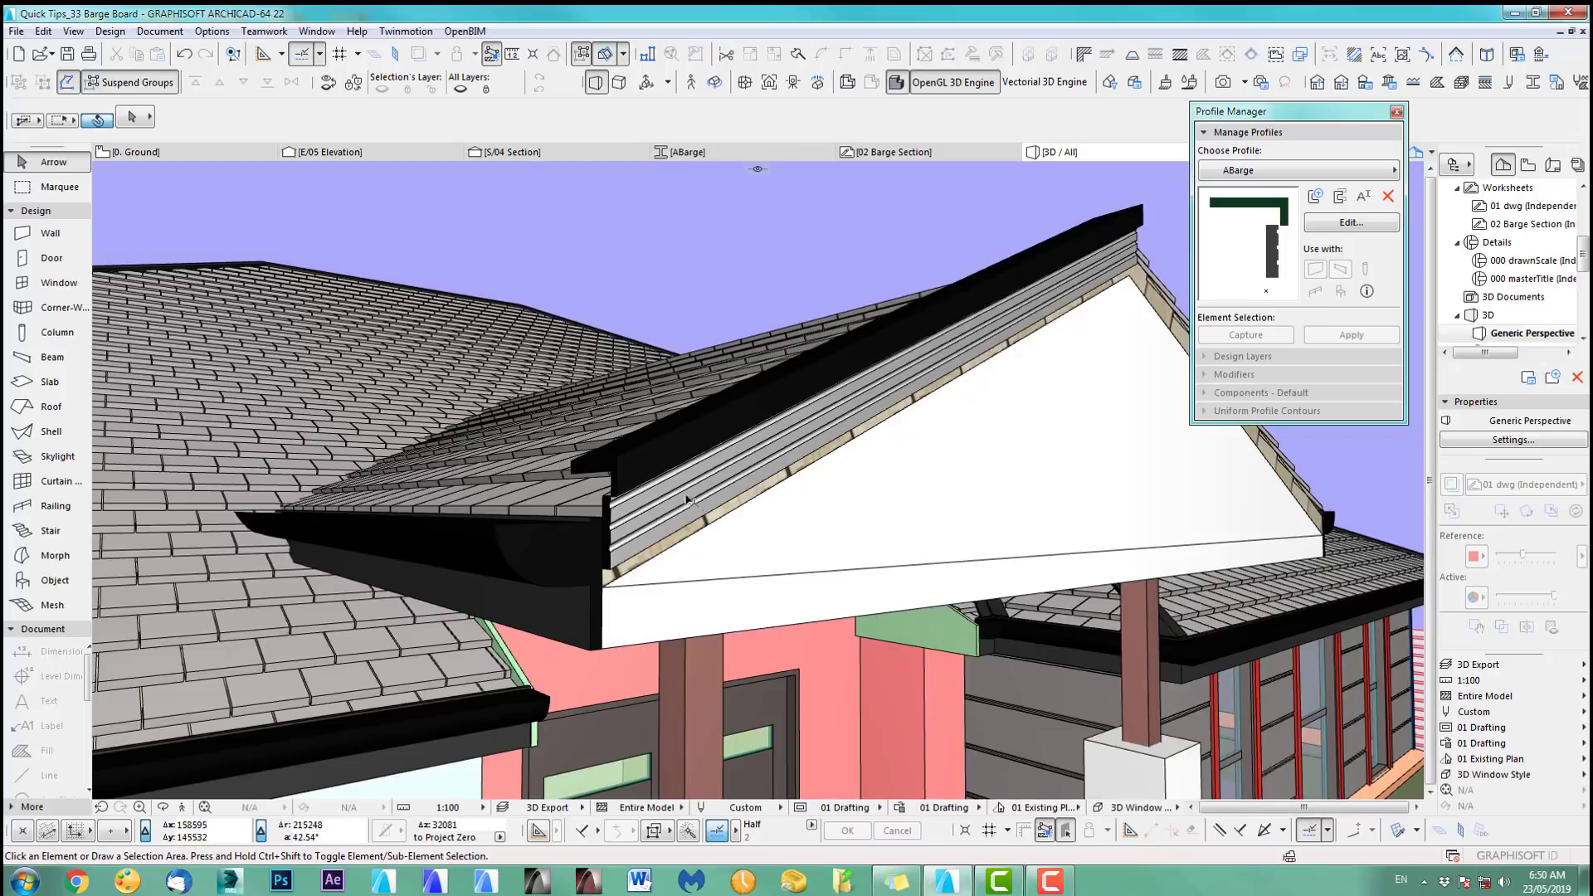
pyautogui.keyDown('shift'); pyautogui.moveTo(686, 497); pyautogui.dragTo(751, 446, button='middle'); pyautogui.keyUp('shift')
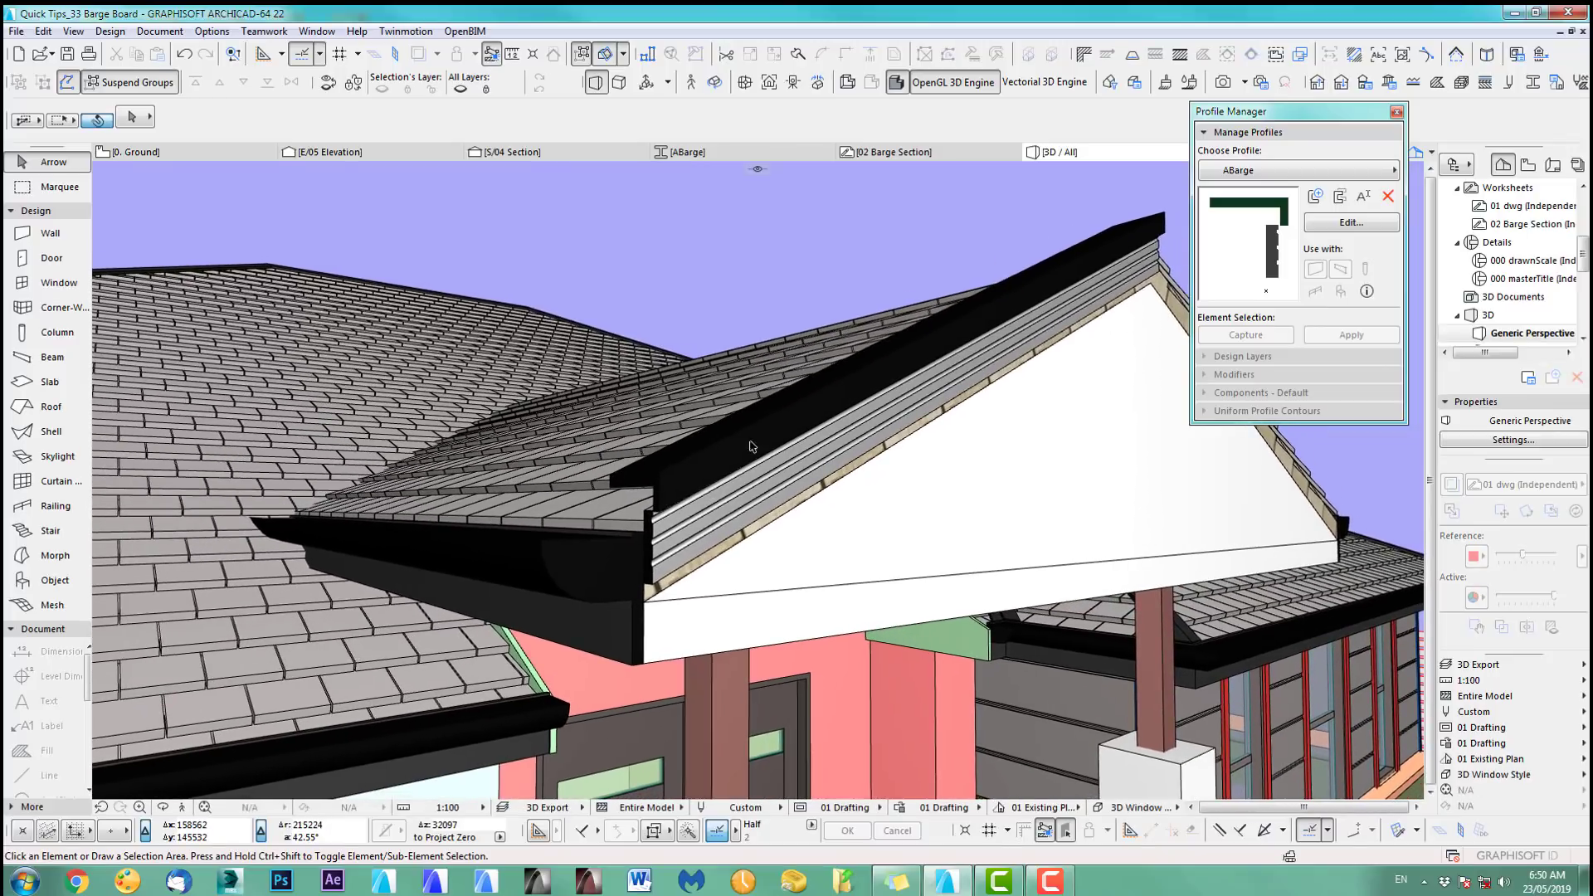
pyautogui.click(537, 152)
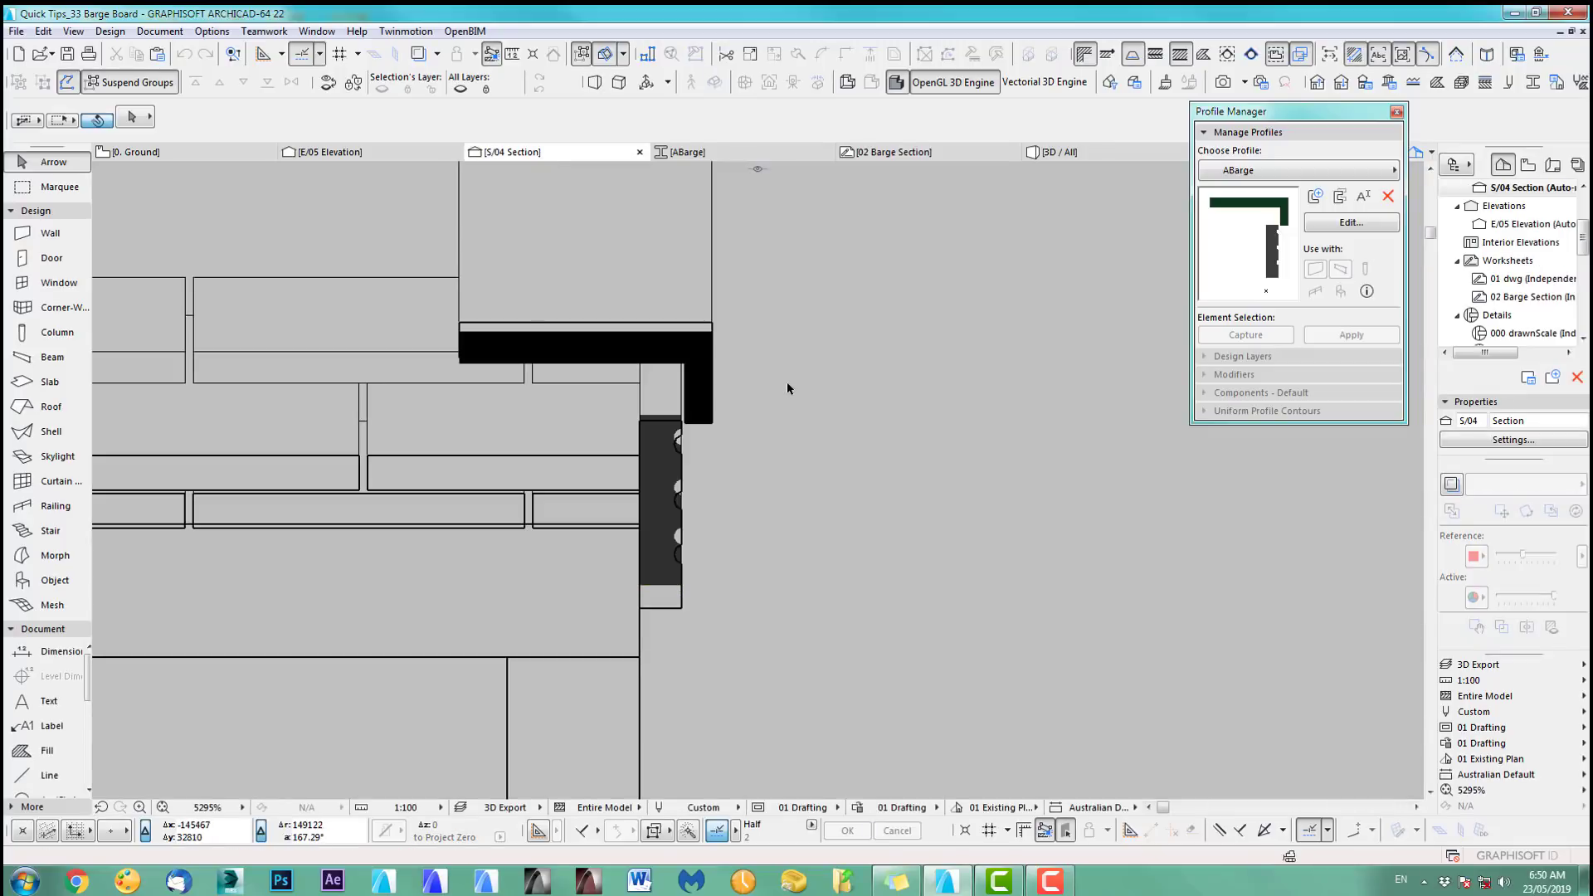
# Step: Drag the section's barge board and capping down in two moves, 32 units in total
pyautogui.click(681, 328)
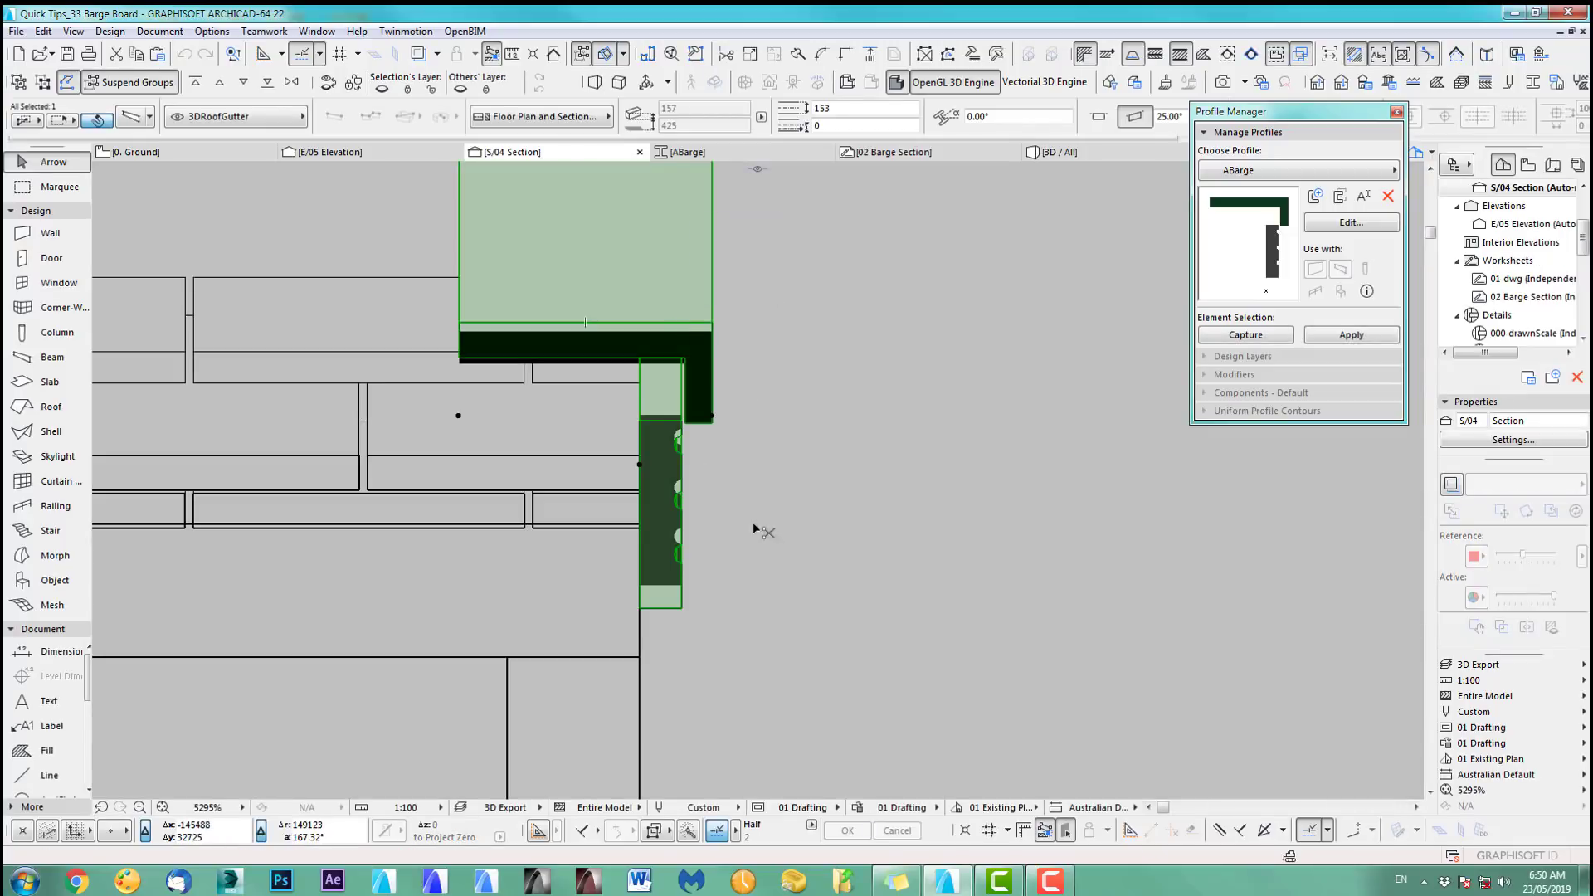
pyautogui.hotkey('ctrl', 'd')
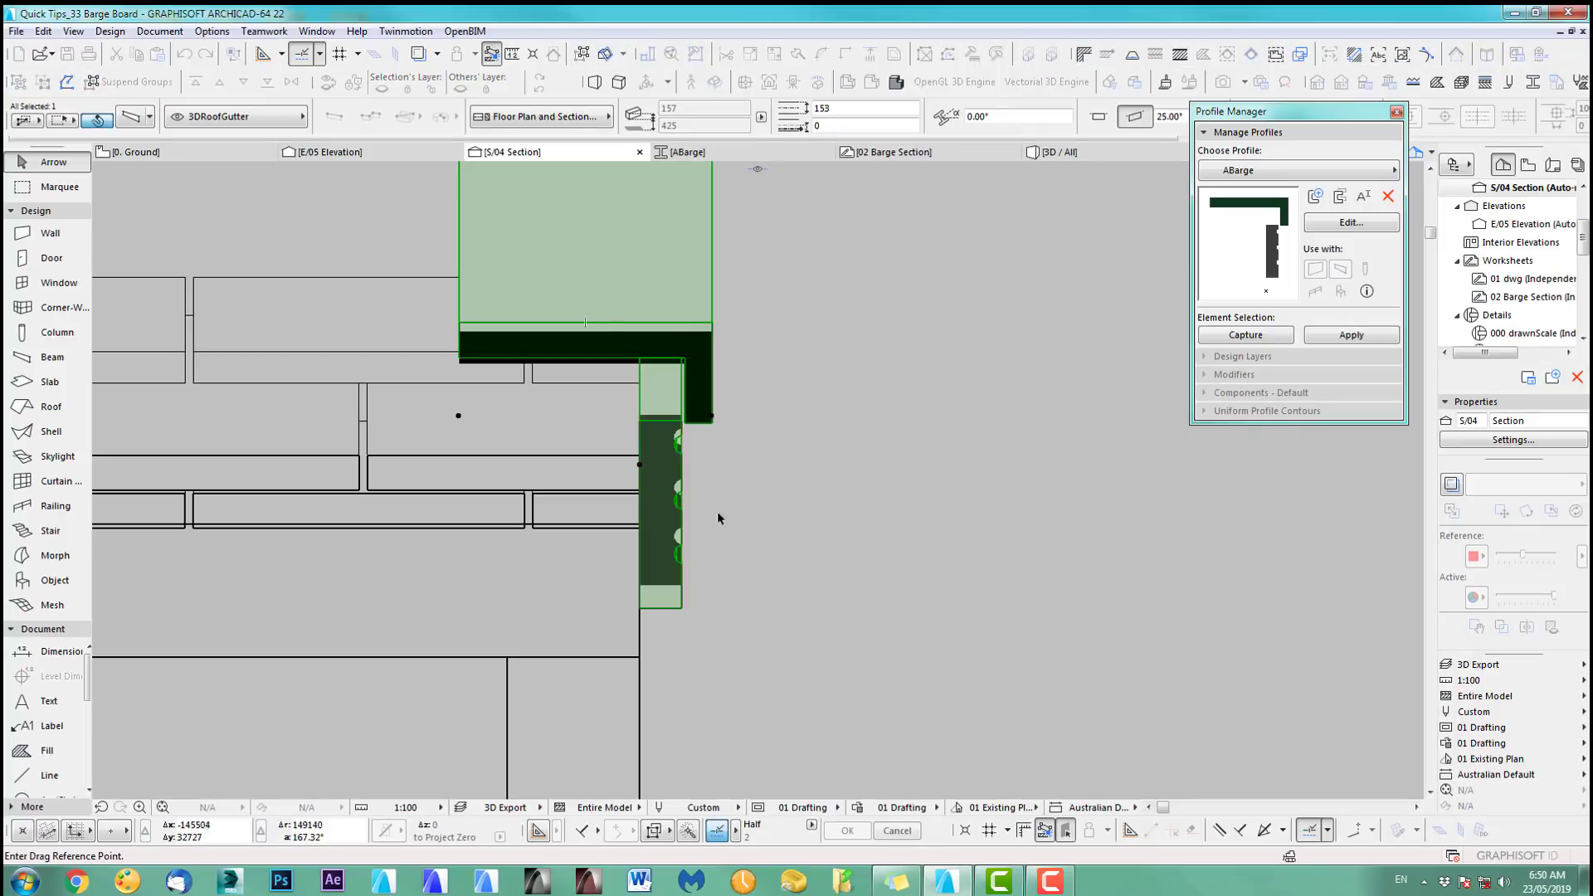
pyautogui.click(606, 362)
pyautogui.click(606, 403)
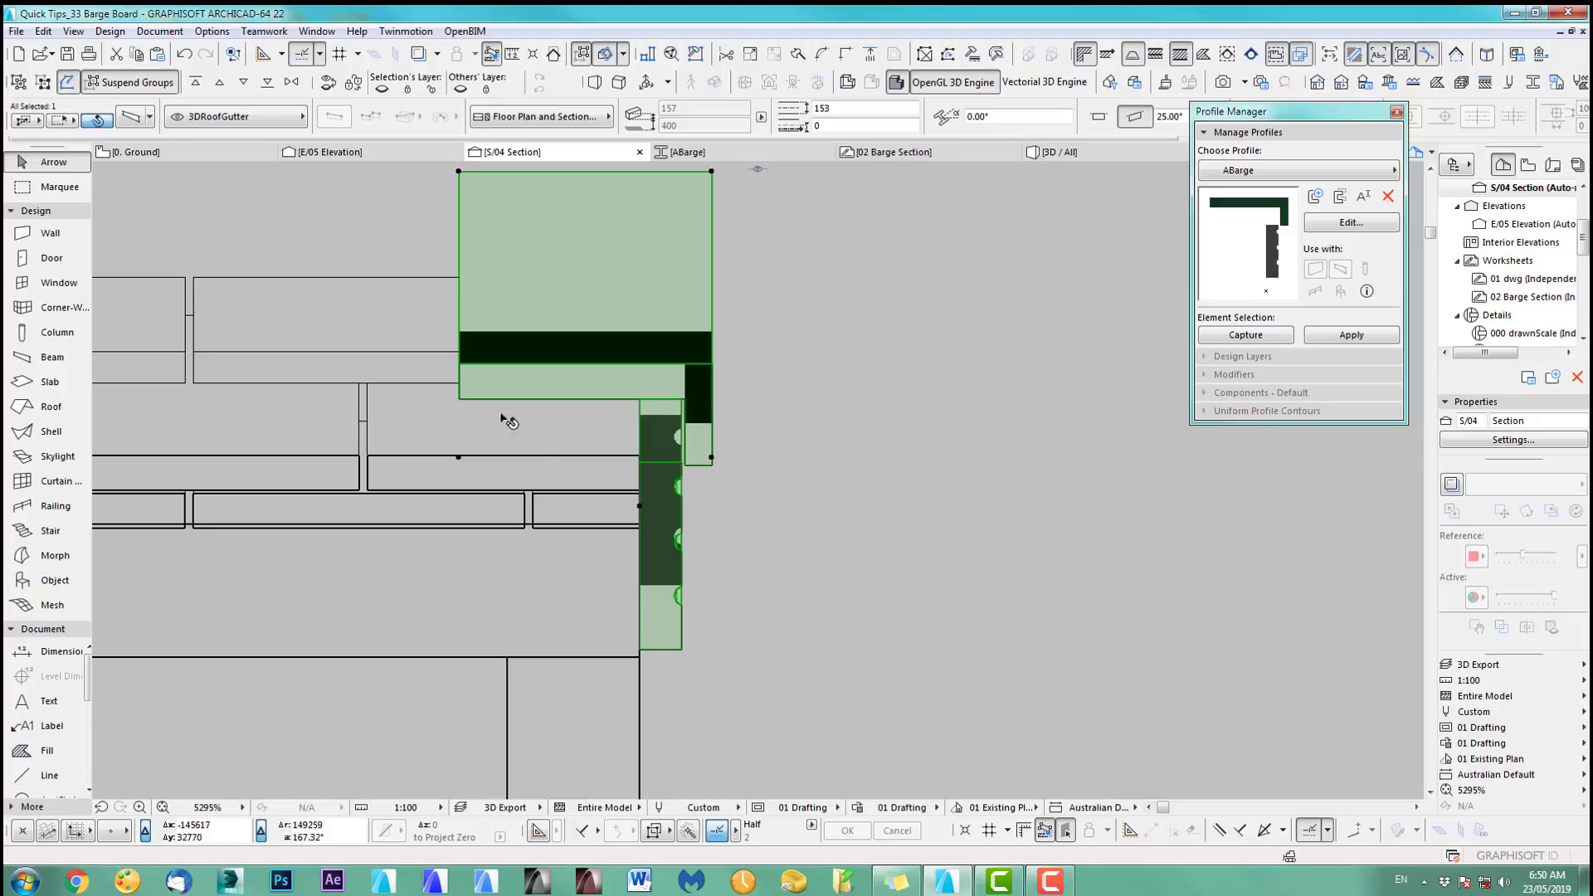
pyautogui.moveTo(580, 433); pyautogui.dragTo(608, 402, button='middle')
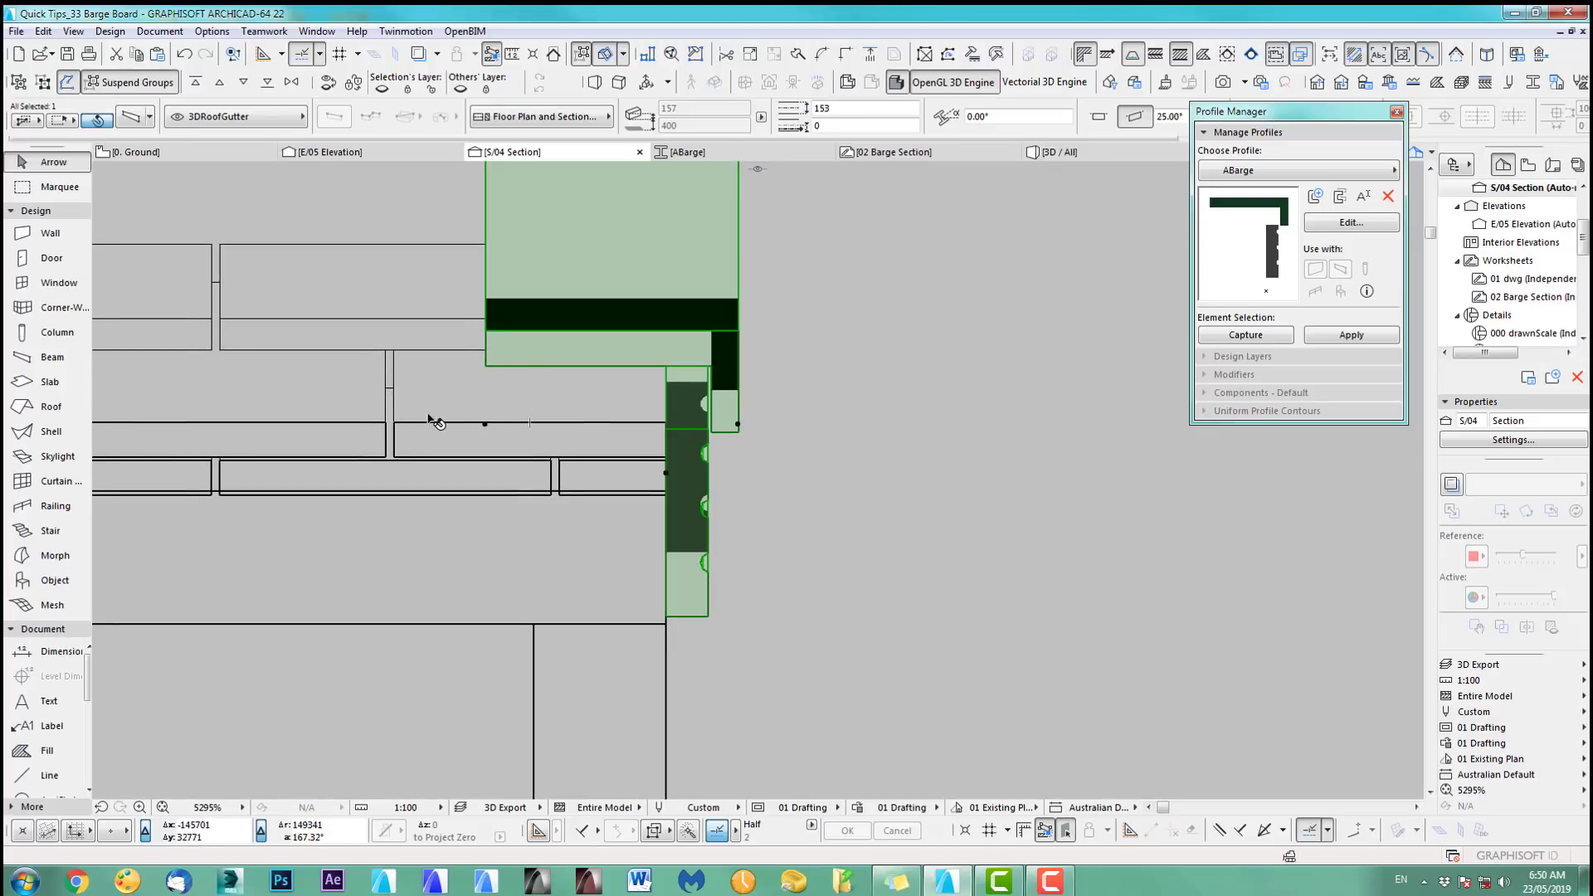
pyautogui.hotkey('ctrl', 'd')
pyautogui.click(560, 367)
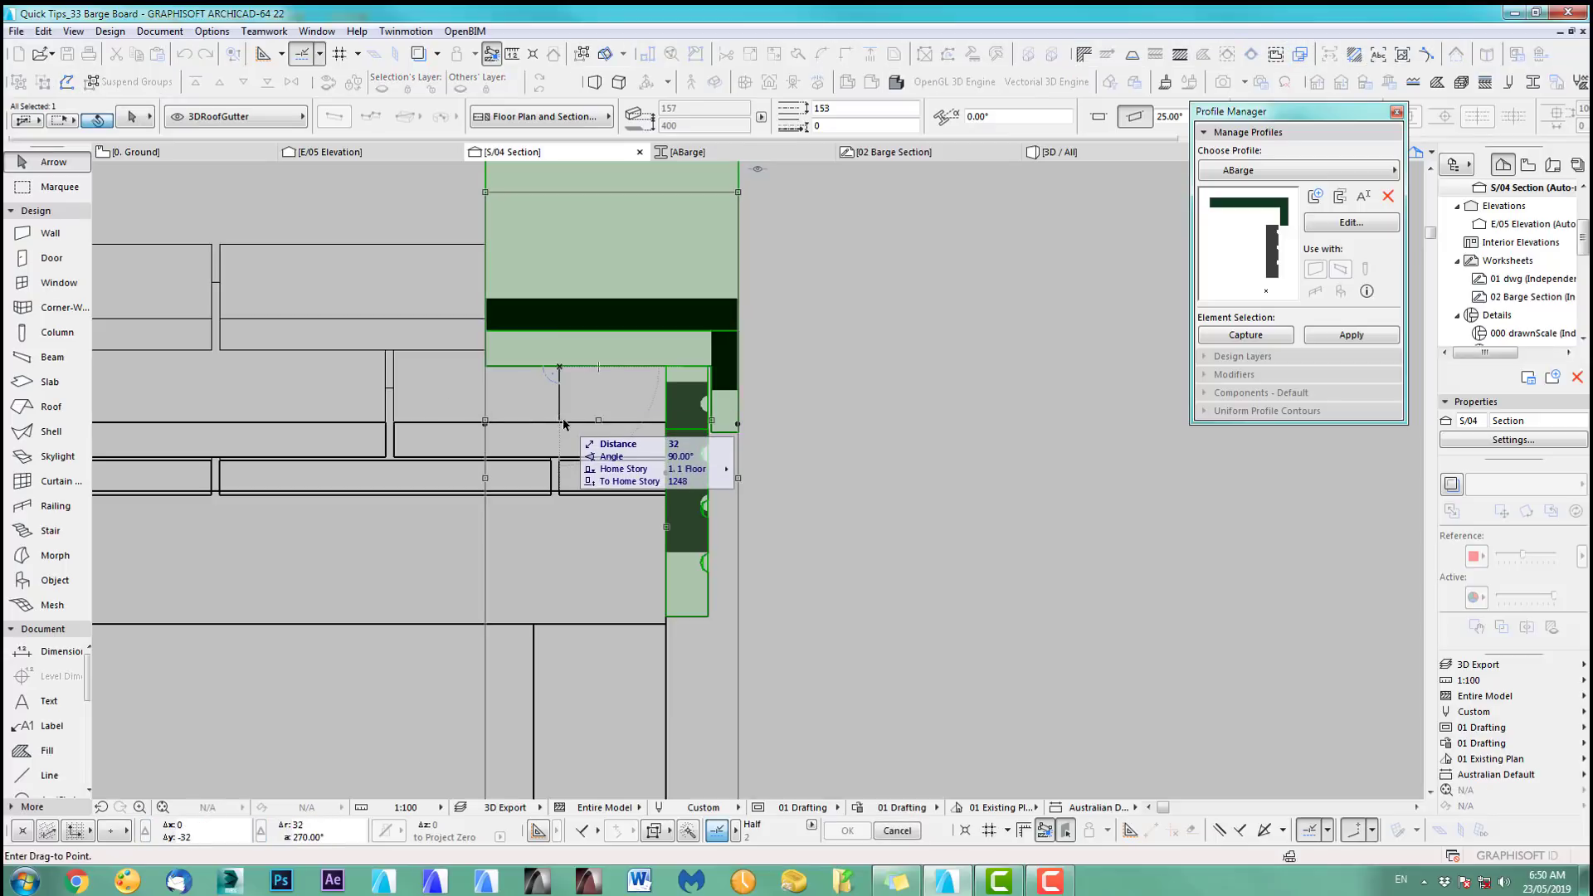
pyautogui.click(563, 413)
pyautogui.click(810, 468)
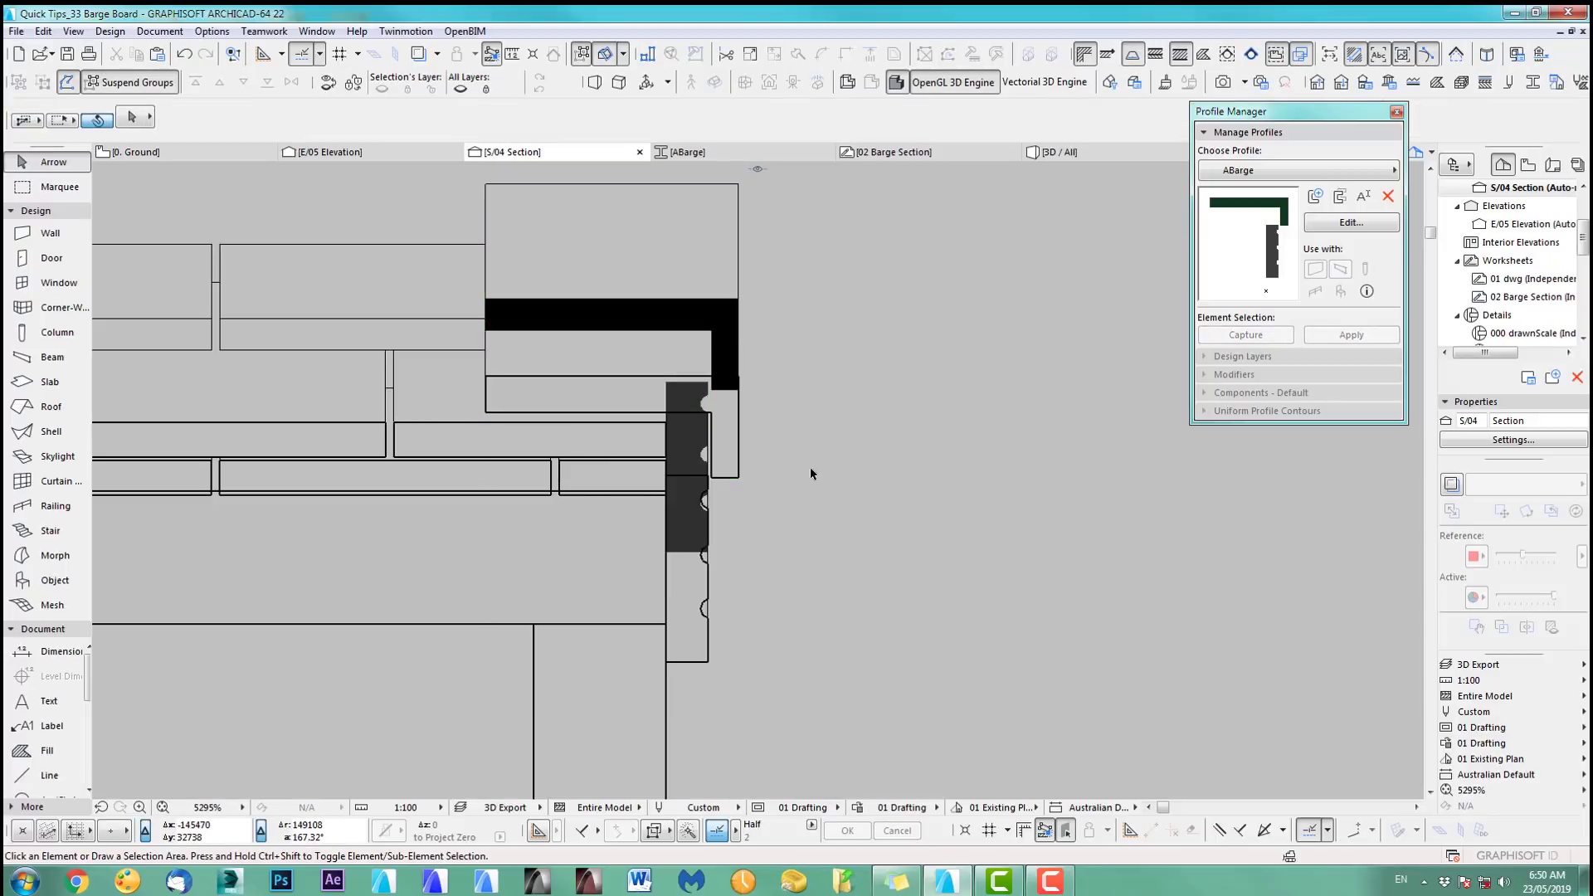
# Step: Pan around the gable in 3D to inspect the repositioned barge board and capping
pyautogui.press('F2')
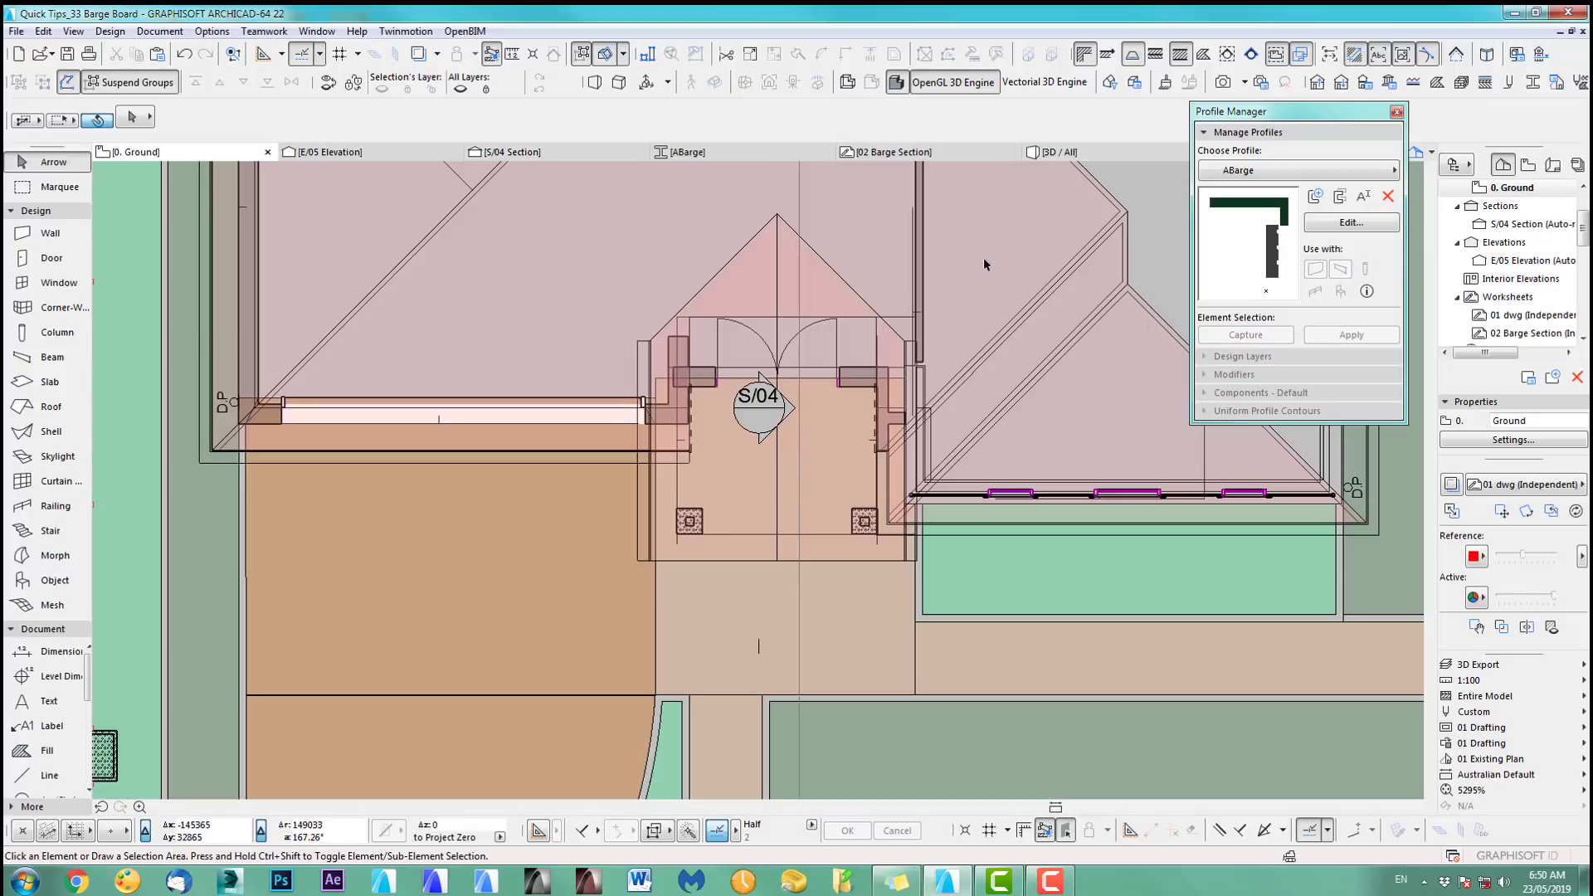
pyautogui.press('F3')
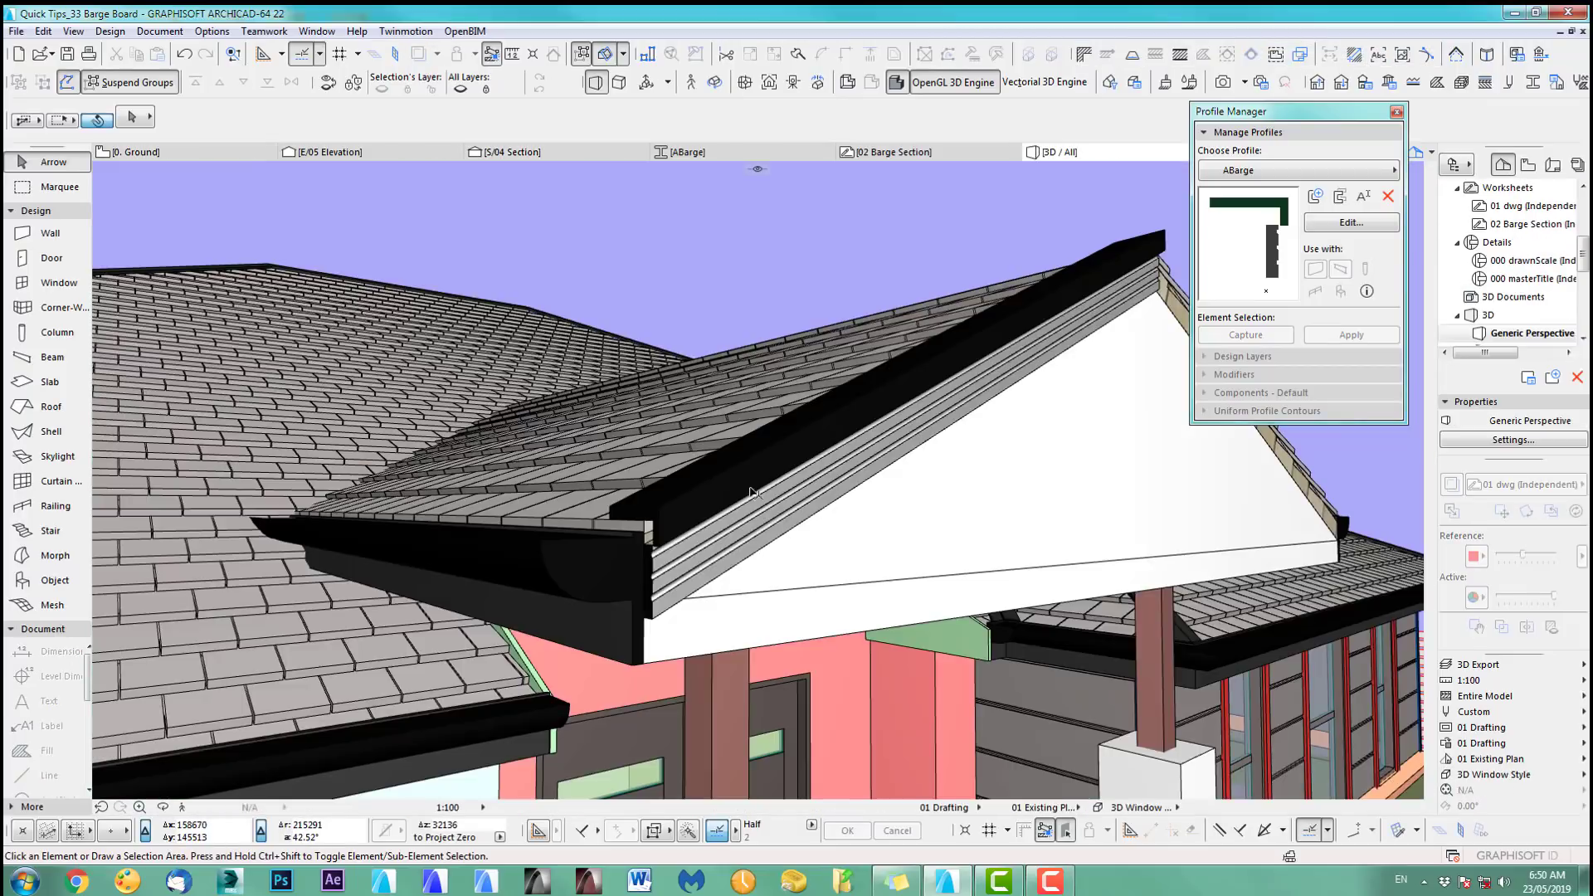
pyautogui.moveTo(701, 509); pyautogui.dragTo(1263, 626, button='middle')
pyautogui.moveTo(819, 602); pyautogui.dragTo(338, 616, button='middle')
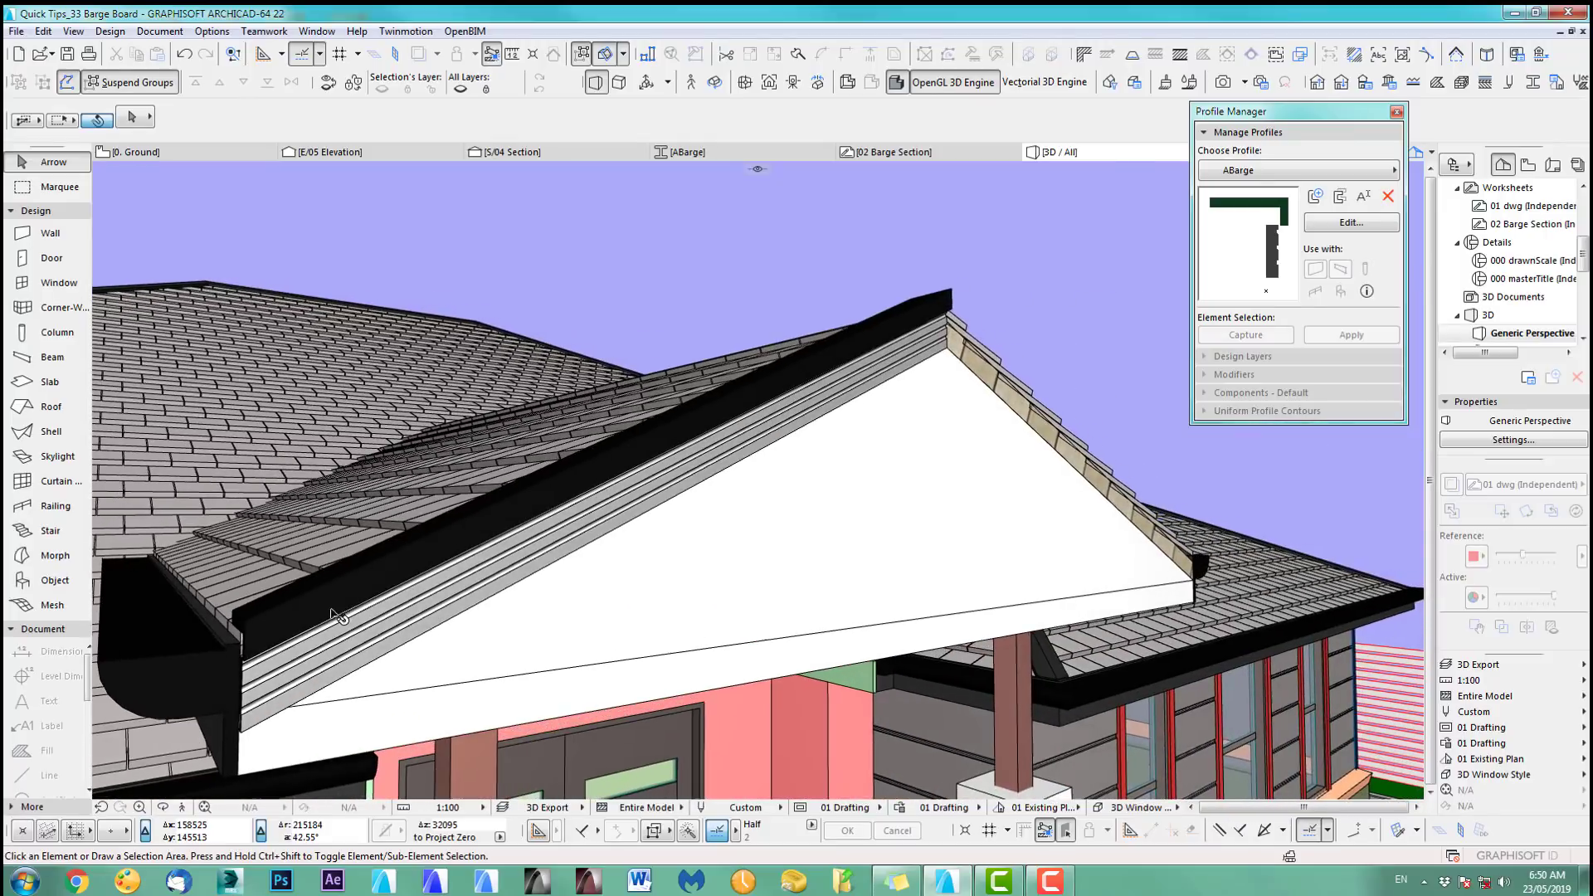
pyautogui.moveTo(717, 480); pyautogui.dragTo(1034, 402, button='middle')
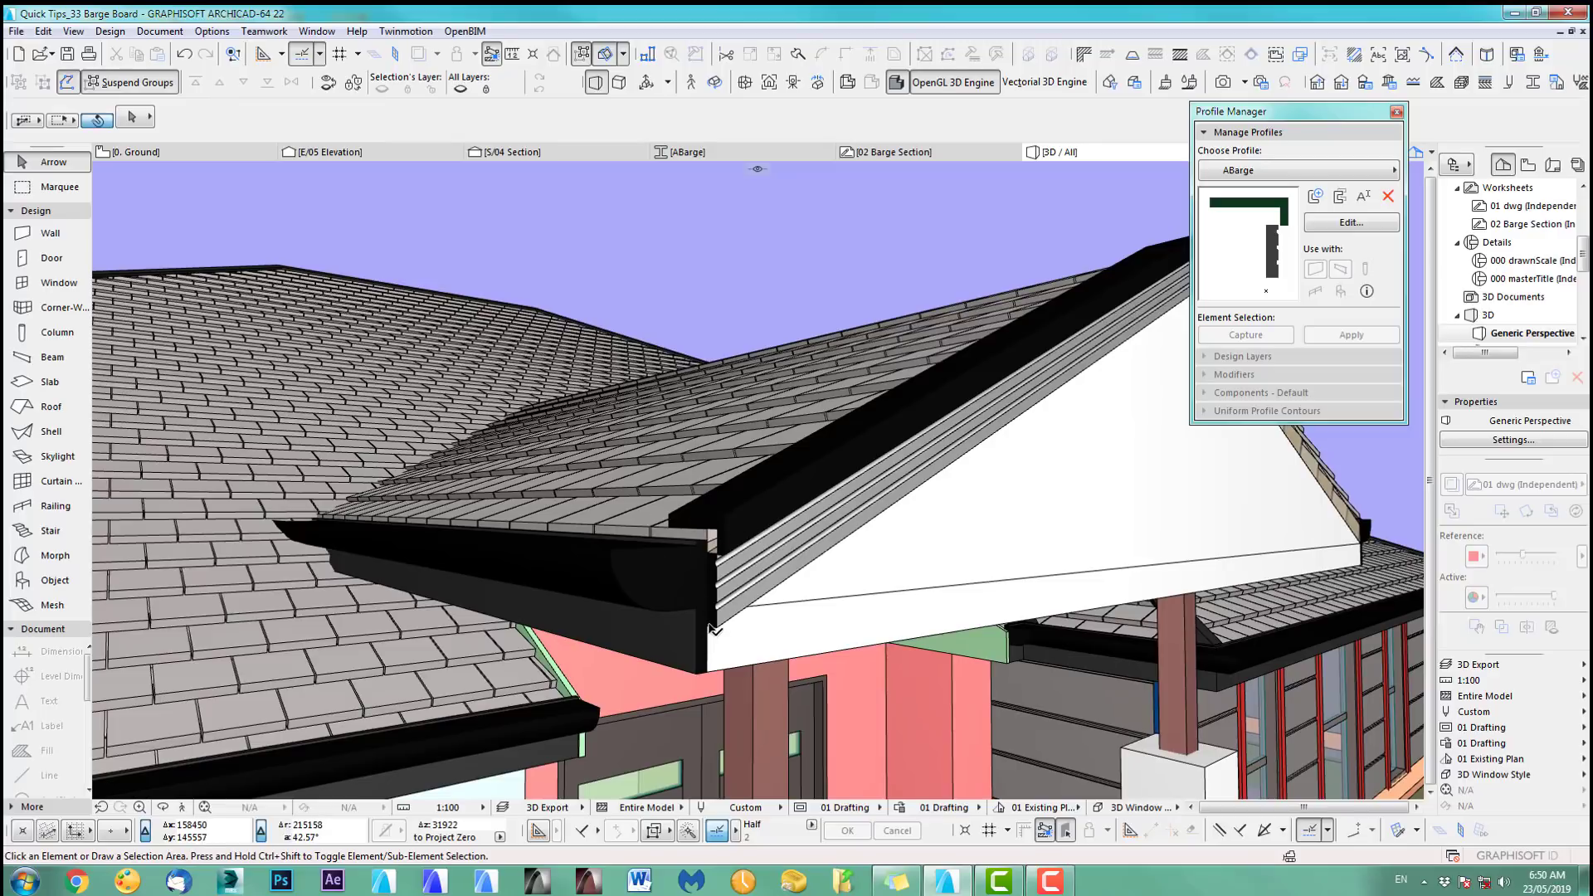
pyautogui.moveTo(868, 437); pyautogui.dragTo(814, 459, button='middle')
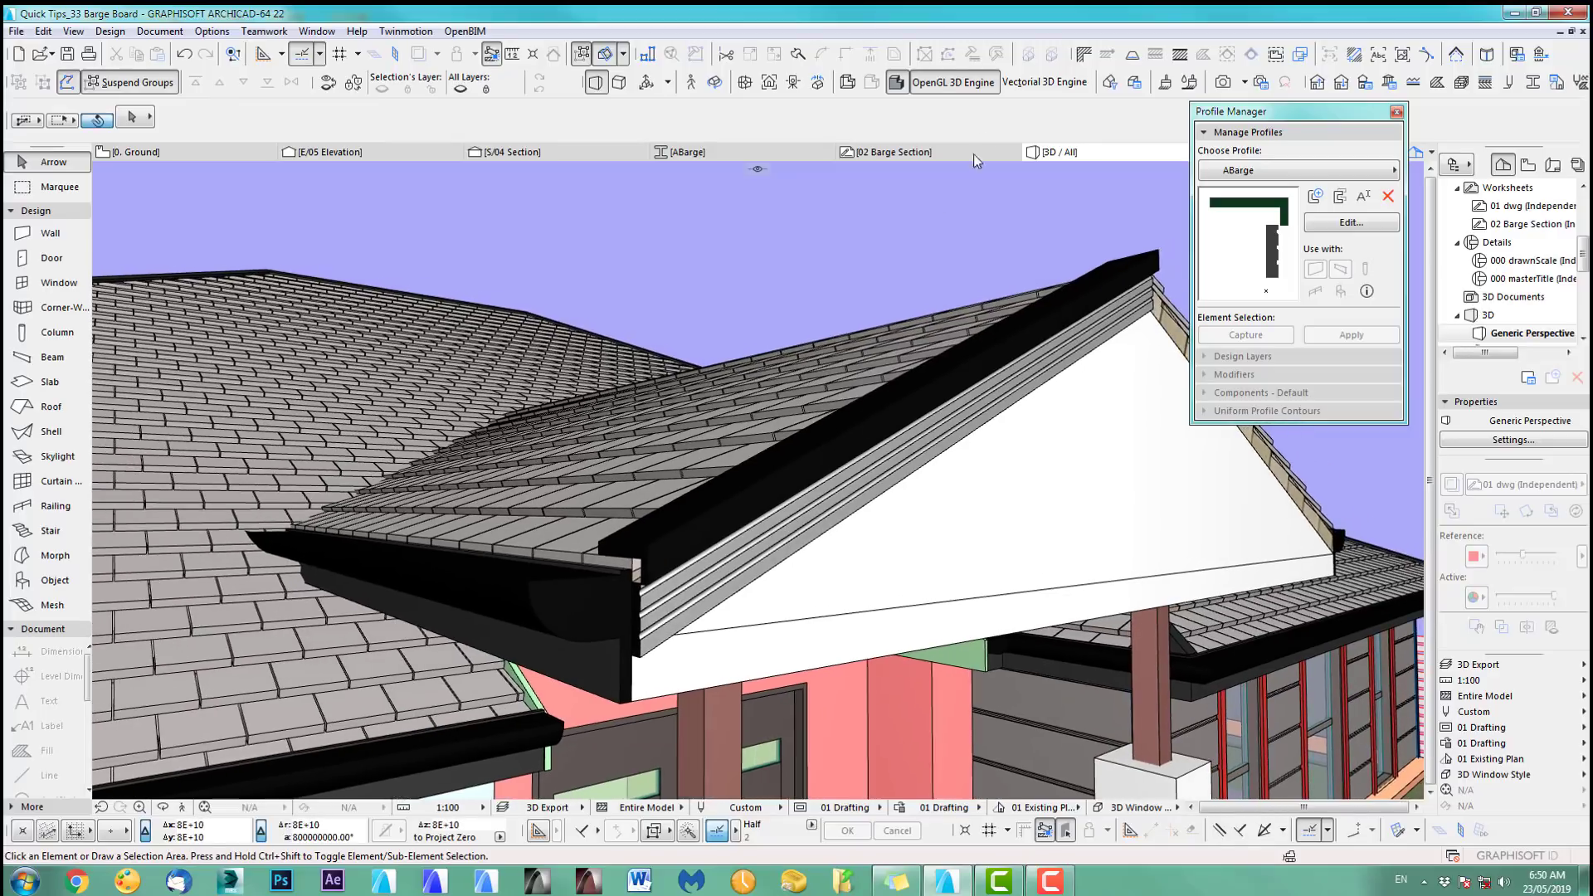
# Step: Change the Paint-05 surface colour from black to dark grey (RGB 60, 60, 60)
pyautogui.click(1166, 83)
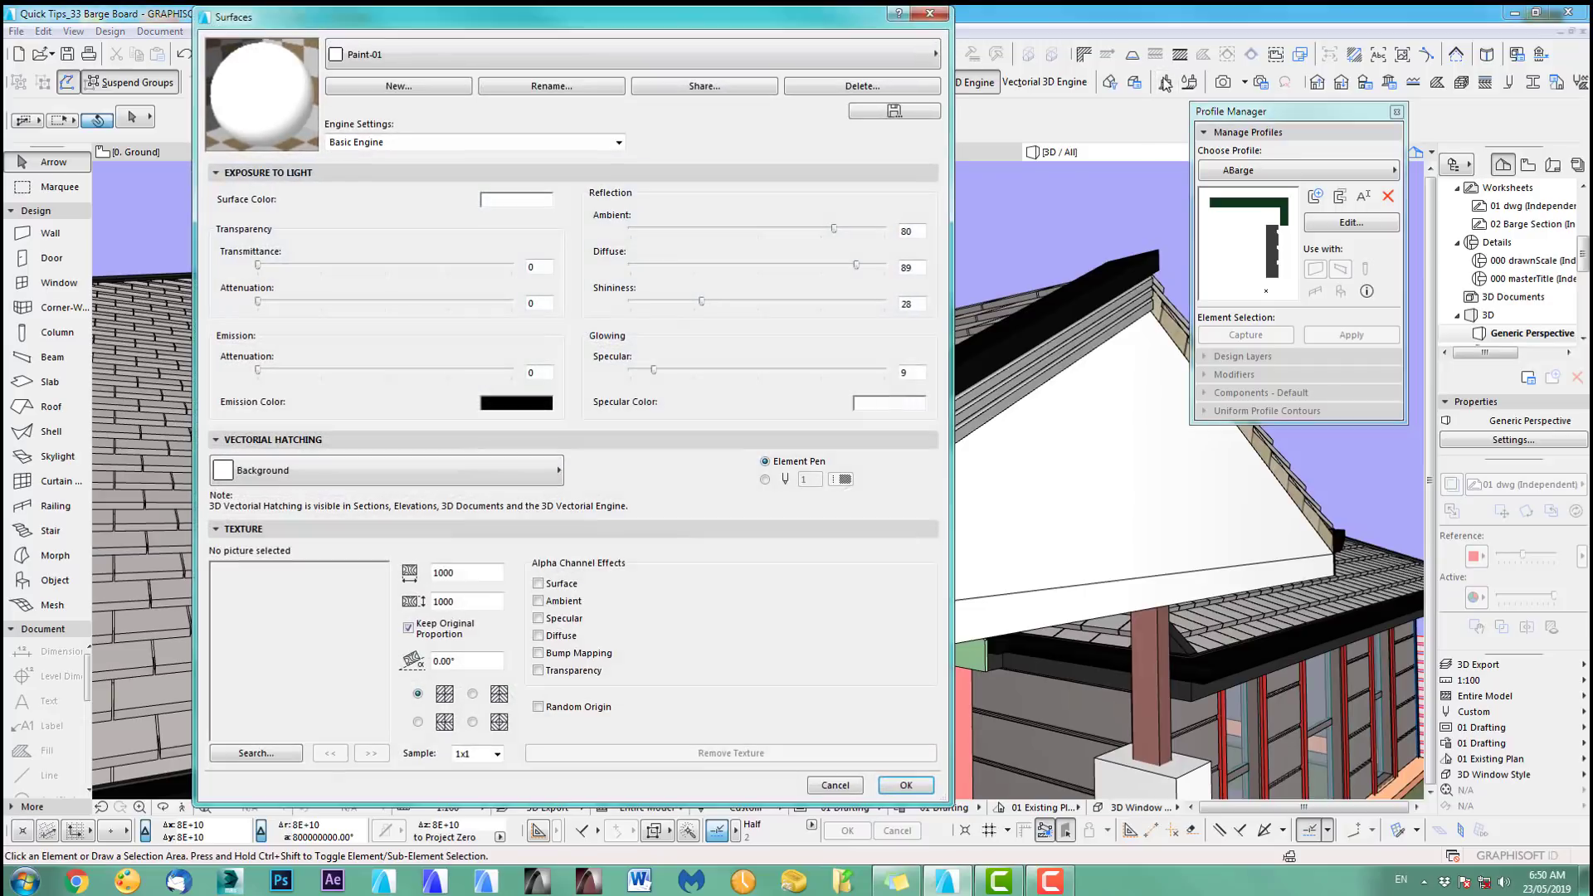
pyautogui.click(384, 53)
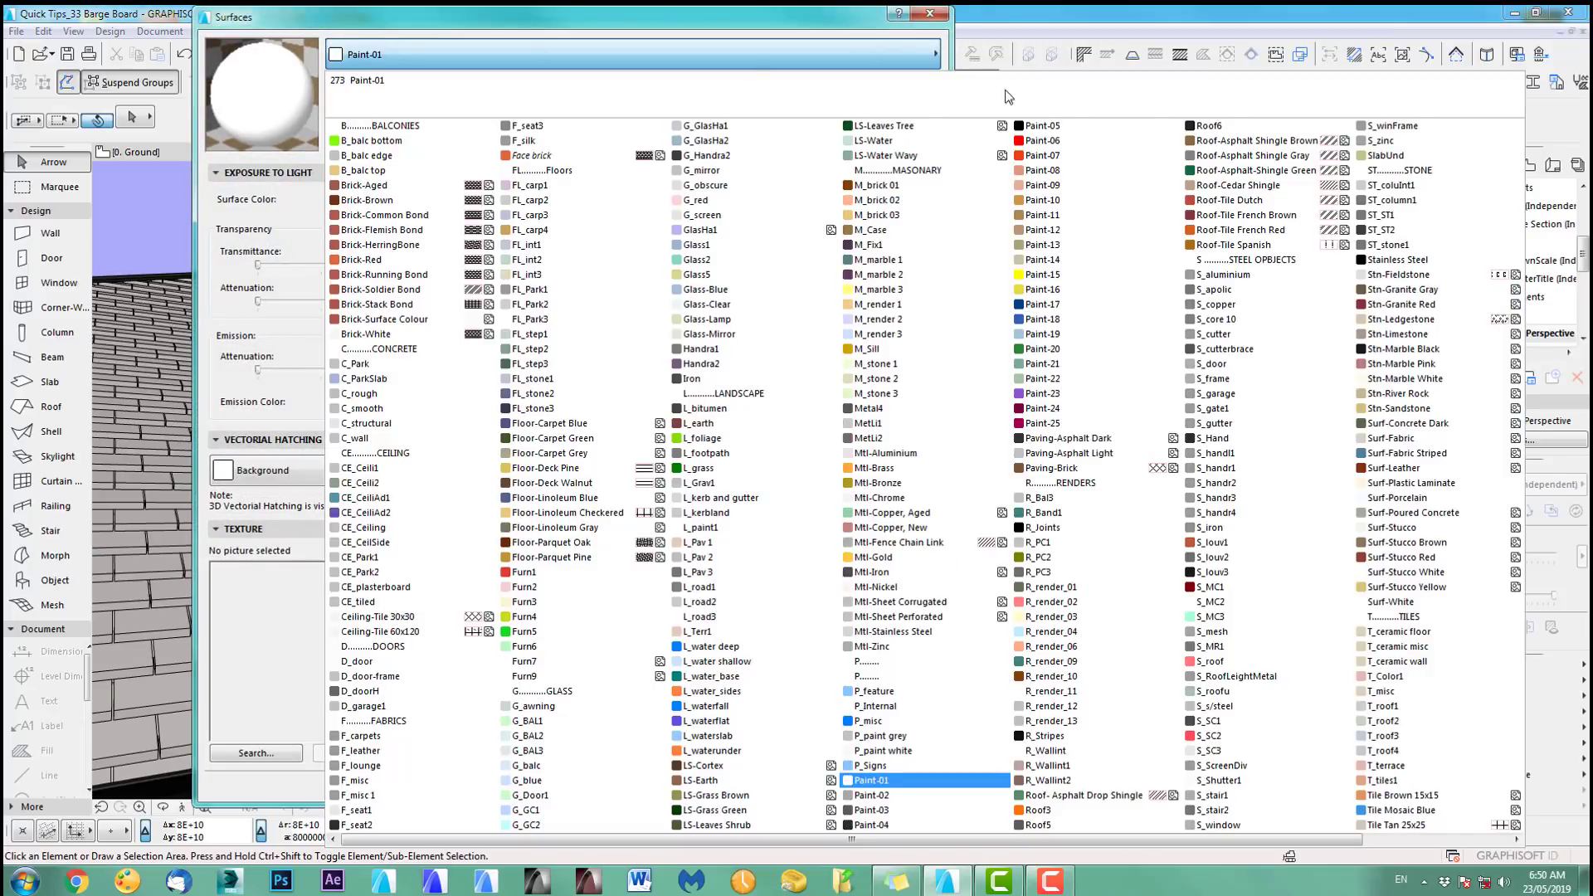
pyautogui.click(1094, 126)
pyautogui.click(523, 200)
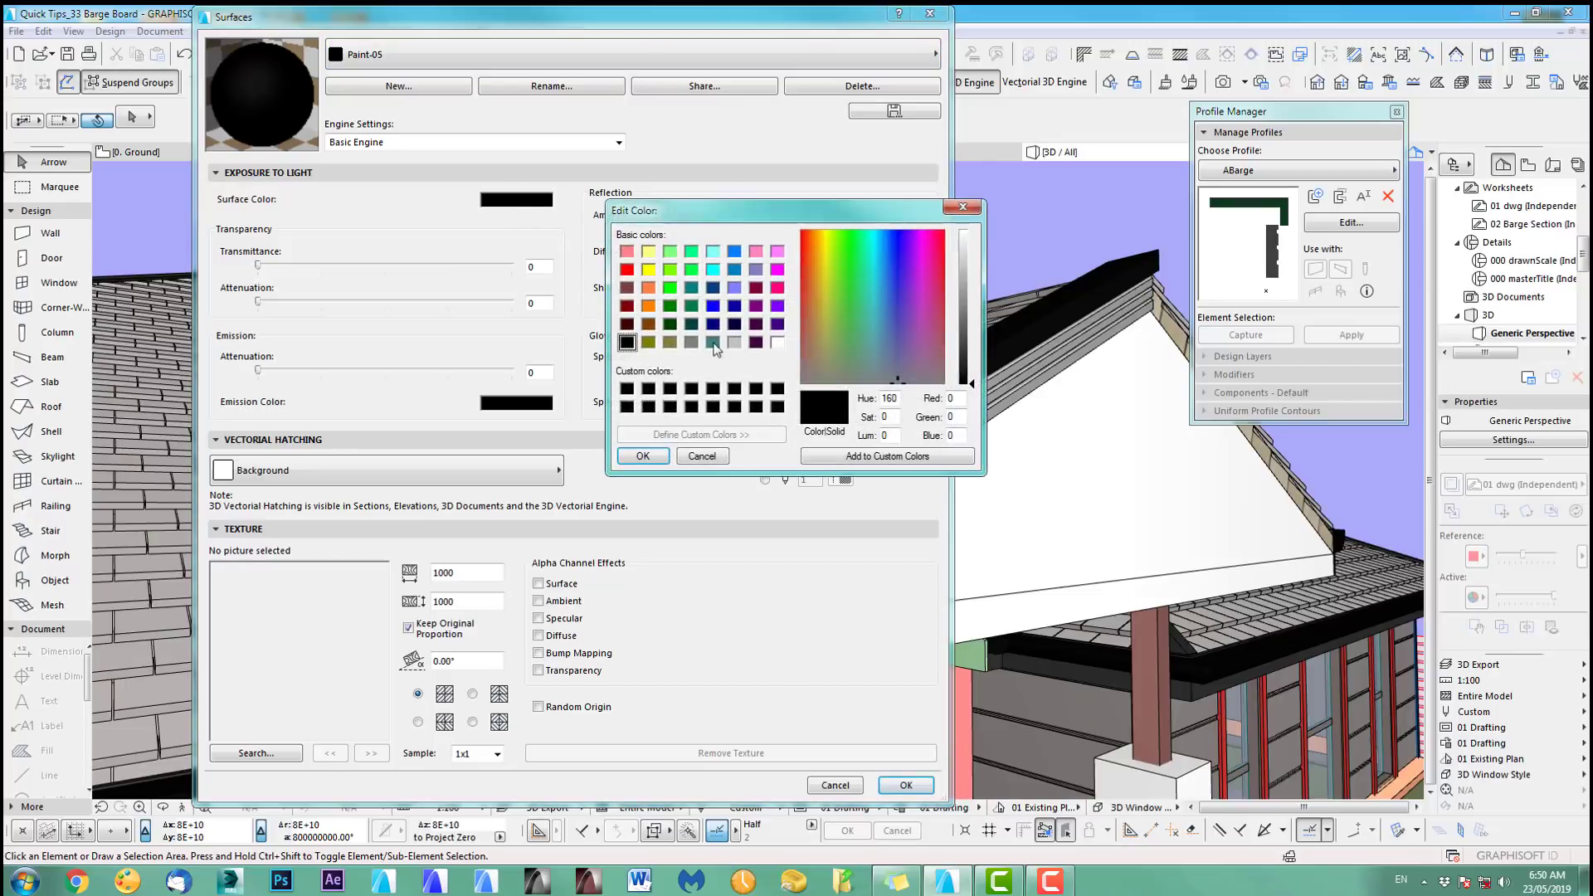
pyautogui.moveTo(964, 382); pyautogui.dragTo(972, 353)
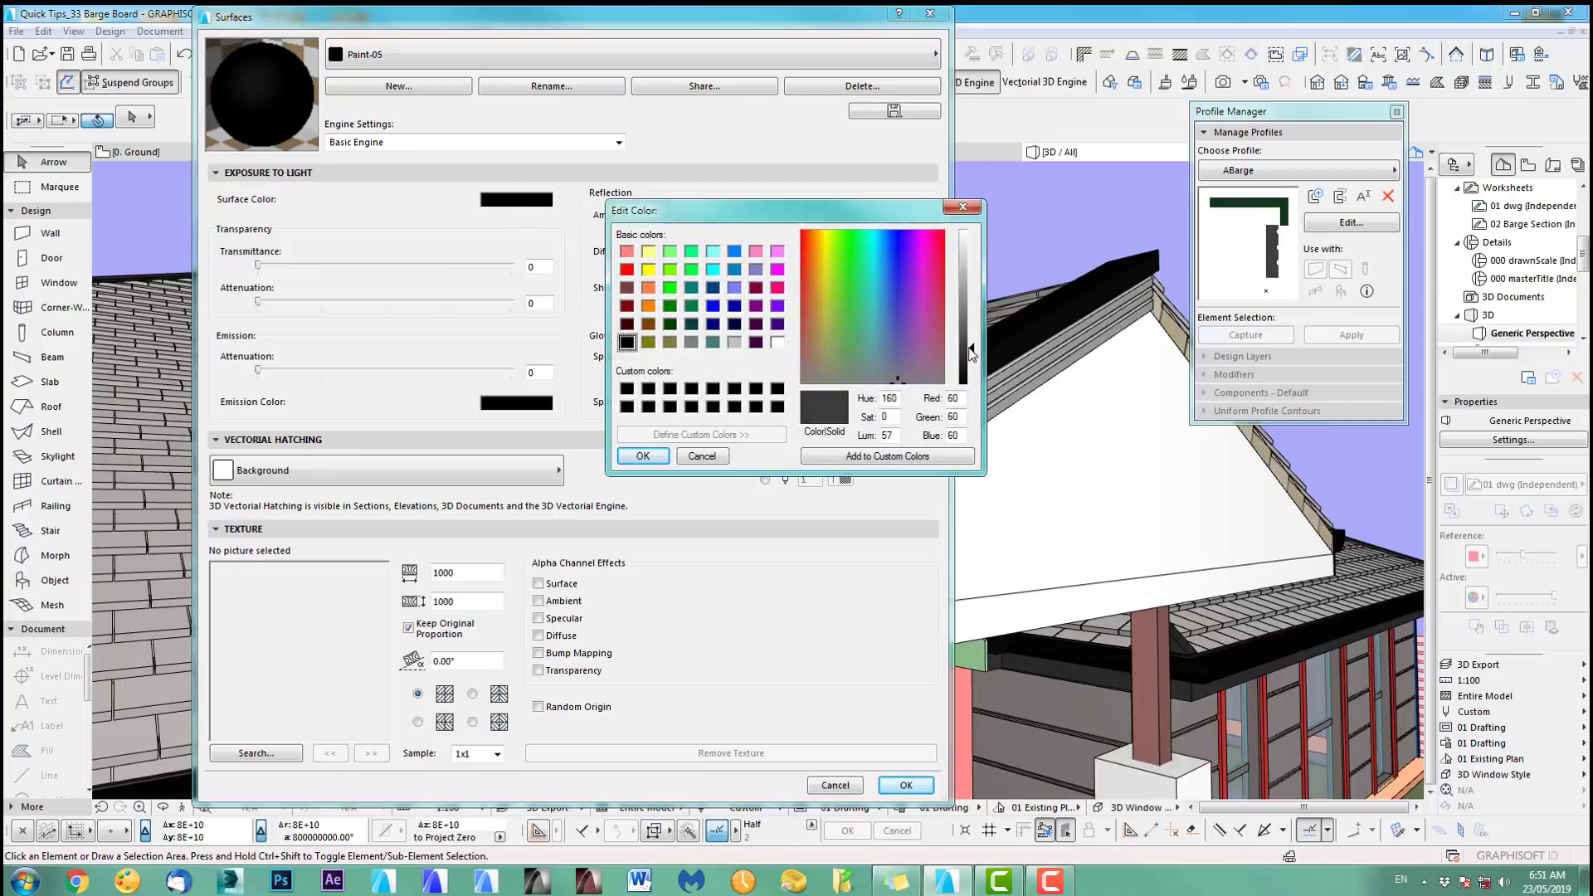
pyautogui.click(644, 455)
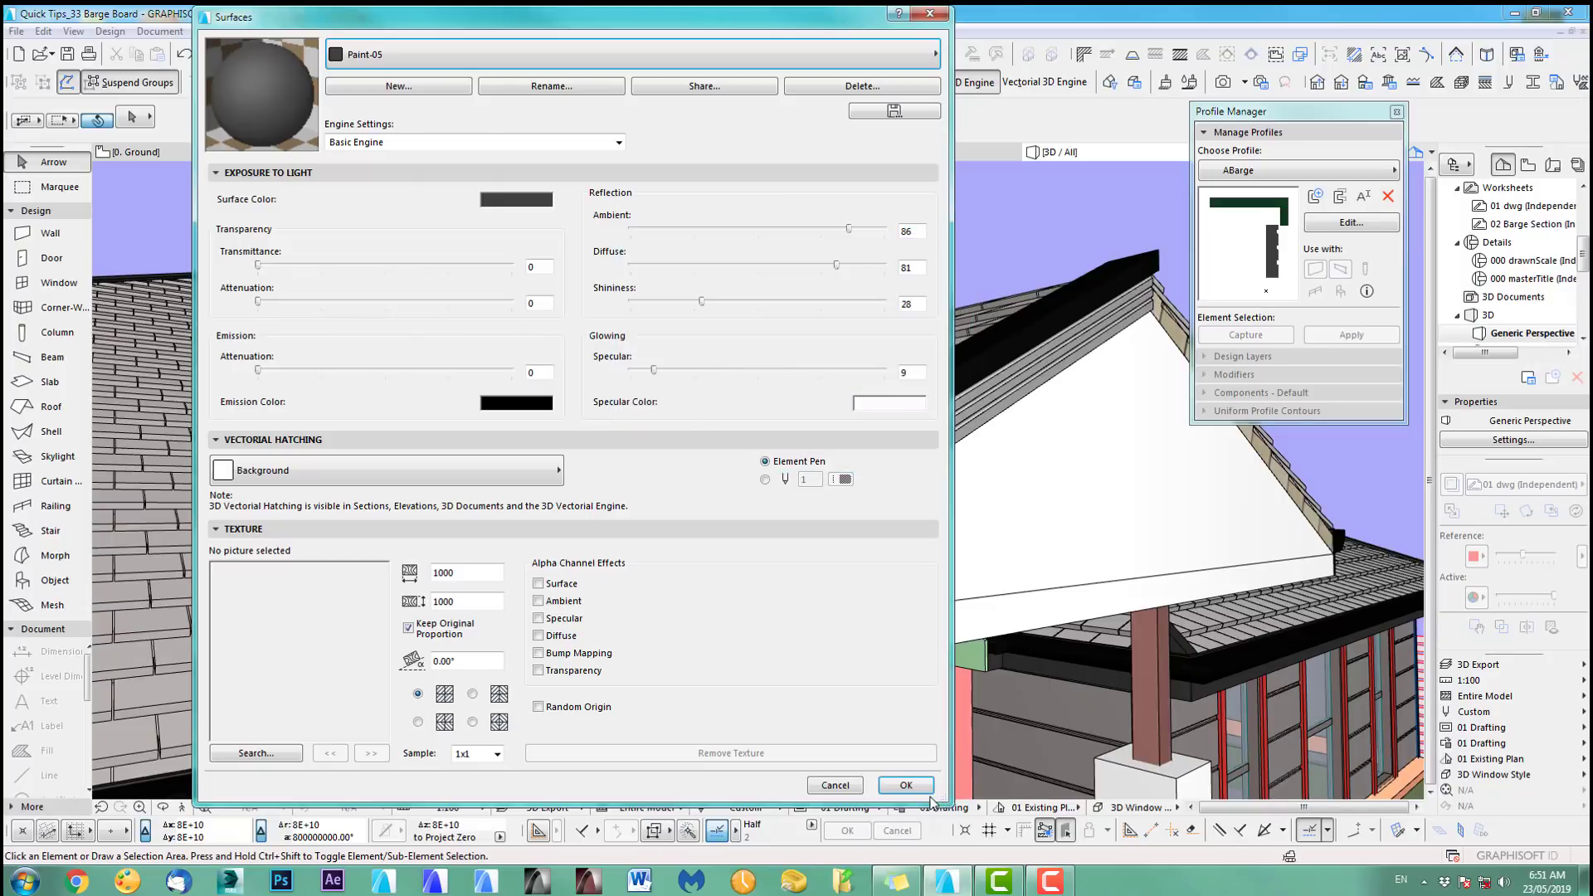
pyautogui.click(913, 787)
pyautogui.moveTo(663, 615); pyautogui.dragTo(707, 579, button='middle')
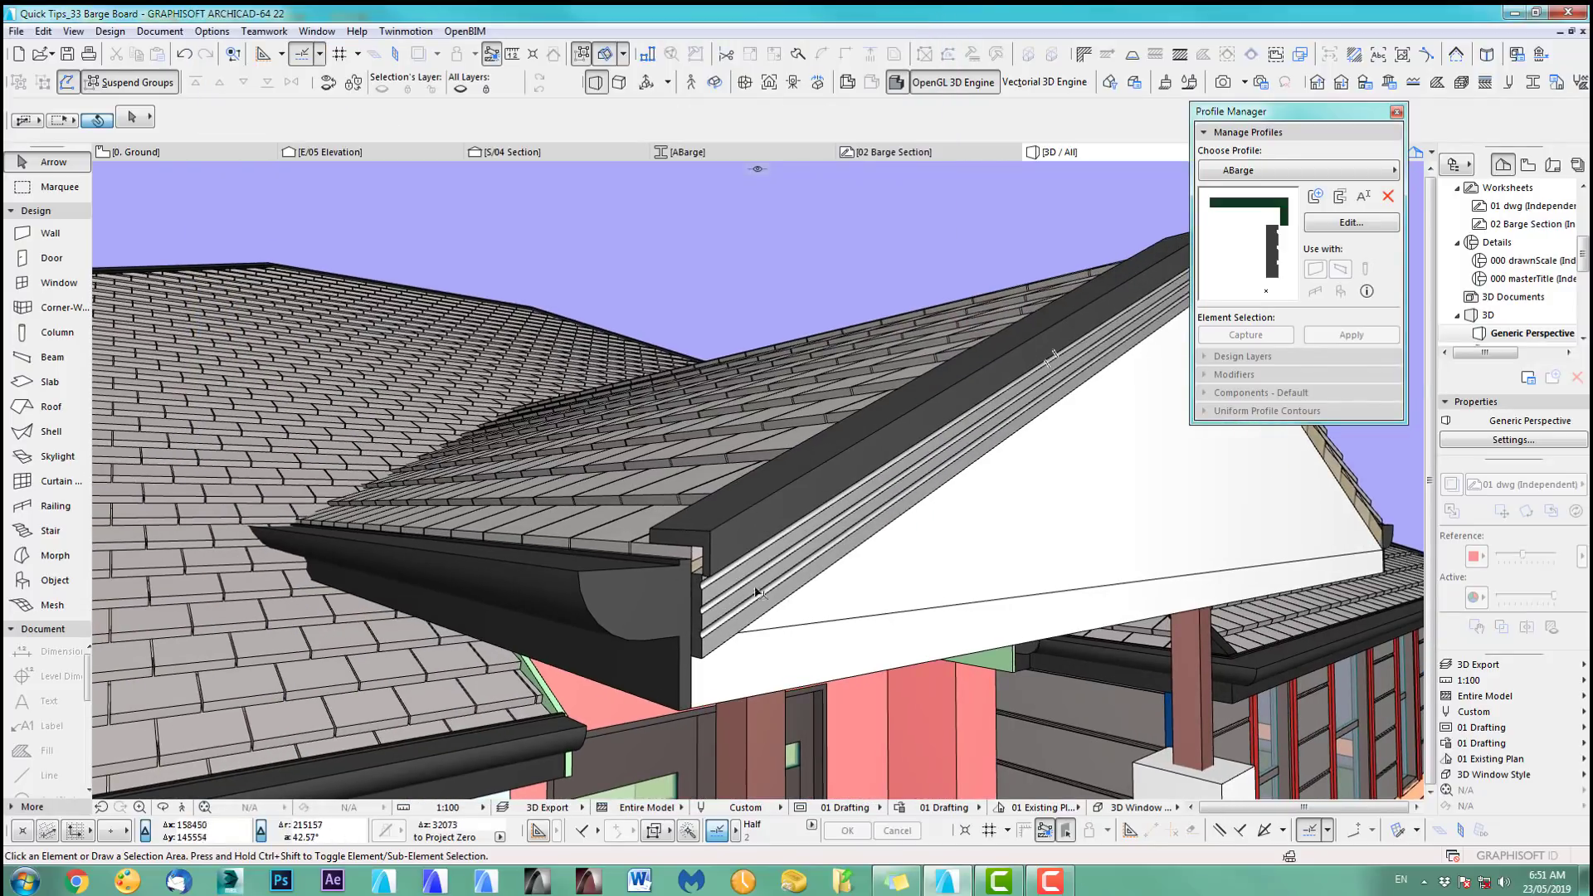
# Step: Leave the 3D view for the Ground floor plan and move up to the 1. 1 Floor story
pyautogui.scroll(-6, 737, 557)
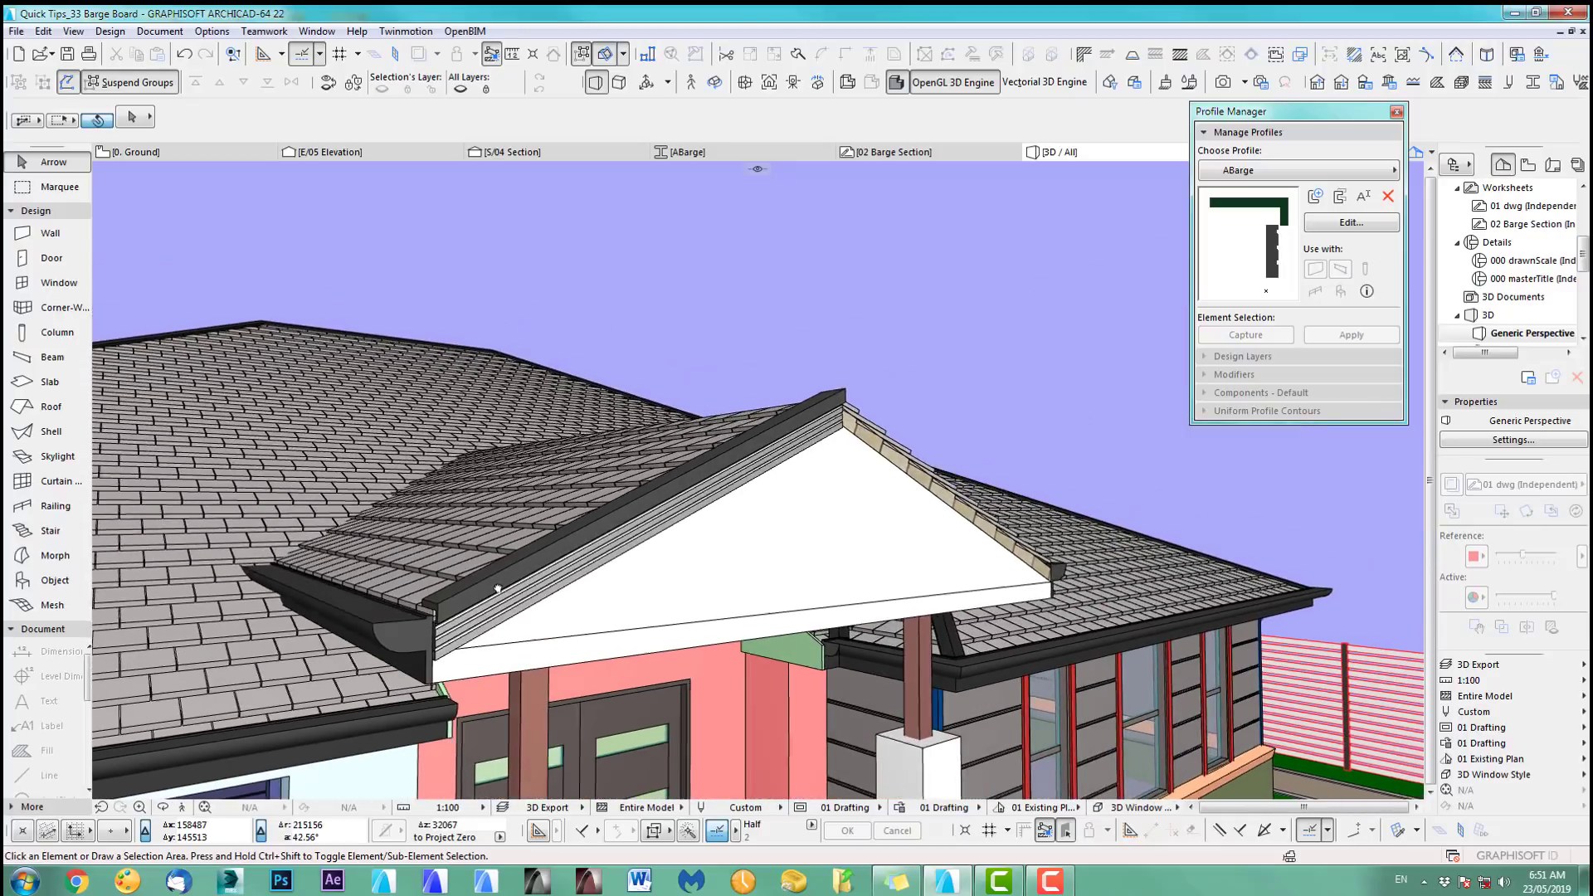
pyautogui.press('F2')
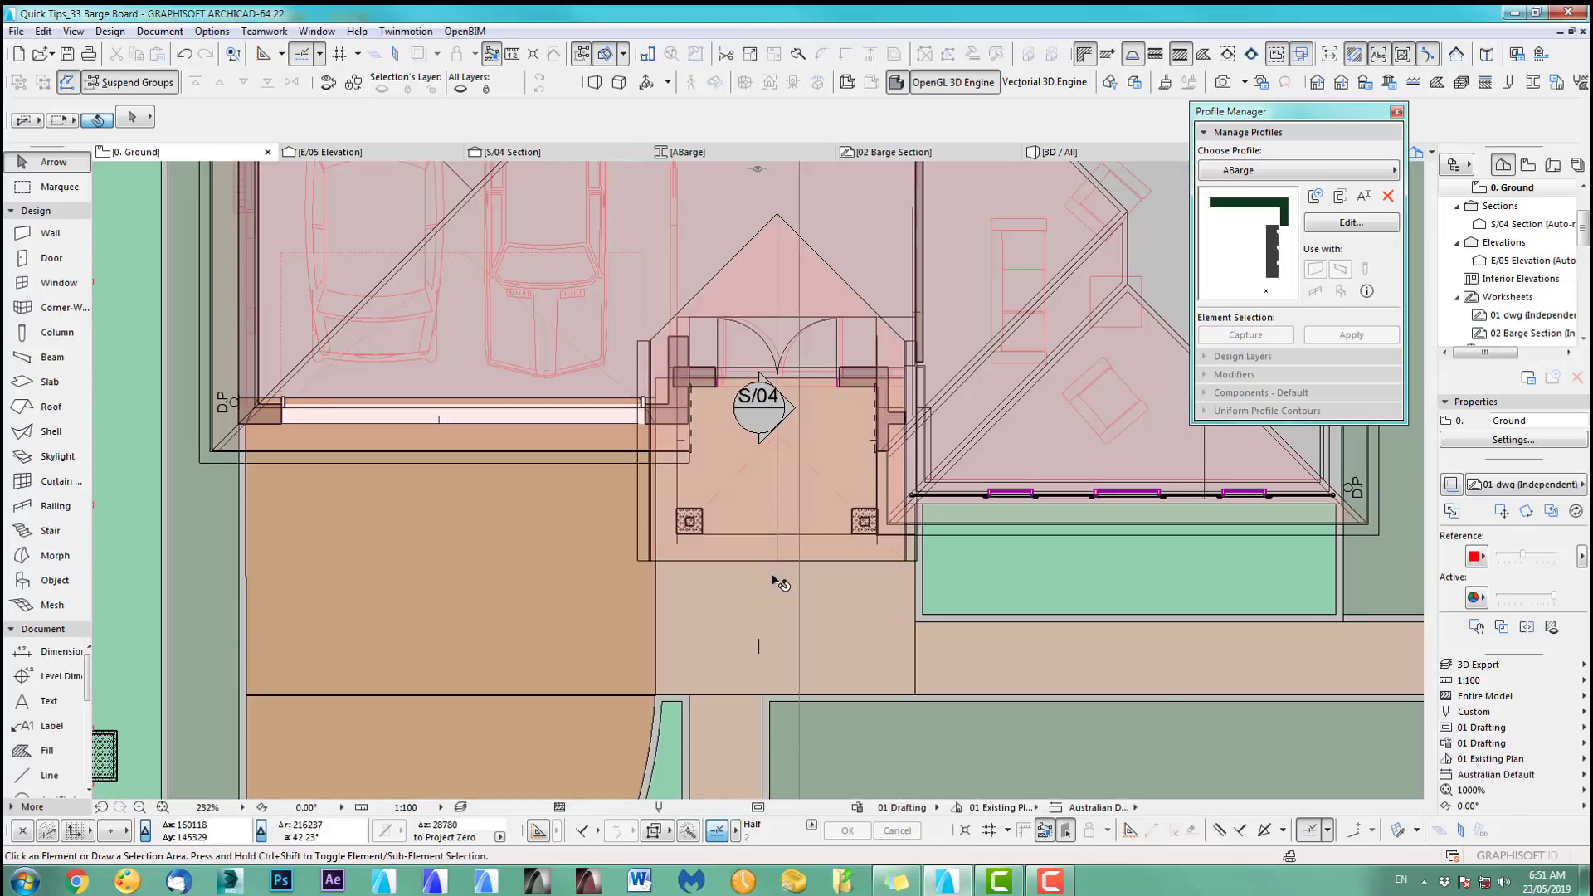
pyautogui.scroll(3, 776, 520)
pyautogui.moveTo(777, 520); pyautogui.dragTo(754, 500, button='middle')
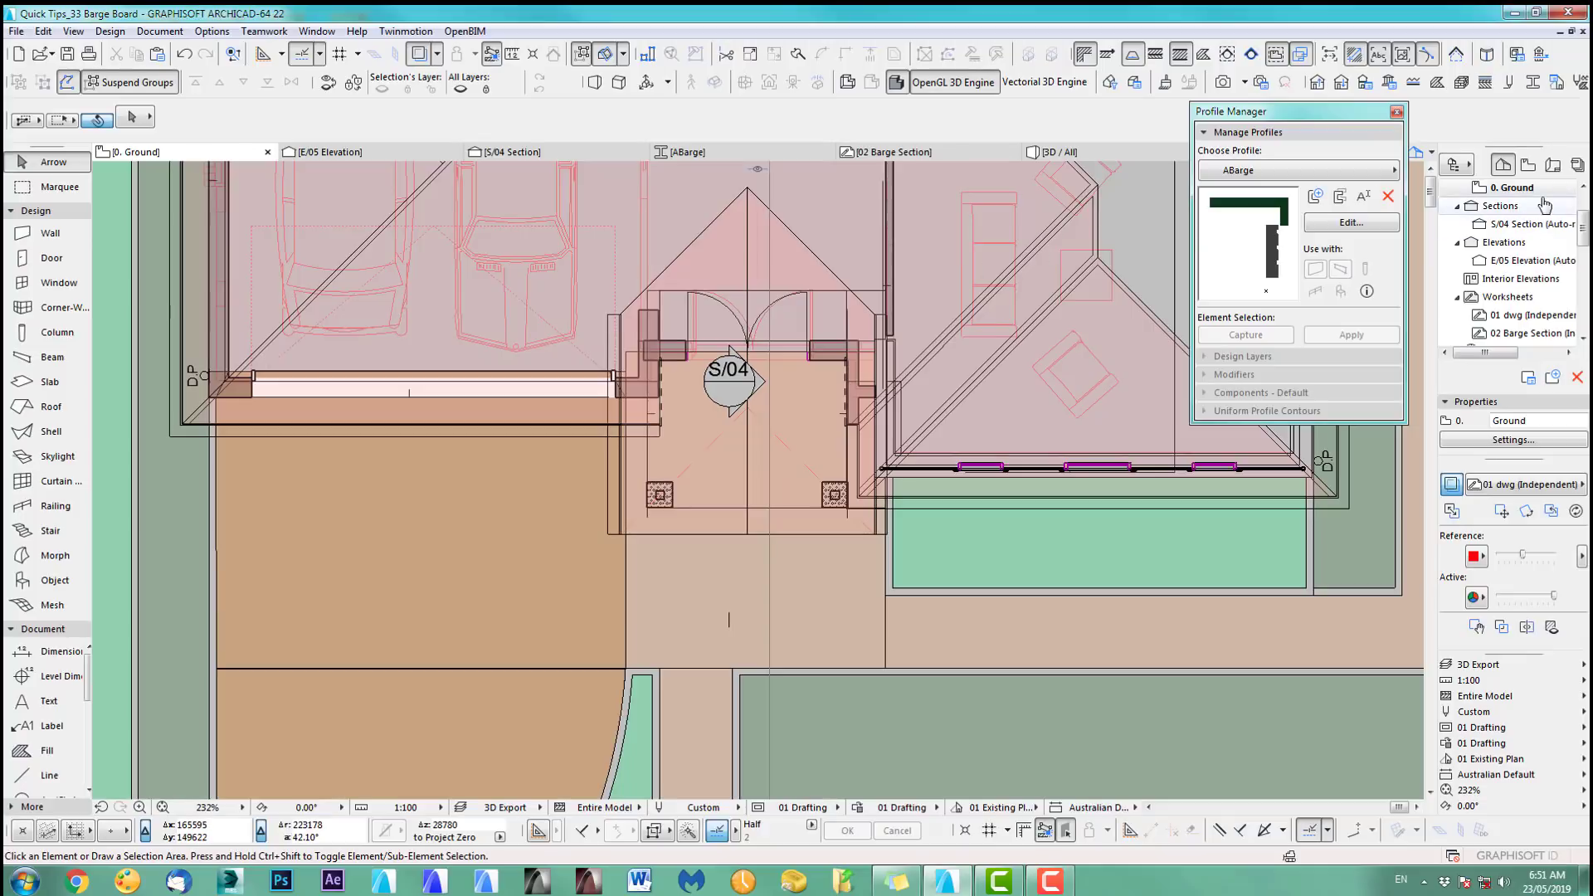
pyautogui.click(1324, 86)
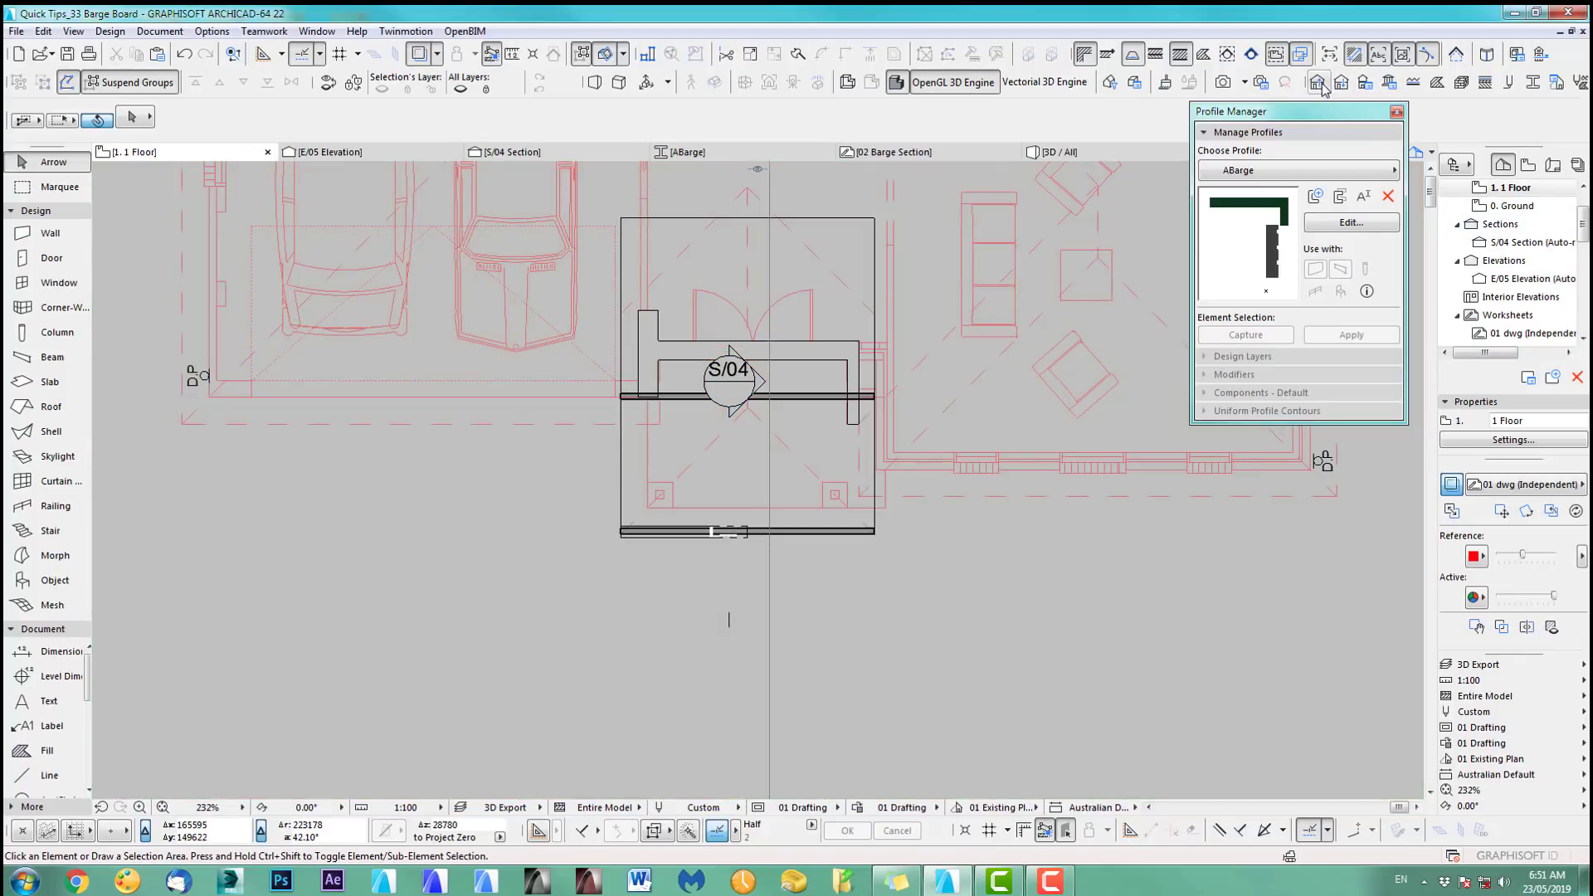
# Step: Mirror a copy of the ABarge barge board about an axis at its right end, then check it in 3D
pyautogui.scroll(5, 757, 482)
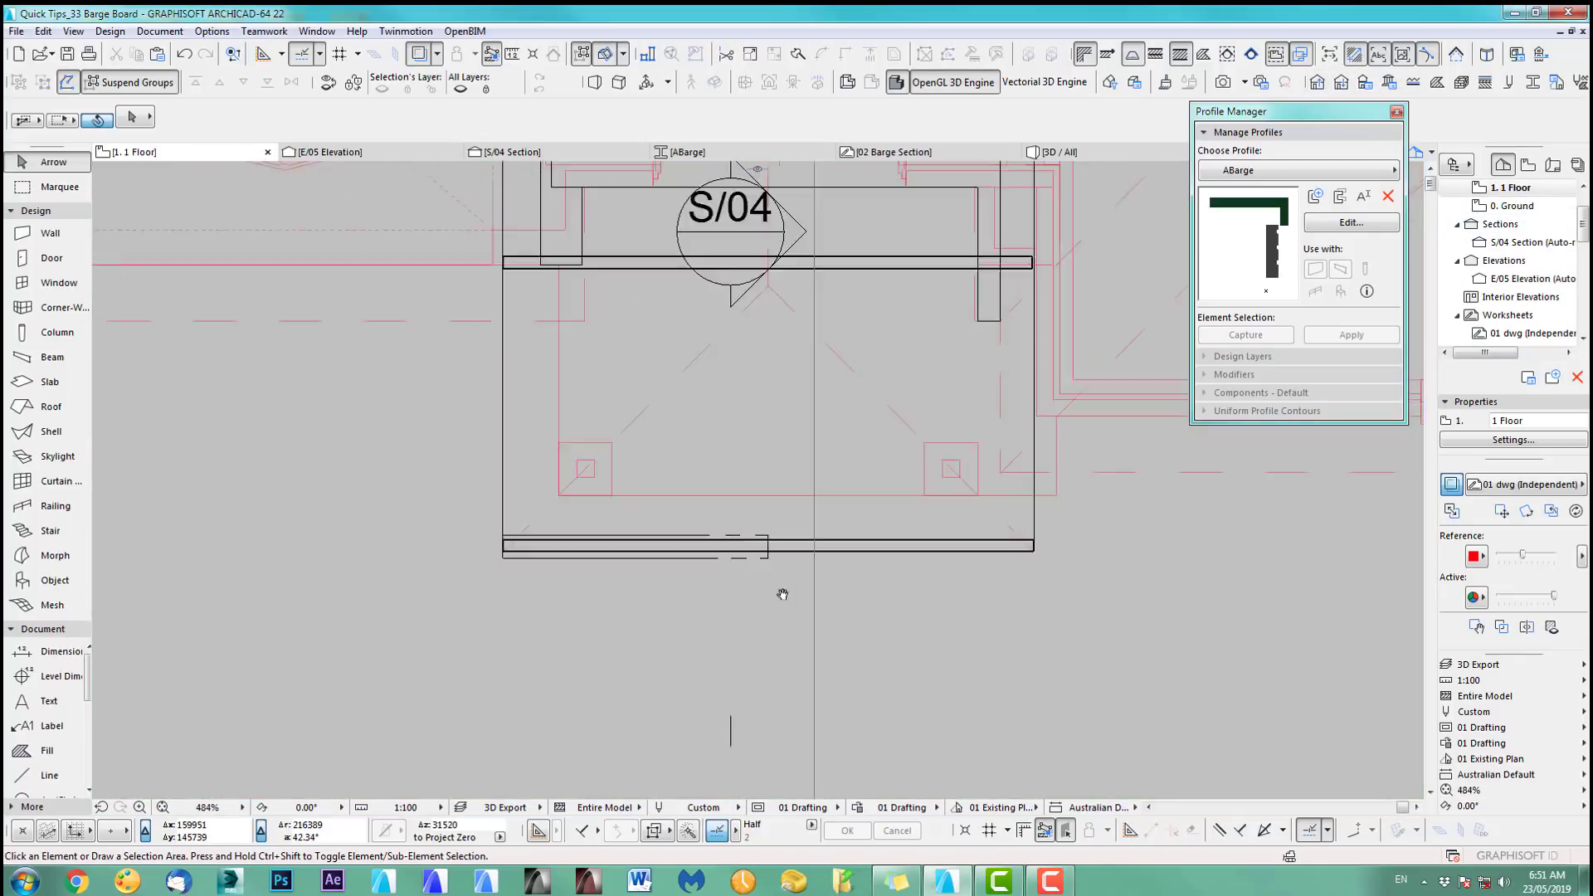
pyautogui.click(768, 552)
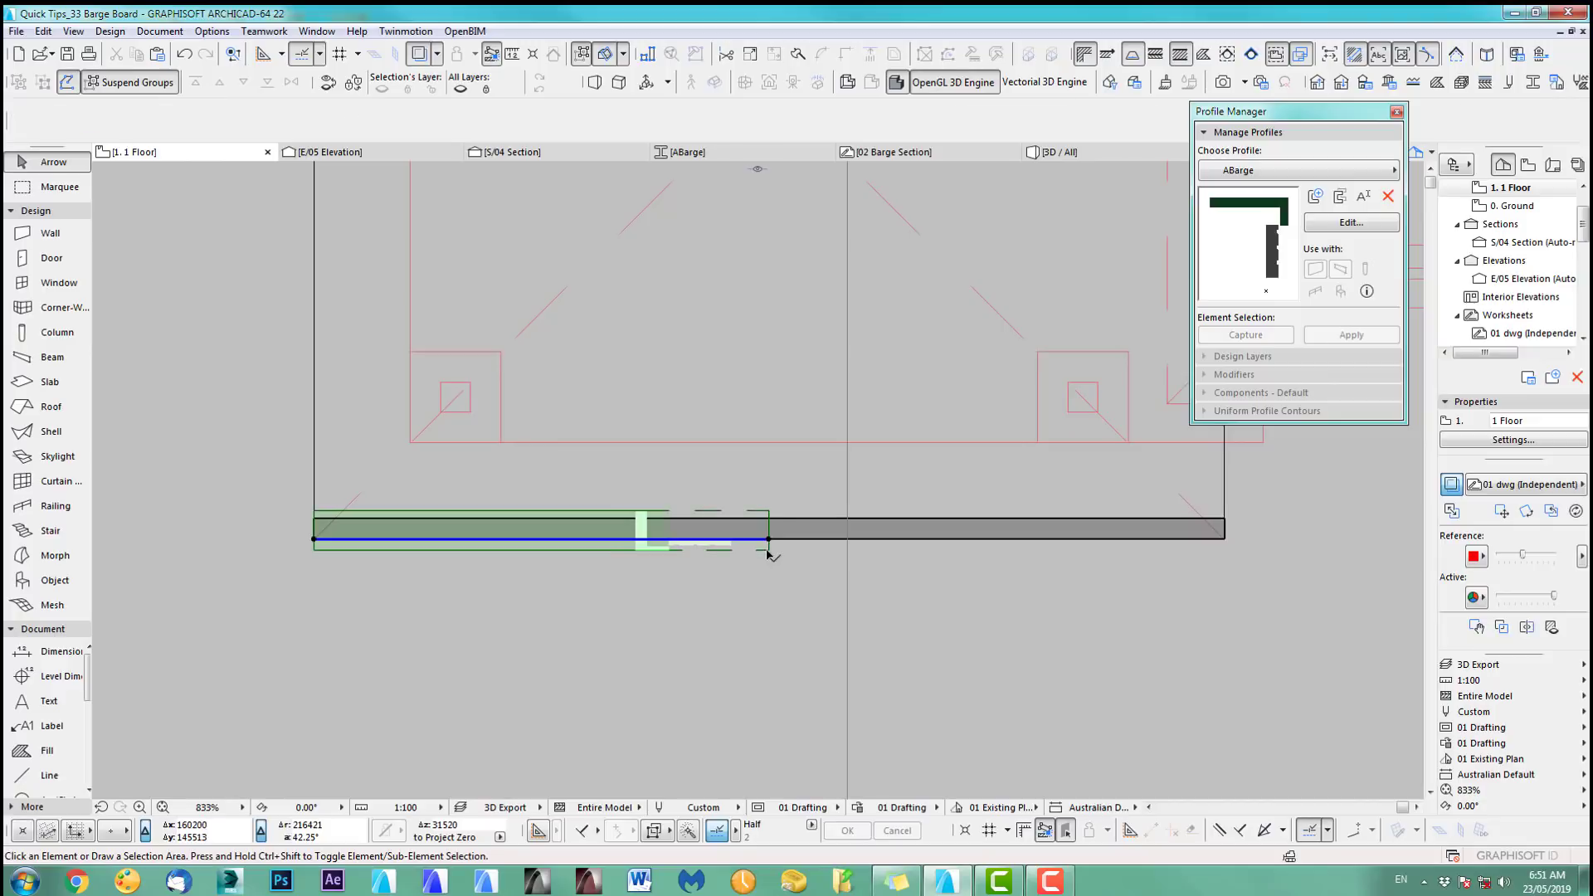
pyautogui.click(43, 31)
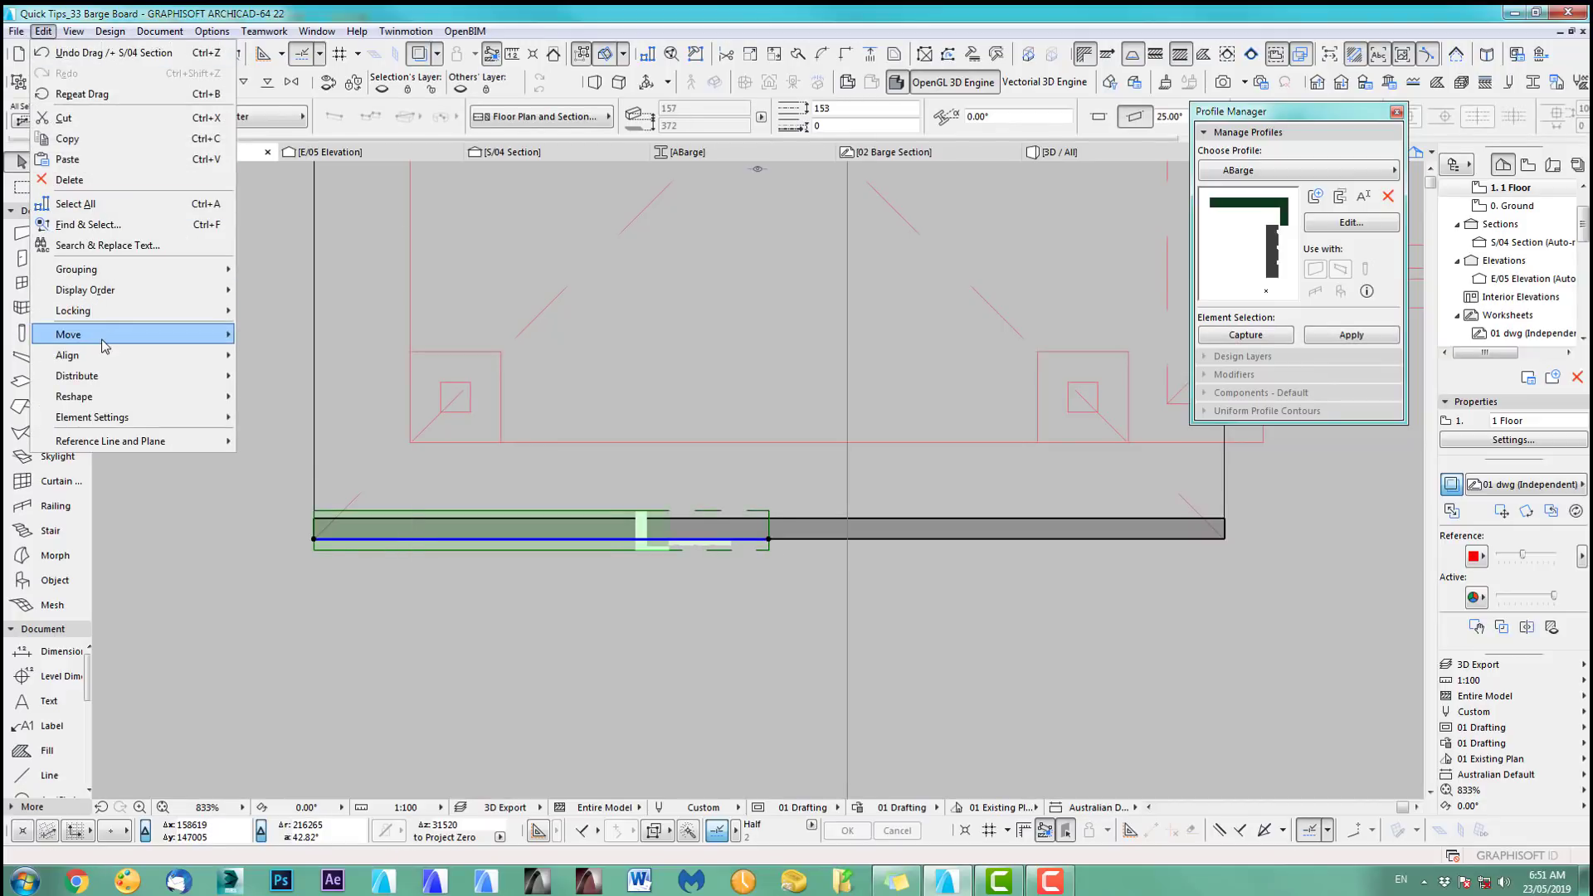
pyautogui.moveTo(106, 335)
pyautogui.click(287, 462)
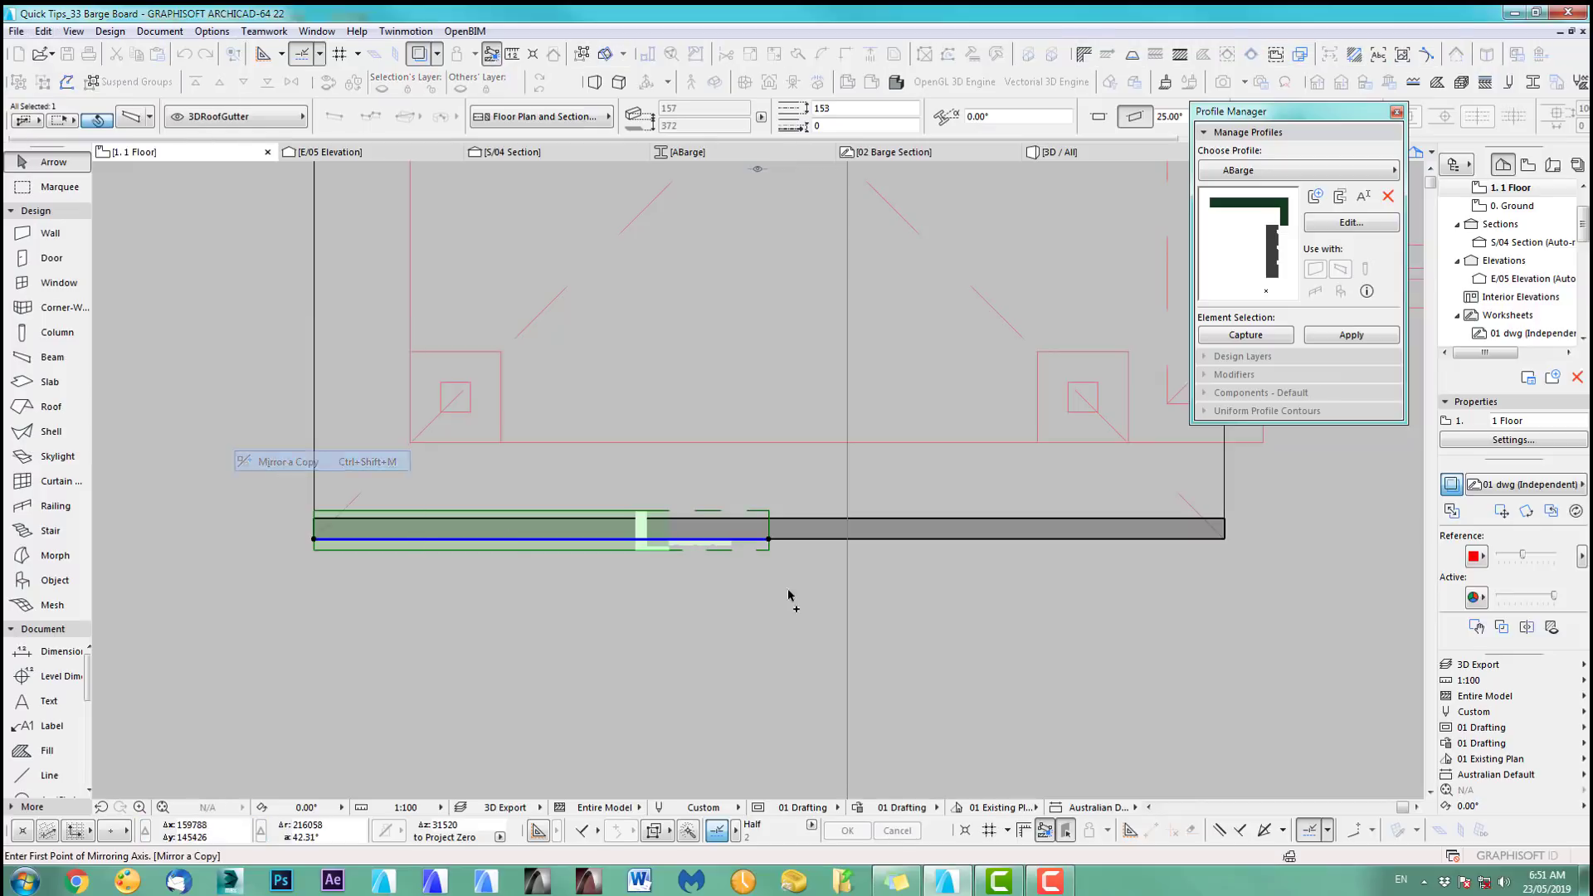
pyautogui.click(770, 537)
pyautogui.click(771, 487)
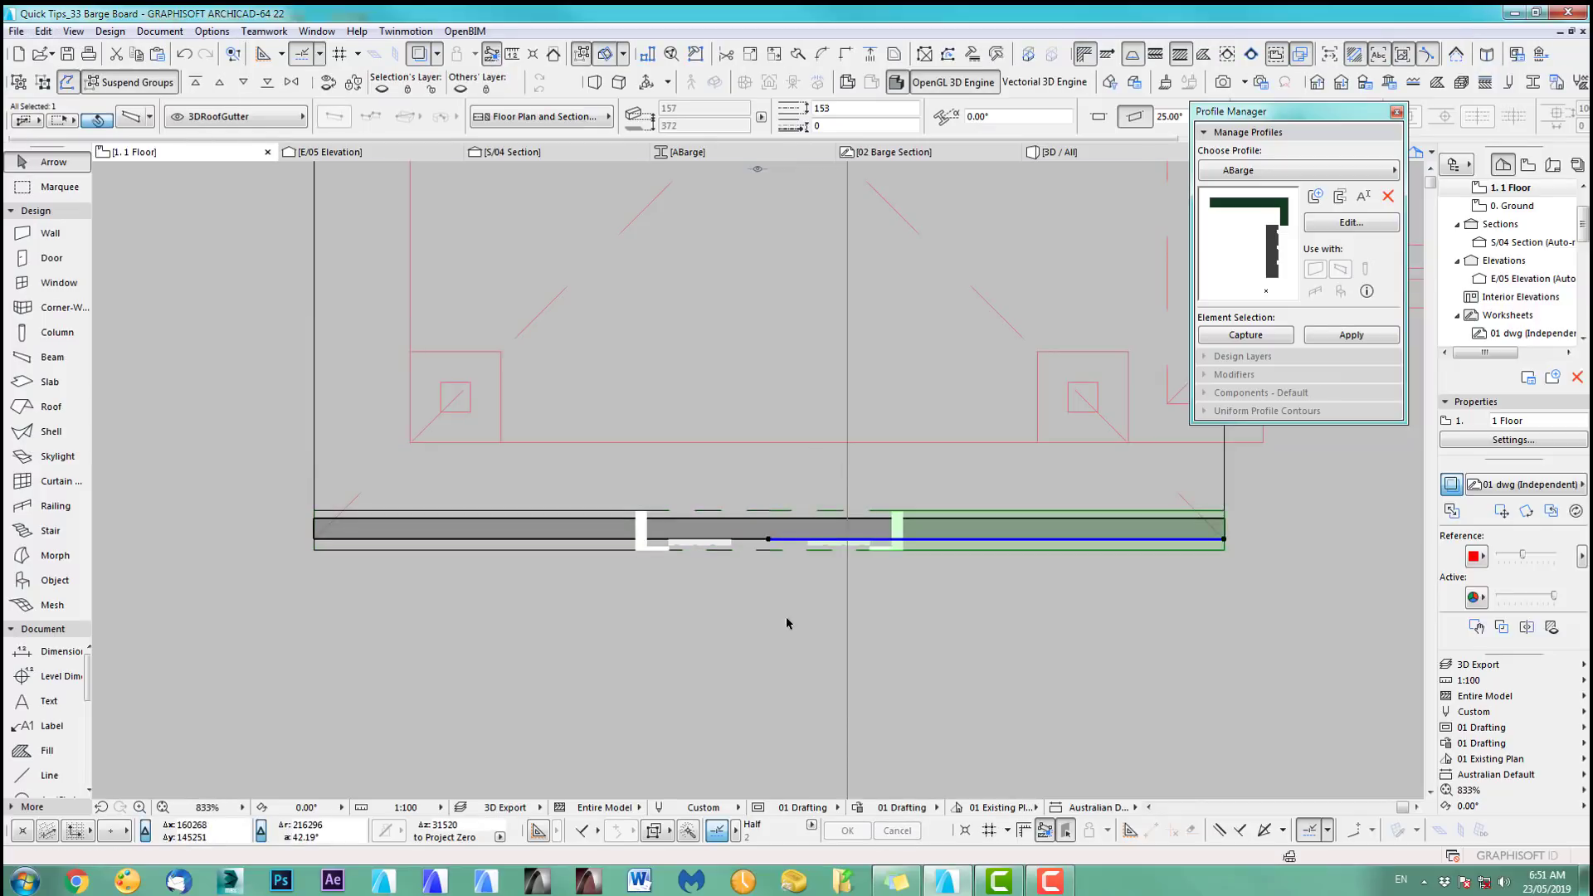
pyautogui.click(785, 616)
pyautogui.press('F3')
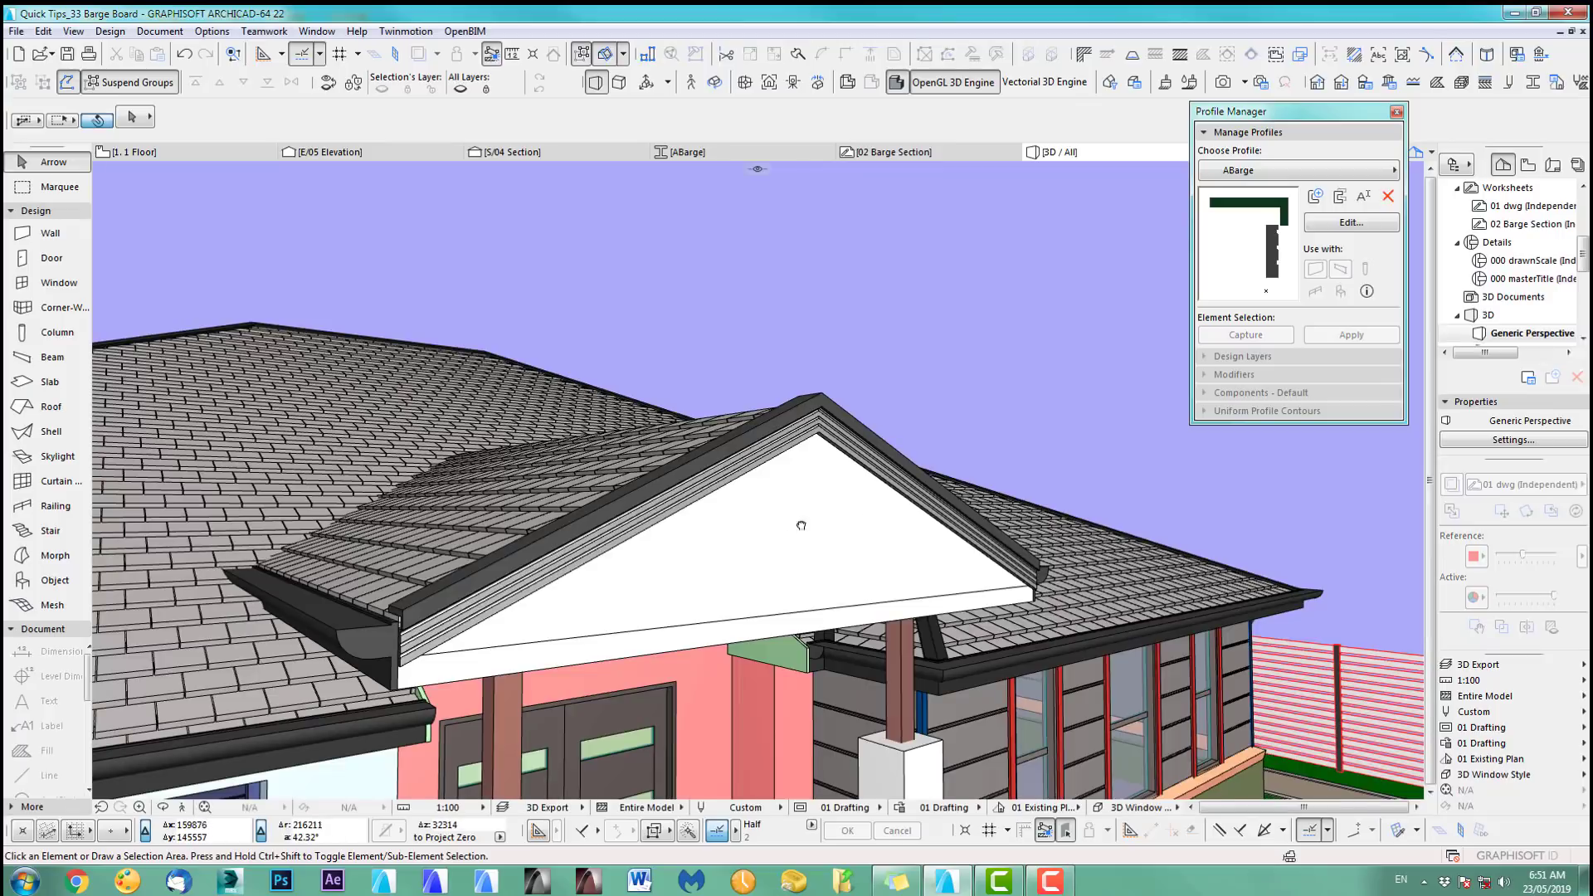
# Step: Pan and orbit the 3D view to the barge board's lower end and pick the Morph tool
pyautogui.moveTo(802, 525); pyautogui.dragTo(830, 476, button='middle')
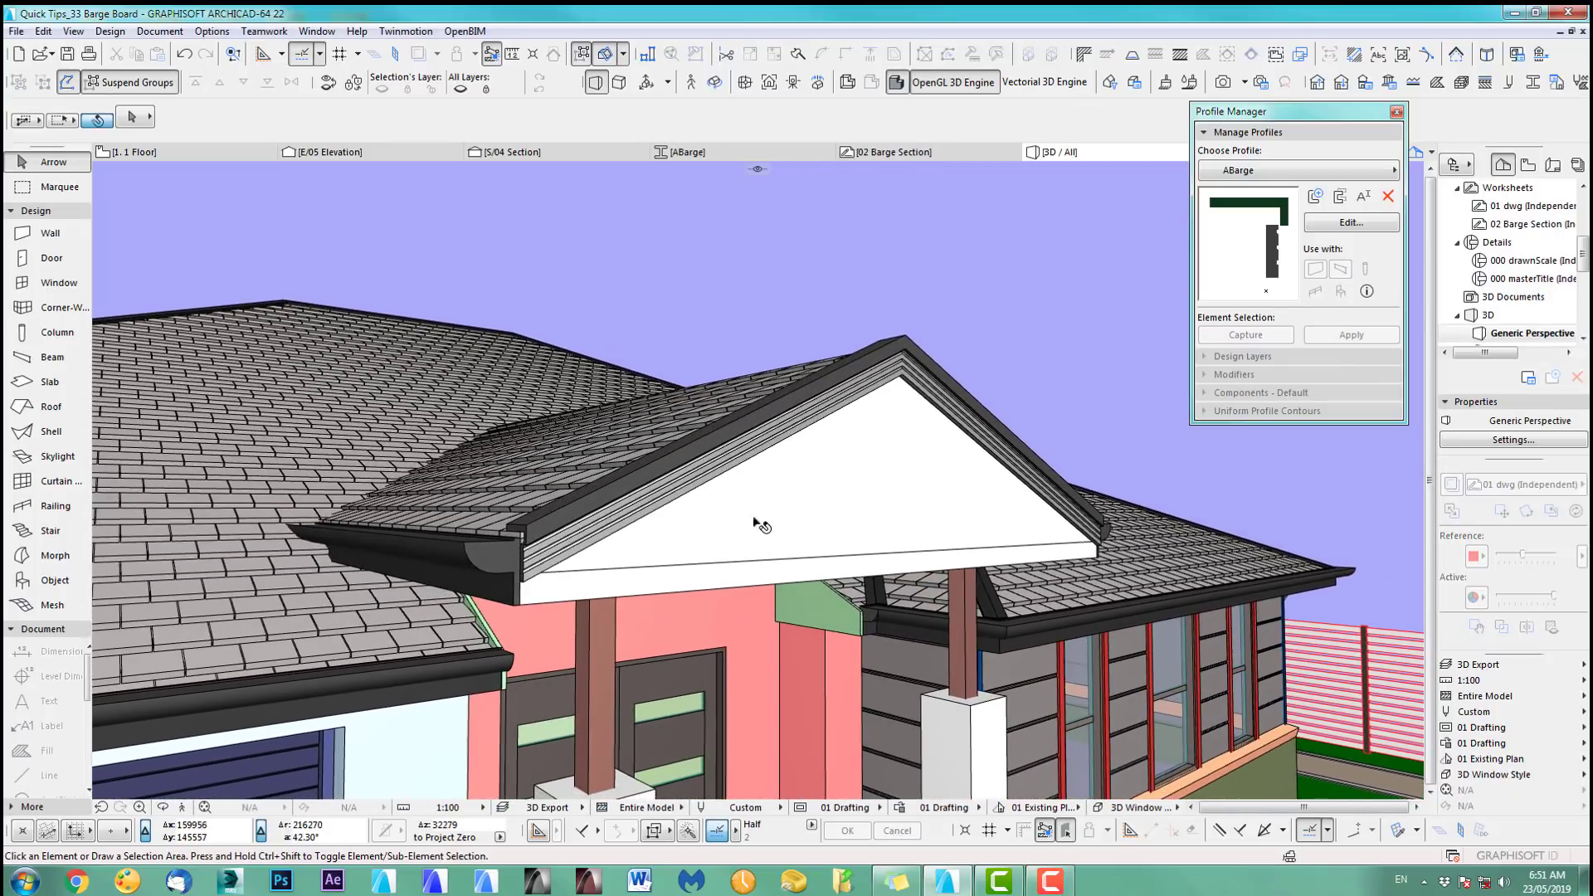
pyautogui.scroll(6, 533, 544)
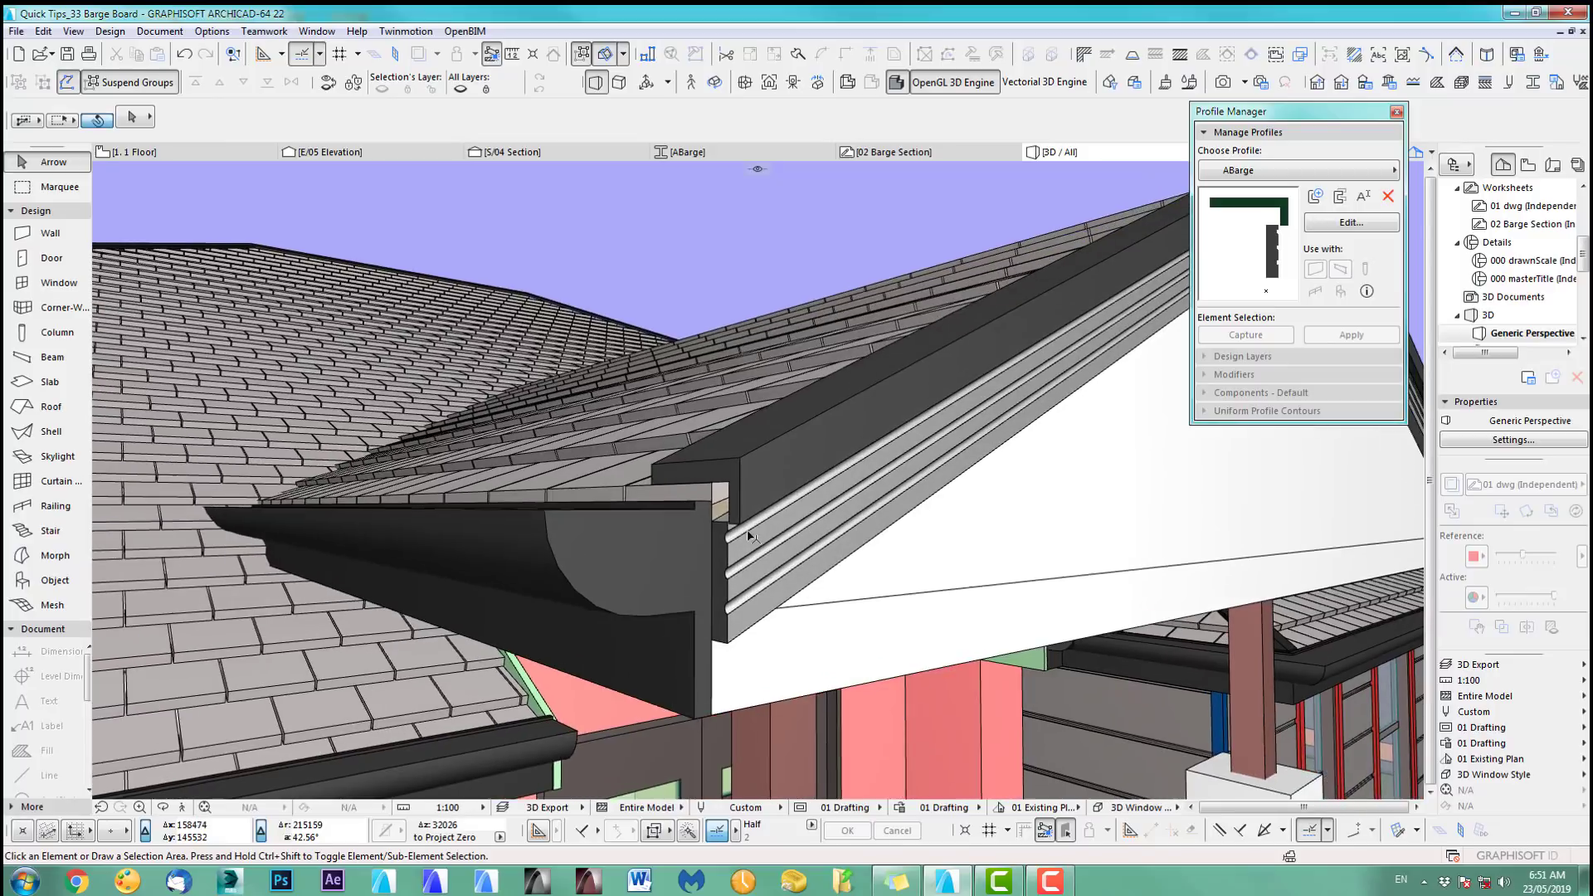
pyautogui.moveTo(749, 535); pyautogui.dragTo(799, 475)
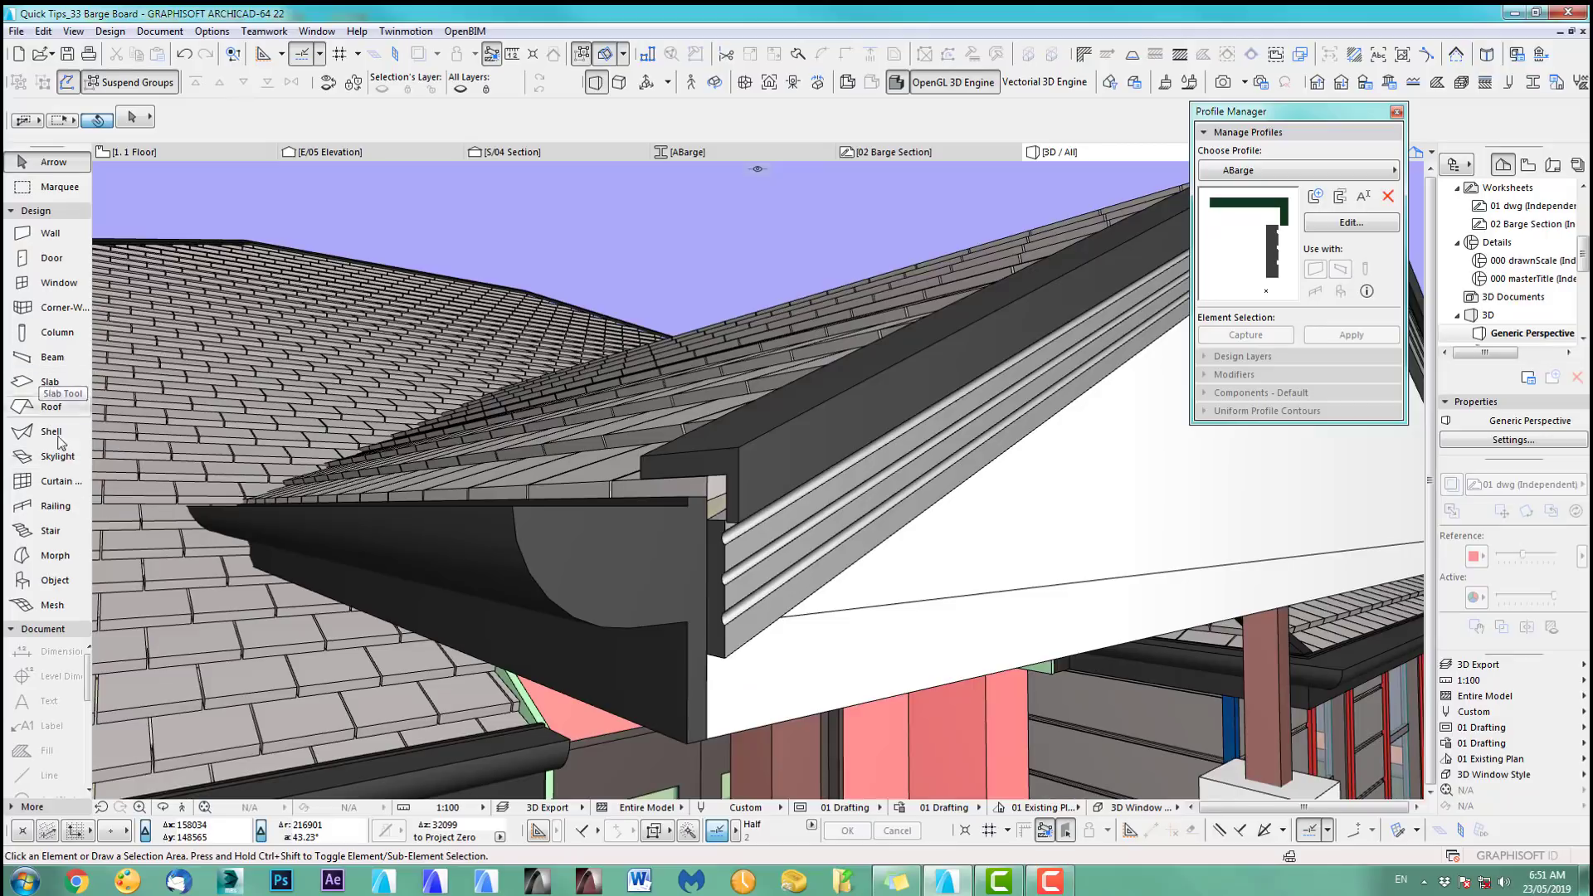
pyautogui.click(48, 561)
pyautogui.scroll(1, 714, 498)
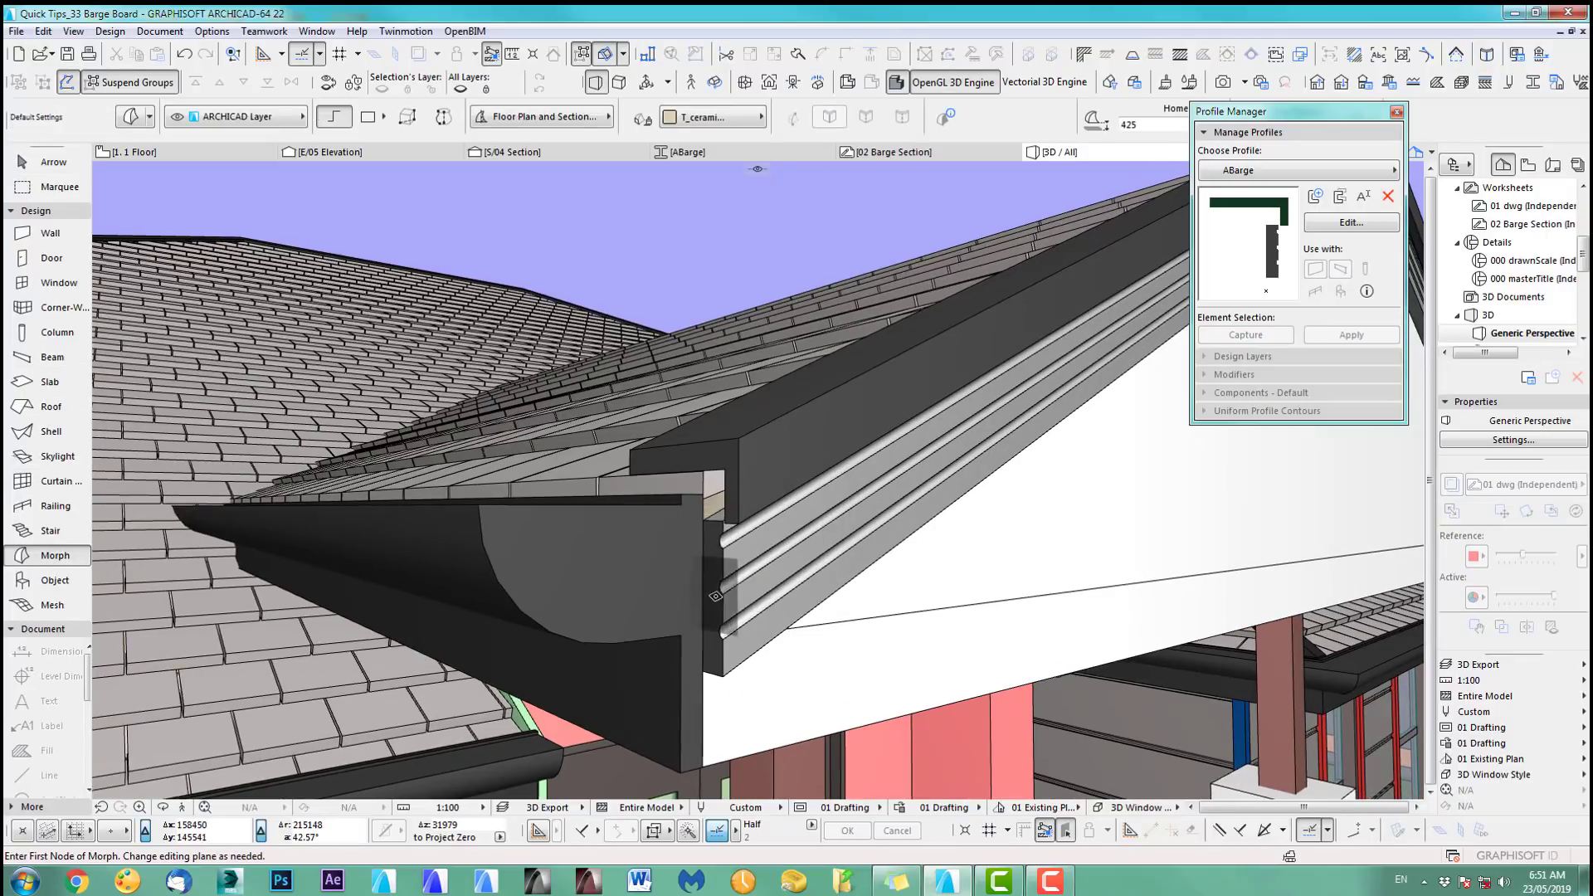
# Step: Pan to the barge board's end and try a first morph node, dismissing the hidden renovation warning
pyautogui.scroll(2, 843, 581)
pyautogui.moveTo(843, 580); pyautogui.dragTo(935, 585, button='middle')
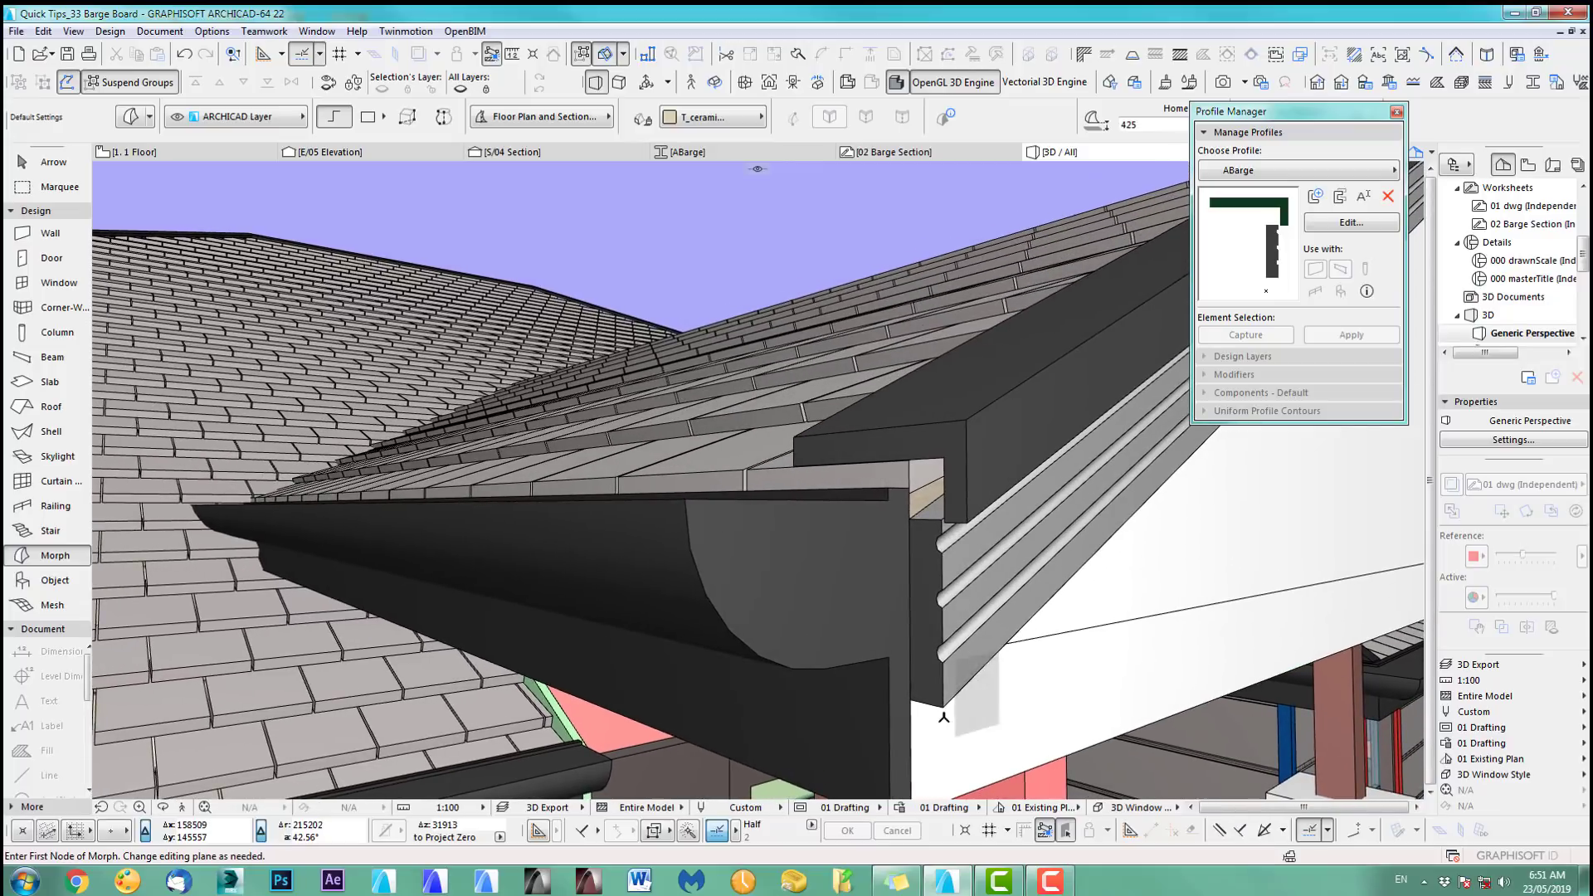
pyautogui.click(913, 700)
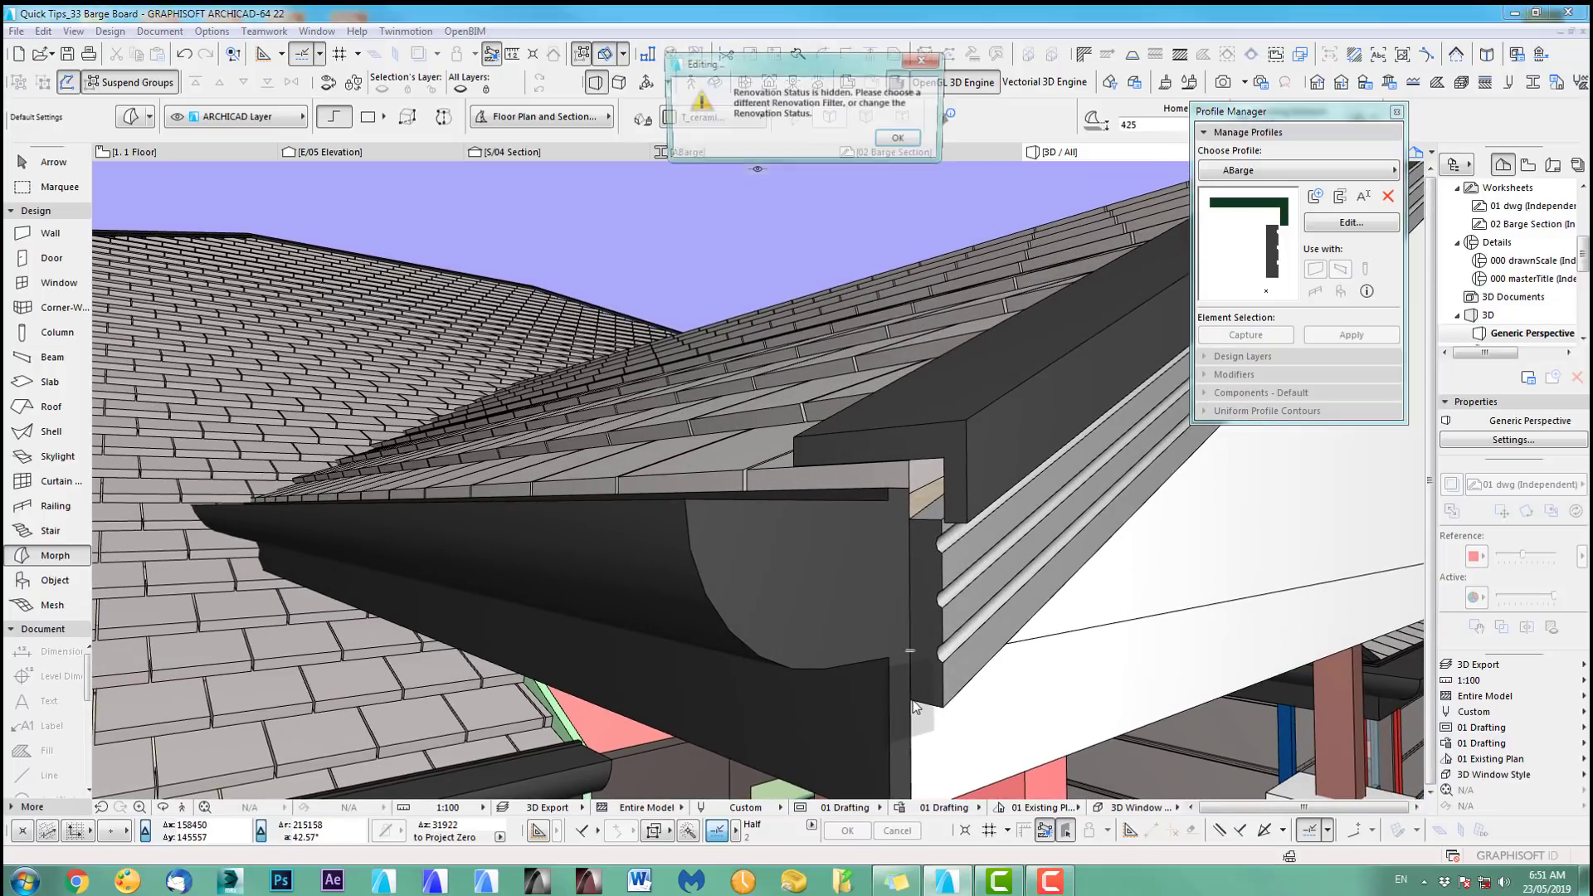
pyautogui.click(902, 141)
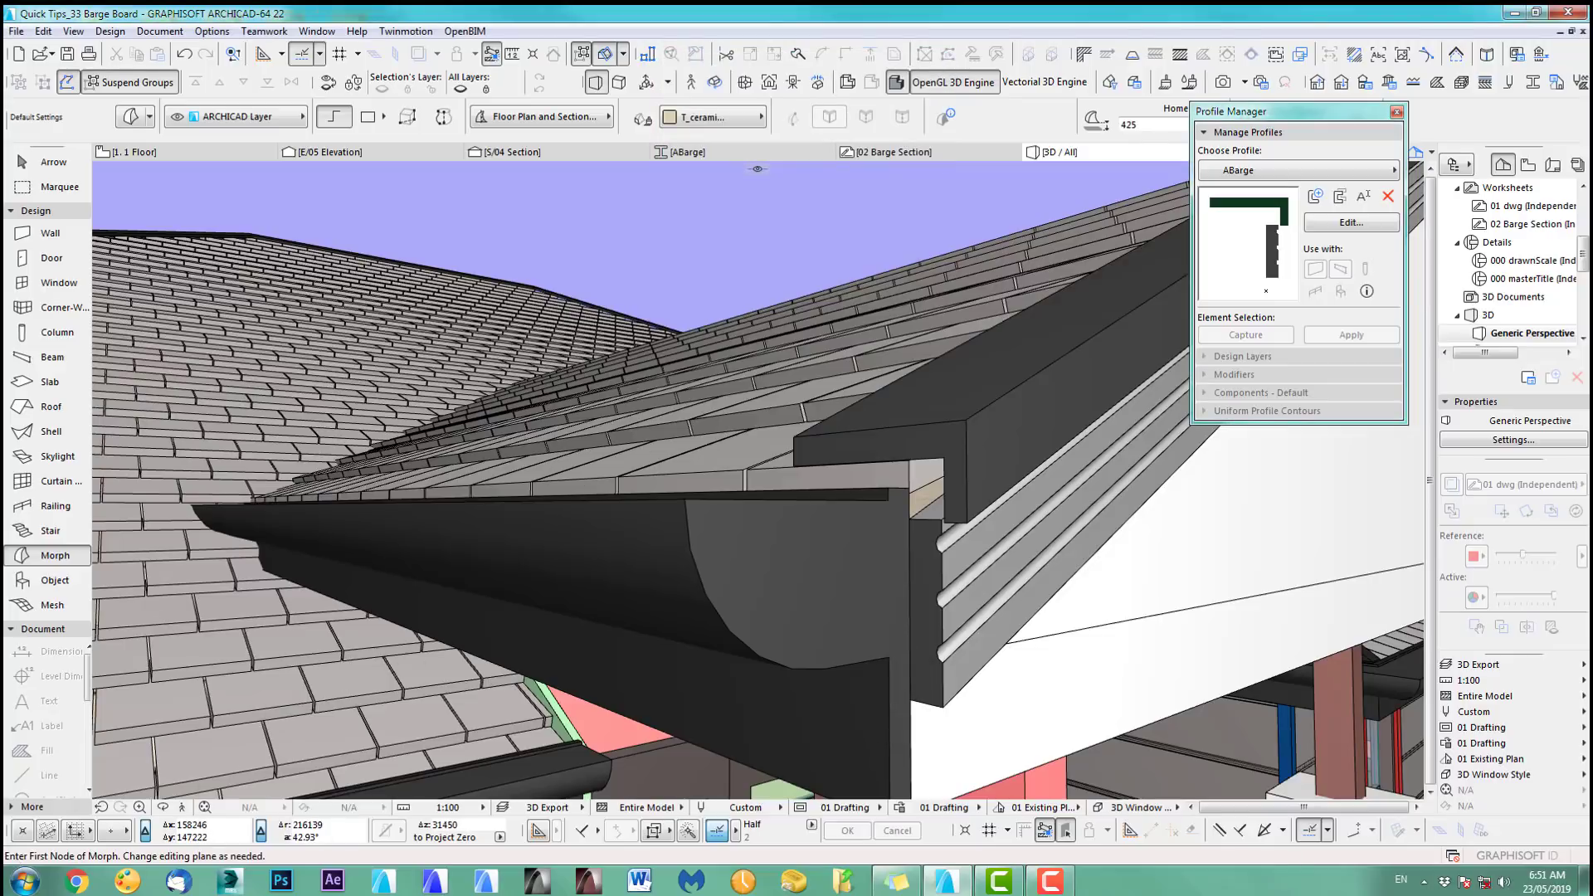
# Step: Set New Elements to Show in Renovation Filter Options, then place the end cap's first node
pyautogui.click(1558, 83)
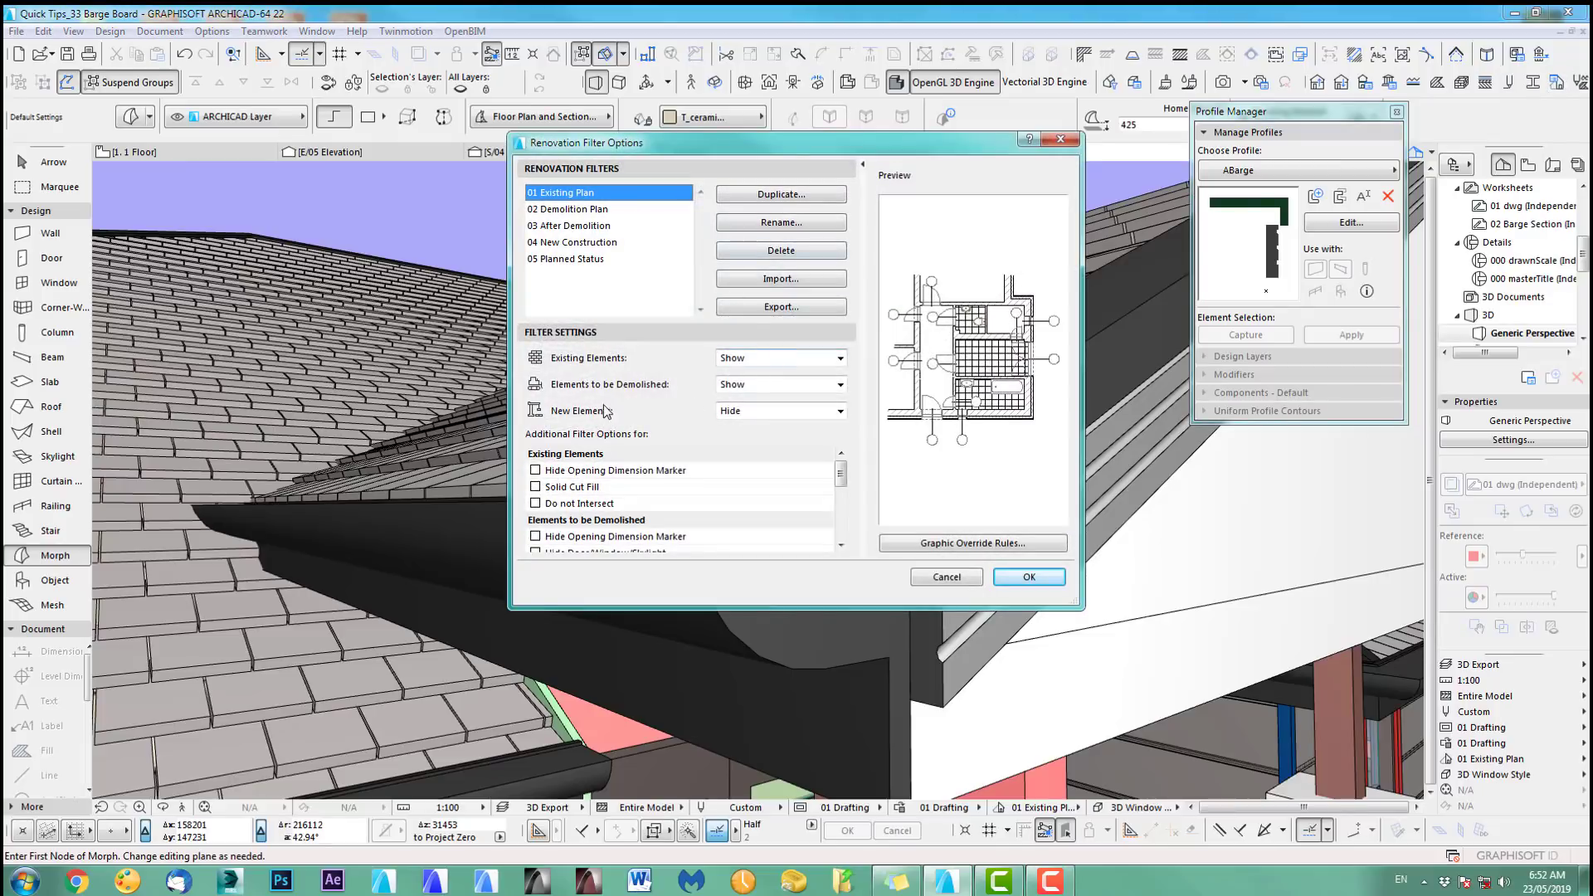
pyautogui.click(764, 415)
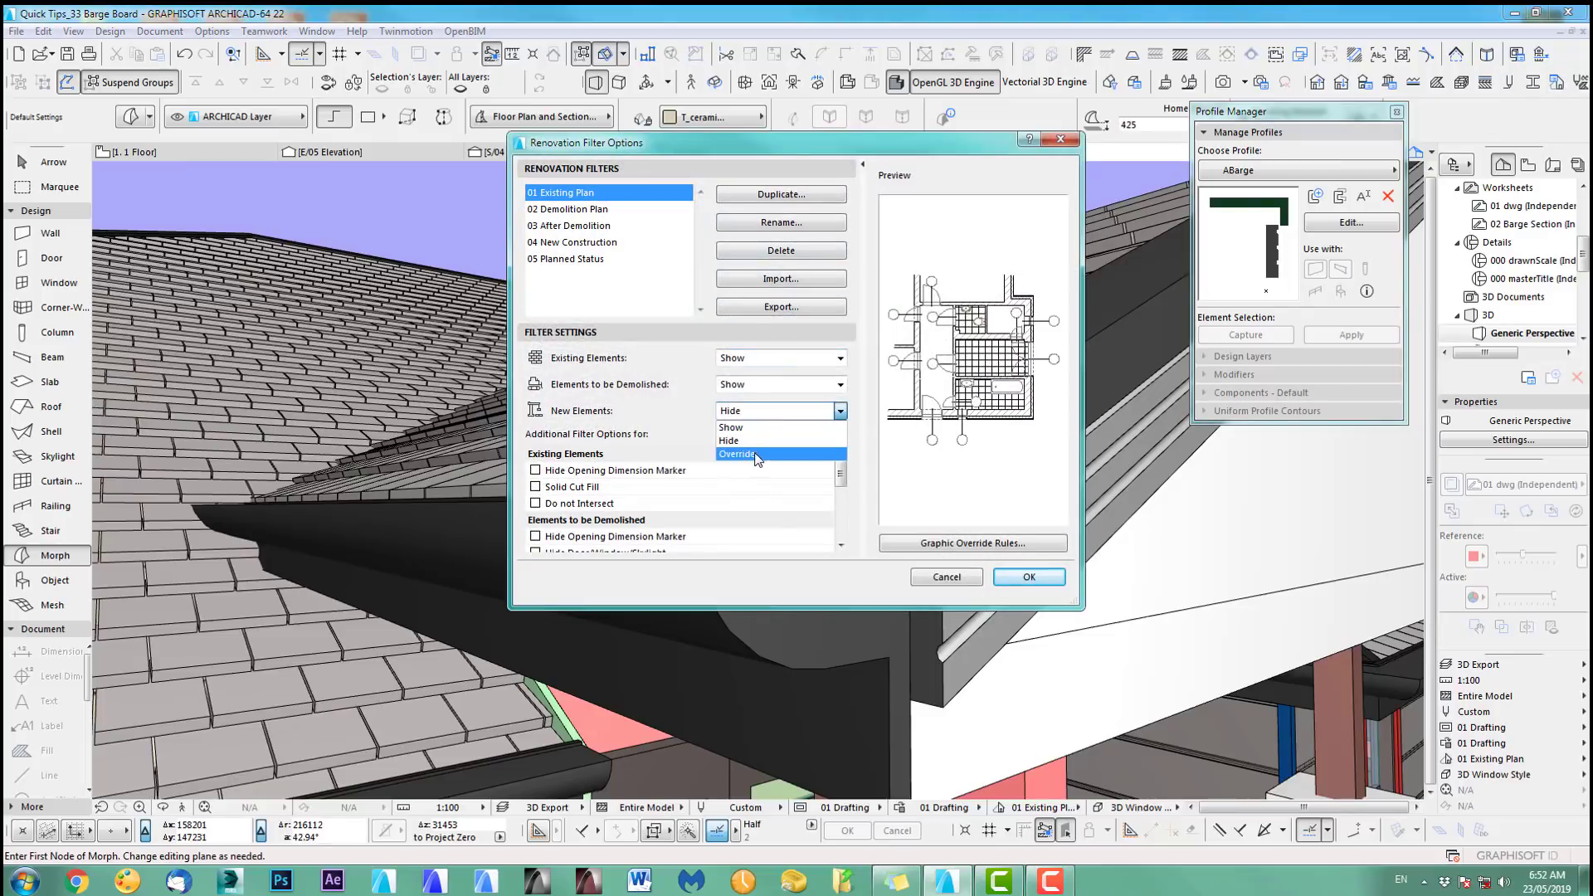
pyautogui.click(760, 432)
pyautogui.click(1029, 578)
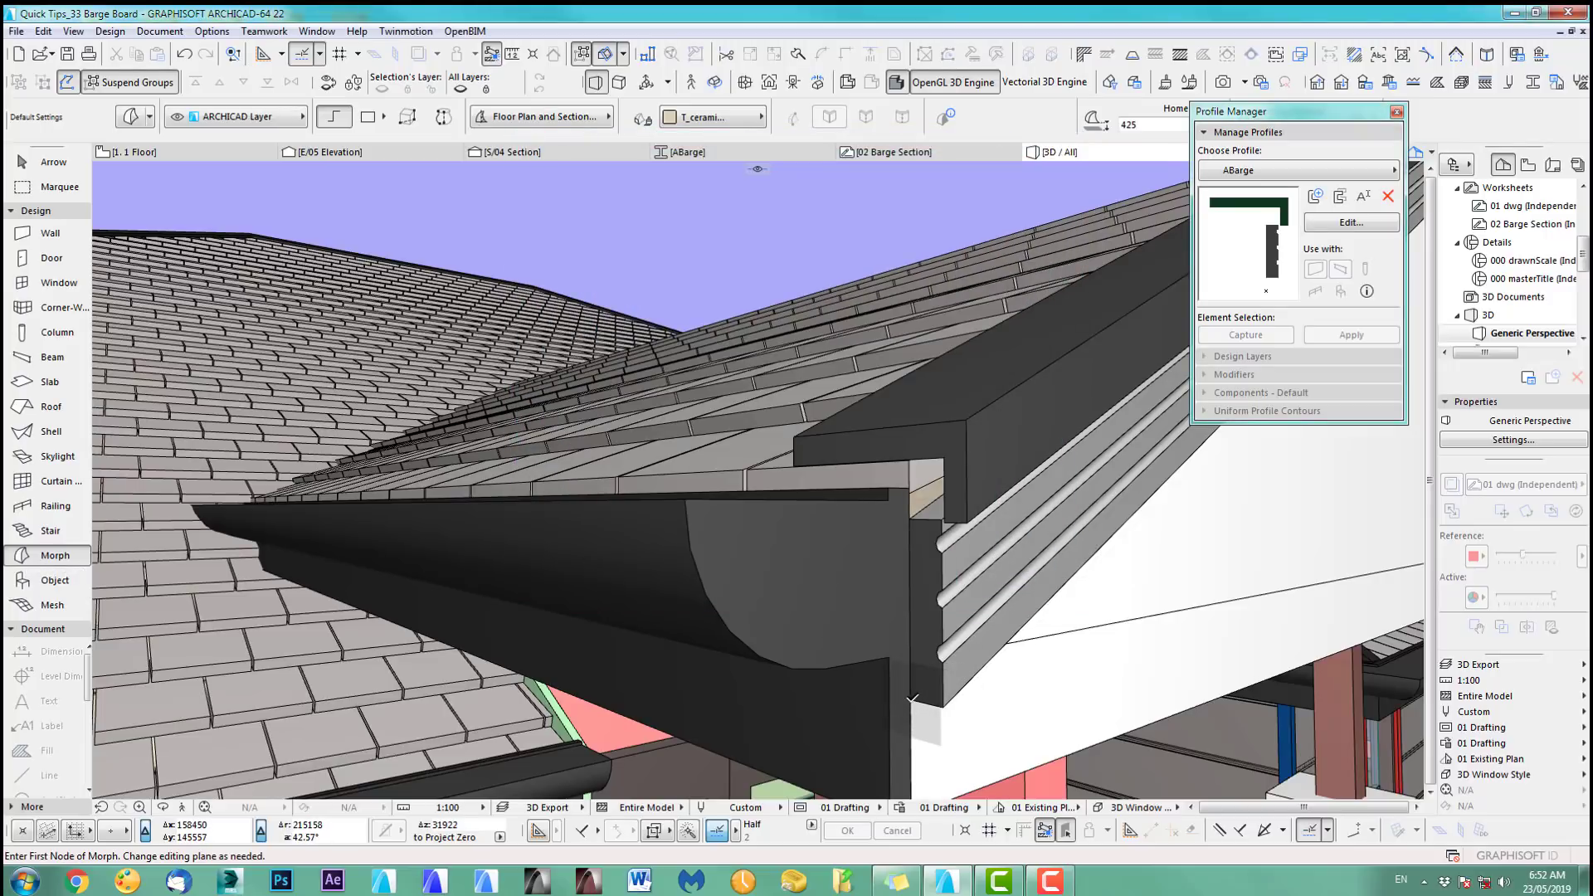
pyautogui.click(912, 700)
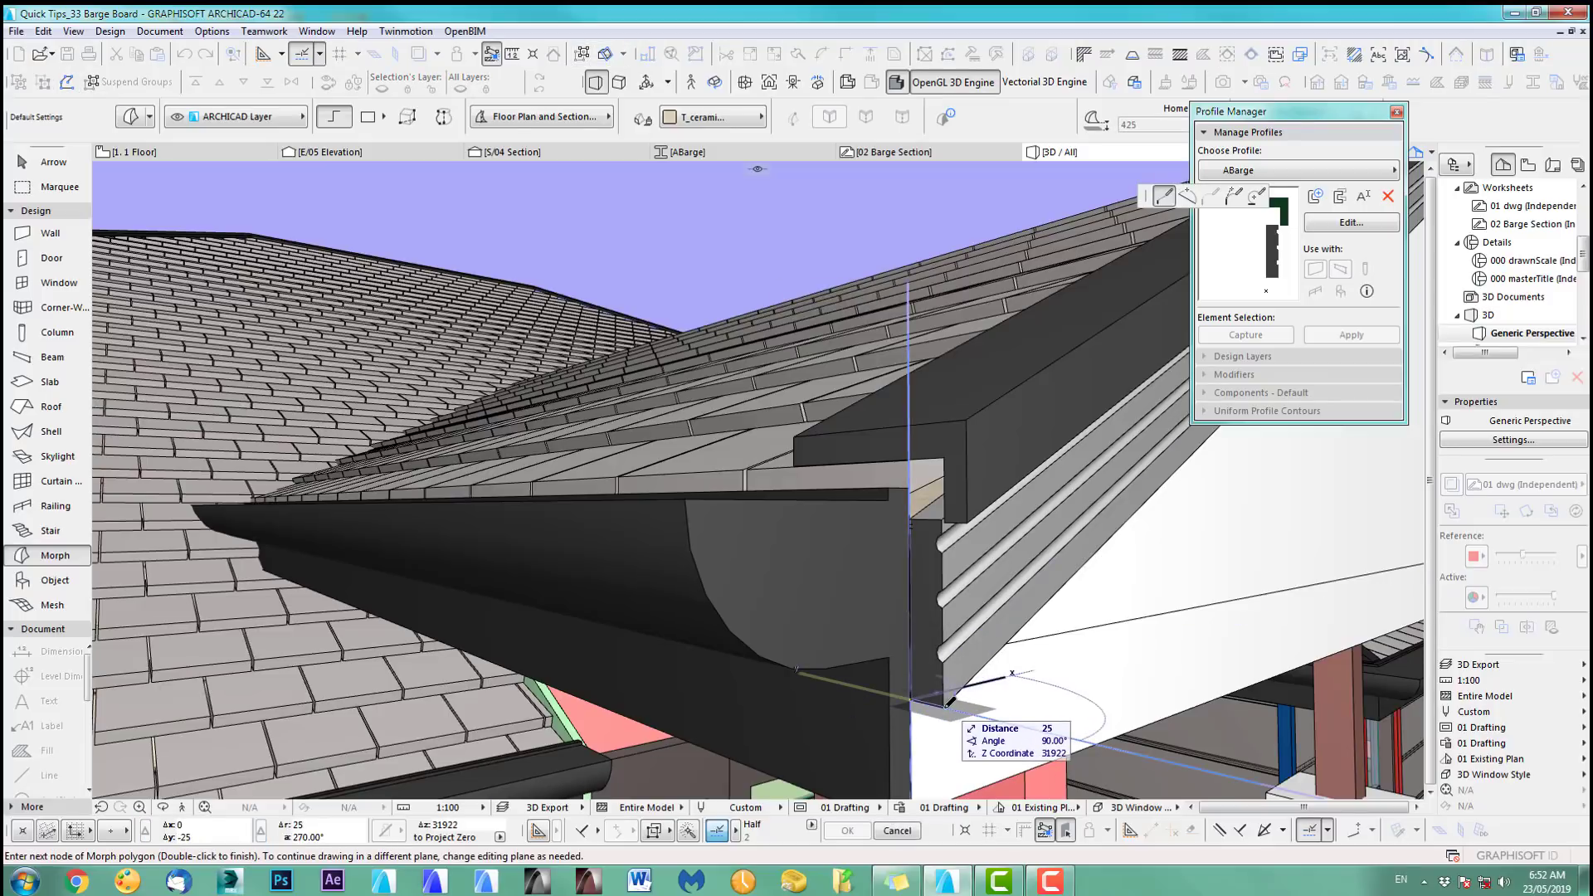
# Step: Place end-cap outline nodes at the barge board's top corner and at the eave corner
pyautogui.scroll(1, 950, 522)
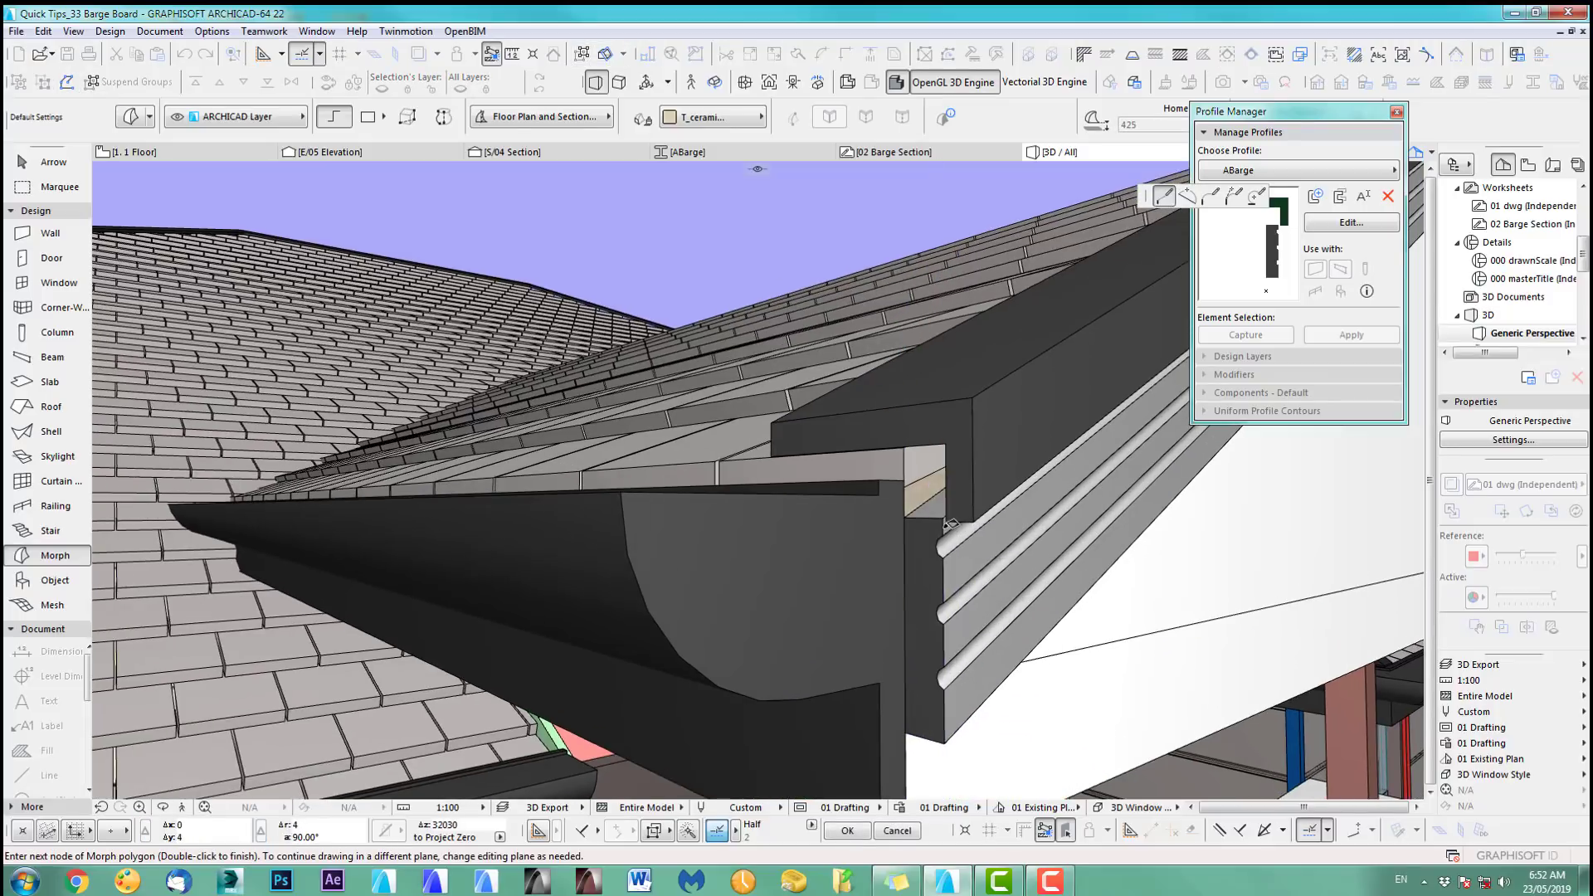
pyautogui.scroll(3, 944, 527)
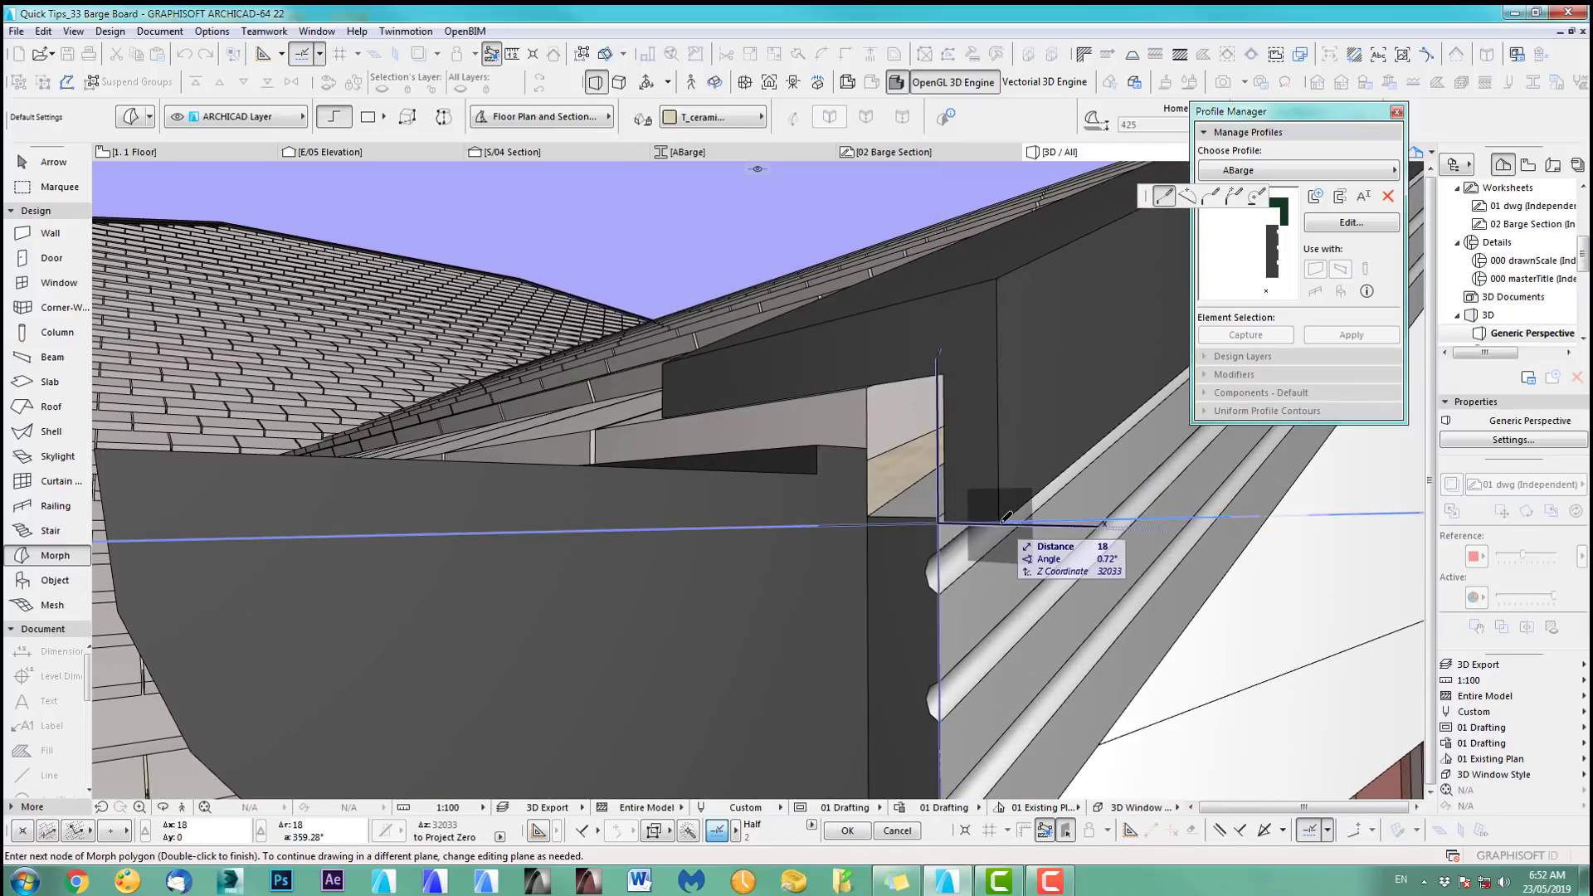
pyautogui.click(998, 278)
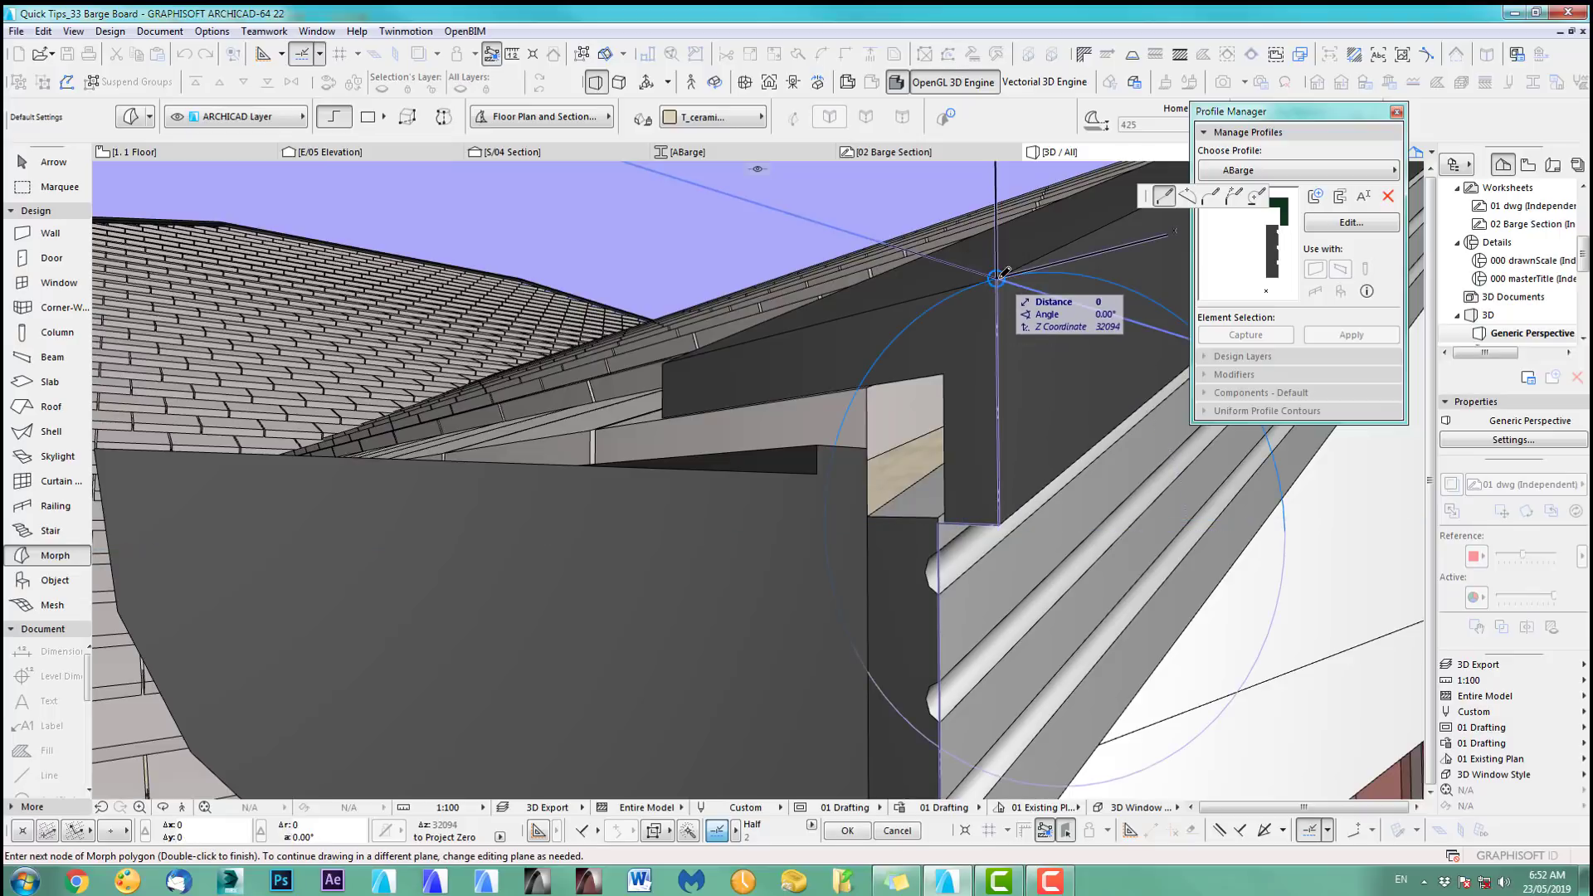
pyautogui.click(667, 360)
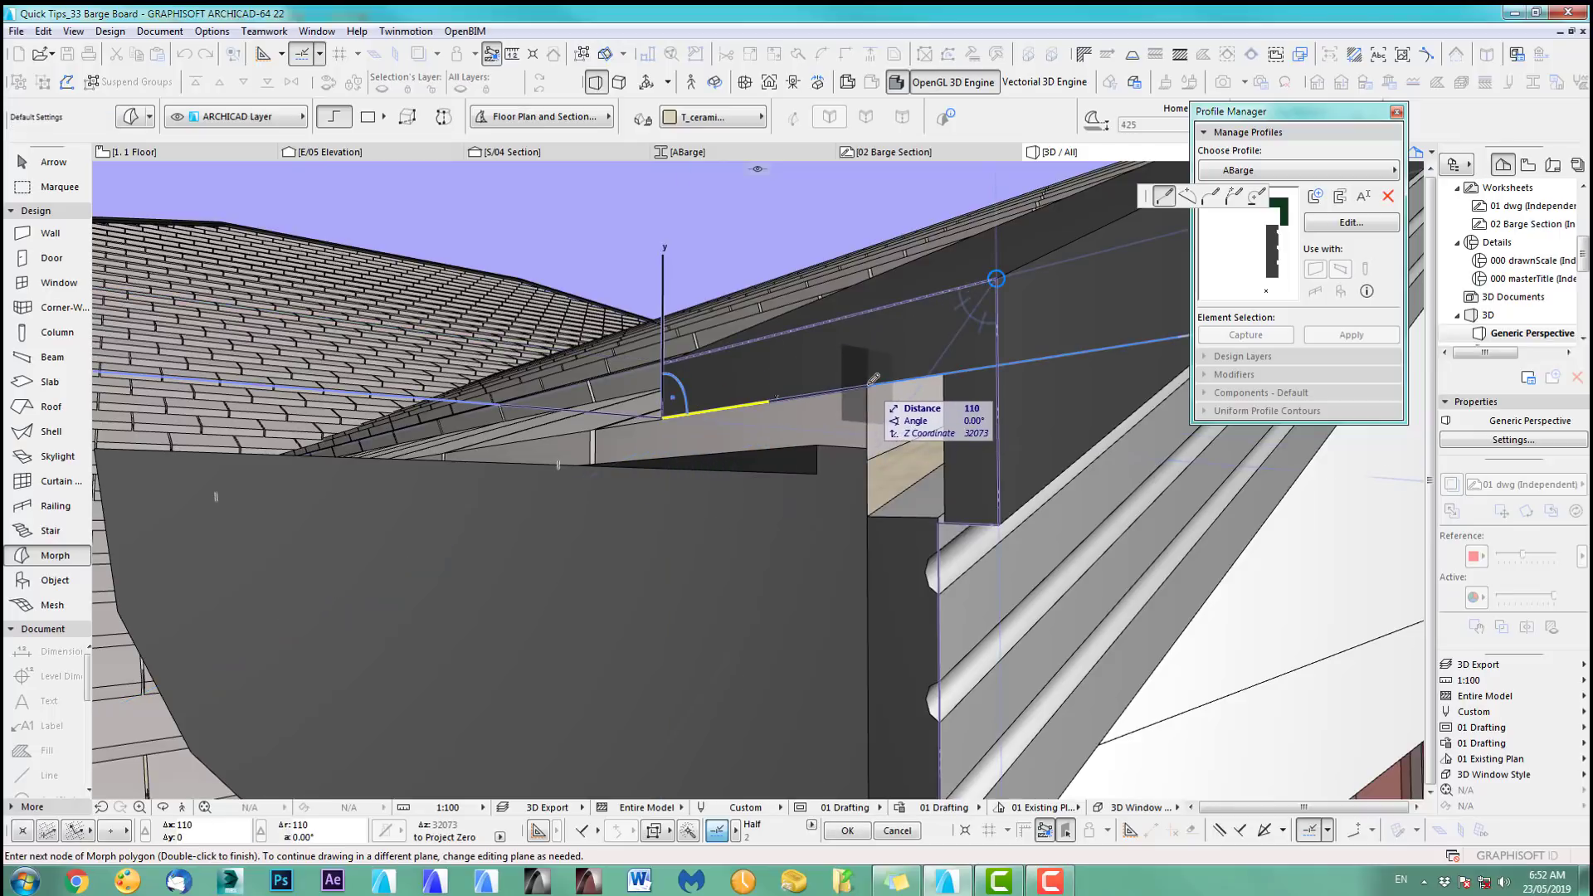
pyautogui.scroll(-2, 870, 400)
pyautogui.scroll(-4, 887, 533)
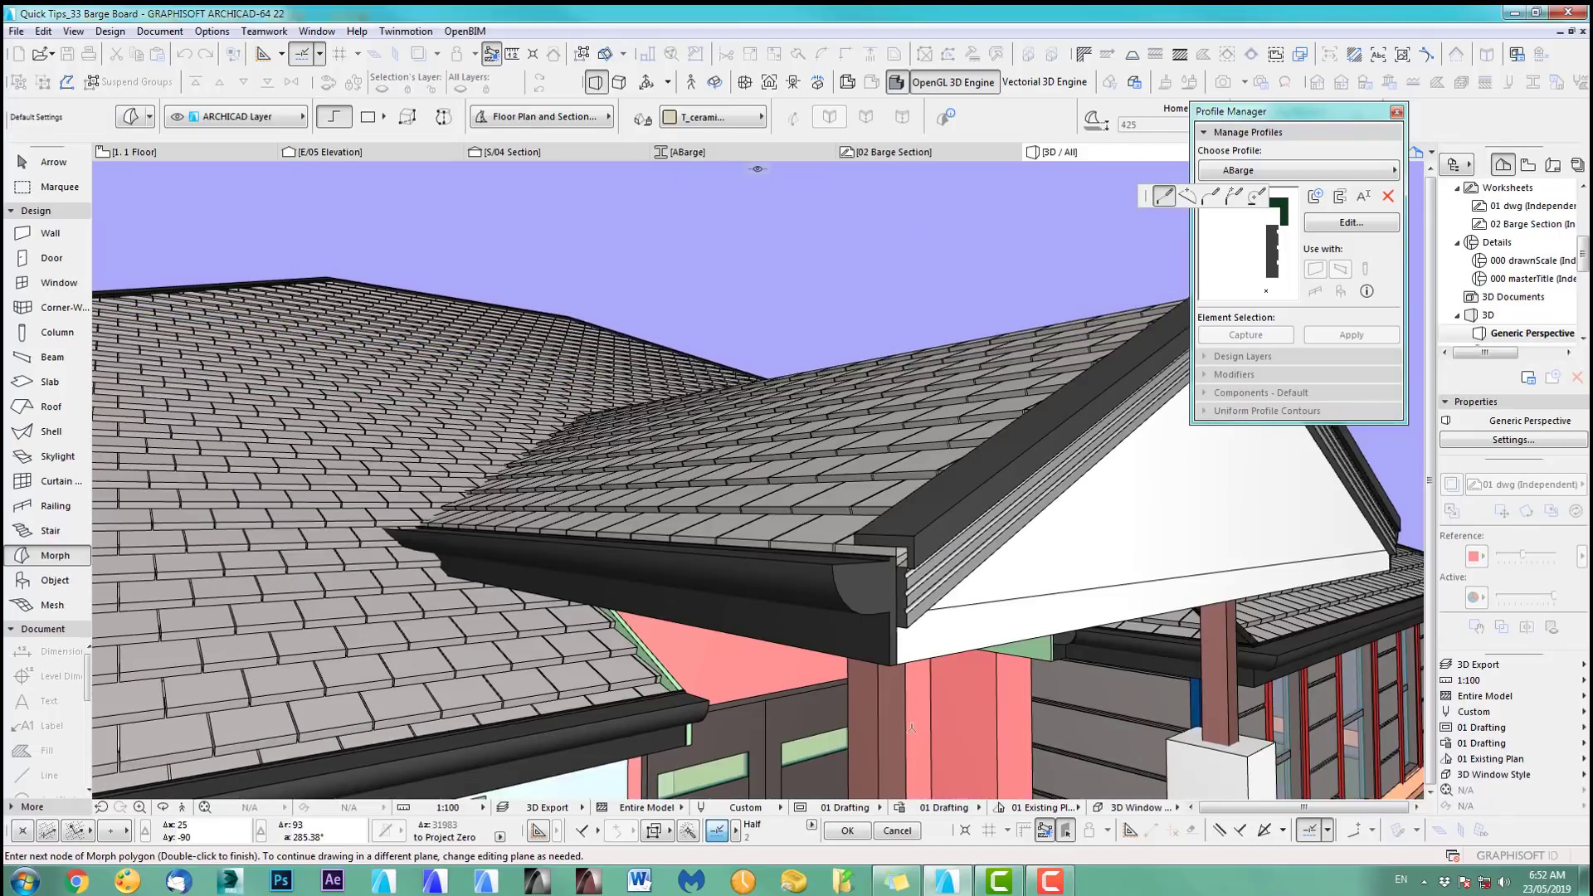
pyautogui.scroll(5, 884, 531)
pyautogui.scroll(-3, 886, 532)
pyautogui.scroll(3, 921, 511)
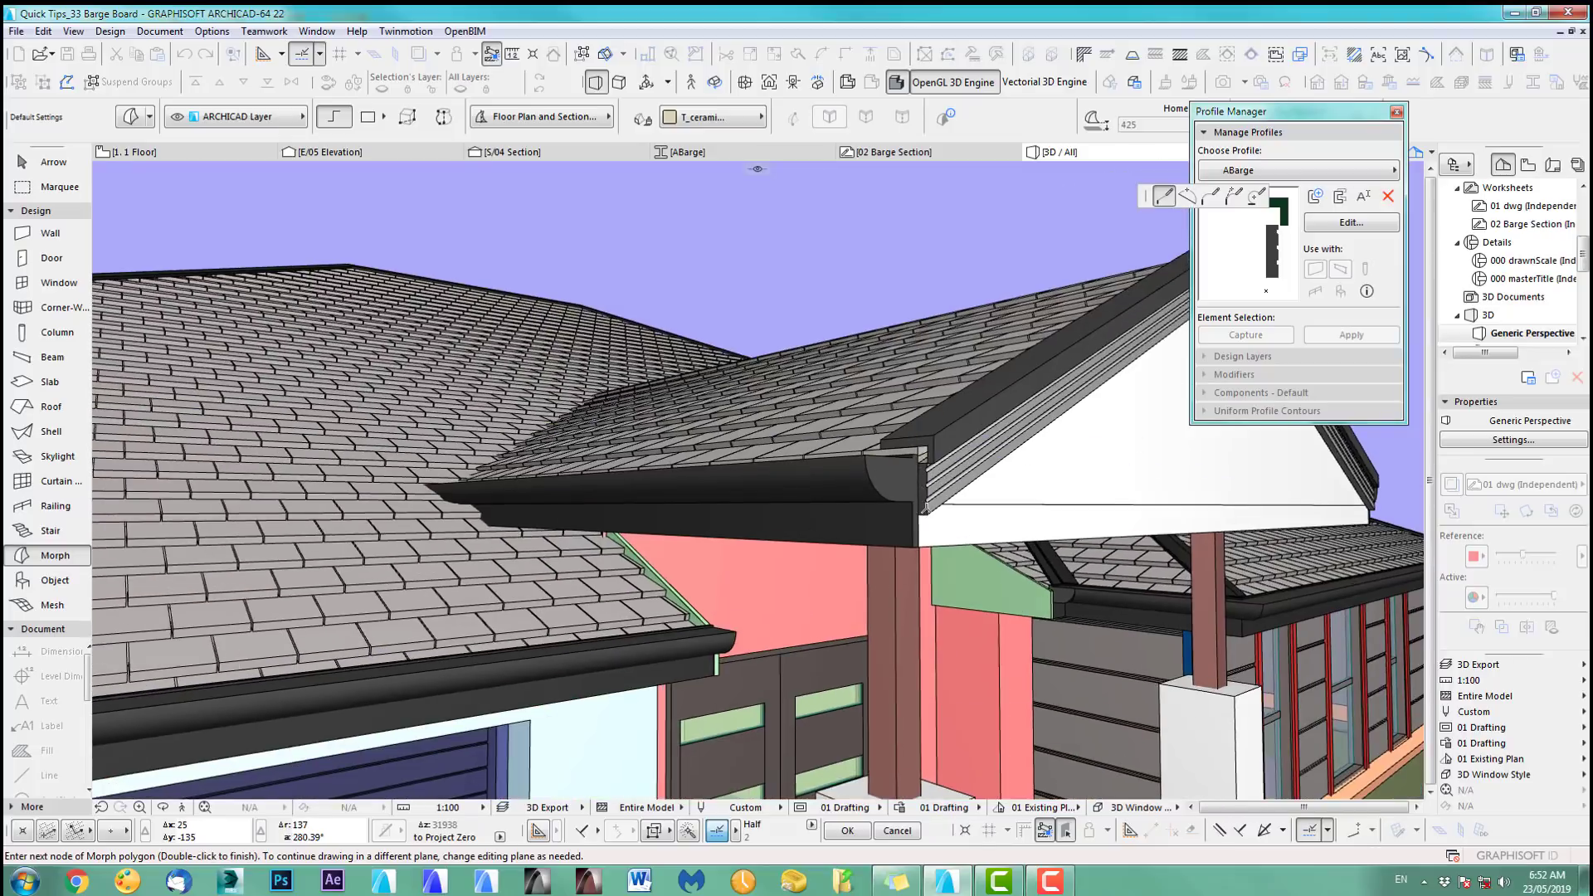
pyautogui.scroll(5, 921, 510)
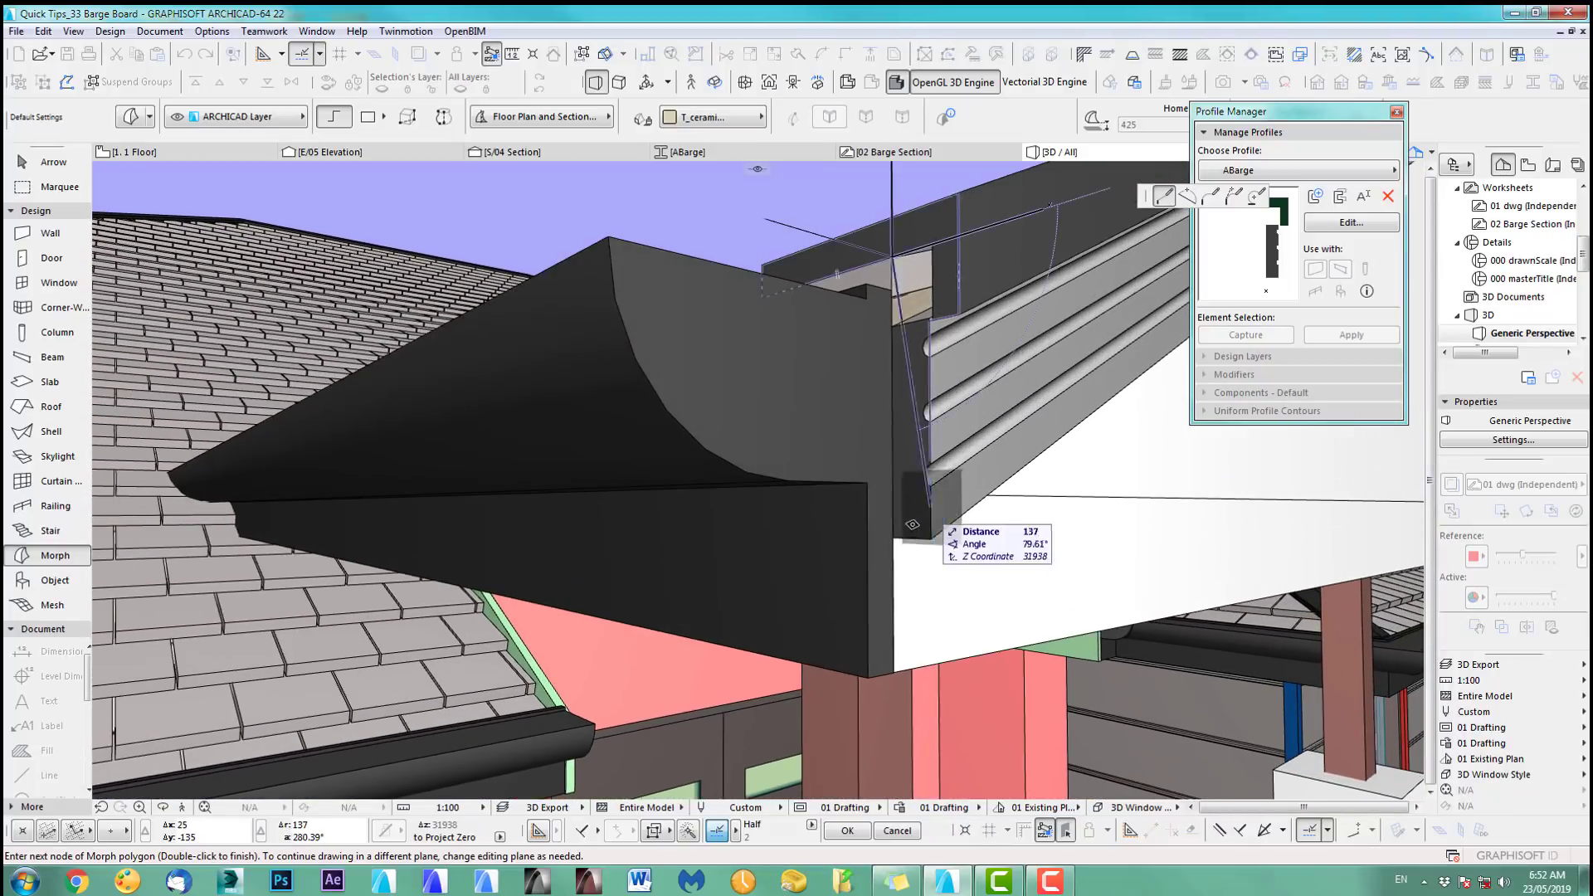
# Step: Close the outline into a morph face and select that face
pyautogui.doubleClick(898, 532)
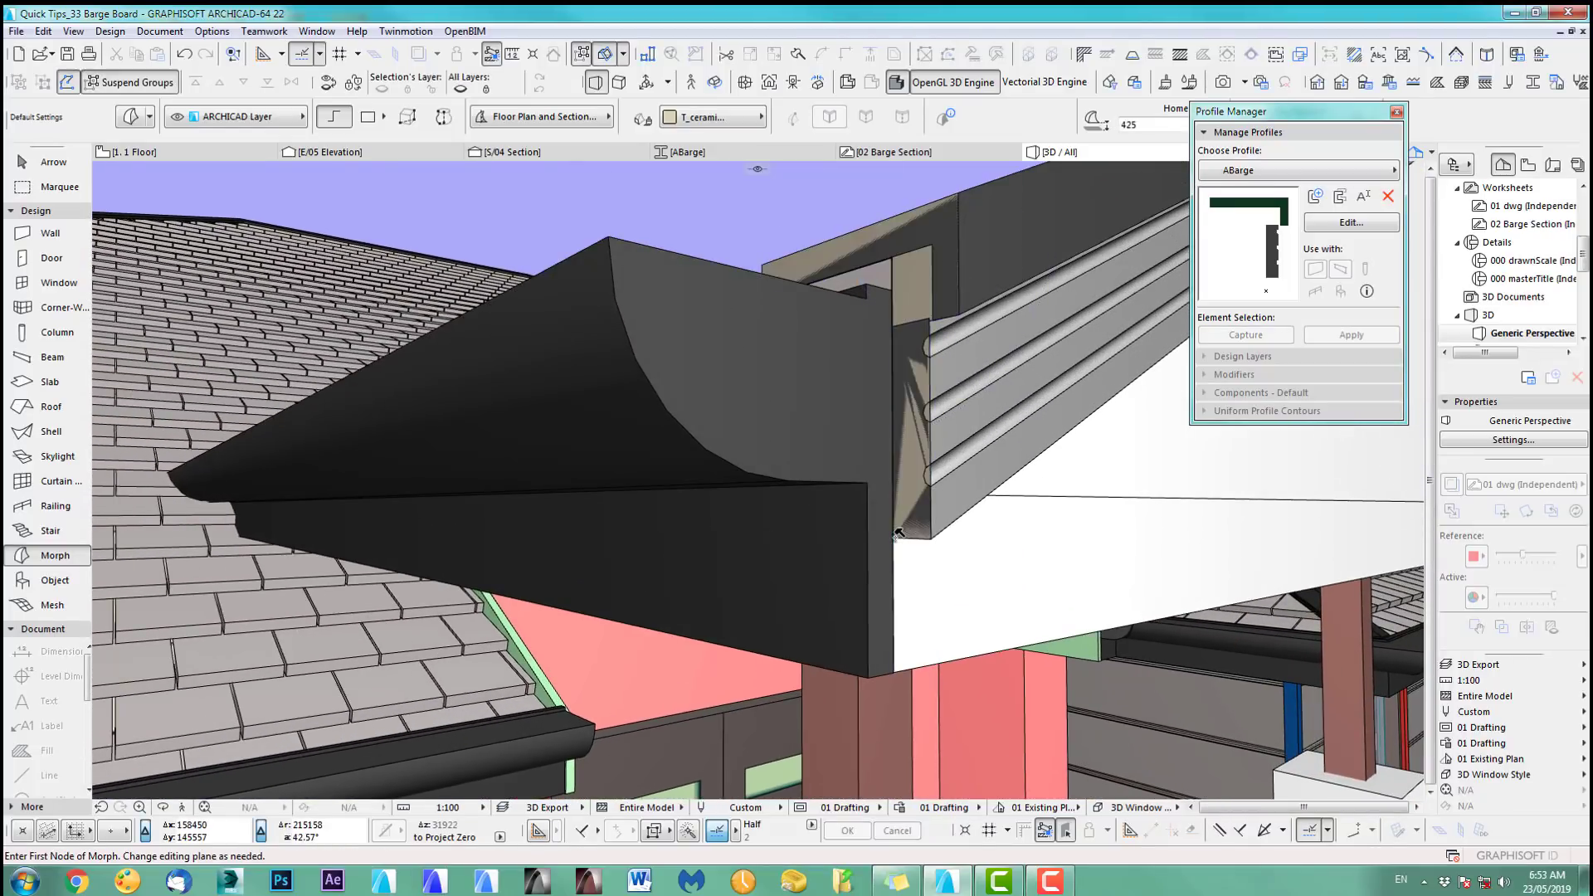
pyautogui.moveTo(910, 287); pyautogui.dragTo(848, 430, button='middle')
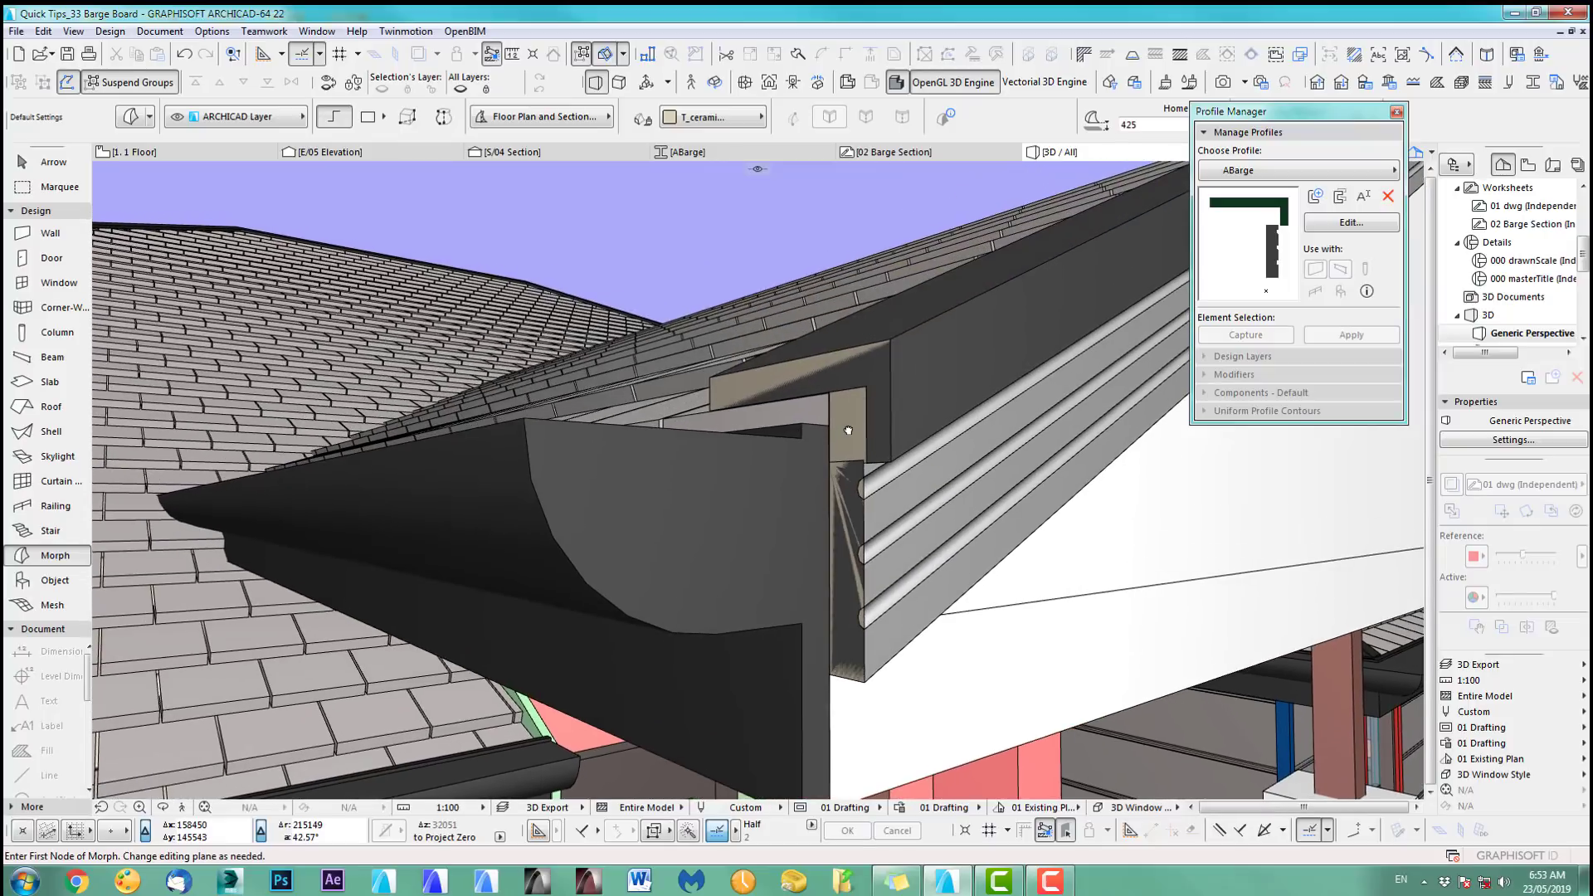
pyautogui.keyDown('shift'); pyautogui.click(853, 429); pyautogui.keyUp('shift')
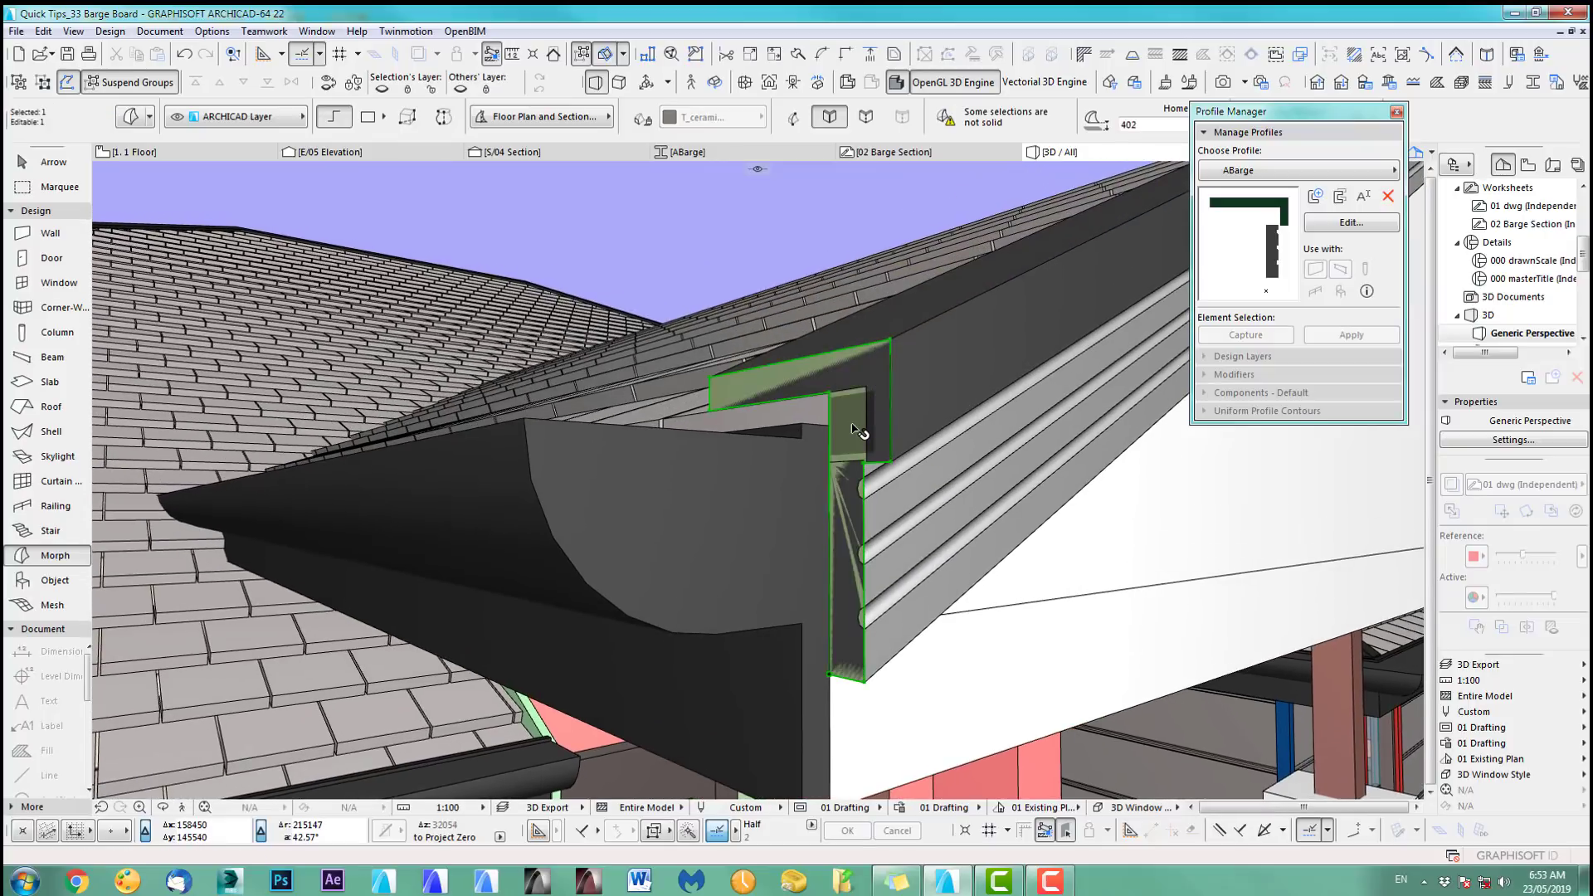
pyautogui.rightClick(852, 424)
pyautogui.click(848, 407)
pyautogui.click(847, 400)
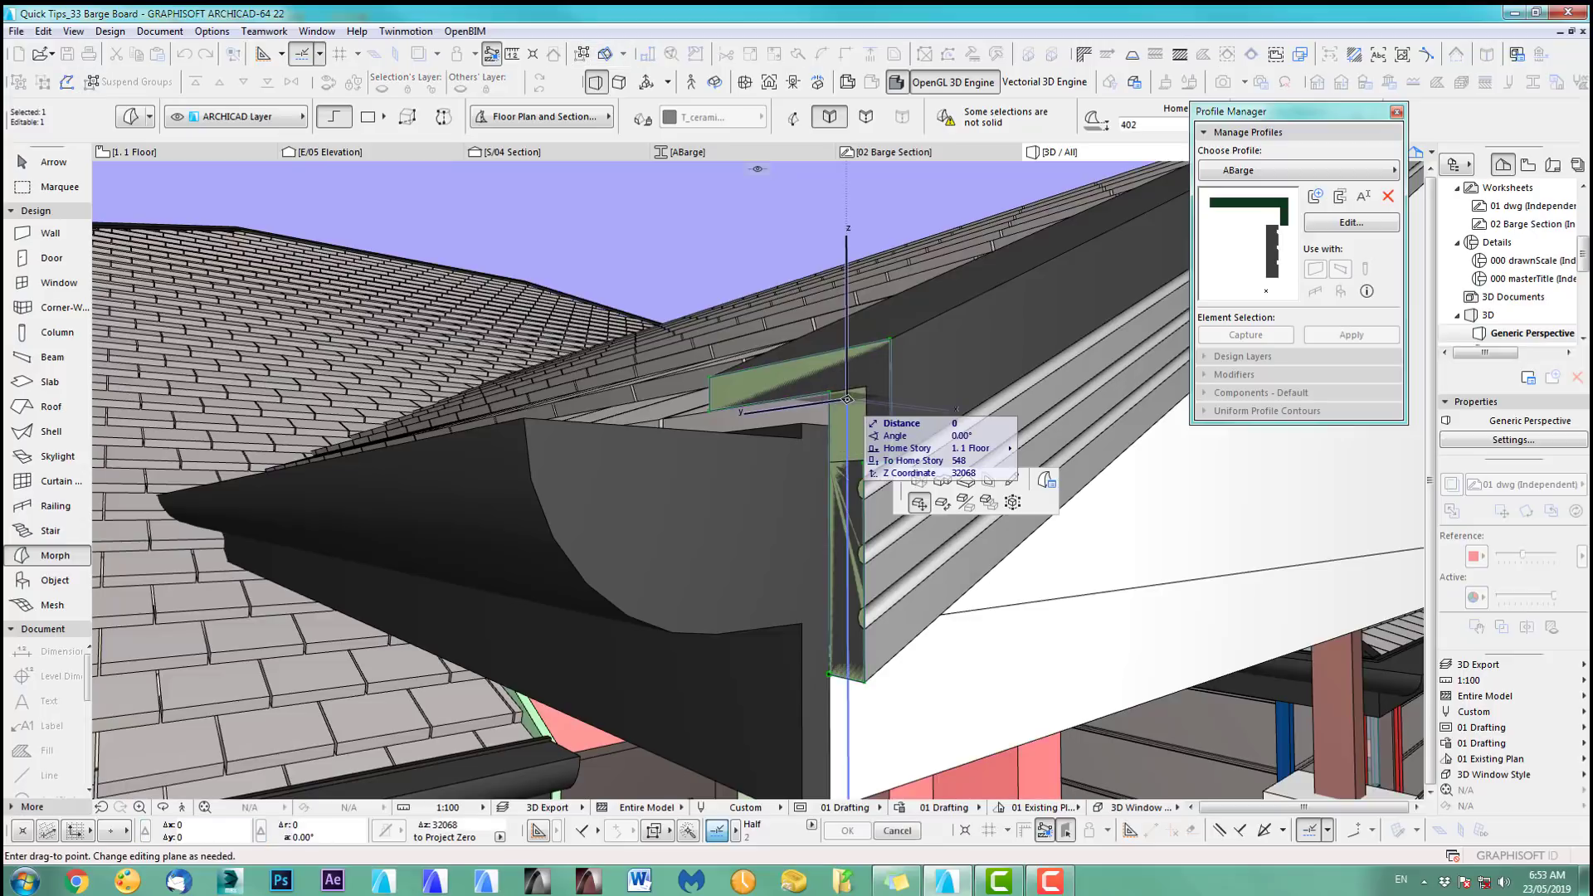
# Step: Push/Pull the face into a solid end cap and open Morph Selection Settings with Ctrl+T
pyautogui.click(919, 484)
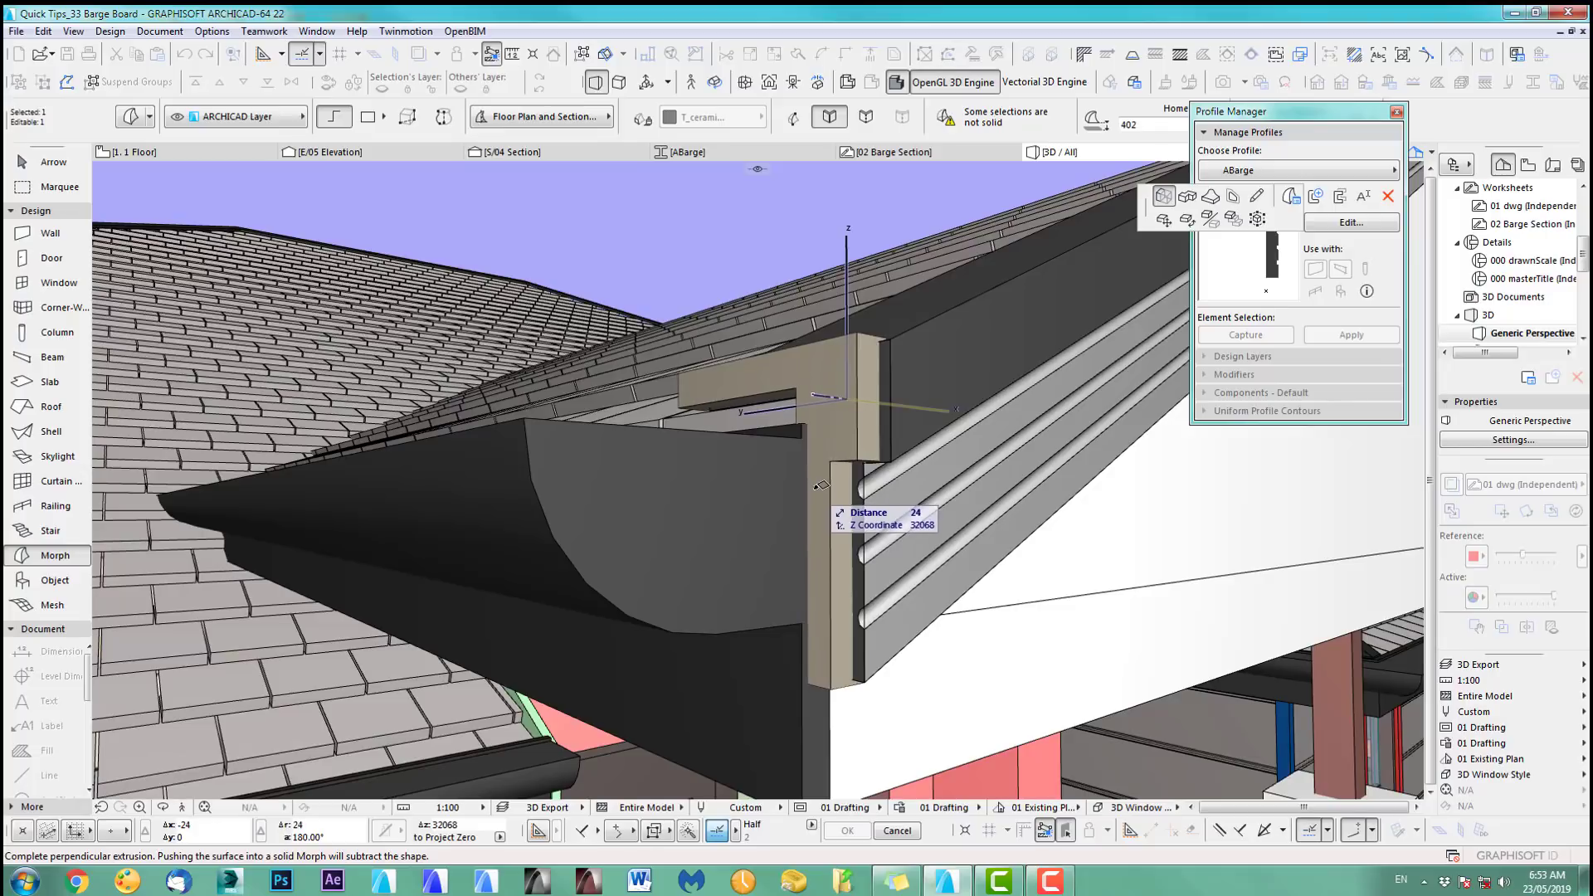
pyautogui.click(821, 485)
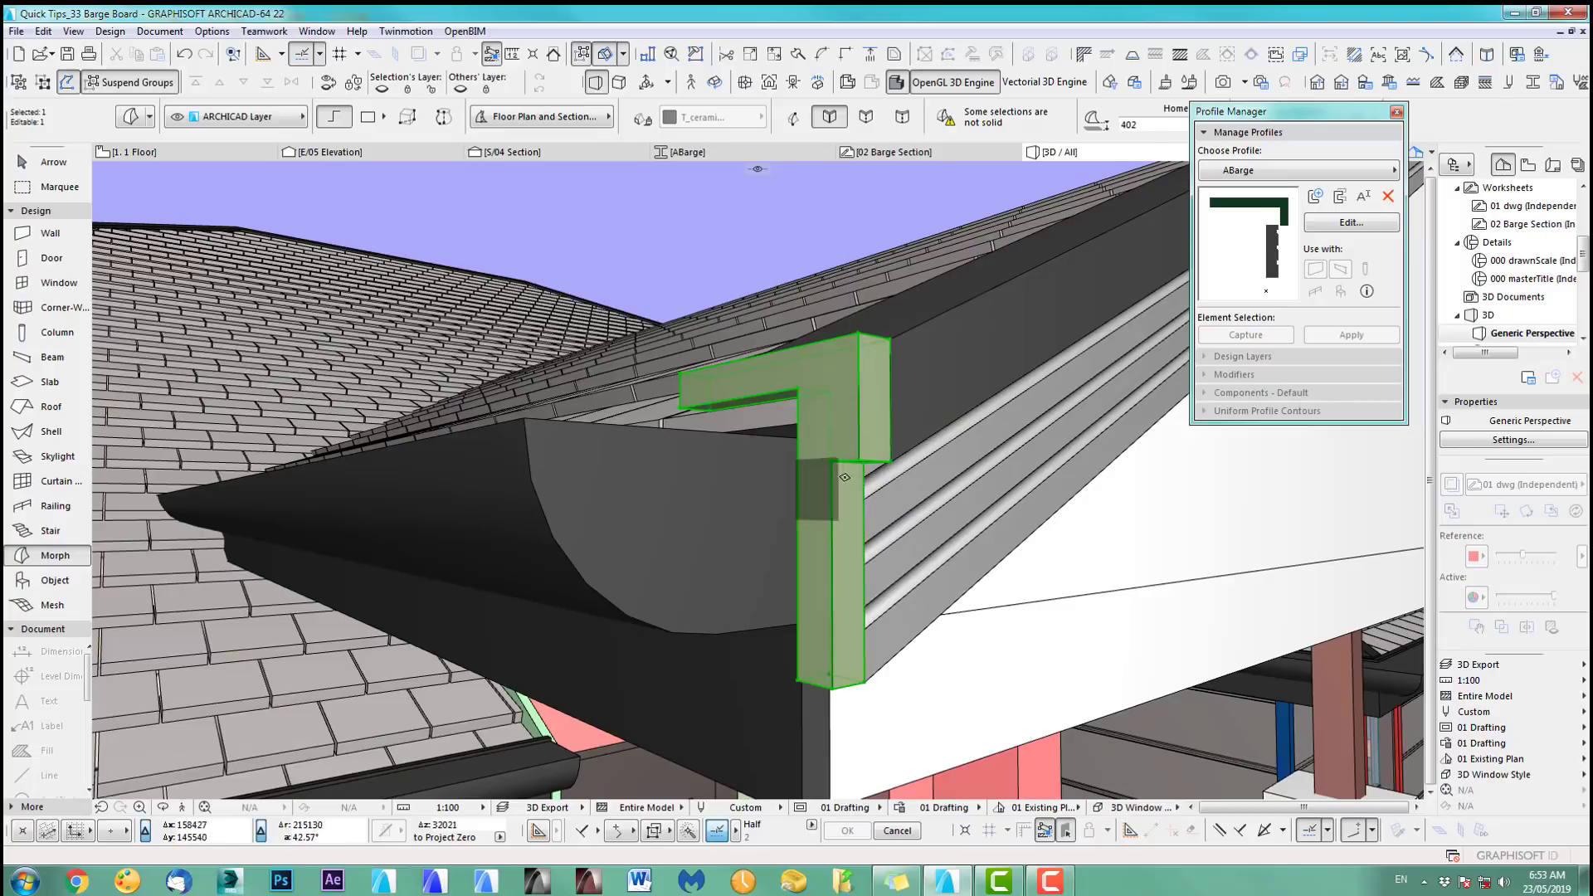
pyautogui.moveTo(822, 486)
pyautogui.keyDown('shift'); pyautogui.mouseDown(button='middle')
pyautogui.moveTo(779, 568)
pyautogui.moveTo(792, 461)
pyautogui.moveTo(806, 458)
pyautogui.mouseUp(button='middle'); pyautogui.keyUp('shift')
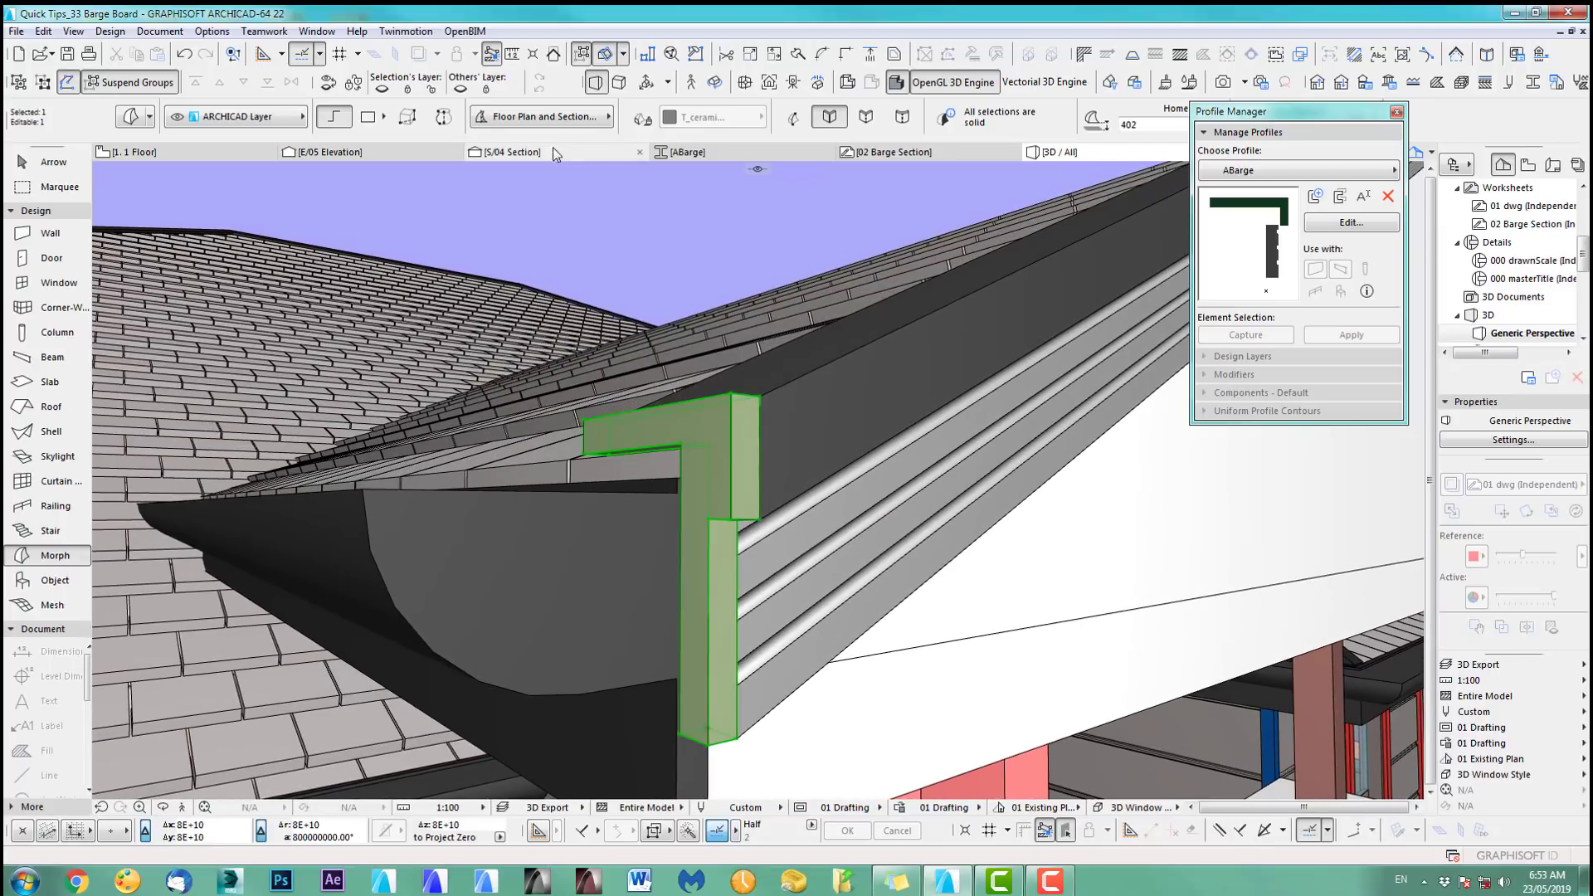
pyautogui.moveTo(1331, 112); pyautogui.dragTo(1341, 163)
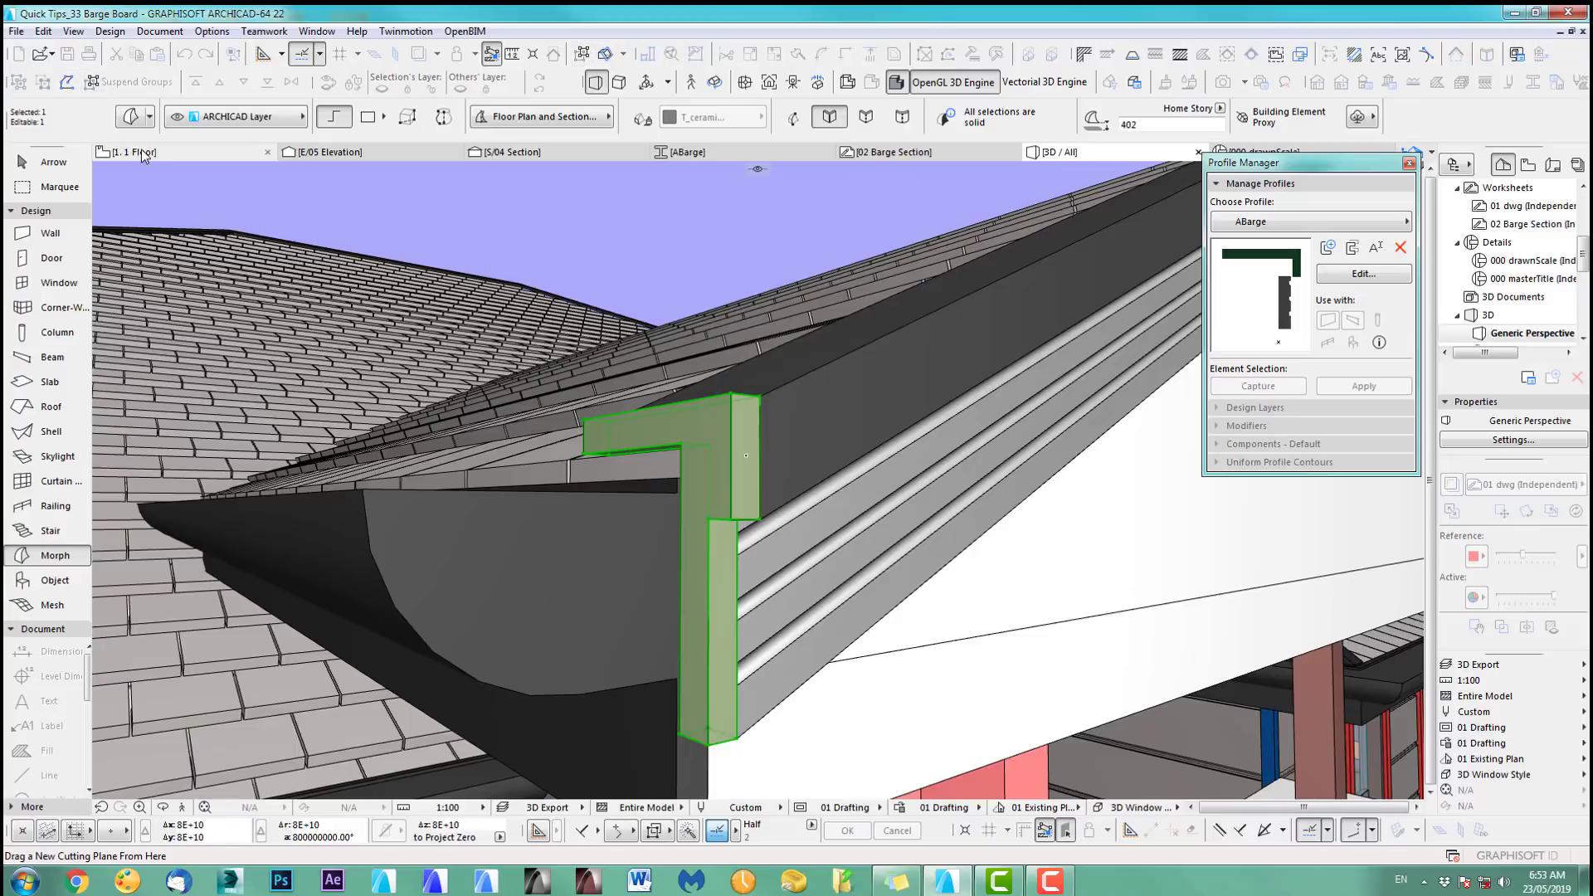
pyautogui.hotkey('ctrl', 't')
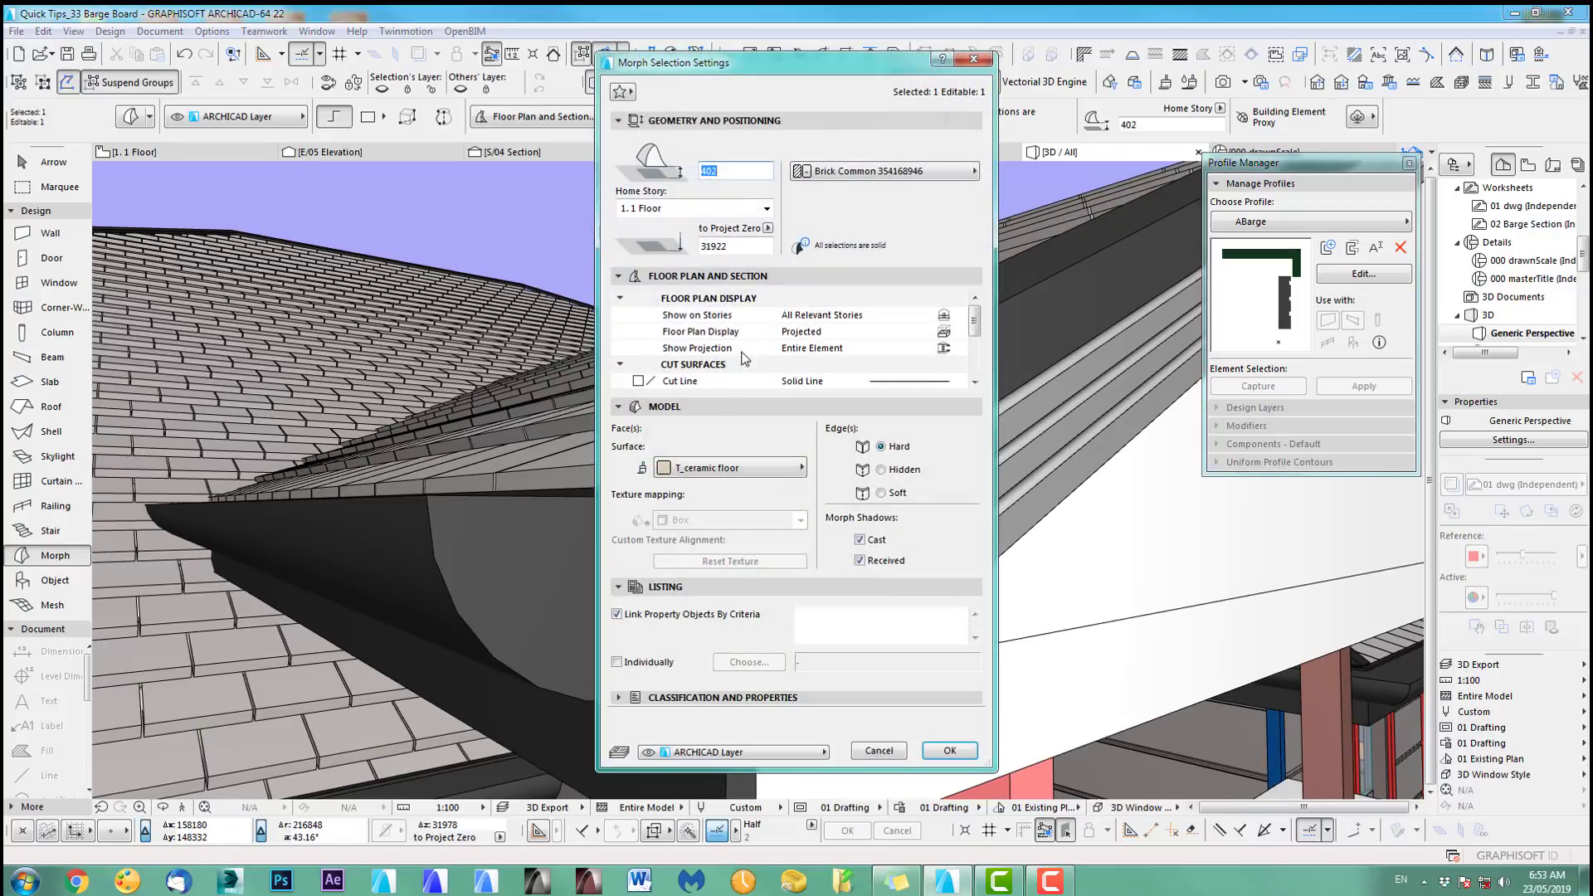
# Step: Apply the dark Paint-05 surface to the end-cap morph and confirm
pyautogui.click(702, 466)
pyautogui.hscroll(-3, 1079, 211)
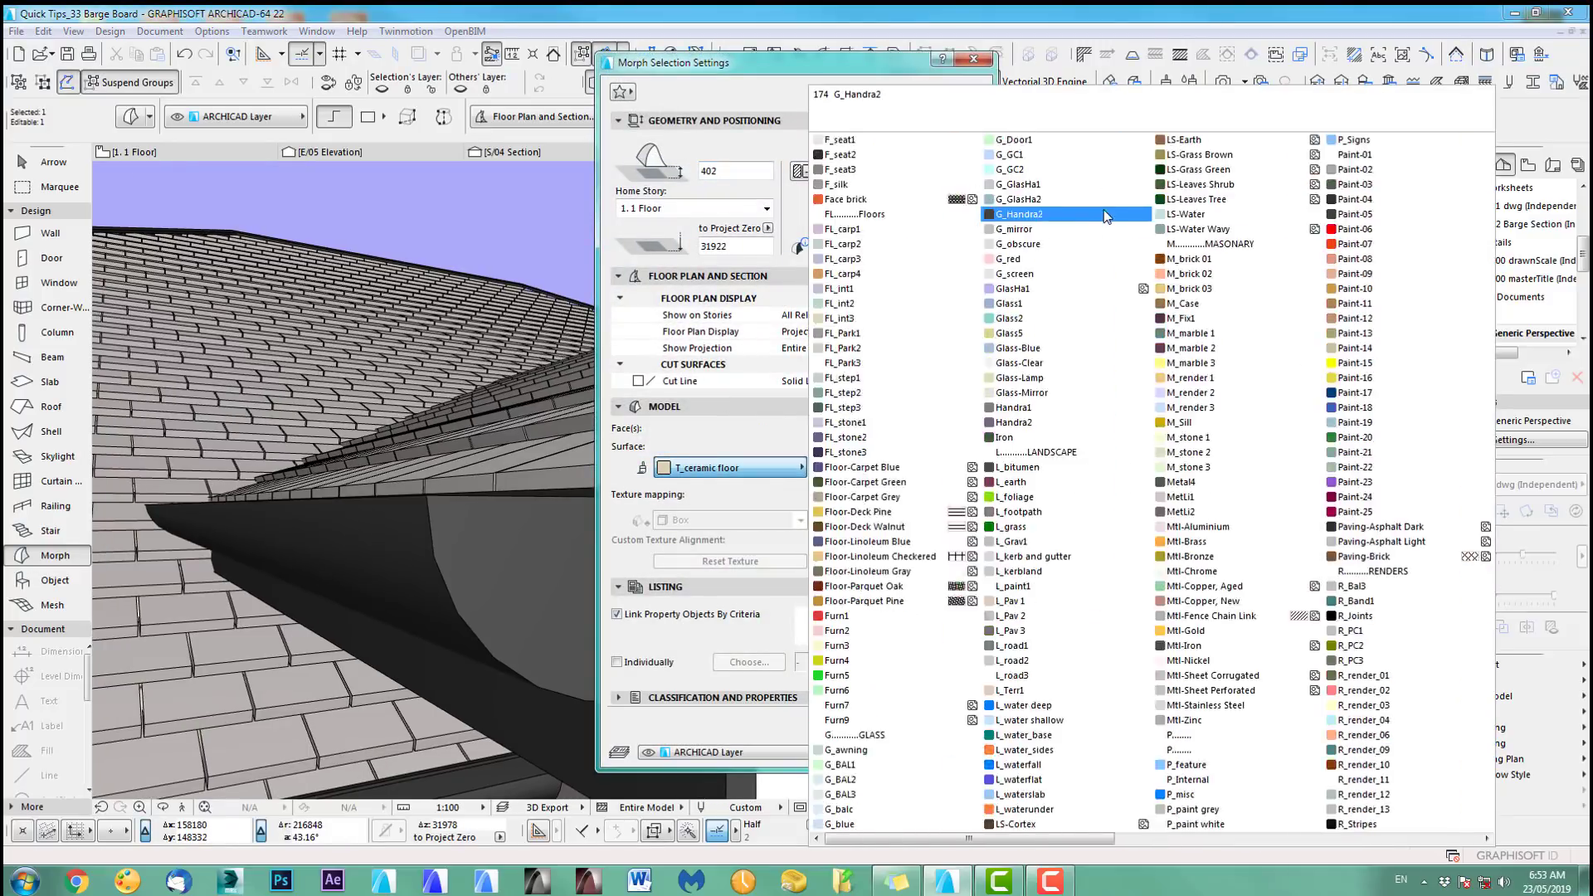
pyautogui.hscroll(3, 1105, 216)
pyautogui.hscroll(-4, 1106, 216)
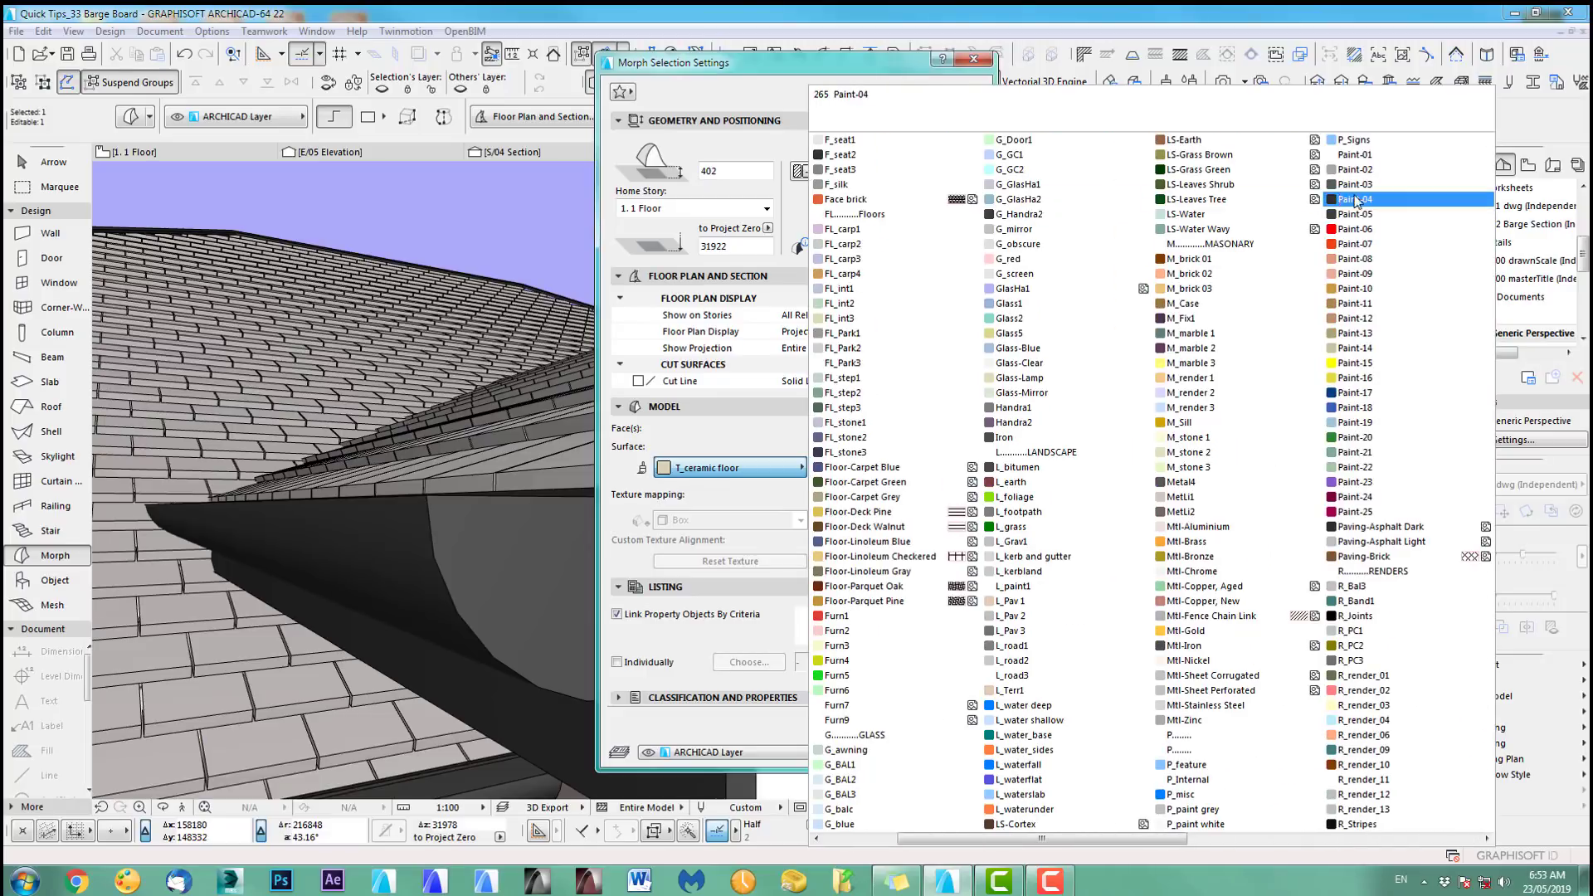
pyautogui.click(1365, 215)
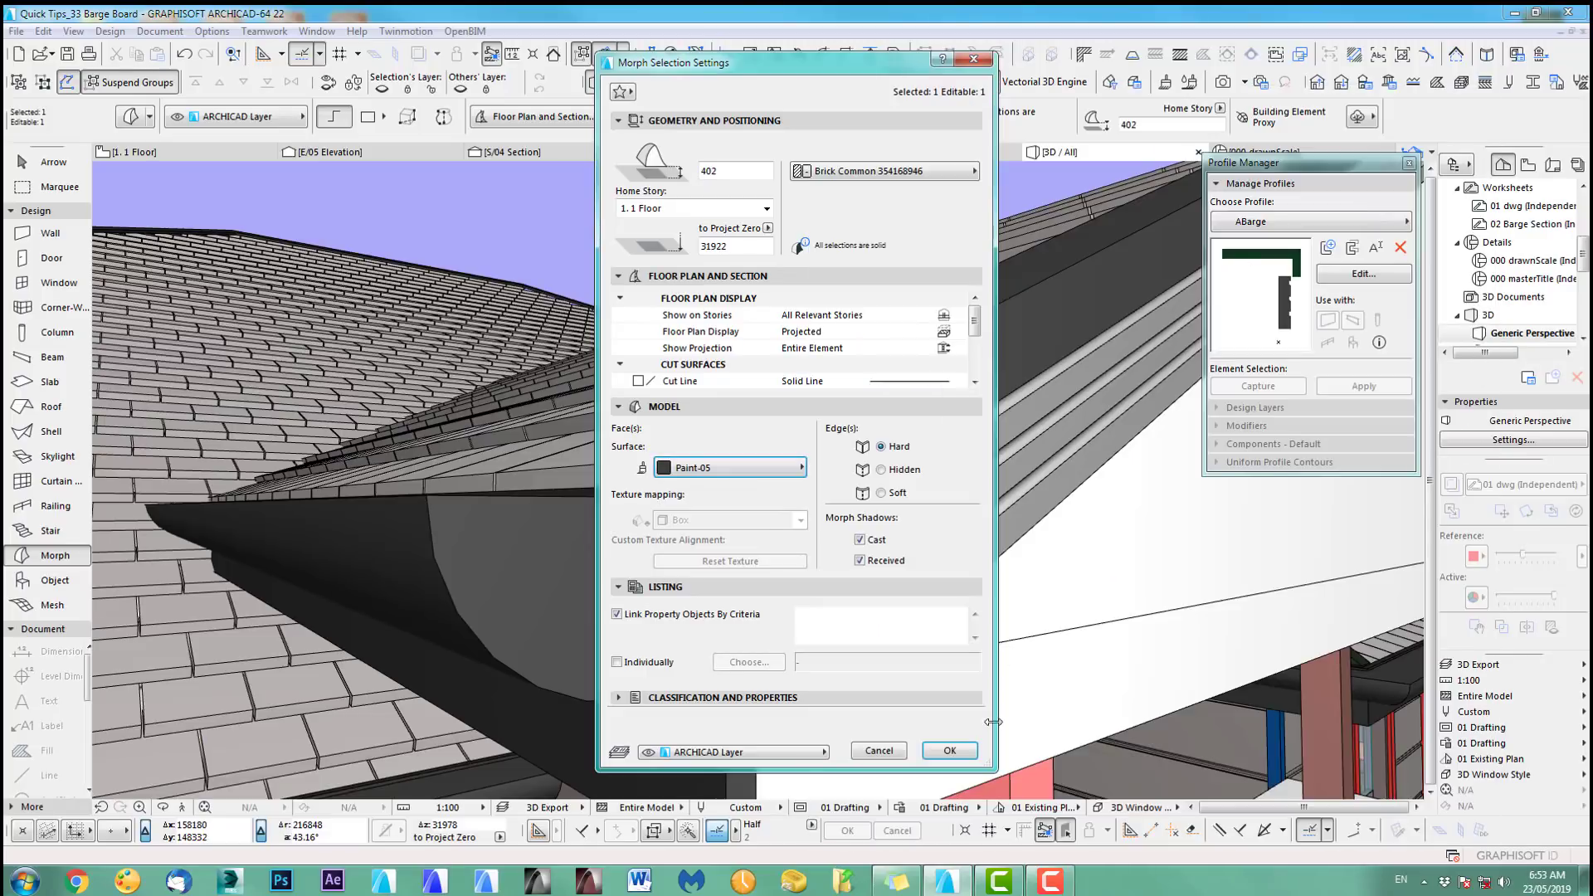
pyautogui.click(953, 752)
pyautogui.press('Escape')
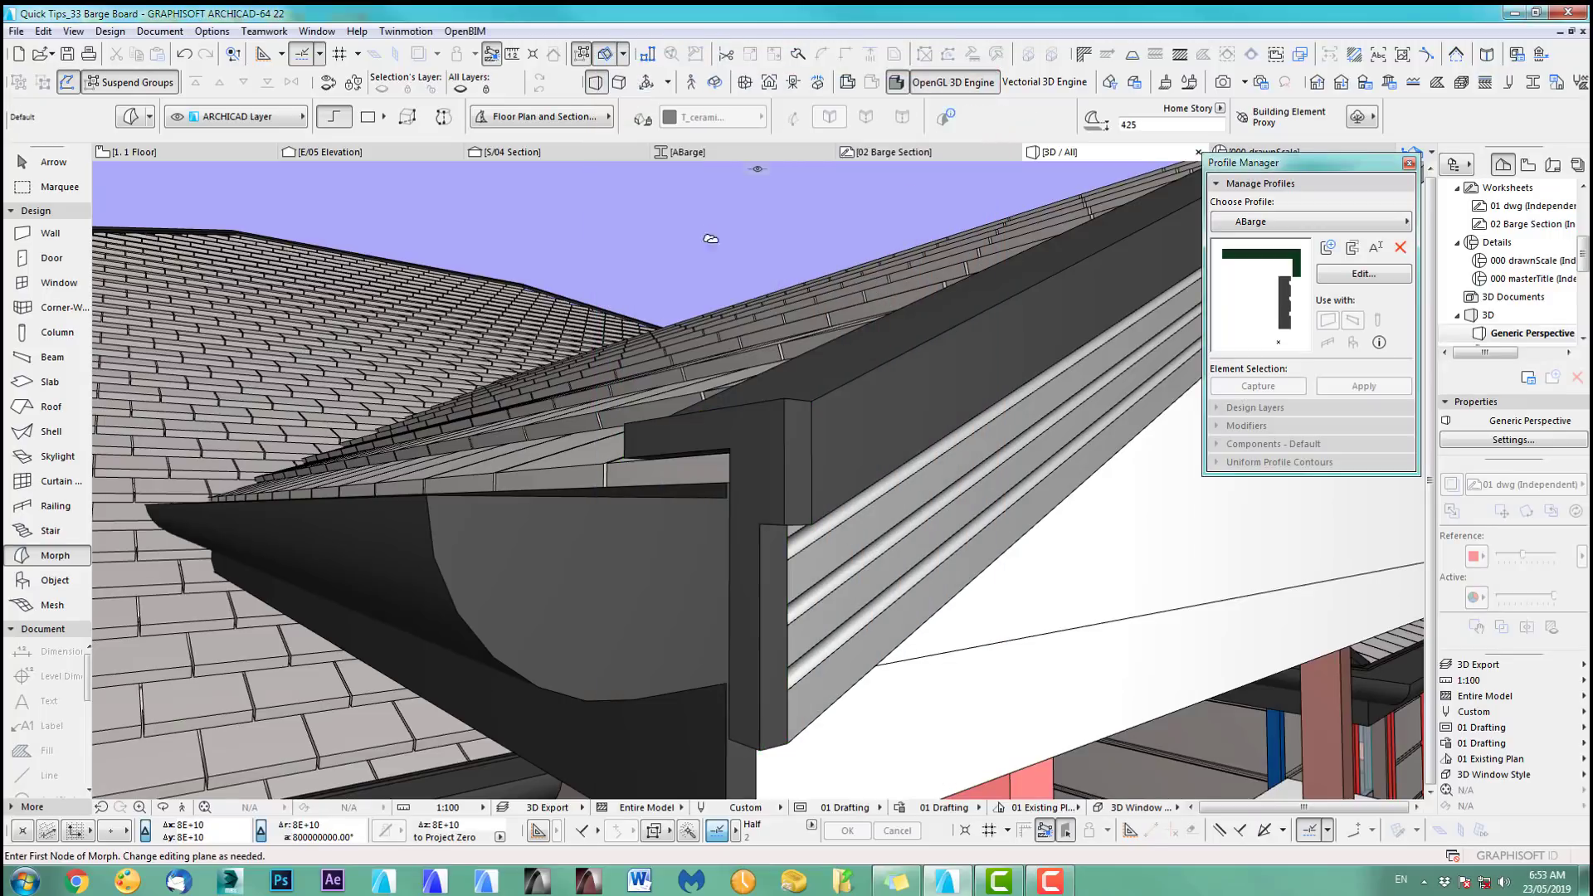
pyautogui.scroll(3, 780, 508)
pyautogui.scroll(-10, 780, 508)
pyautogui.moveTo(832, 564); pyautogui.dragTo(617, 589, button='middle')
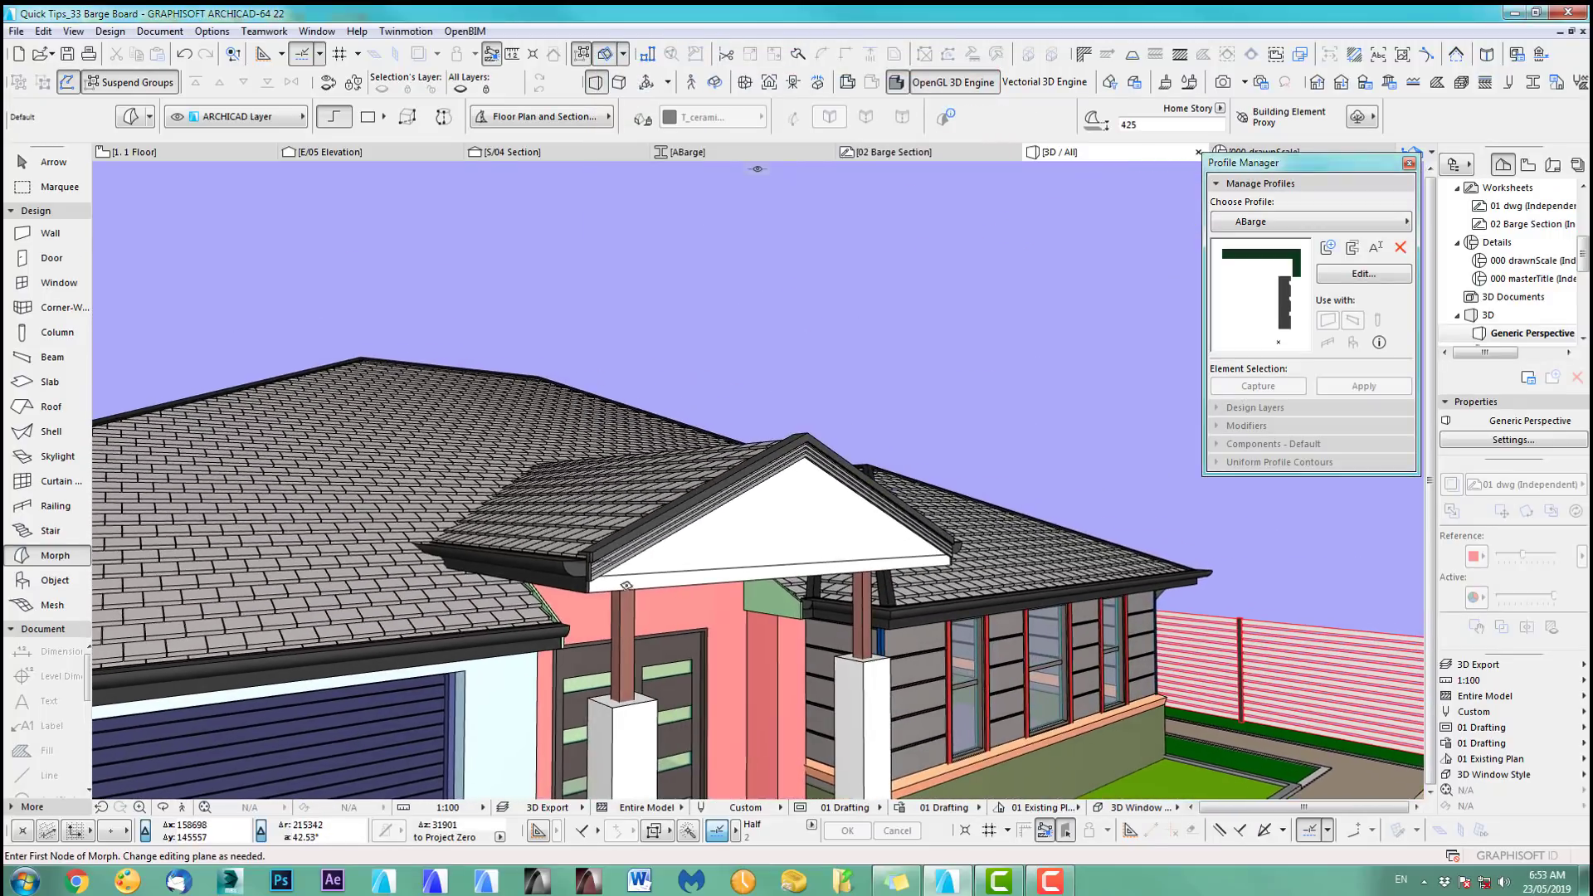
pyautogui.scroll(1, 618, 589)
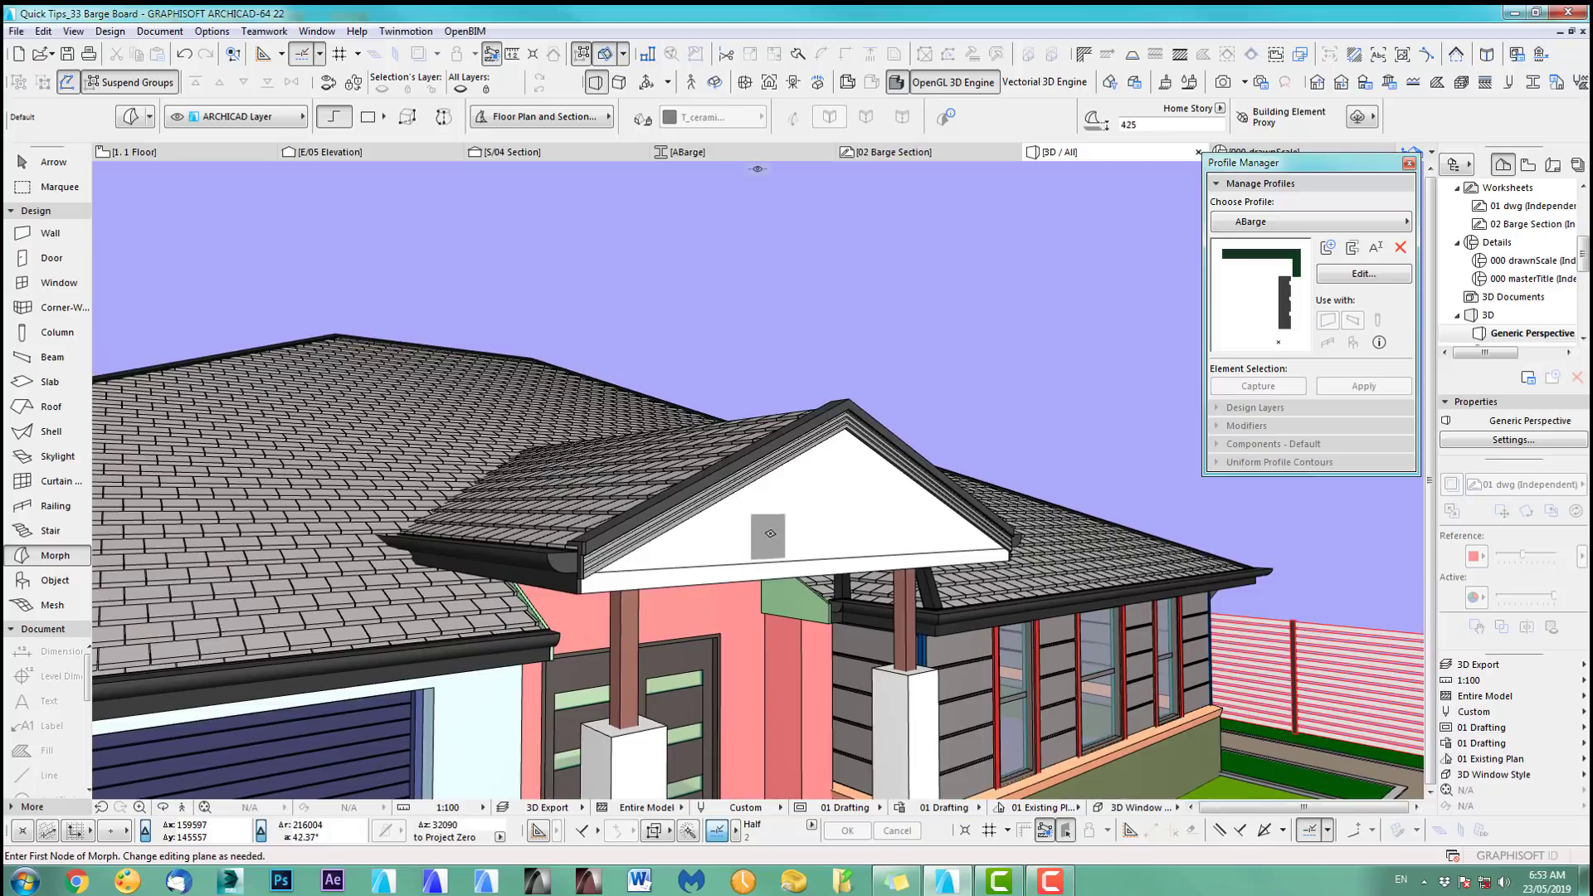
pyautogui.press('o')
pyautogui.moveTo(825, 511); pyautogui.dragTo(732, 523)
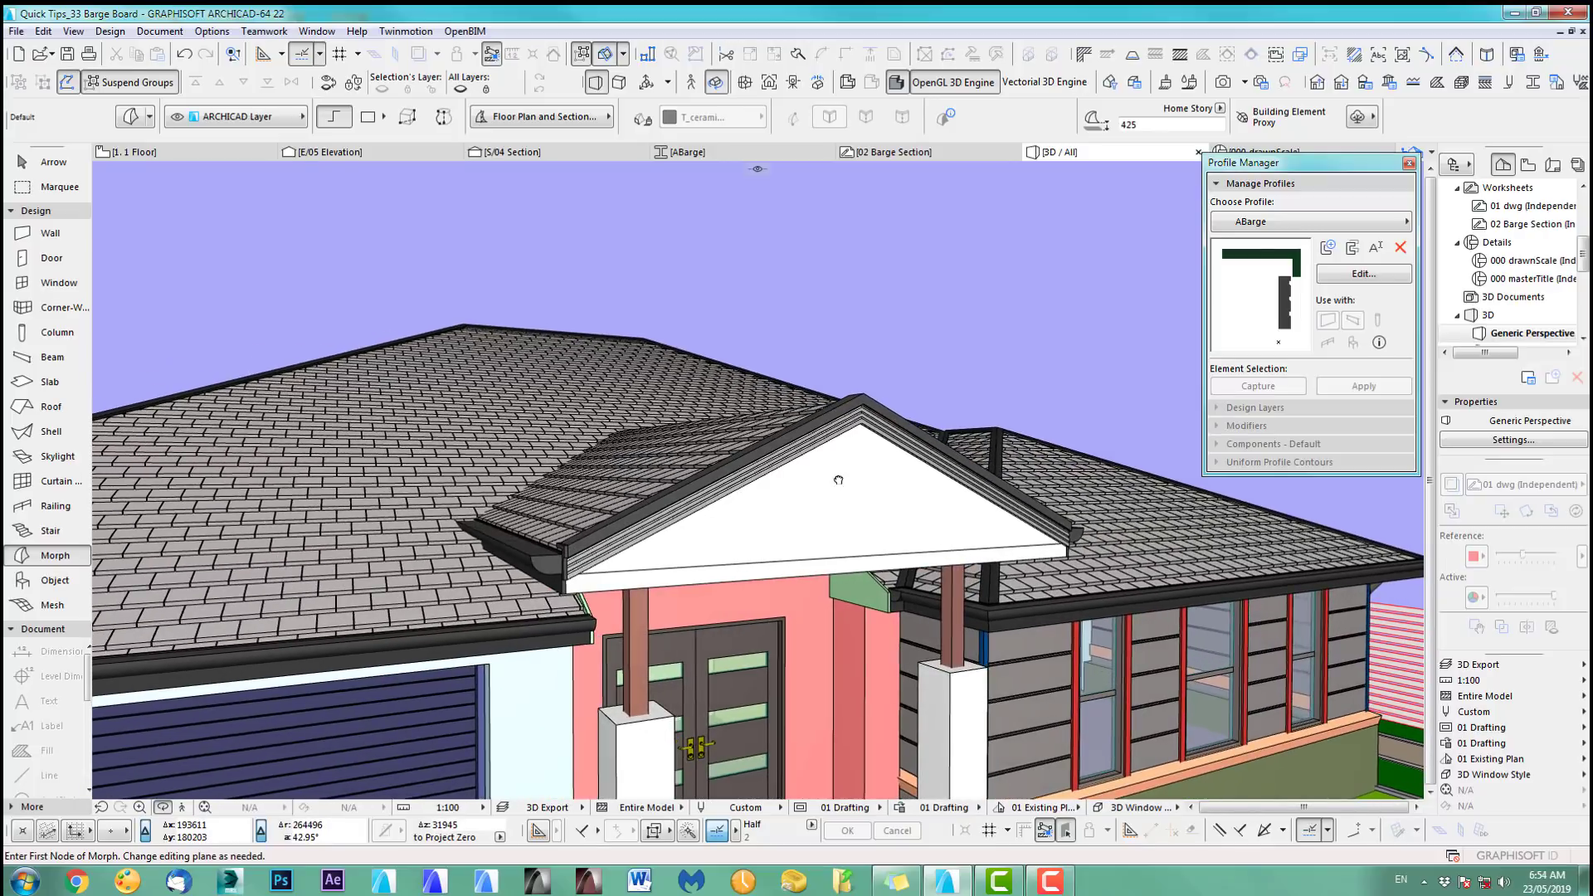
pyautogui.moveTo(838, 480); pyautogui.dragTo(634, 523)
pyautogui.moveTo(635, 522); pyautogui.dragTo(918, 573, button='middle')
pyautogui.moveTo(918, 573); pyautogui.dragTo(817, 594)
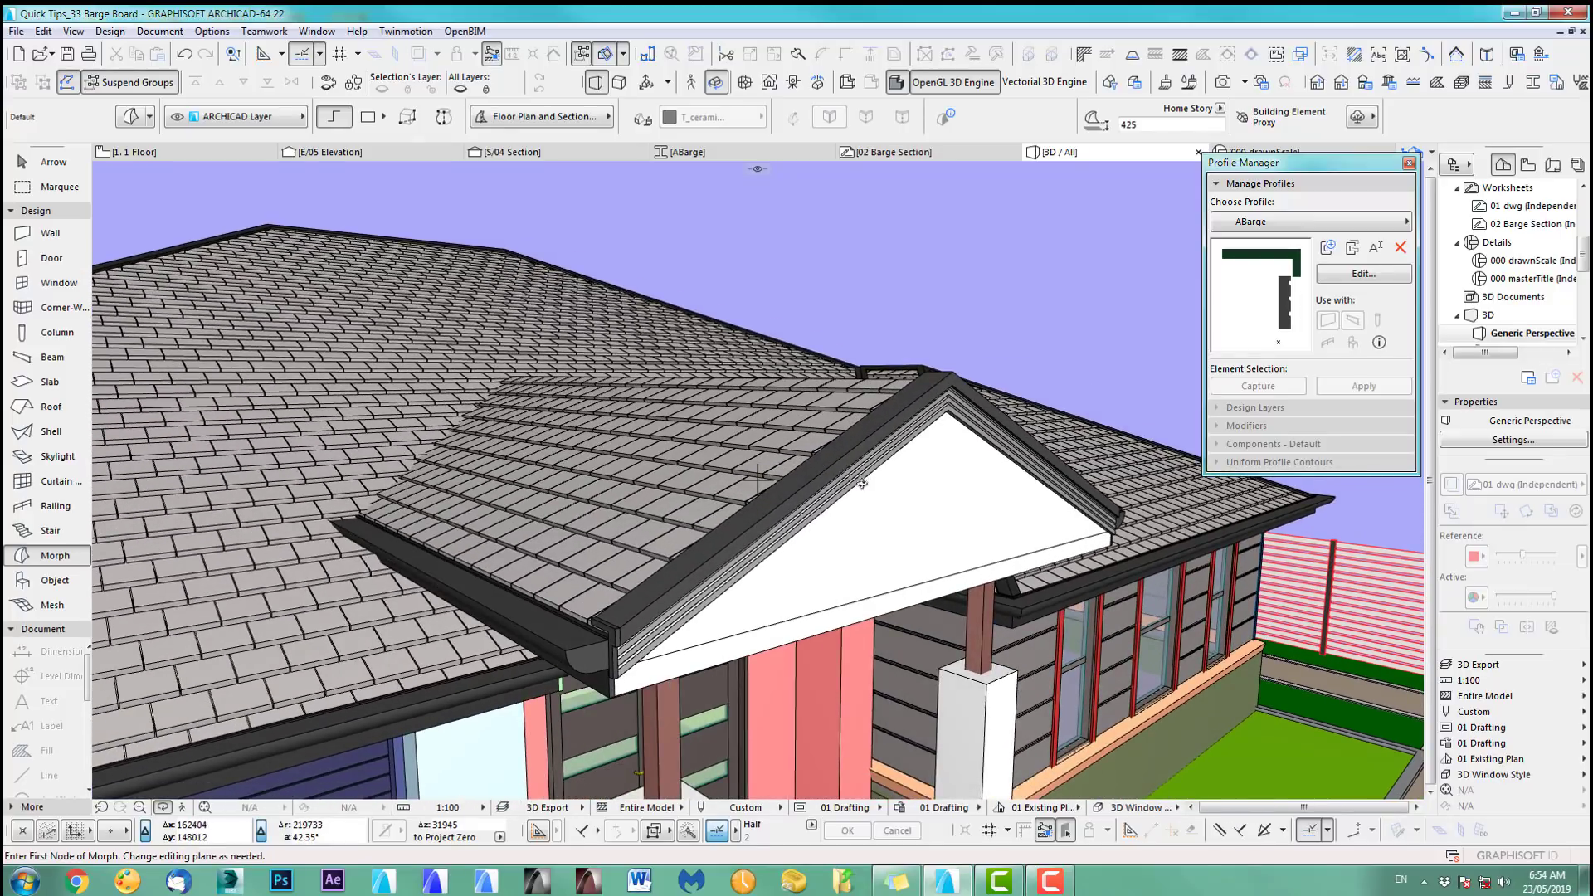
pyautogui.scroll(2, 621, 501)
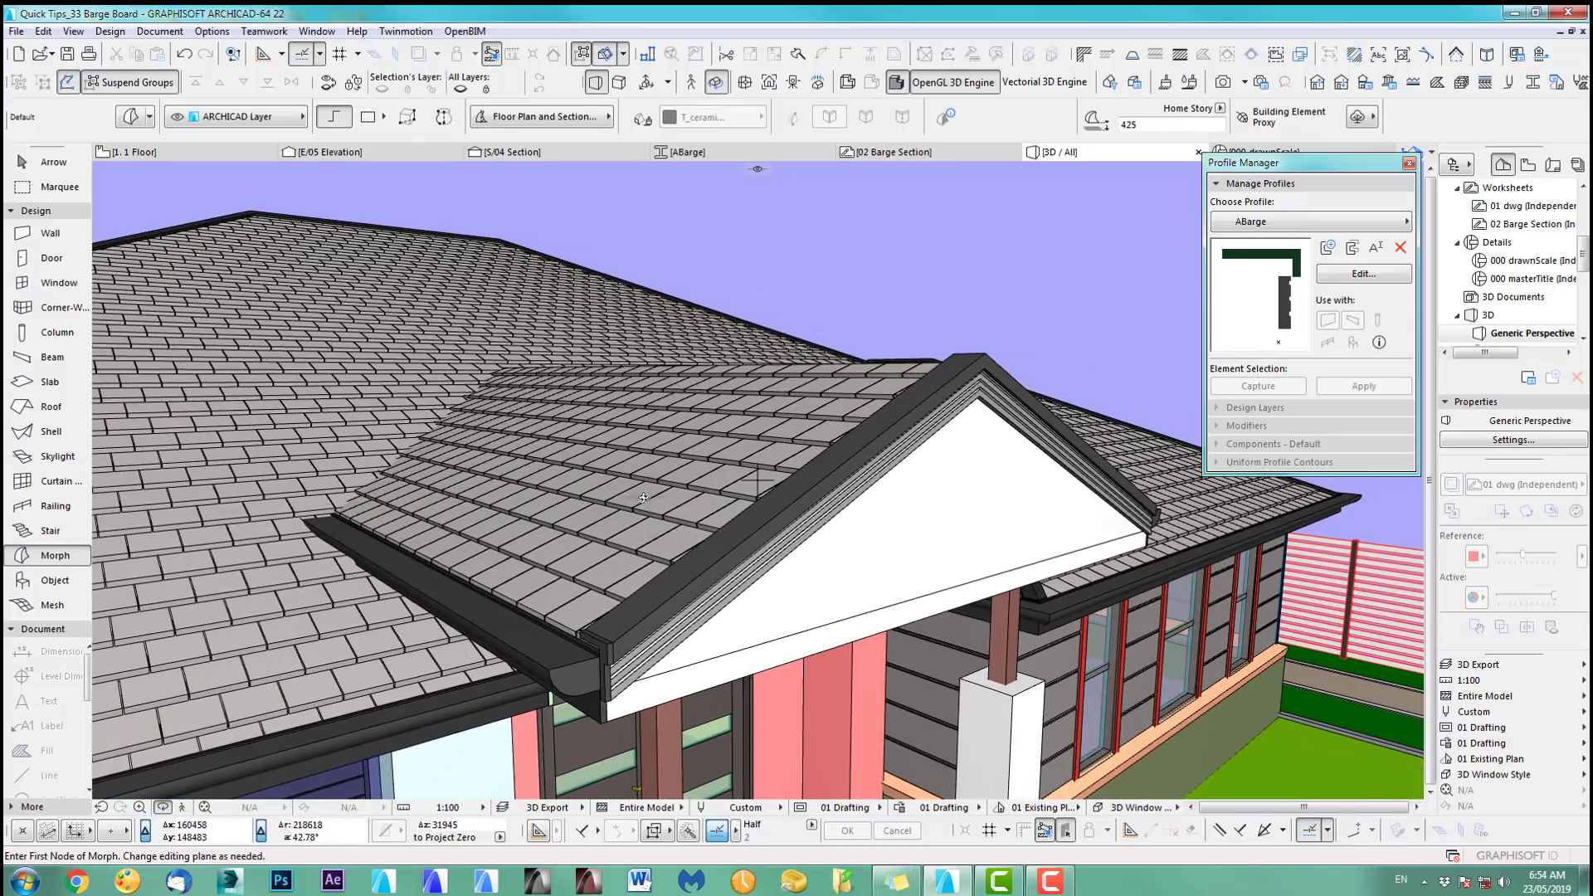